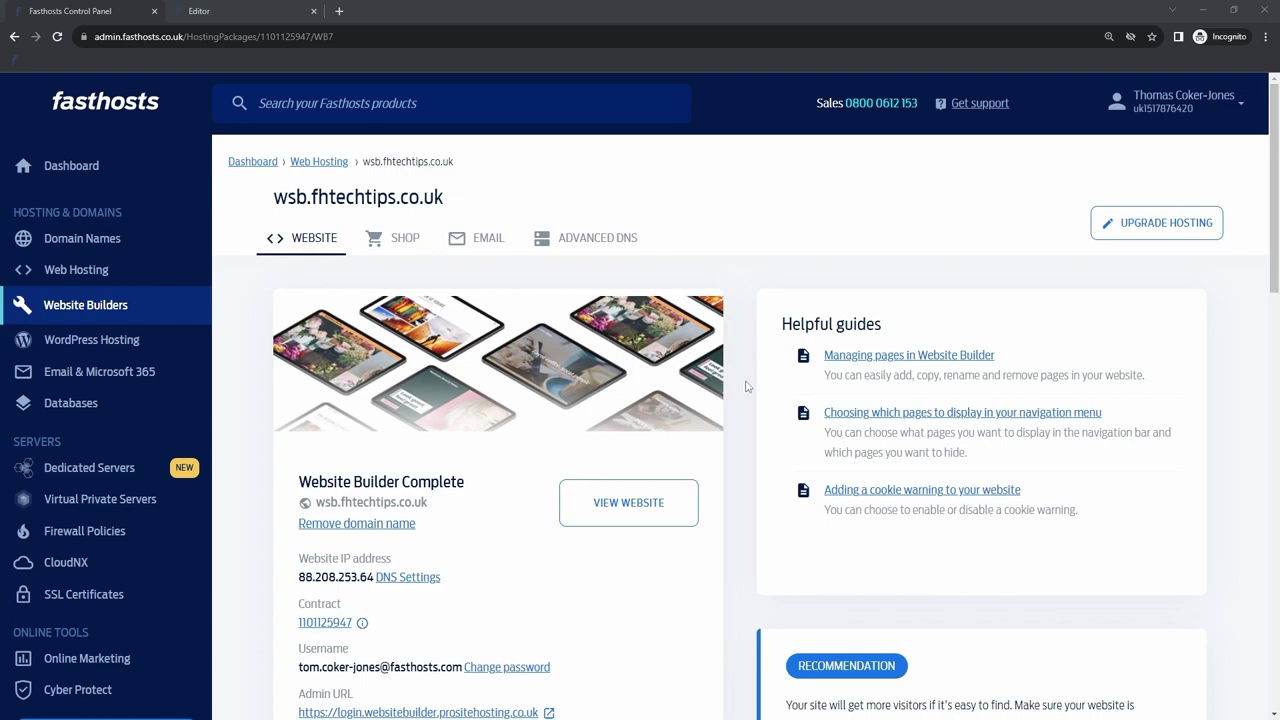
Open the wsb.fhtechtips.co.uk site for editing in the website builder from its hosting package page
{"action": "scroll", "coordinate": [745, 386], "scroll_direction": "down", "scroll_amount": 2}
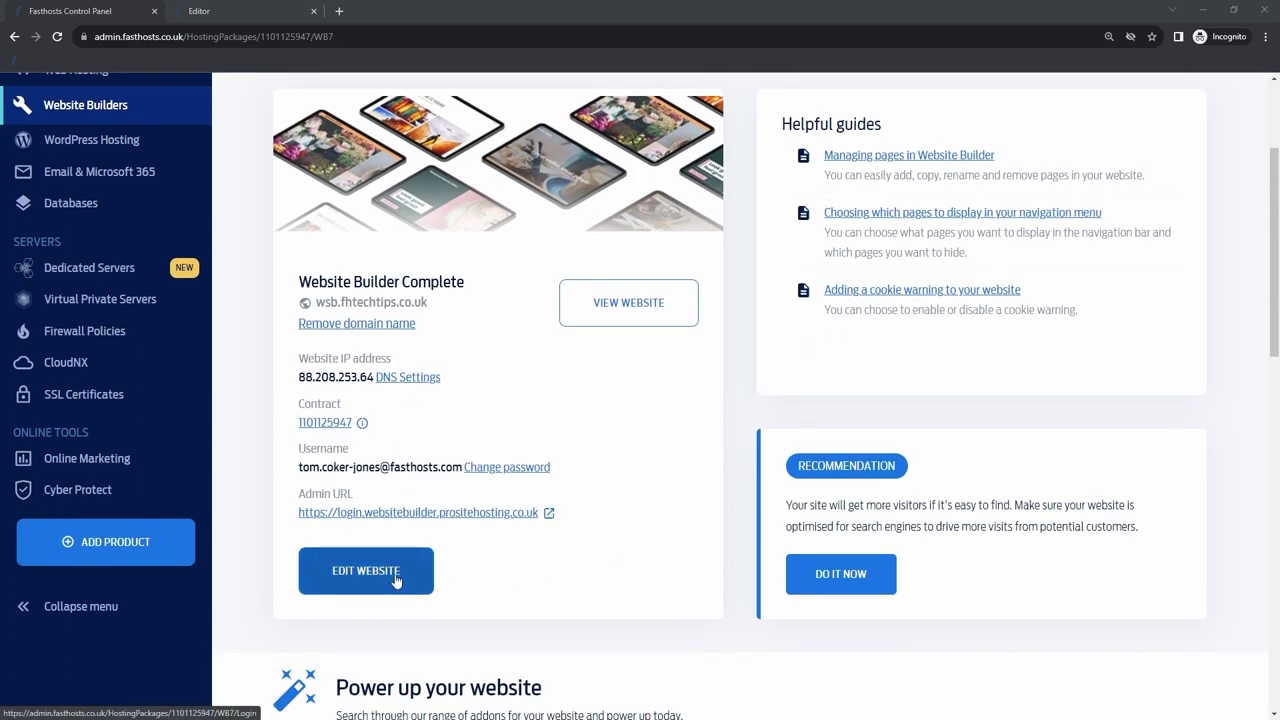
{"action": "left_click", "coordinate": [396, 581]}
{"action": "left_click", "coordinate": [474, 11]}
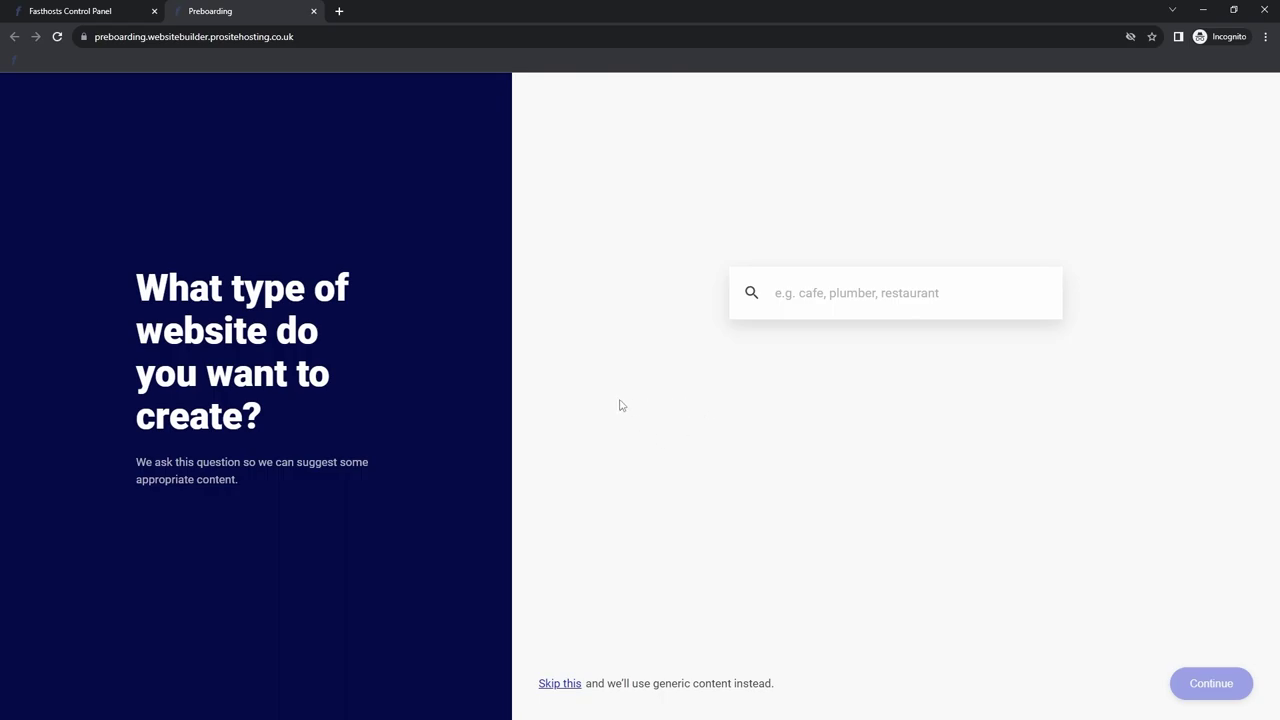
Set the type of website to Consumer electronics and continue to the website name question
{"action": "left_click", "coordinate": [795, 305]}
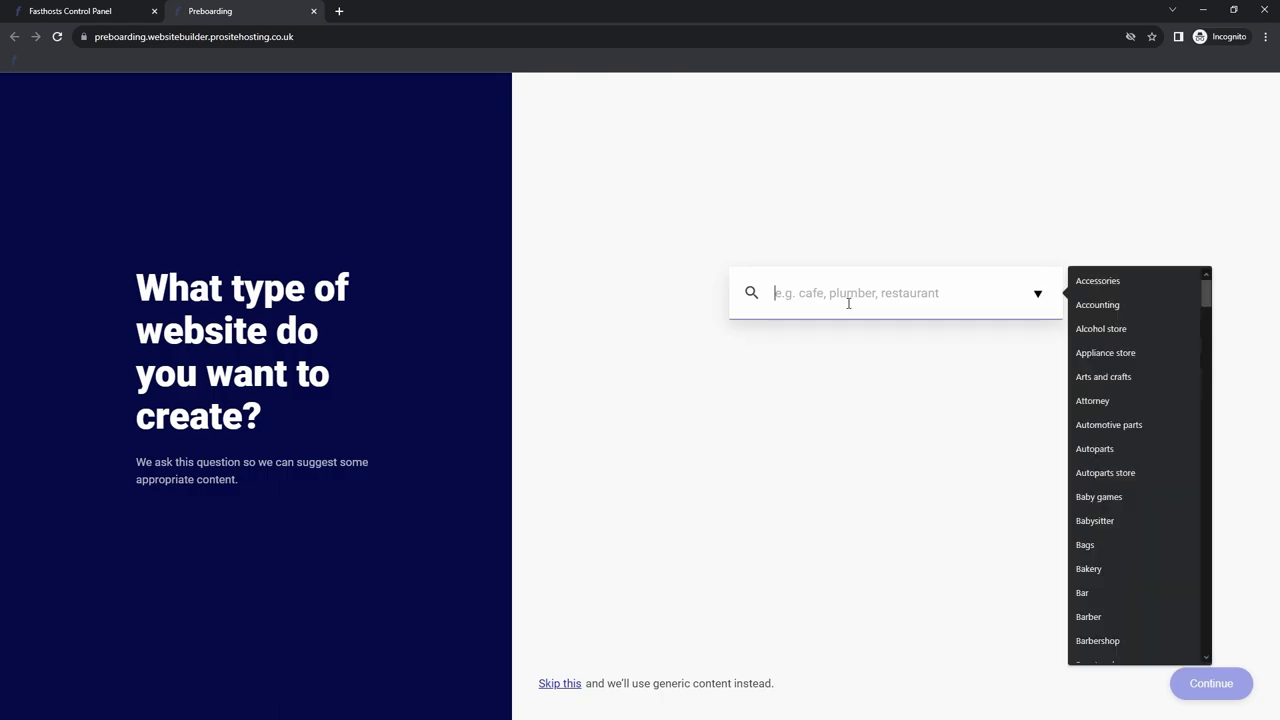
{"action": "left_click_drag", "start_coordinate": [1204, 291], "coordinate": [1210, 503]}
{"action": "scroll", "coordinate": [1136, 461], "scroll_direction": "up", "scroll_amount": 4}
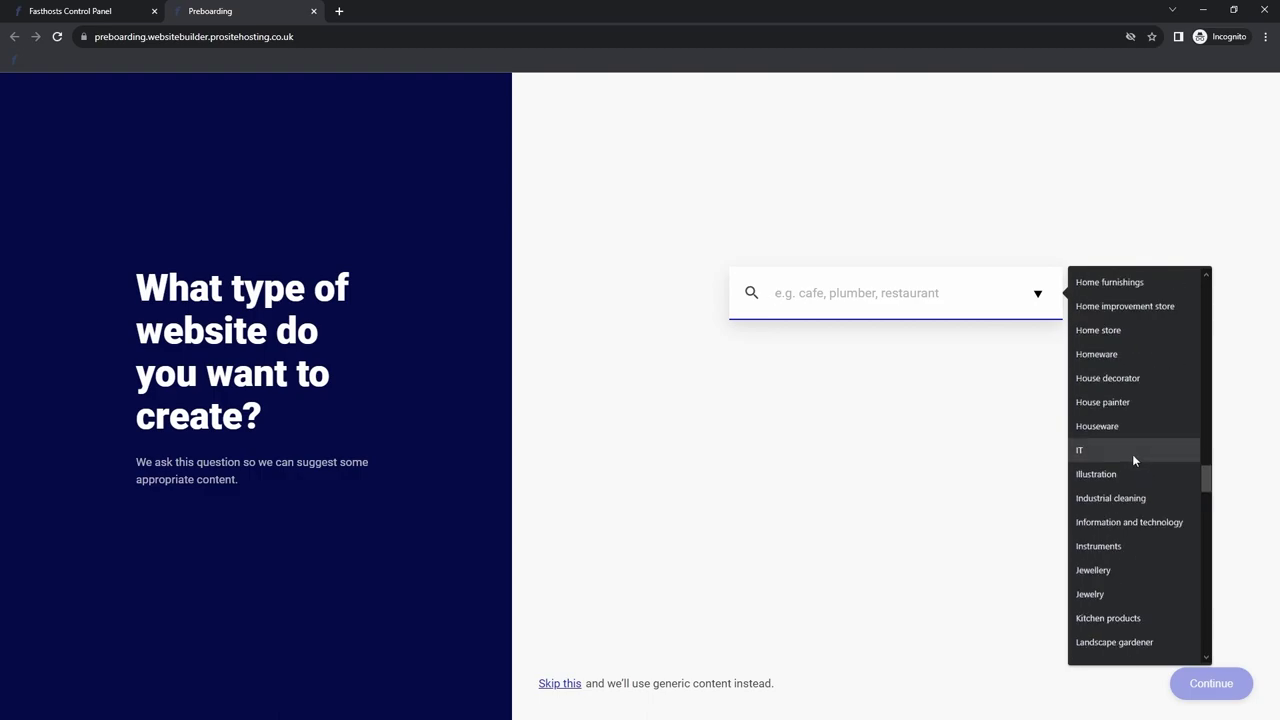
{"action": "scroll", "coordinate": [1132, 454], "scroll_direction": "up", "scroll_amount": 4}
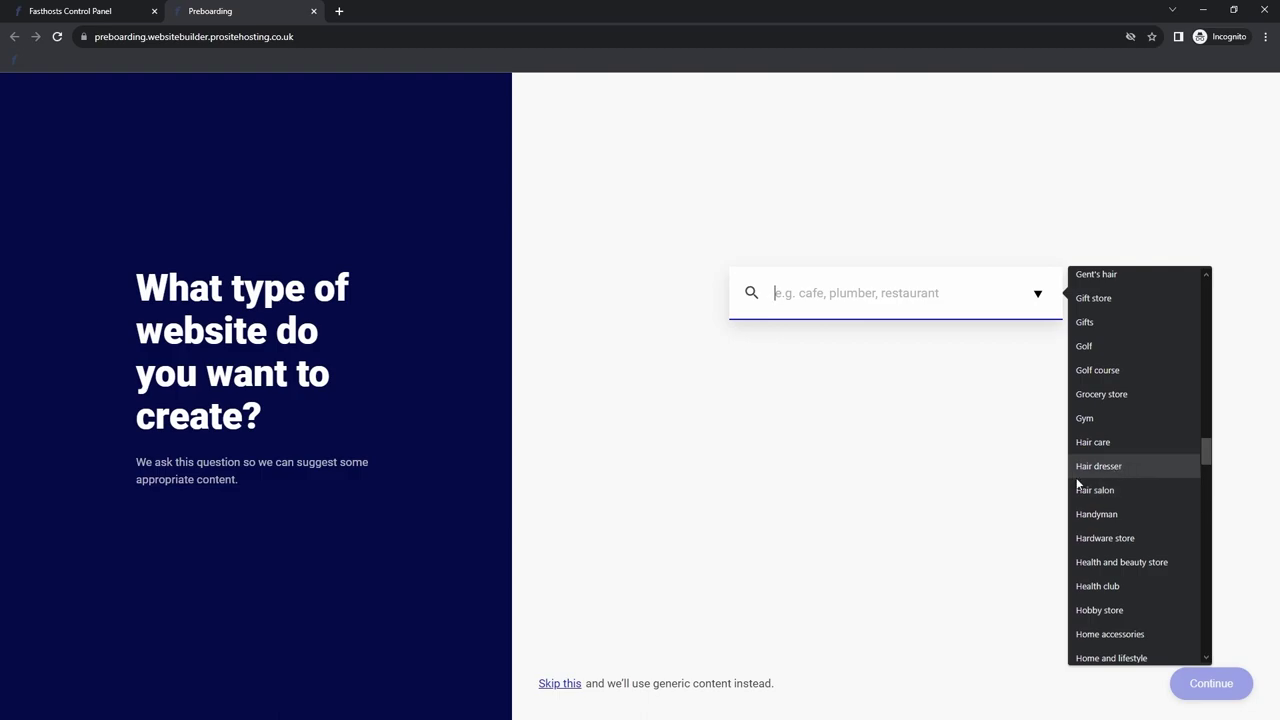
{"action": "left_click_drag", "start_coordinate": [1205, 457], "coordinate": [1207, 386]}
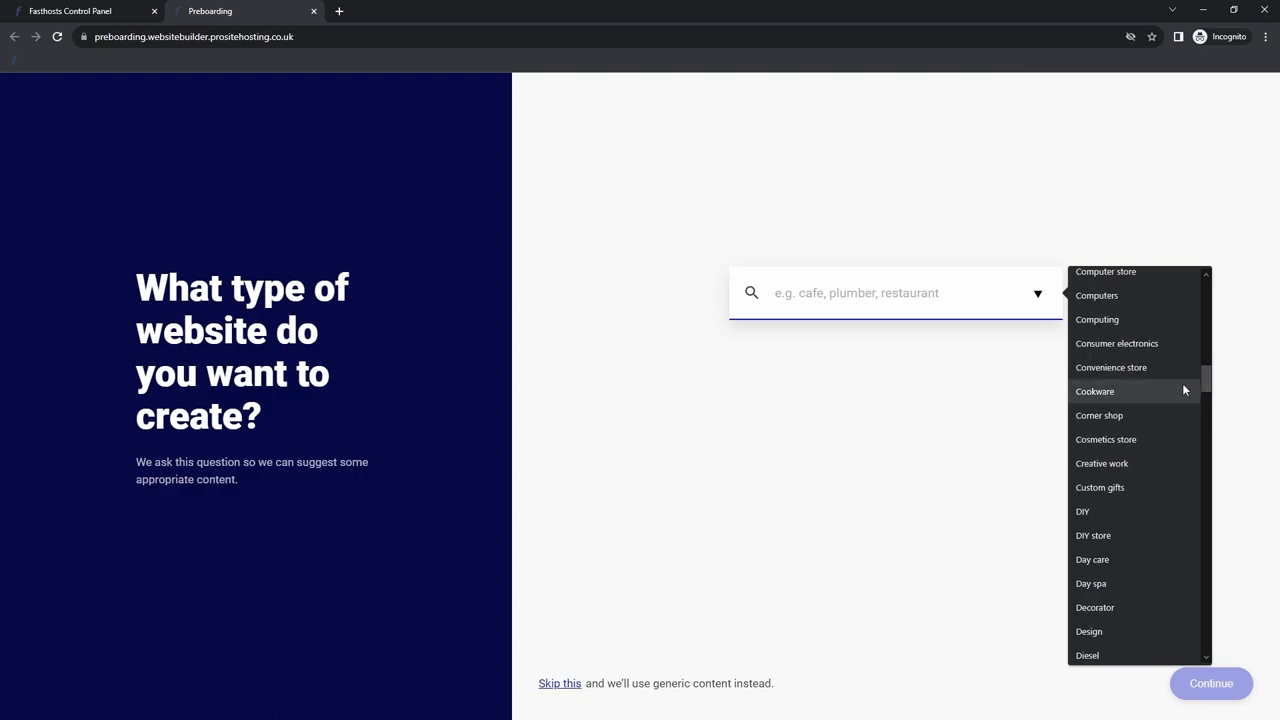
{"action": "left_click", "coordinate": [1146, 345]}
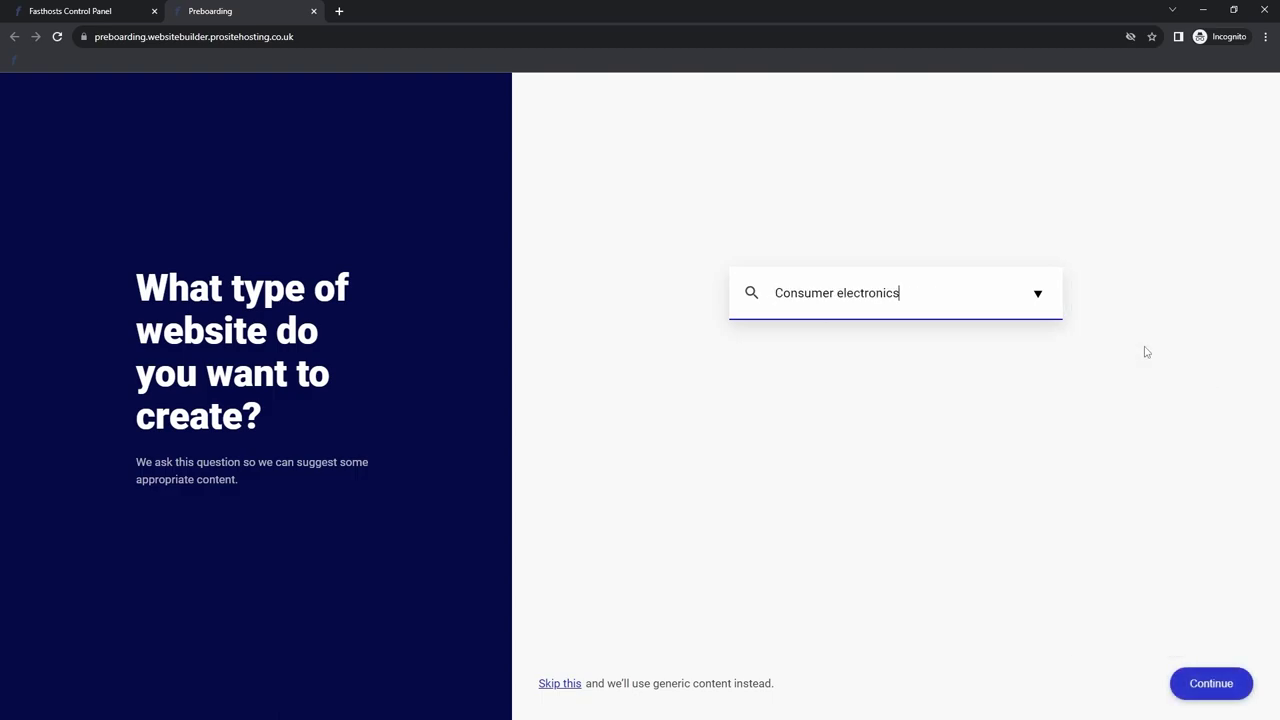
{"action": "left_click", "coordinate": [1198, 685]}
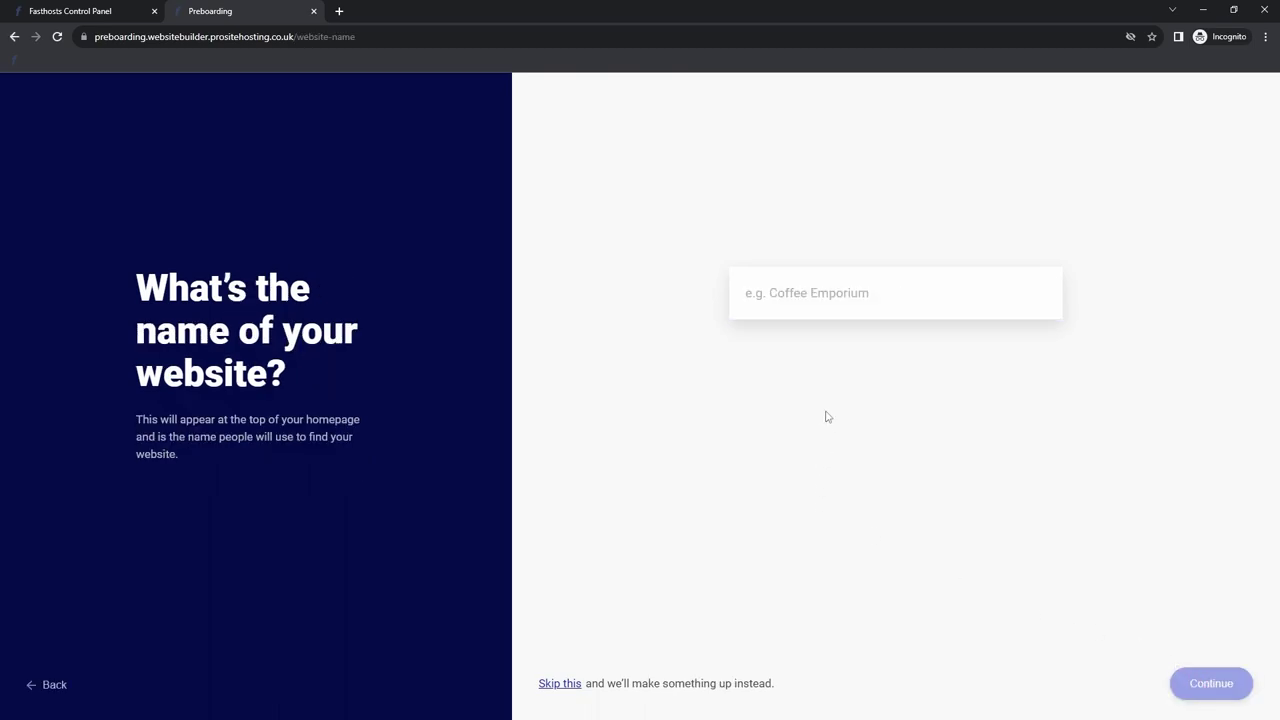
Name the website "Tom's Cameras" and choose the medium-blue style with the bold condensed ABC lettering
{"action": "left_click", "coordinate": [833, 301]}
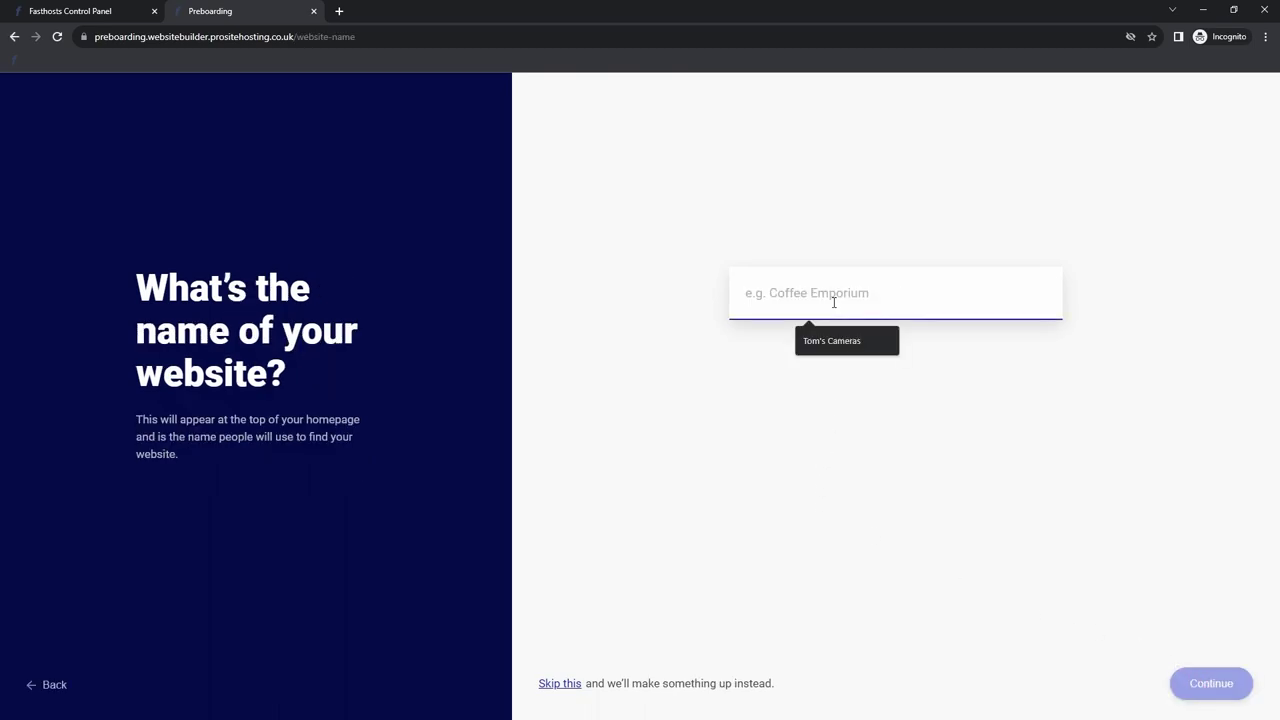
{"action": "type", "text": "Tom's"}
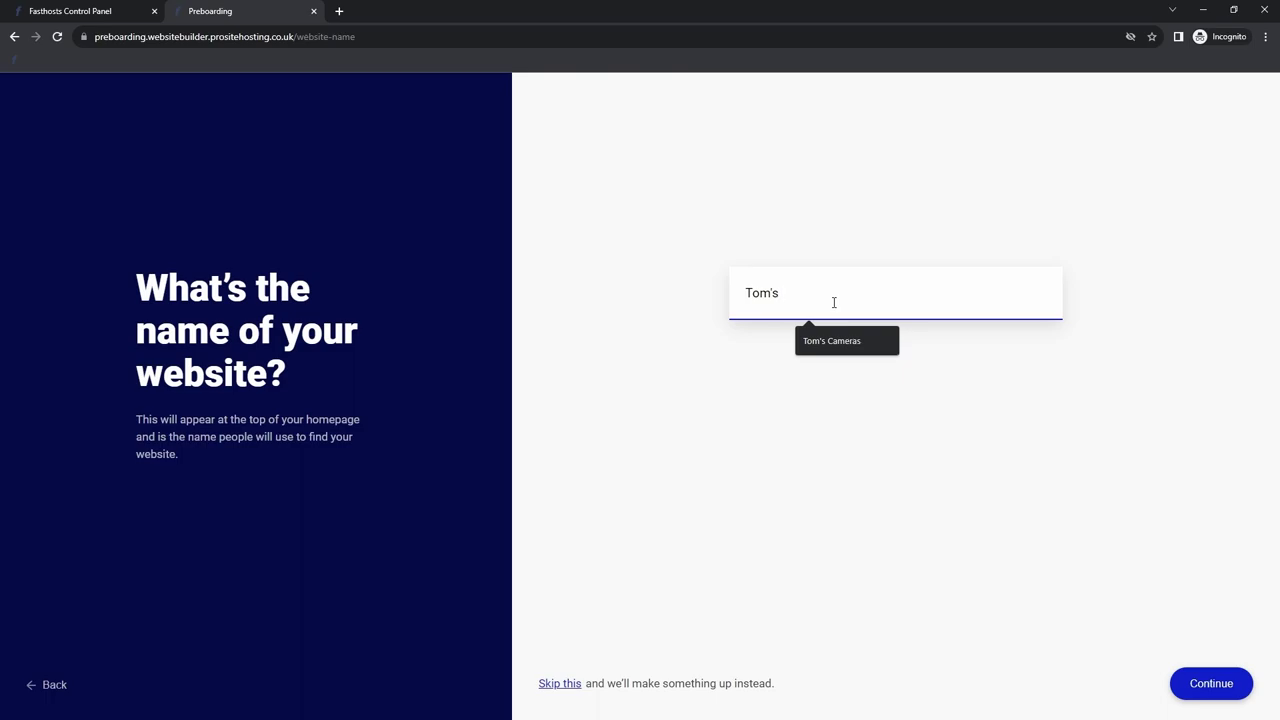
{"action": "type", "text": "Cameras"}
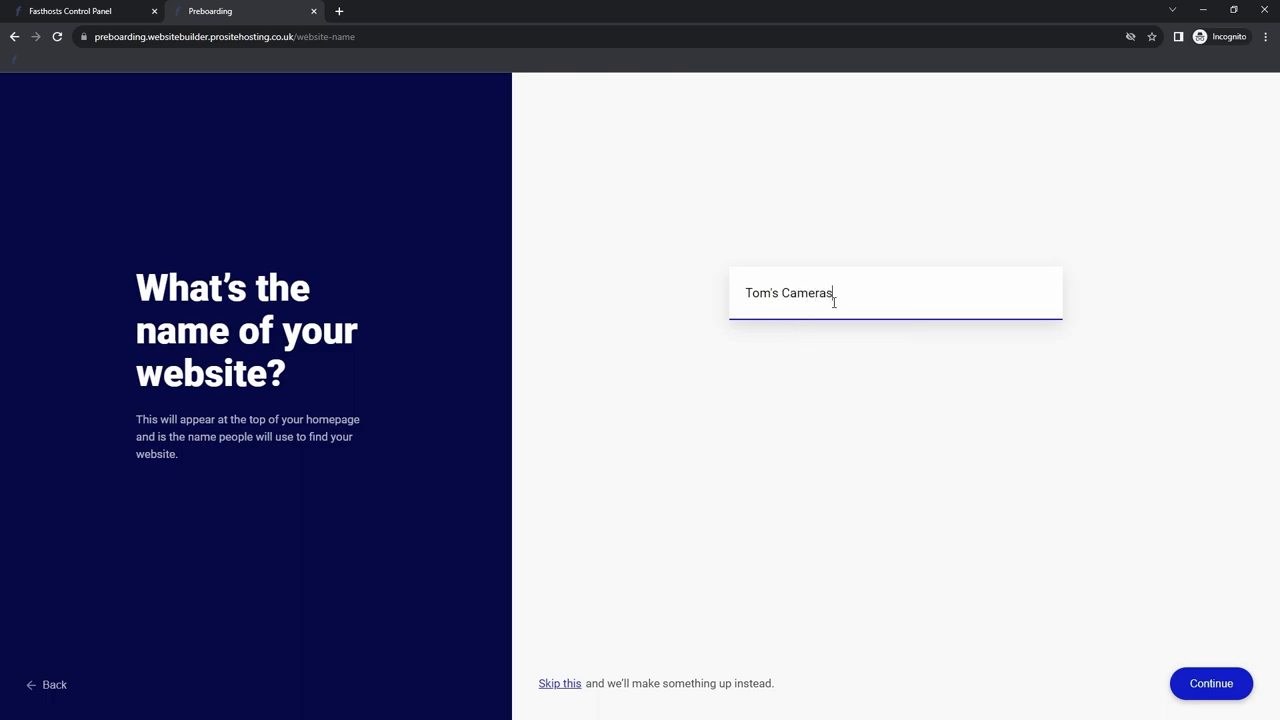
{"action": "left_click", "coordinate": [1218, 684]}
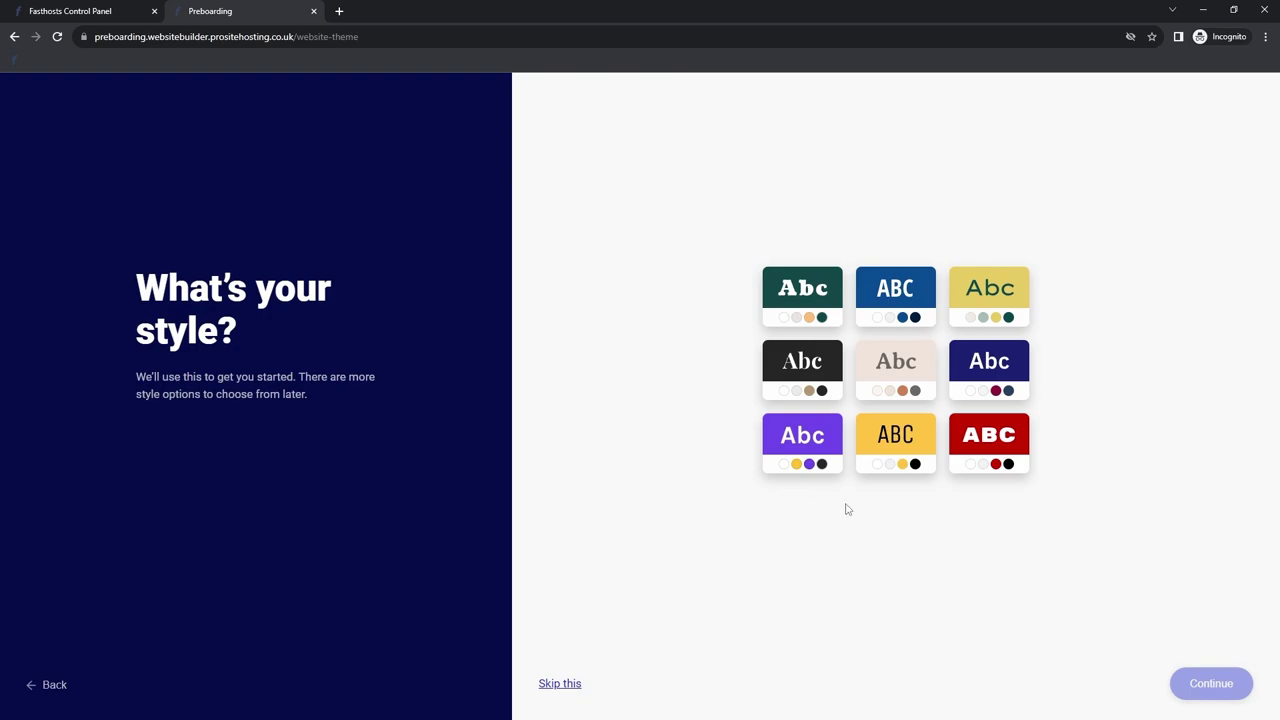
{"action": "left_click", "coordinate": [900, 290]}
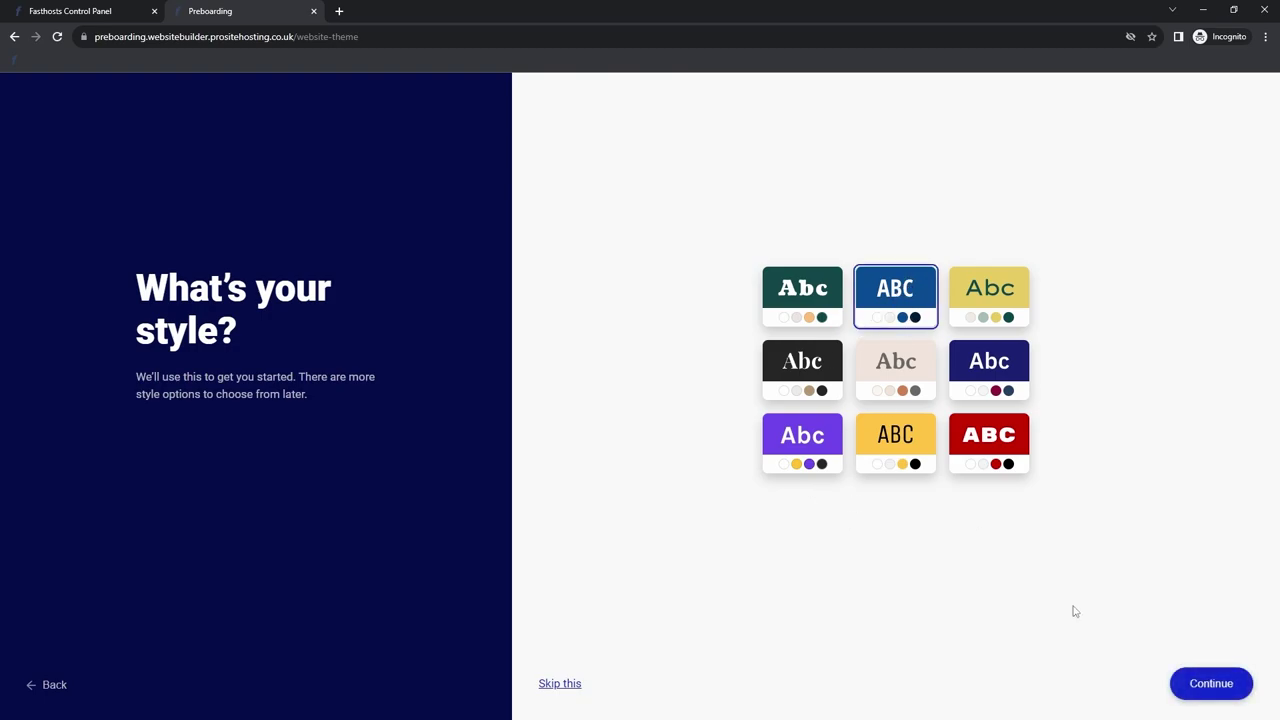
{"action": "left_click", "coordinate": [1193, 681]}
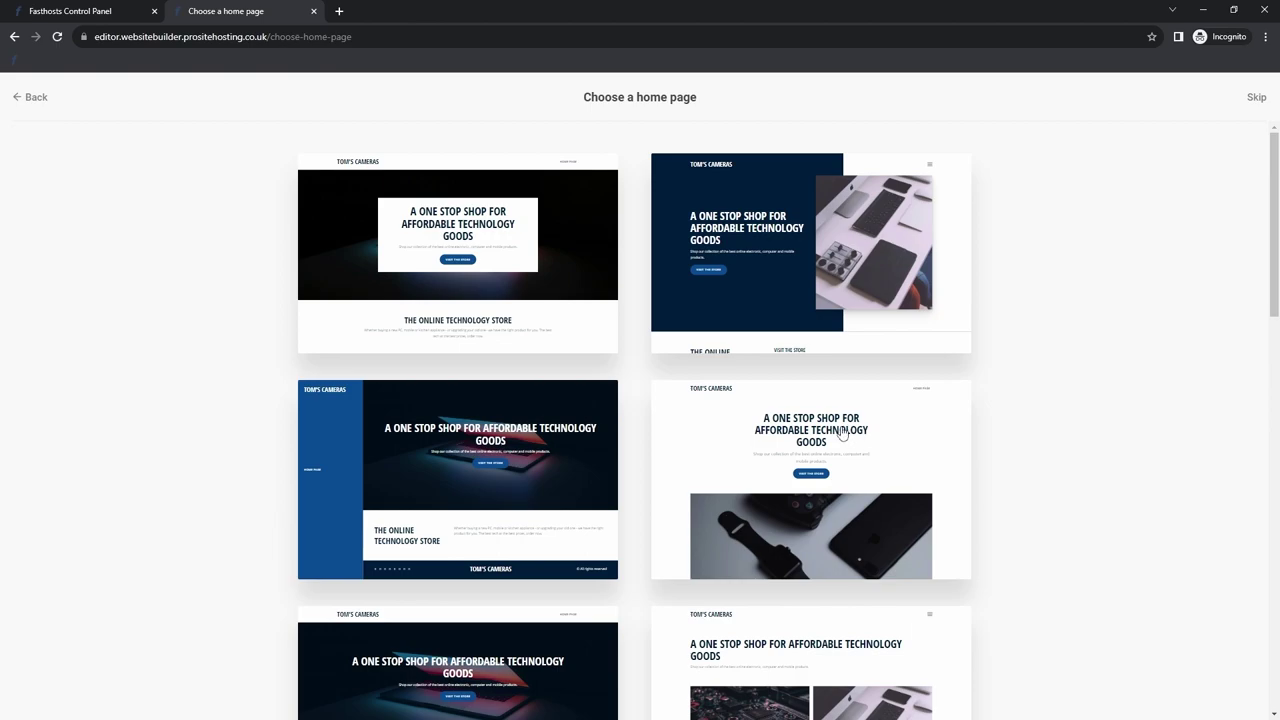
Browse the suggested home page layouts to compare their designs
{"action": "scroll", "coordinate": [580, 357], "scroll_direction": "down", "scroll_amount": 2}
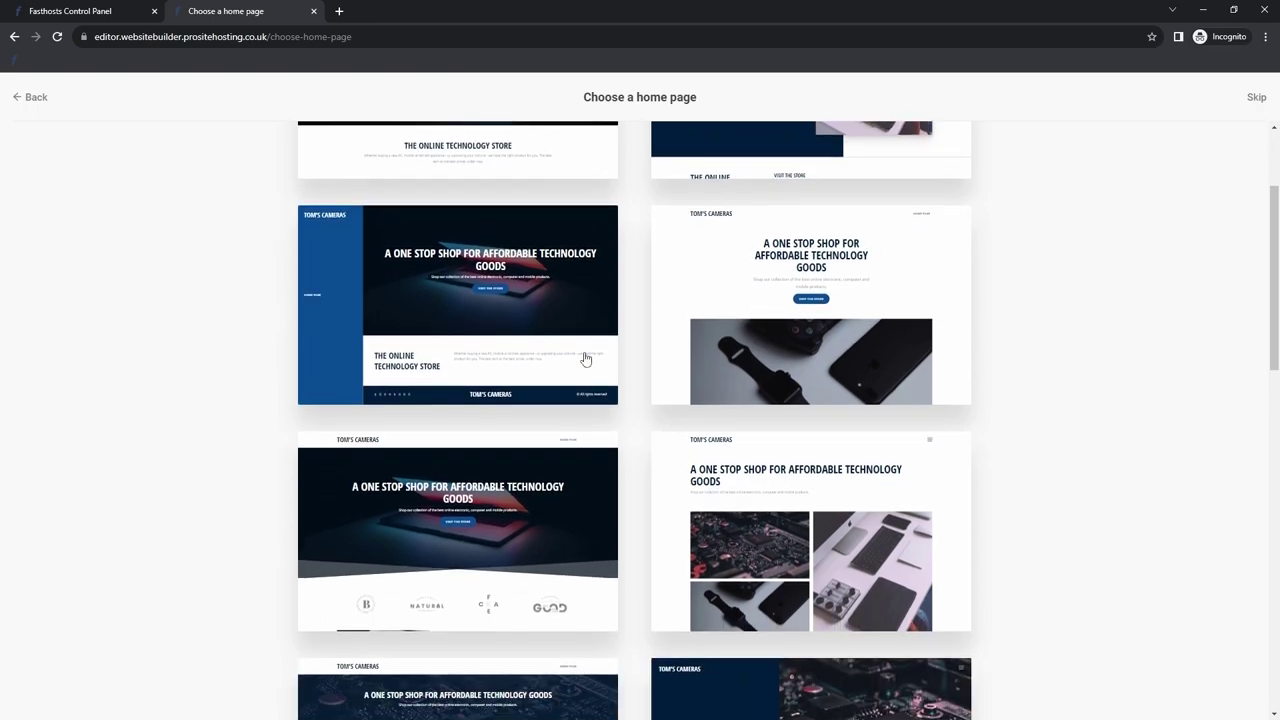
{"action": "scroll", "coordinate": [600, 358], "scroll_direction": "down", "scroll_amount": 1}
{"action": "scroll", "coordinate": [640, 370], "scroll_direction": "down", "scroll_amount": 1}
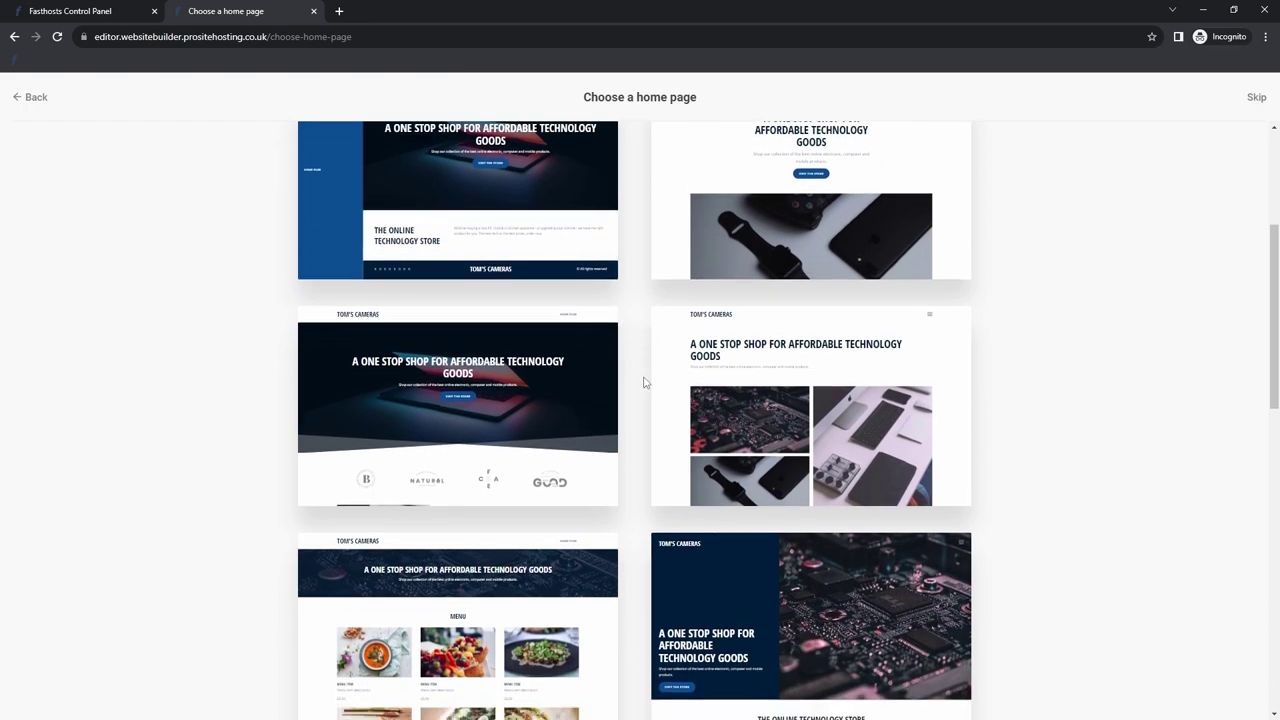
{"action": "scroll", "coordinate": [644, 382], "scroll_direction": "down", "scroll_amount": 3}
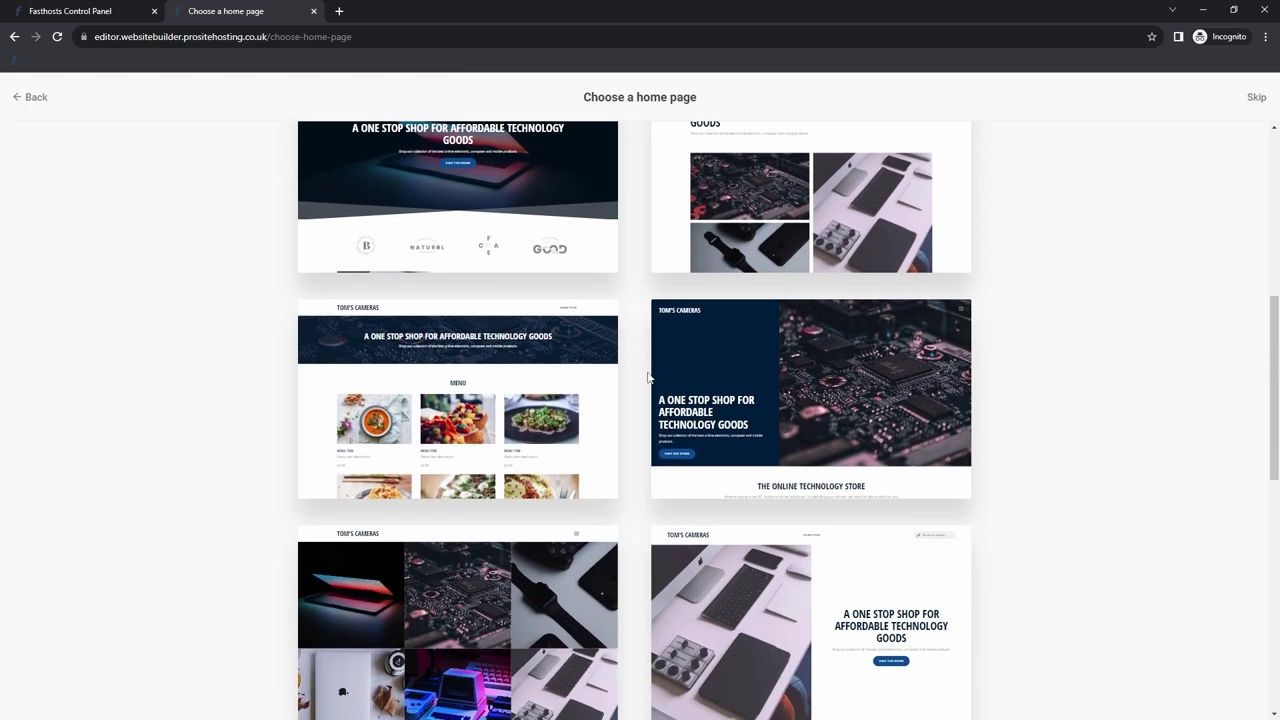
{"action": "scroll", "coordinate": [649, 376], "scroll_direction": "down", "scroll_amount": 1}
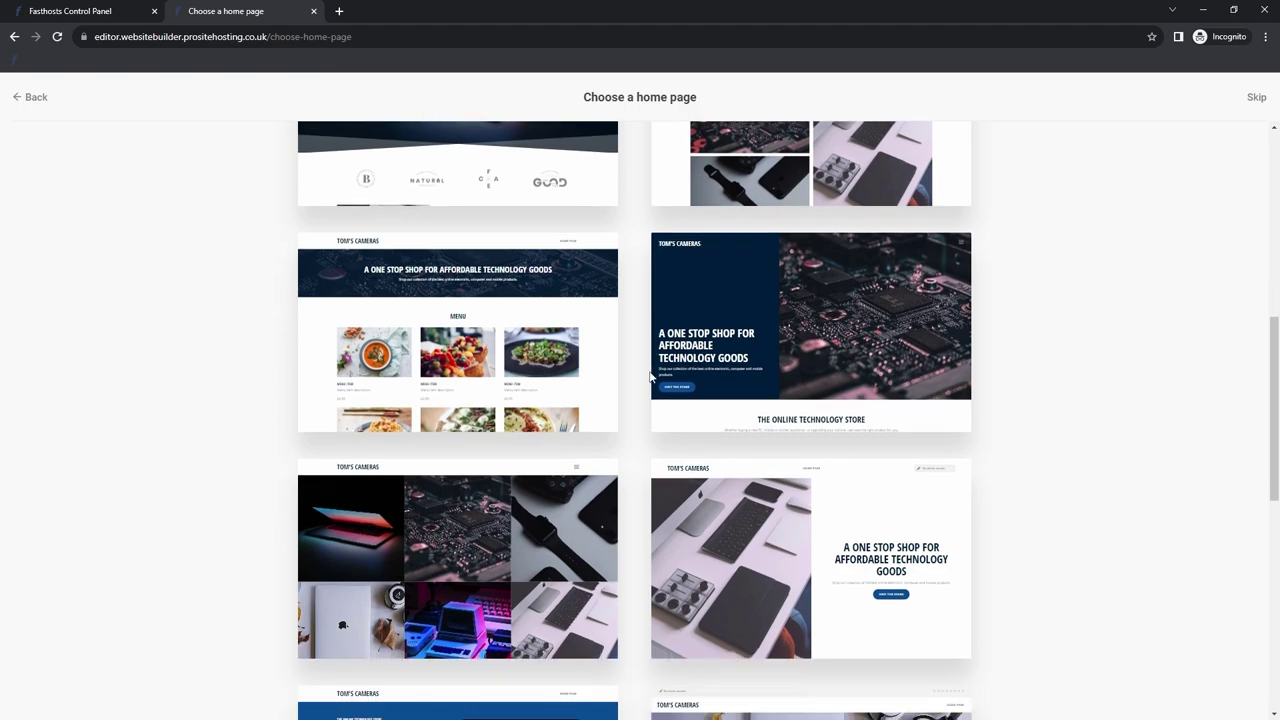
{"action": "scroll", "coordinate": [649, 376], "scroll_direction": "down", "scroll_amount": 2}
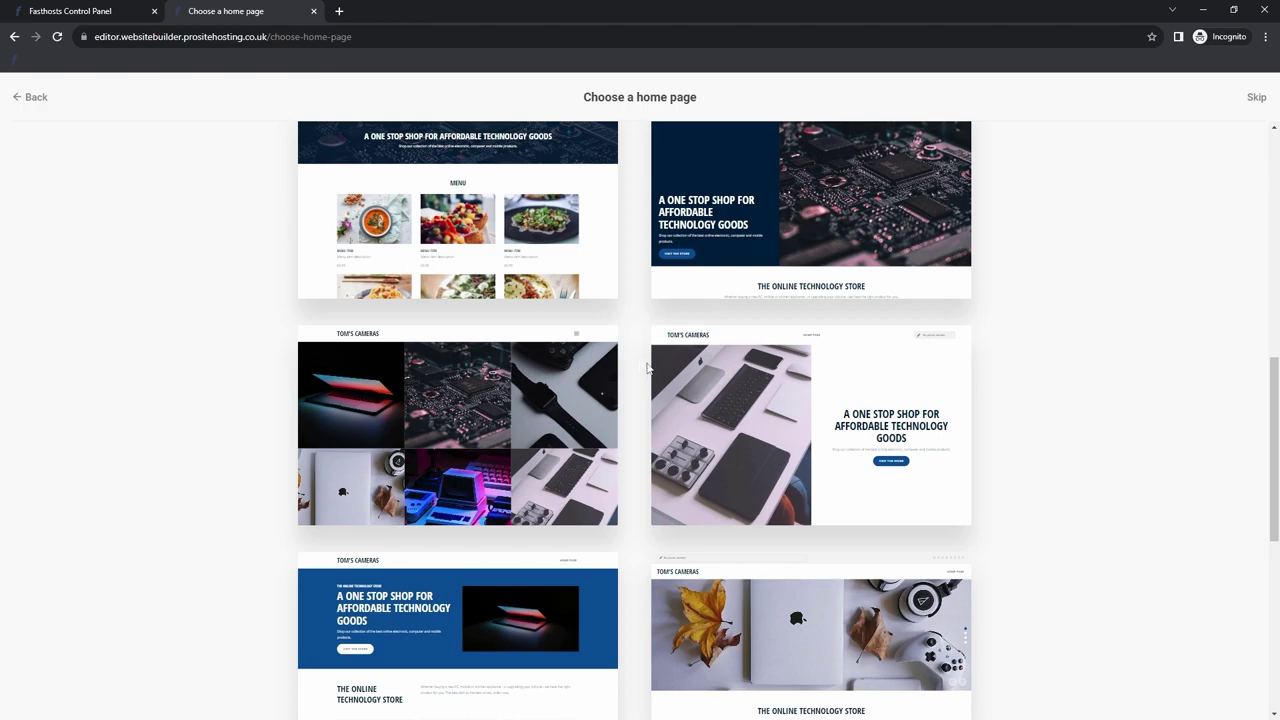
{"action": "scroll", "coordinate": [647, 375], "scroll_direction": "down", "scroll_amount": 3}
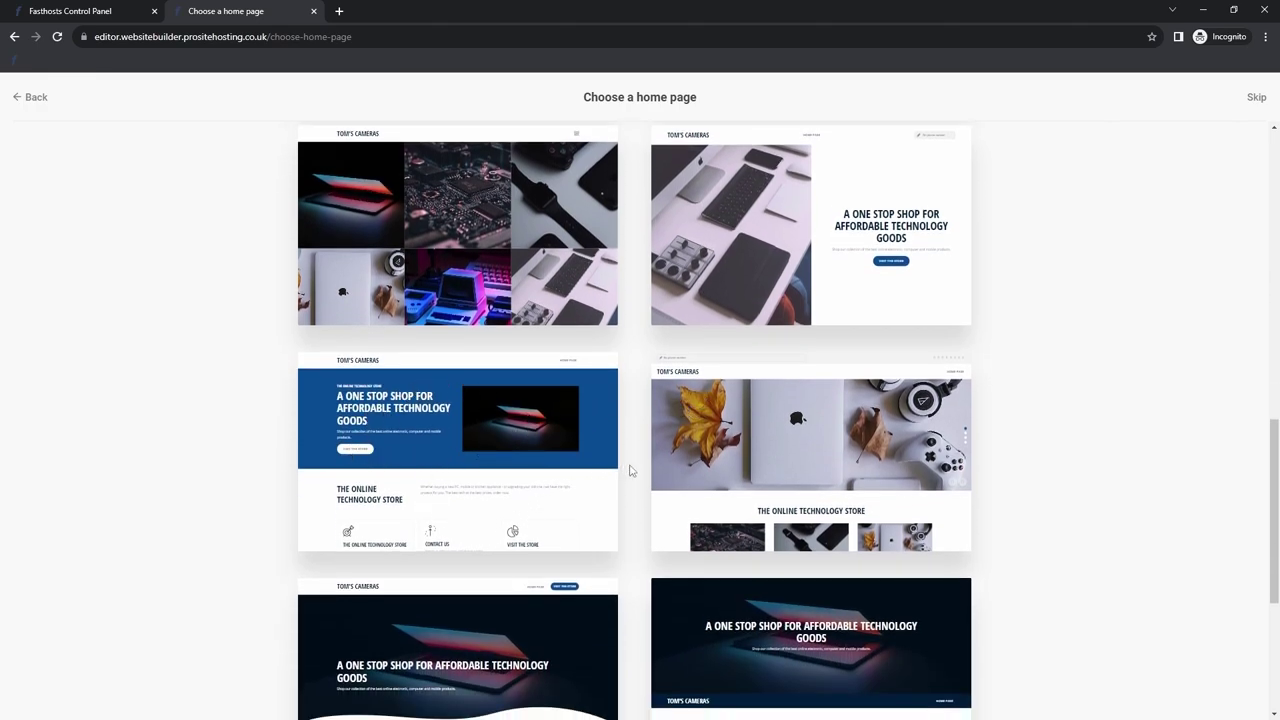
{"action": "scroll", "coordinate": [714, 456], "scroll_direction": "up", "scroll_amount": 1}
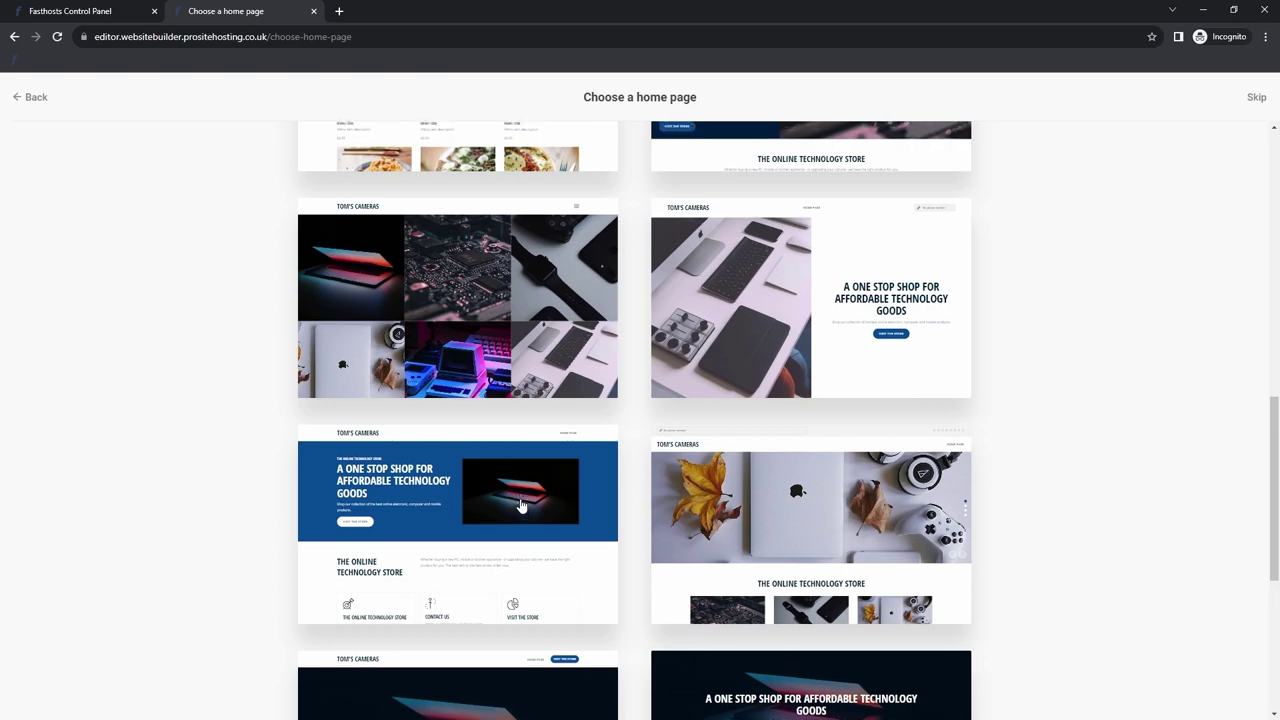
{"action": "scroll", "coordinate": [521, 506], "scroll_direction": "up", "scroll_amount": 6}
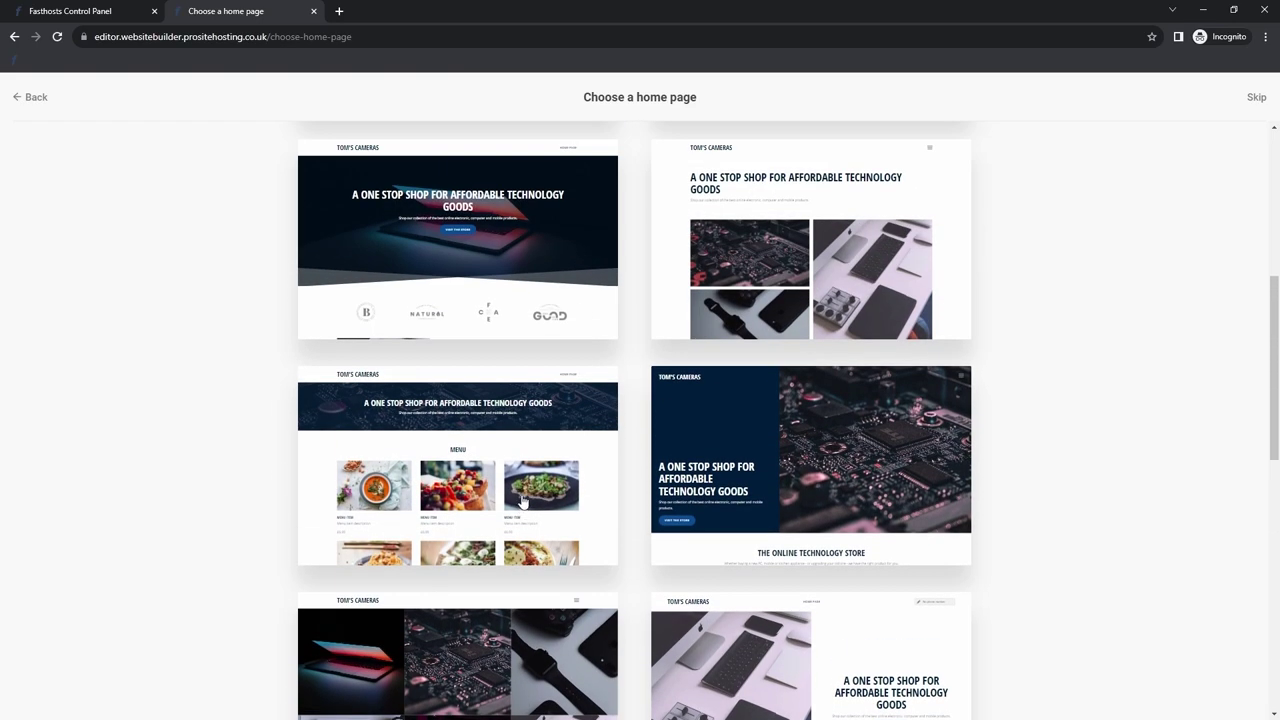
{"action": "scroll", "coordinate": [521, 506], "scroll_direction": "up", "scroll_amount": 4}
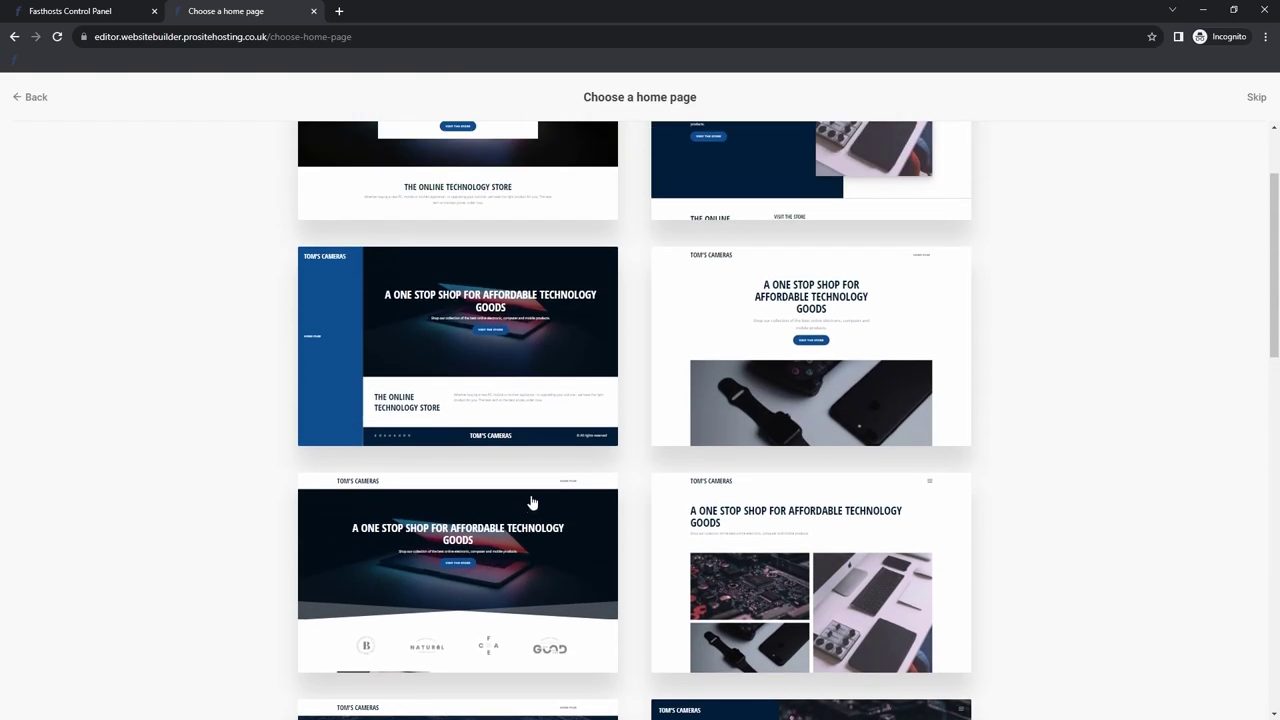
{"action": "scroll", "coordinate": [526, 501], "scroll_direction": "up", "scroll_amount": 2}
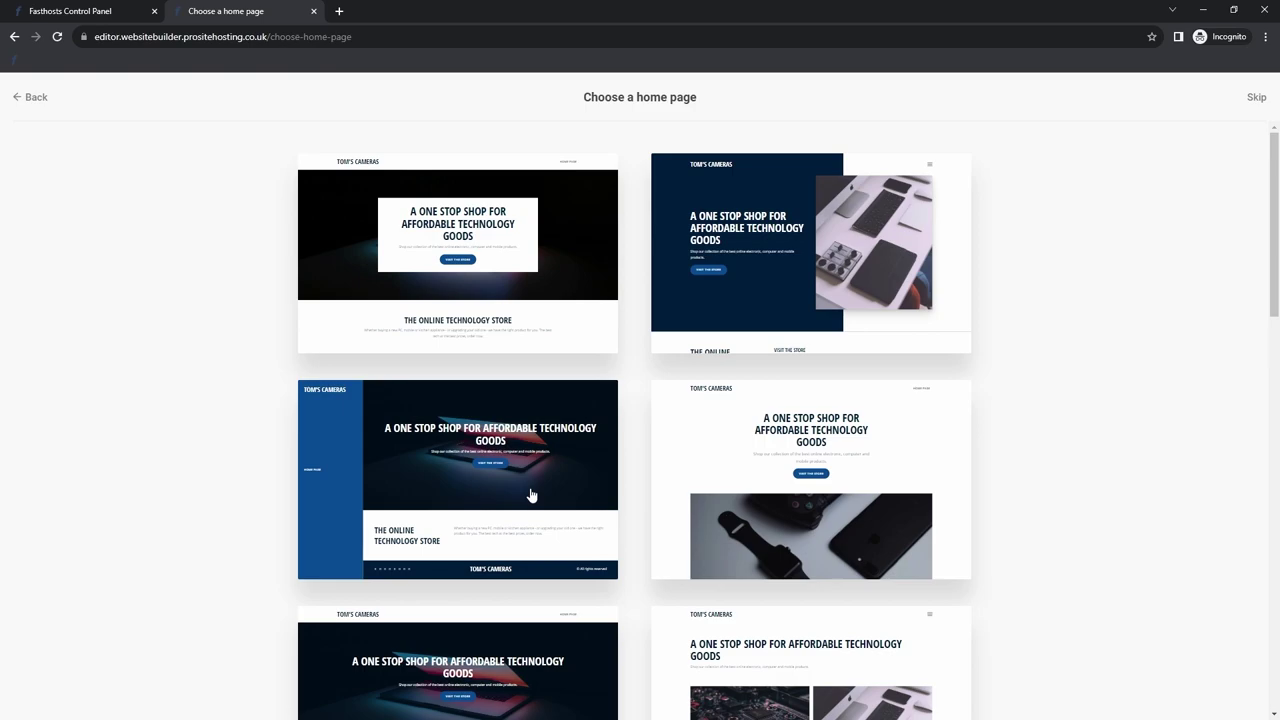
Choose the home page layout with the blue hero section beside a laptop picture and create the website from it
{"action": "scroll", "coordinate": [520, 380], "scroll_direction": "down", "scroll_amount": 5}
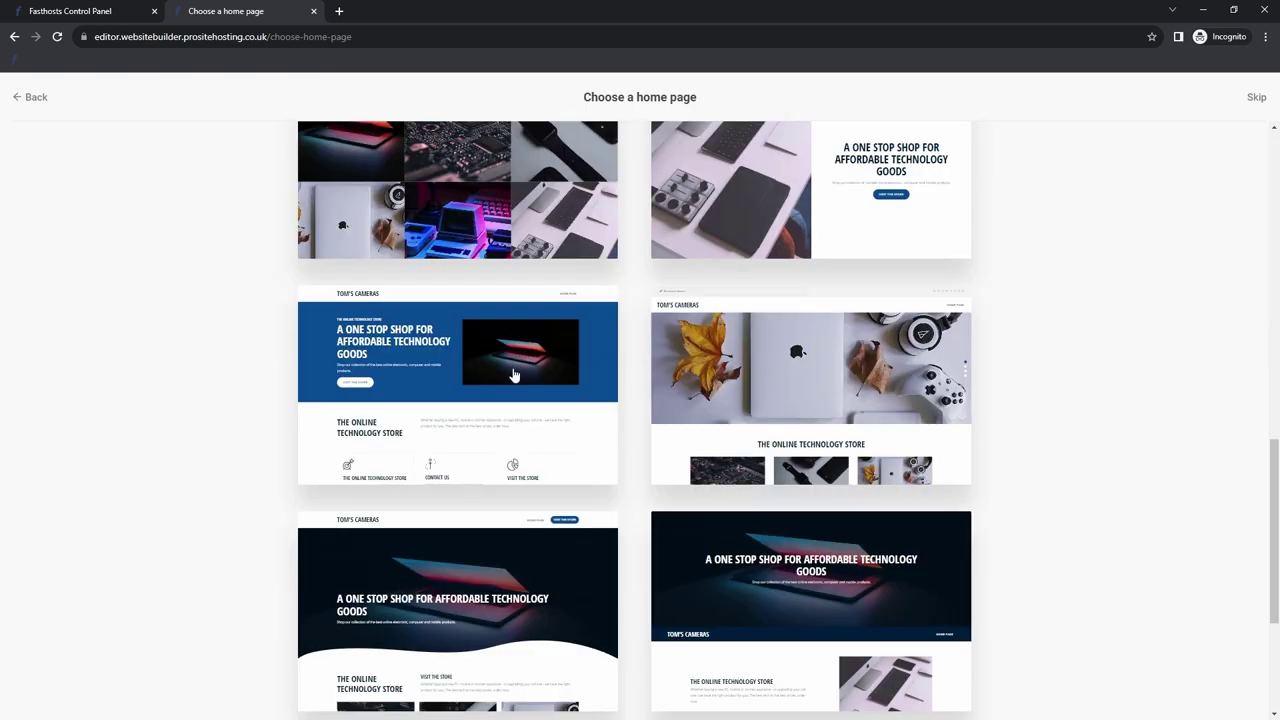
{"action": "left_click", "coordinate": [599, 408]}
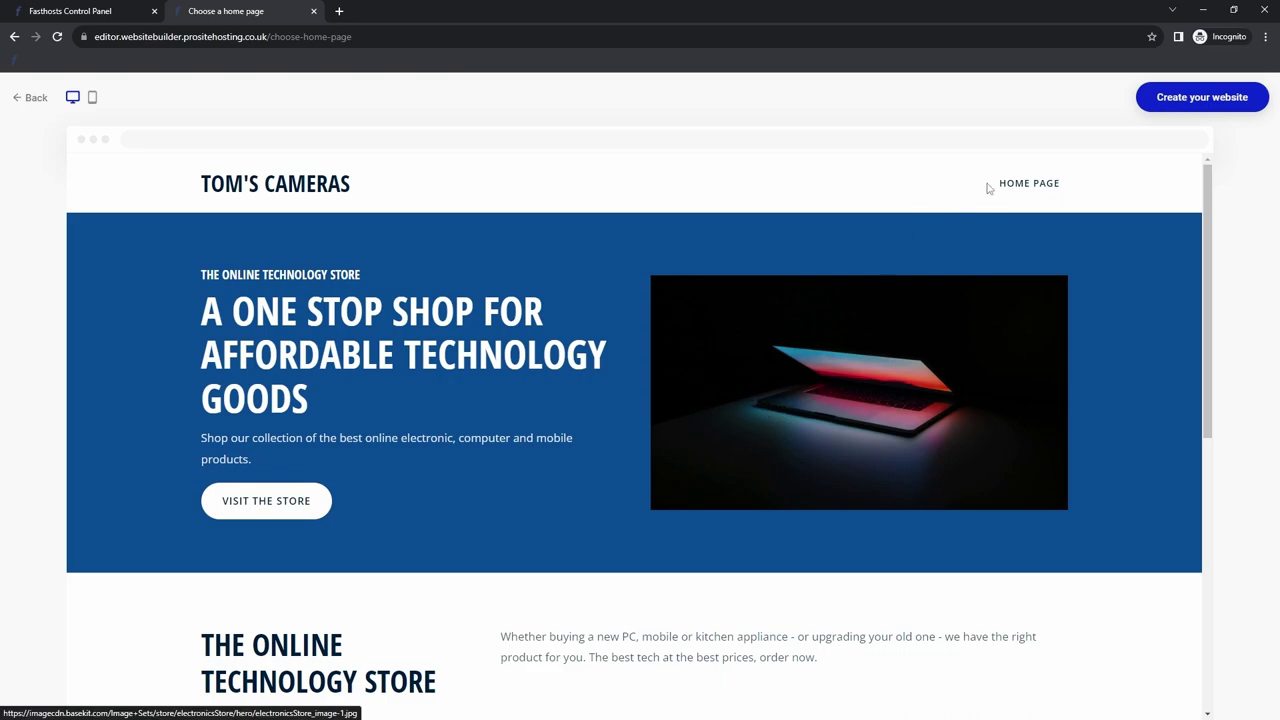
{"action": "left_click", "coordinate": [1189, 101]}
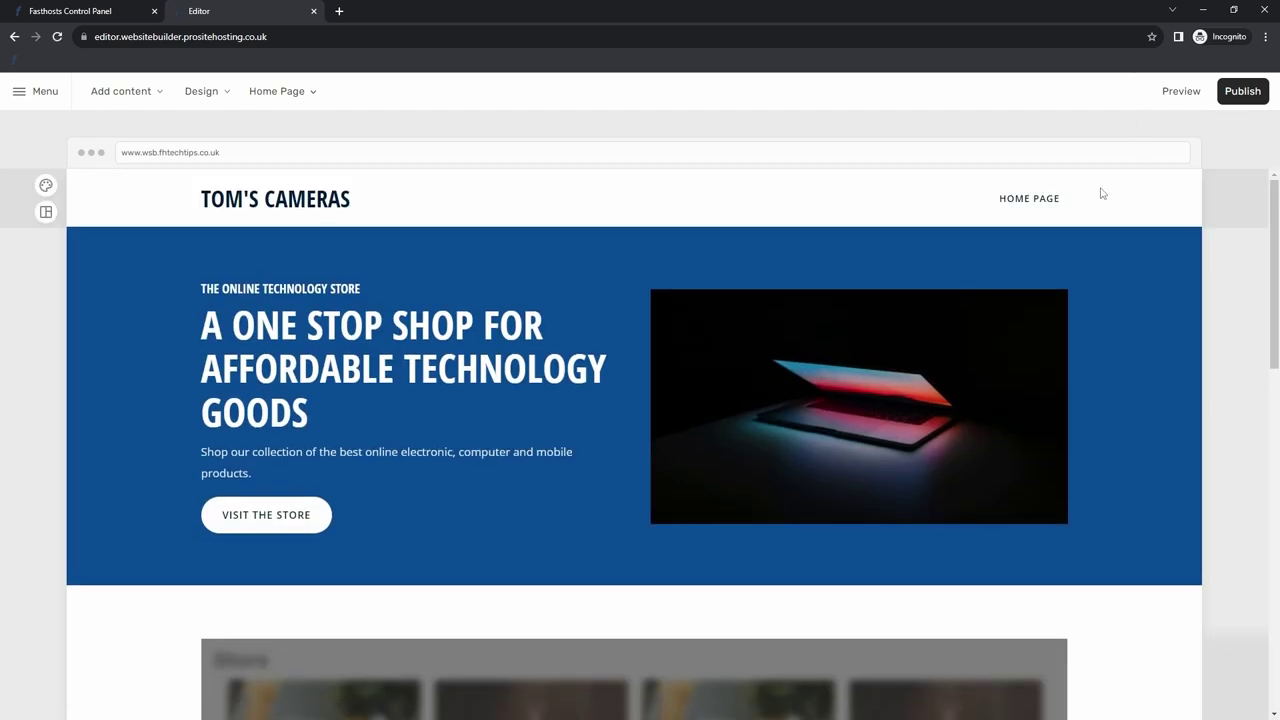
Look over the new home page in the editor, from the header and hero section to the online store block
{"action": "scroll", "coordinate": [828, 234], "scroll_direction": "down", "scroll_amount": 1}
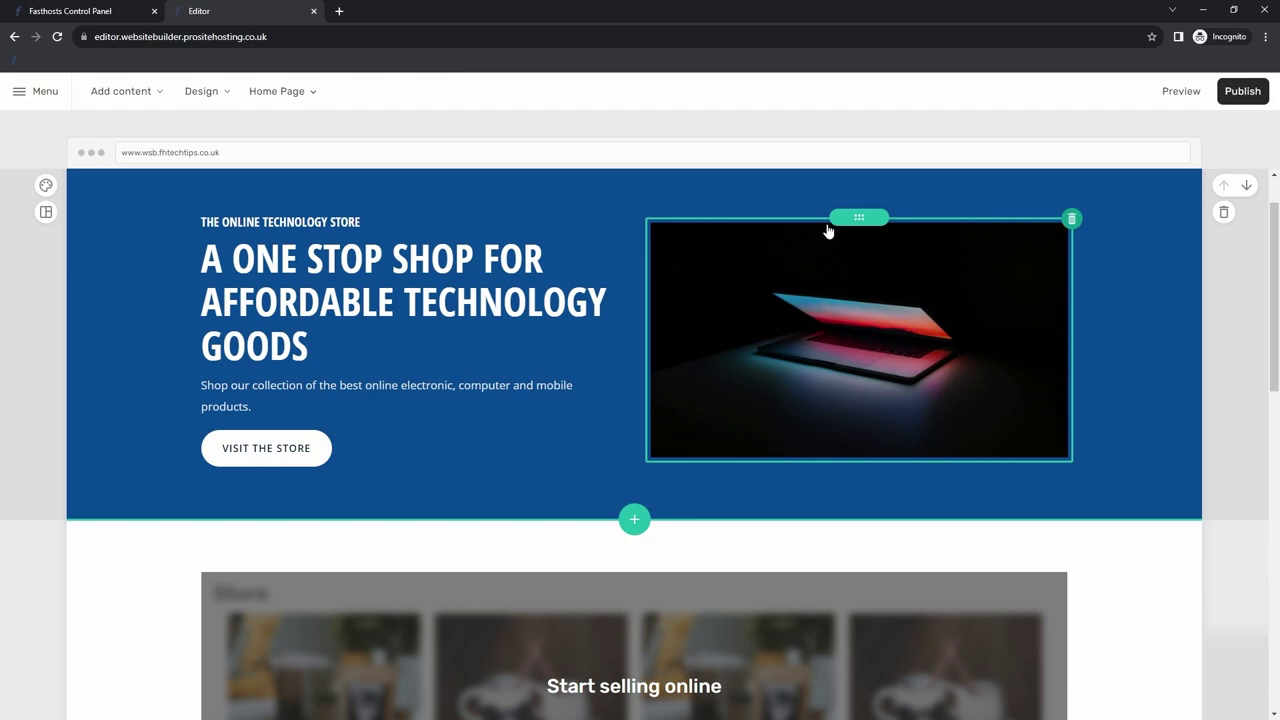
{"action": "scroll", "coordinate": [797, 240], "scroll_direction": "down", "scroll_amount": 5}
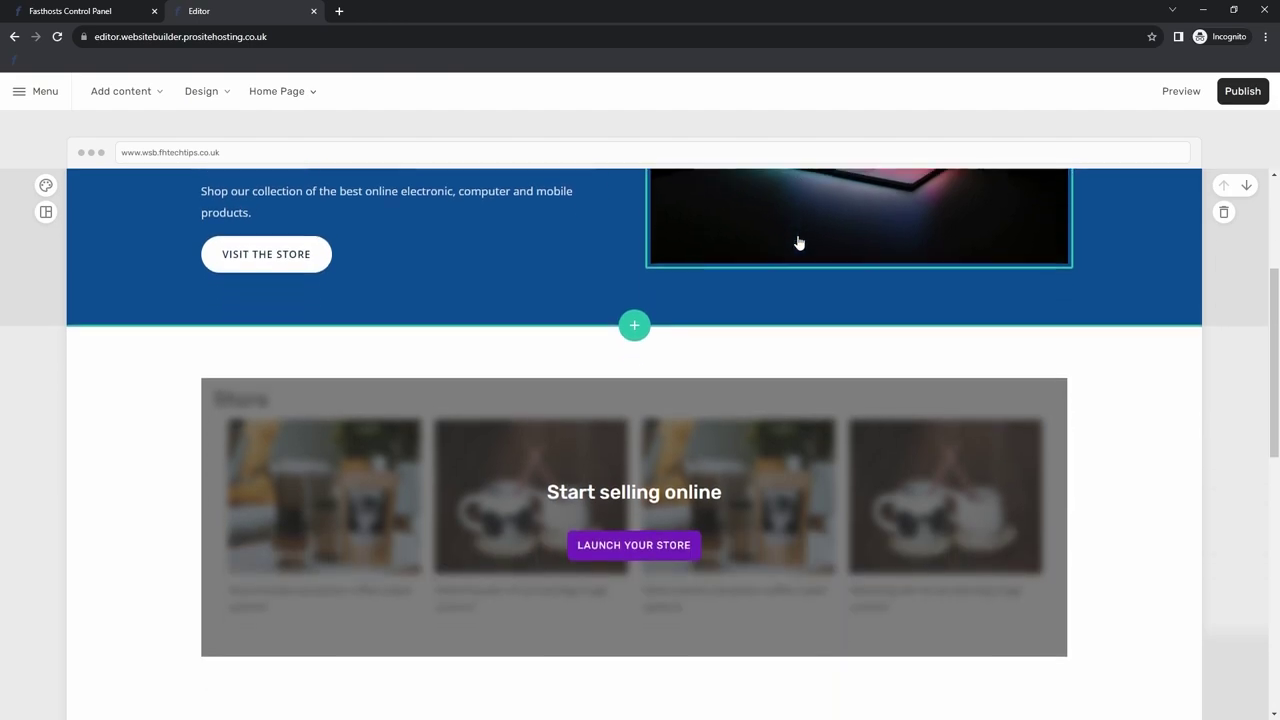
{"action": "scroll", "coordinate": [797, 240], "scroll_direction": "up", "scroll_amount": 6}
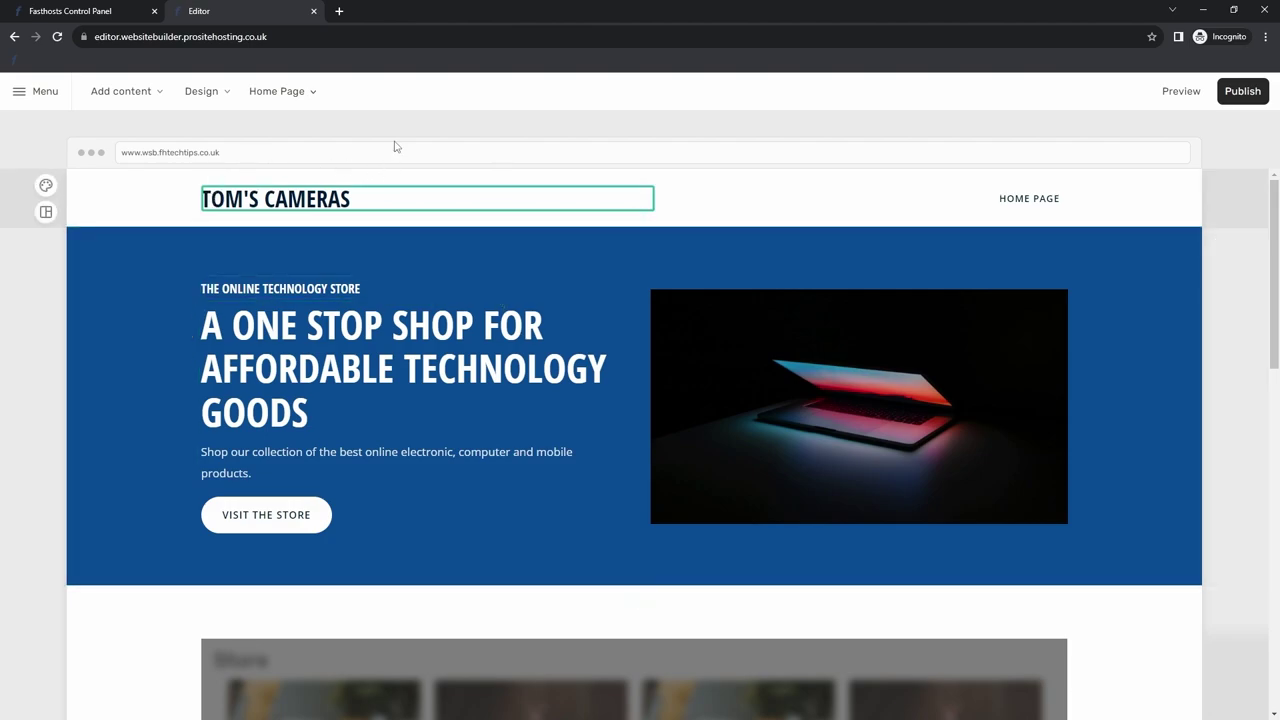
{"action": "left_click", "coordinate": [157, 94]}
{"action": "left_click", "coordinate": [157, 97]}
{"action": "left_click", "coordinate": [150, 96]}
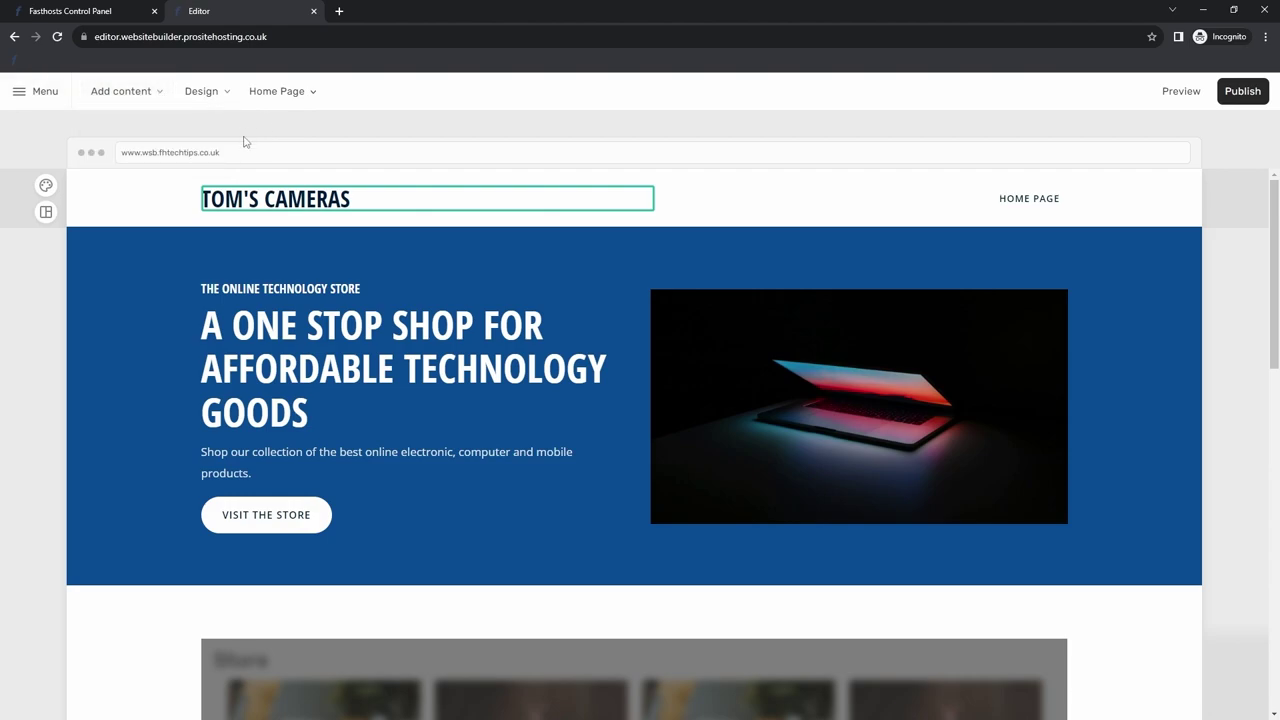
{"action": "scroll", "coordinate": [296, 176], "scroll_direction": "down", "scroll_amount": 2}
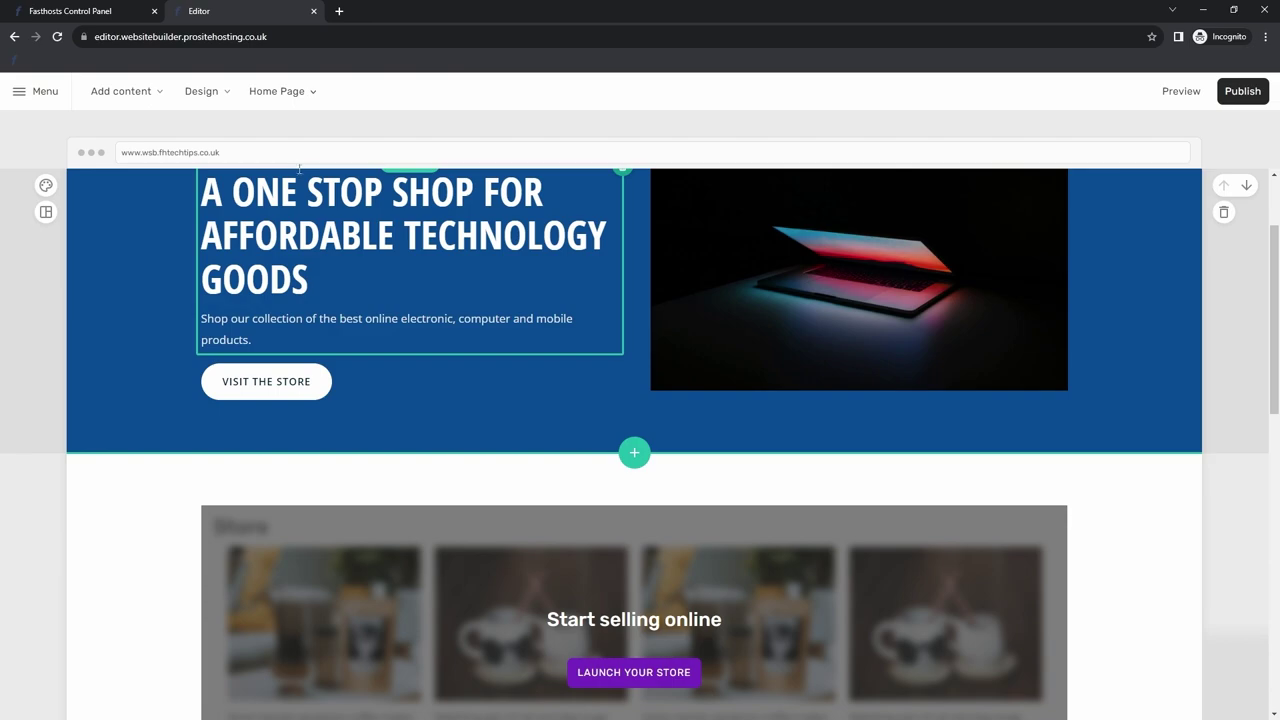
{"action": "scroll", "coordinate": [600, 500], "scroll_direction": "down", "scroll_amount": 3}
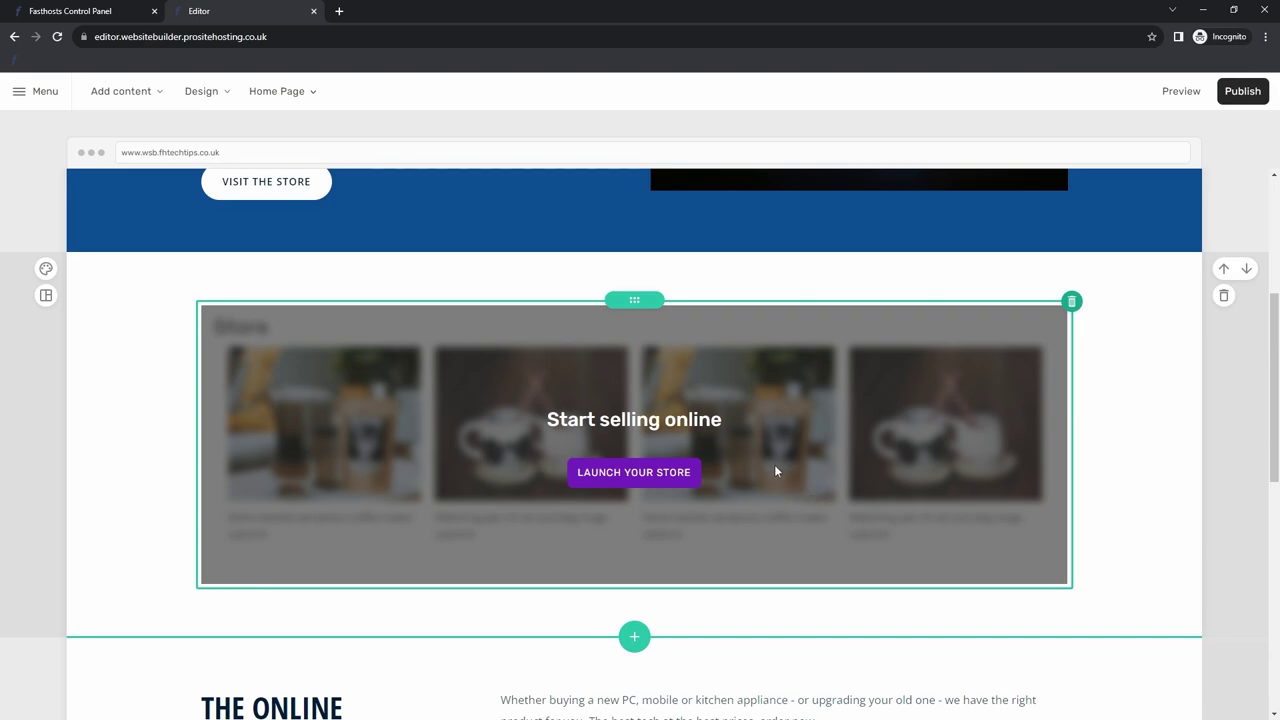
{"action": "scroll", "coordinate": [774, 464], "scroll_direction": "down", "scroll_amount": 1}
{"action": "scroll", "coordinate": [786, 457], "scroll_direction": "up", "scroll_amount": 3}
{"action": "scroll", "coordinate": [791, 460], "scroll_direction": "up", "scroll_amount": 1}
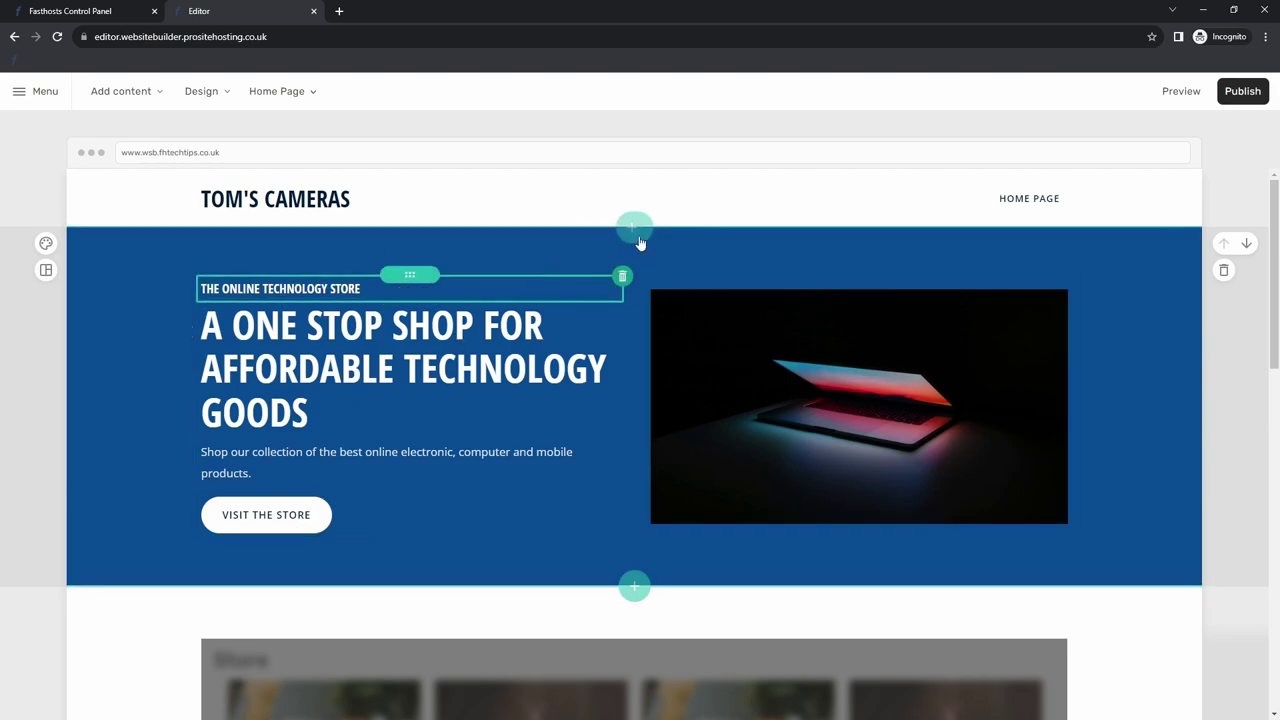
{"action": "scroll", "coordinate": [562, 538], "scroll_direction": "down", "scroll_amount": 1}
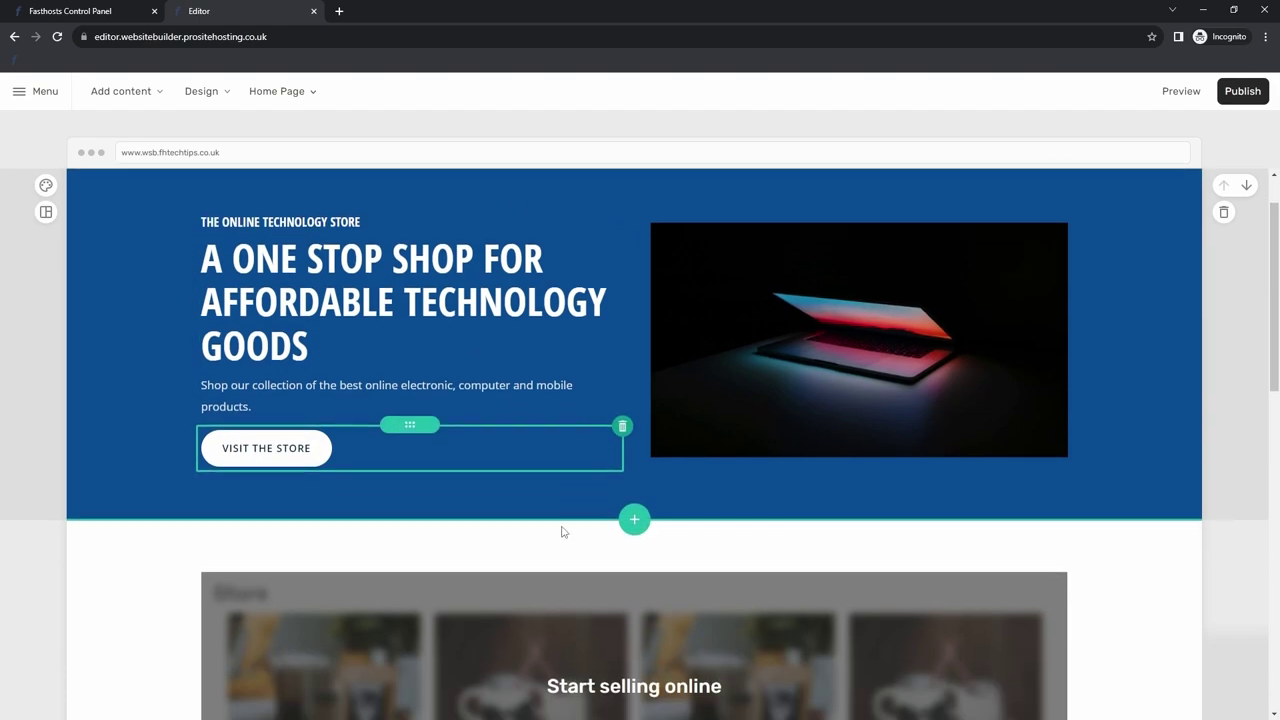
Start adding a content block and look over the places on the home page where one can be inserted
{"action": "scroll", "coordinate": [565, 540], "scroll_direction": "up", "scroll_amount": 1}
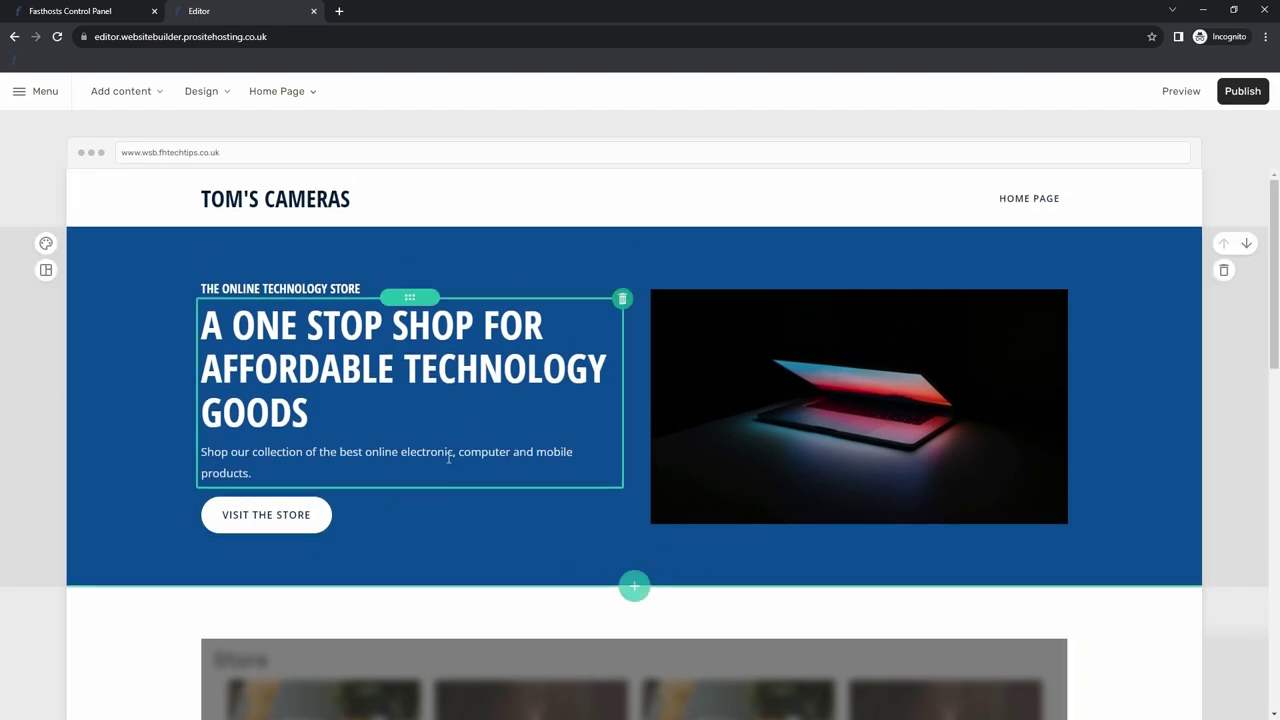
{"action": "scroll", "coordinate": [449, 500], "scroll_direction": "down", "scroll_amount": 1}
{"action": "scroll", "coordinate": [449, 464], "scroll_direction": "up", "scroll_amount": 1}
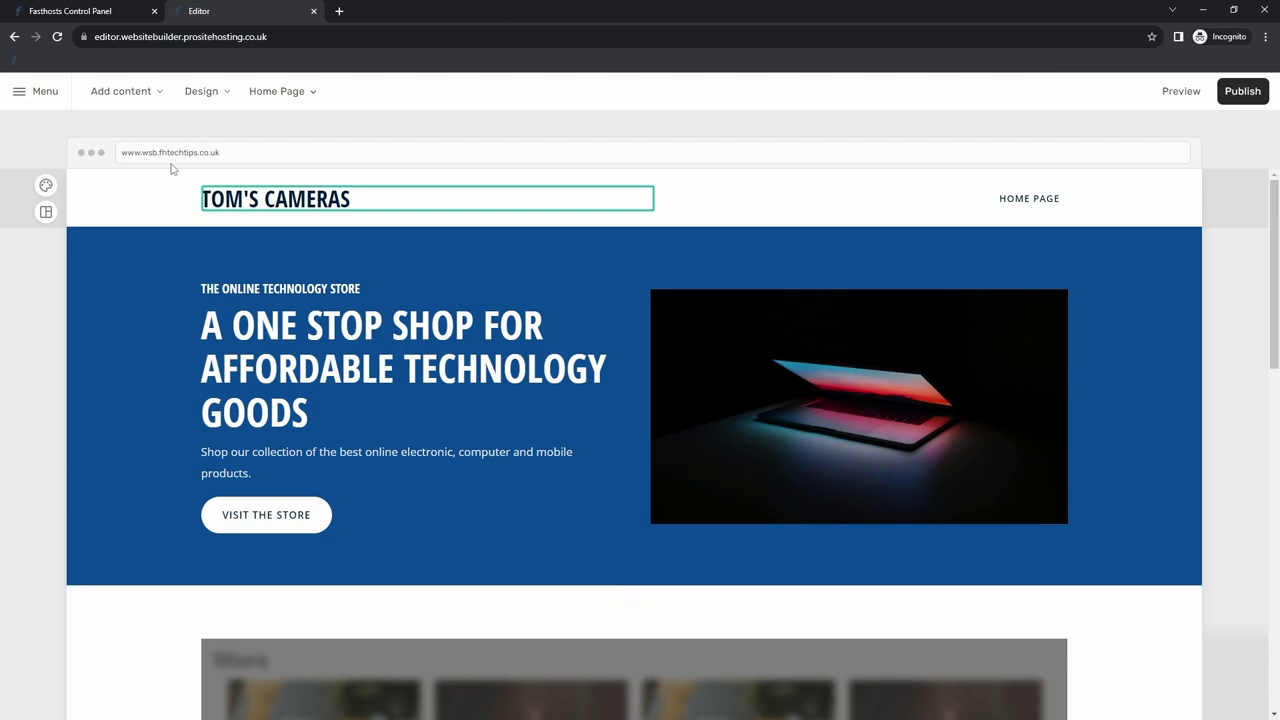
{"action": "left_click", "coordinate": [157, 93]}
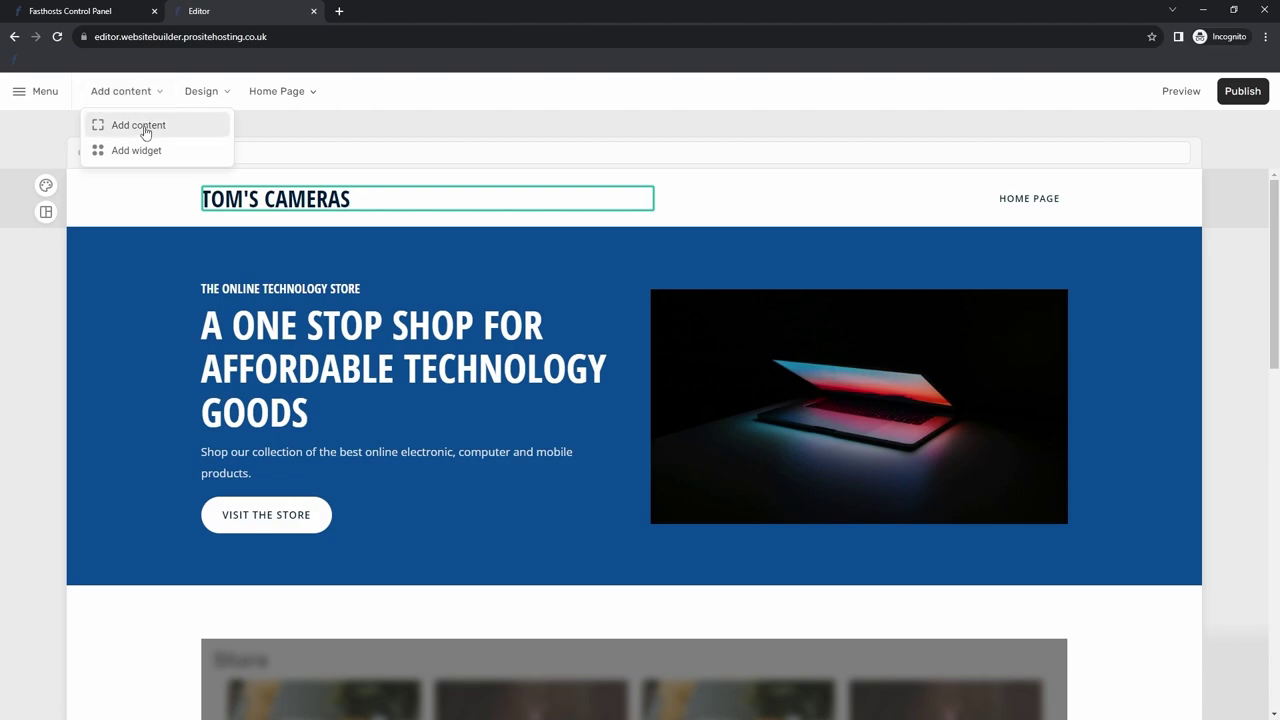
{"action": "left_click", "coordinate": [146, 132]}
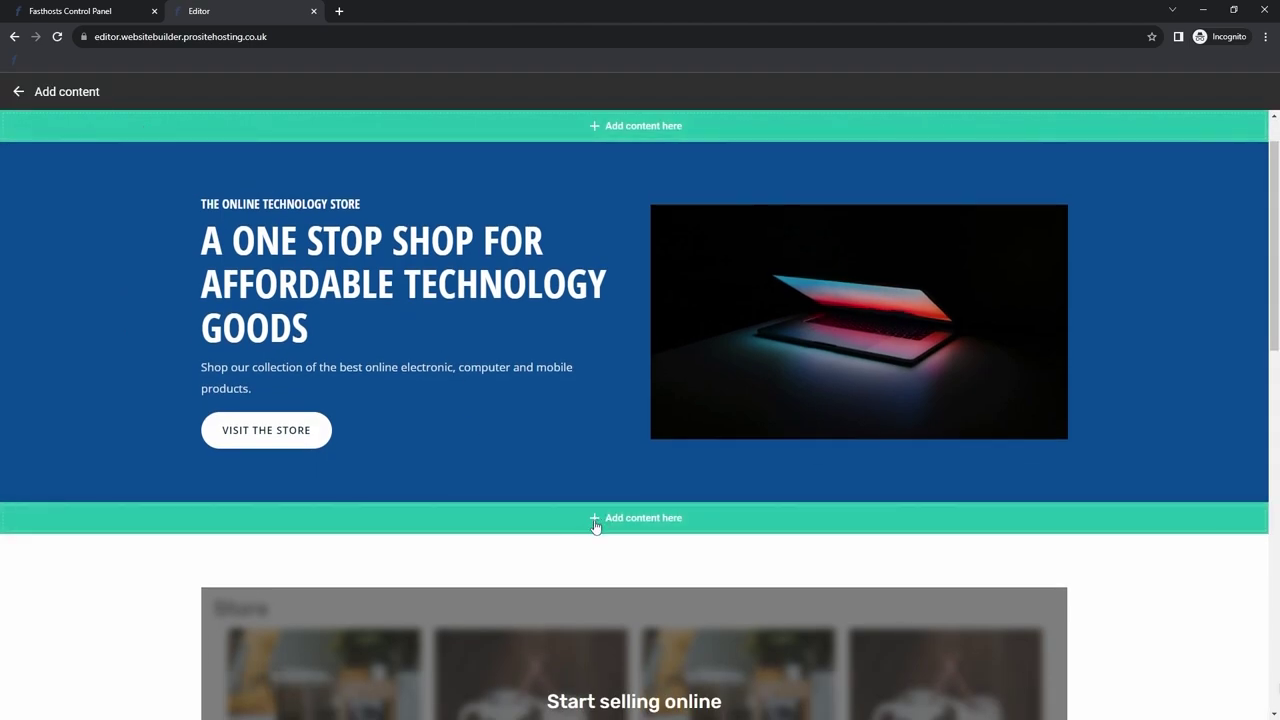
{"action": "scroll", "coordinate": [595, 522], "scroll_direction": "down", "scroll_amount": 4}
{"action": "scroll", "coordinate": [595, 522], "scroll_direction": "up", "scroll_amount": 2}
{"action": "scroll", "coordinate": [596, 522], "scroll_direction": "up", "scroll_amount": 3}
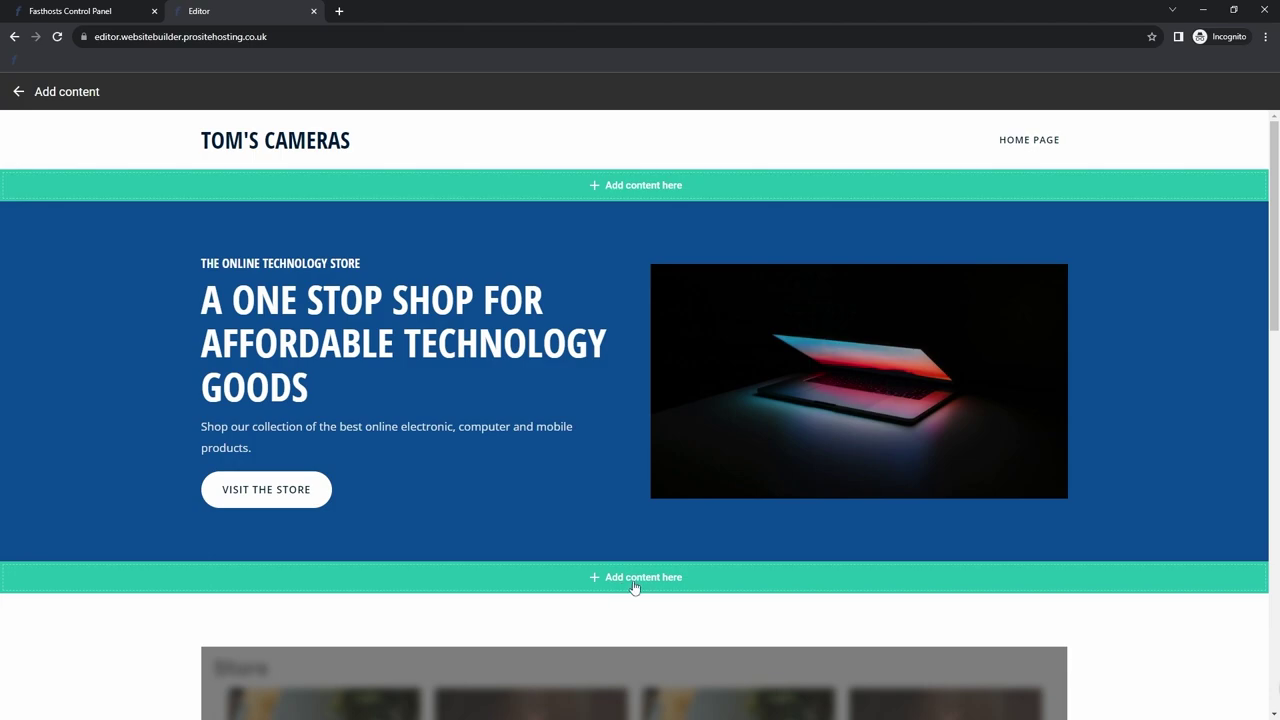
Browse the ready-made blocks for the spot below the hero section, including the Hero, Text and Contact categories, without adding one
{"action": "left_click", "coordinate": [634, 581]}
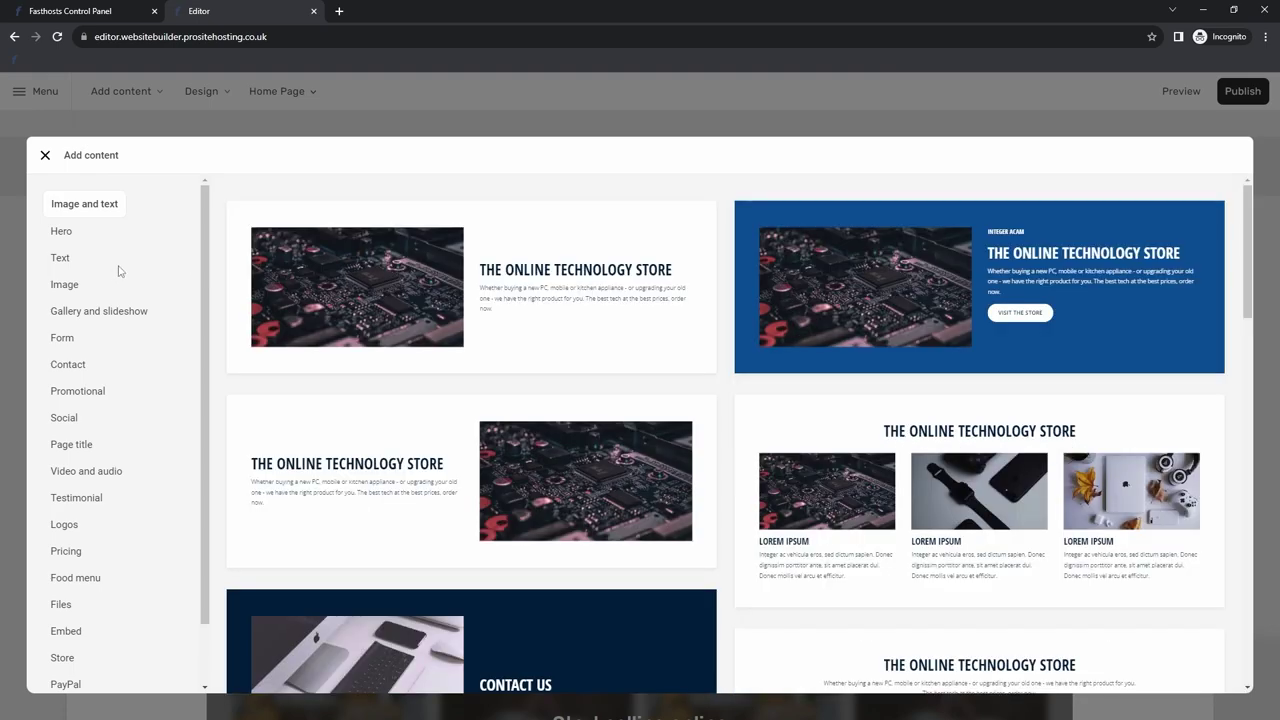
{"action": "left_click", "coordinate": [72, 238]}
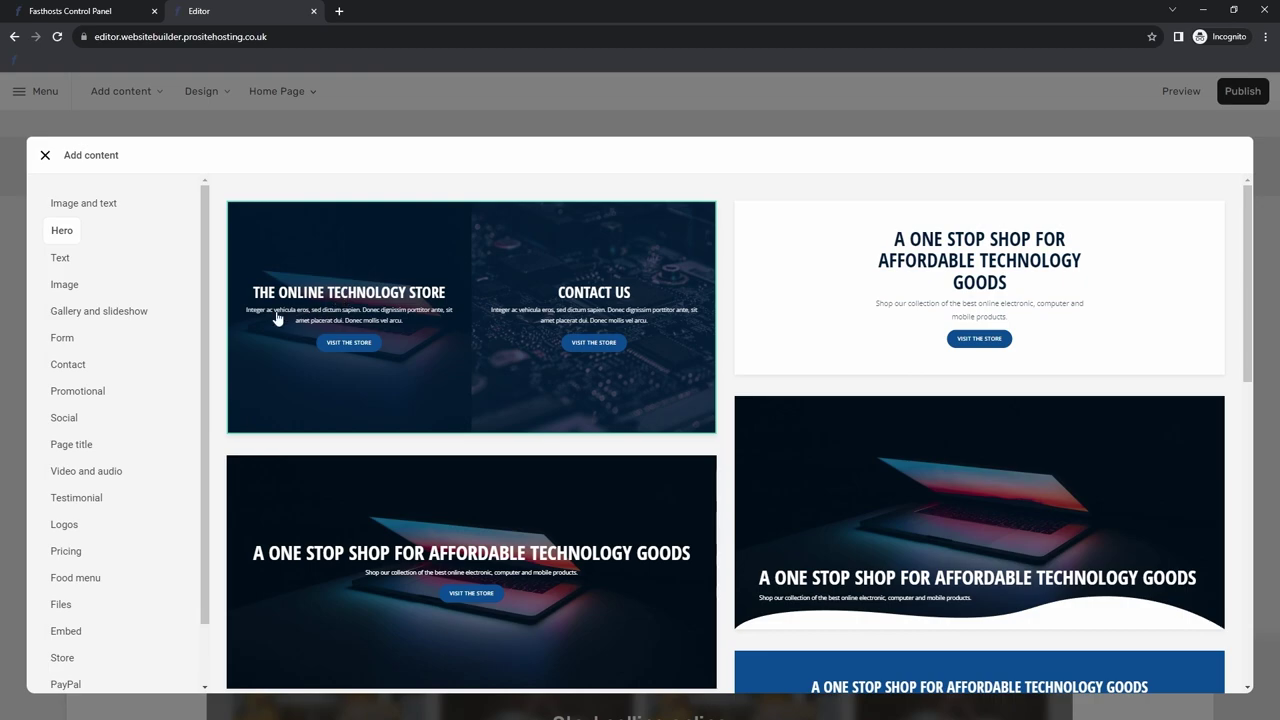
{"action": "left_click", "coordinate": [62, 258]}
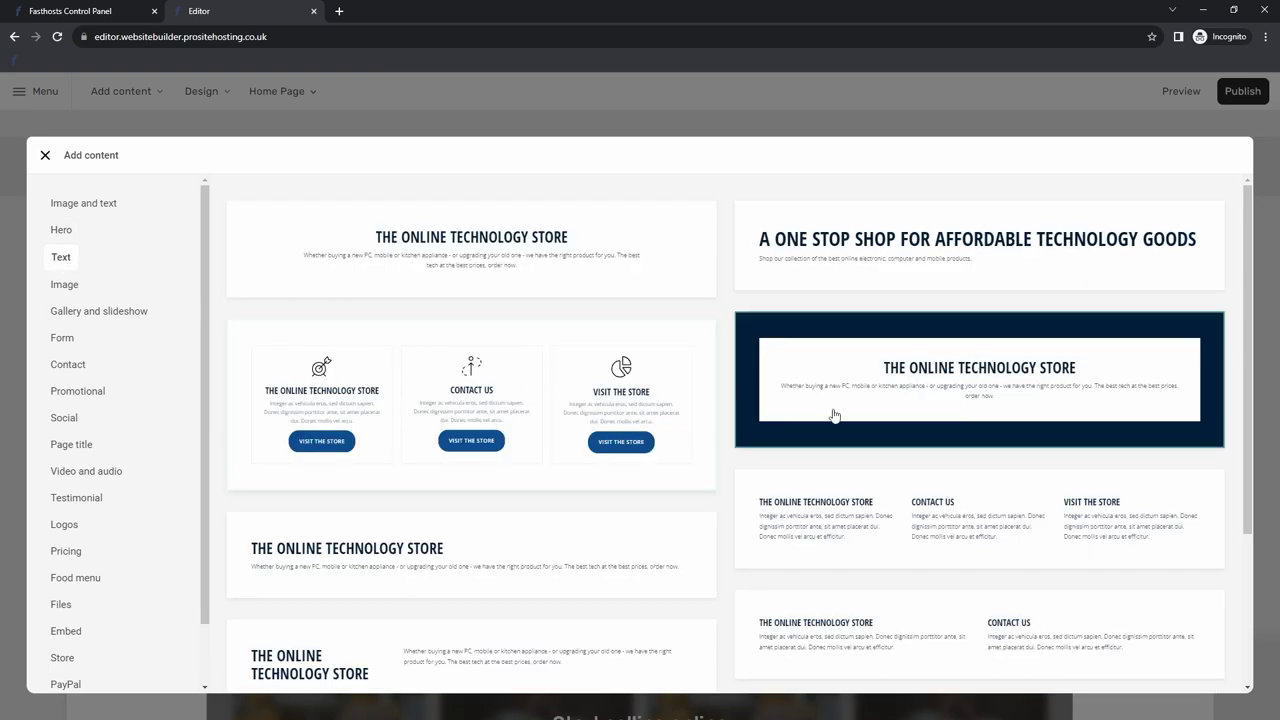
{"action": "scroll", "coordinate": [115, 418], "scroll_direction": "down", "scroll_amount": 1}
{"action": "scroll", "coordinate": [100, 412], "scroll_direction": "up", "scroll_amount": 1}
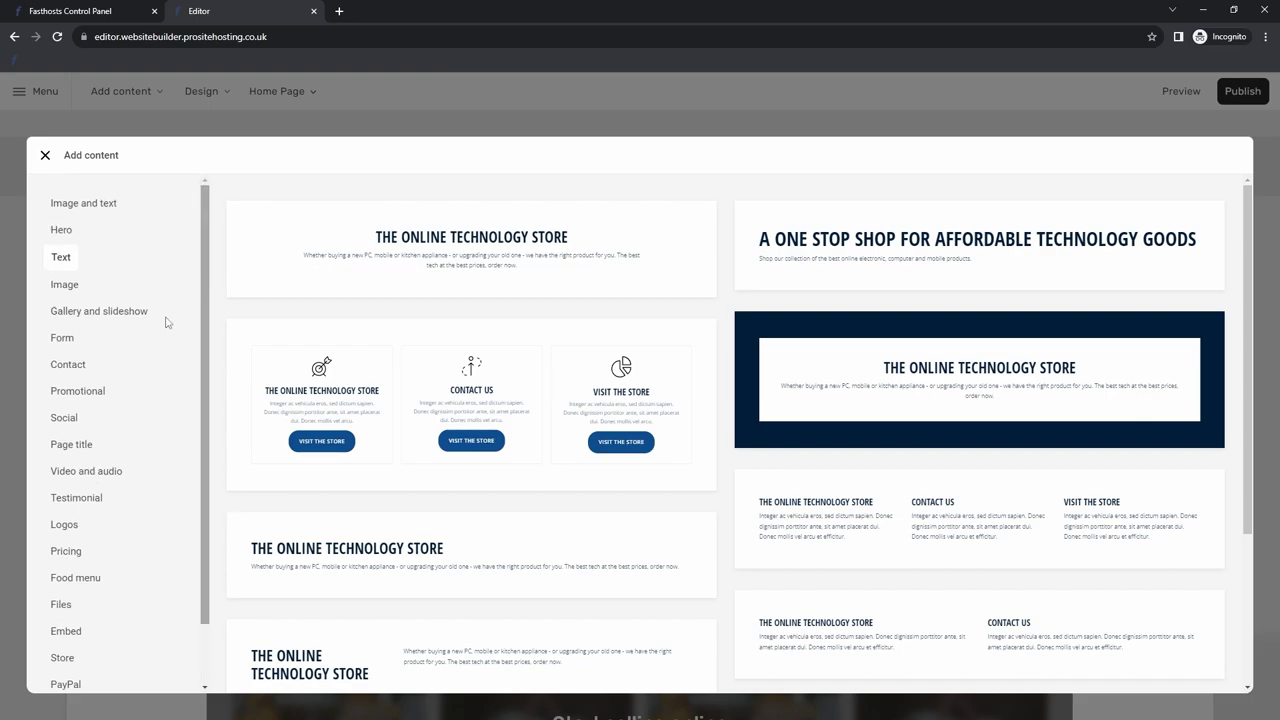
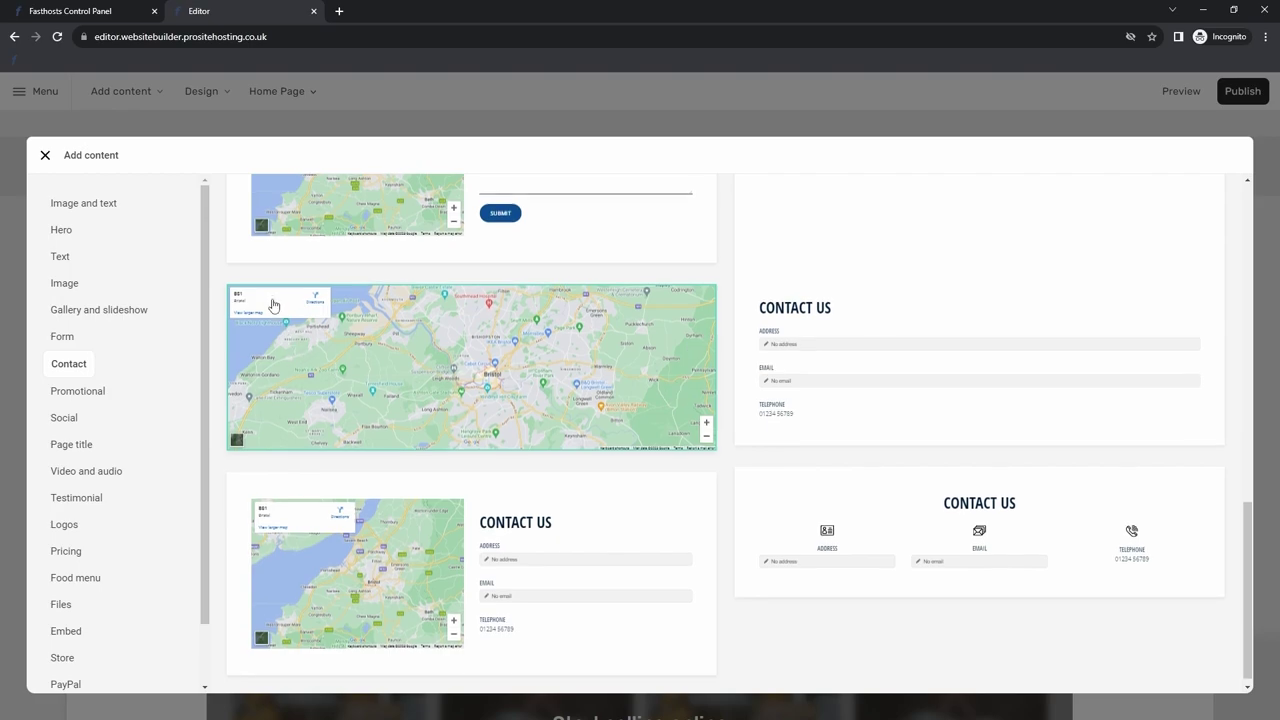
{"action": "scroll", "coordinate": [271, 300], "scroll_direction": "down", "scroll_amount": 1}
{"action": "scroll", "coordinate": [89, 306], "scroll_direction": "down", "scroll_amount": 2}
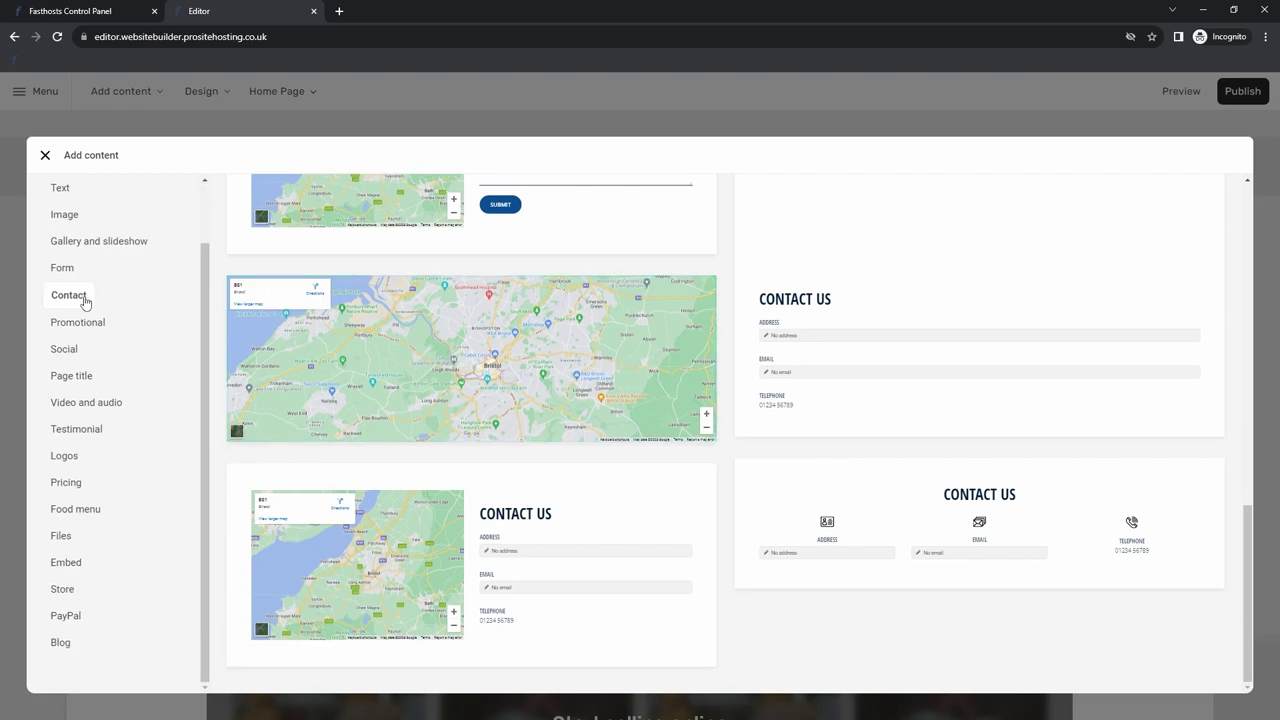
{"action": "left_click", "coordinate": [45, 158]}
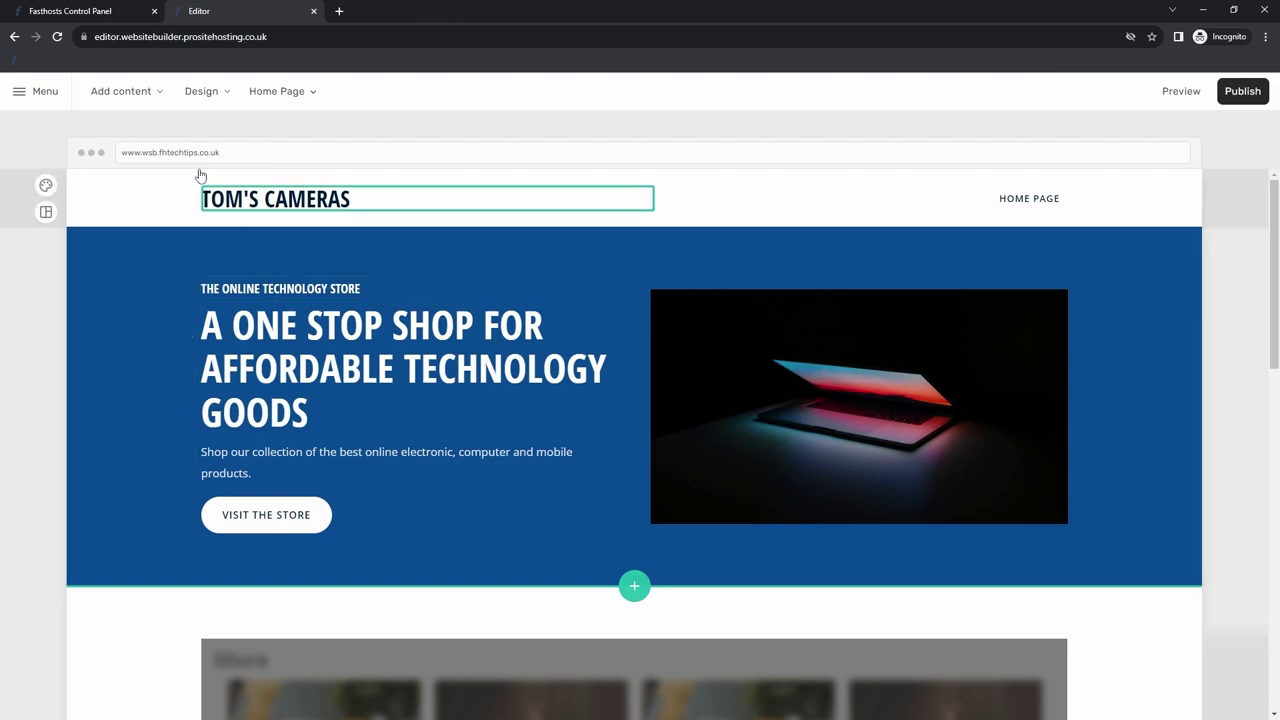
Insert an image widget beside the existing hero picture, using the laptop photo from the recent images, and save it
{"action": "left_click", "coordinate": [132, 91]}
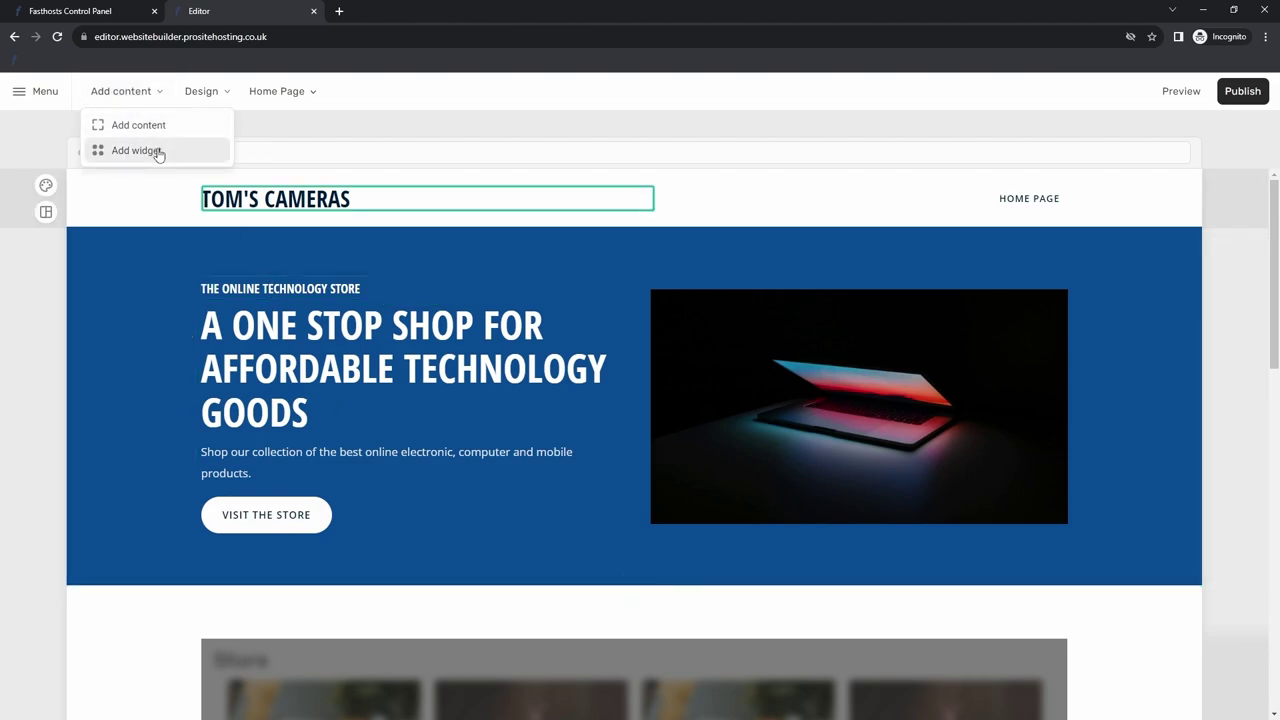
{"action": "left_click", "coordinate": [137, 150]}
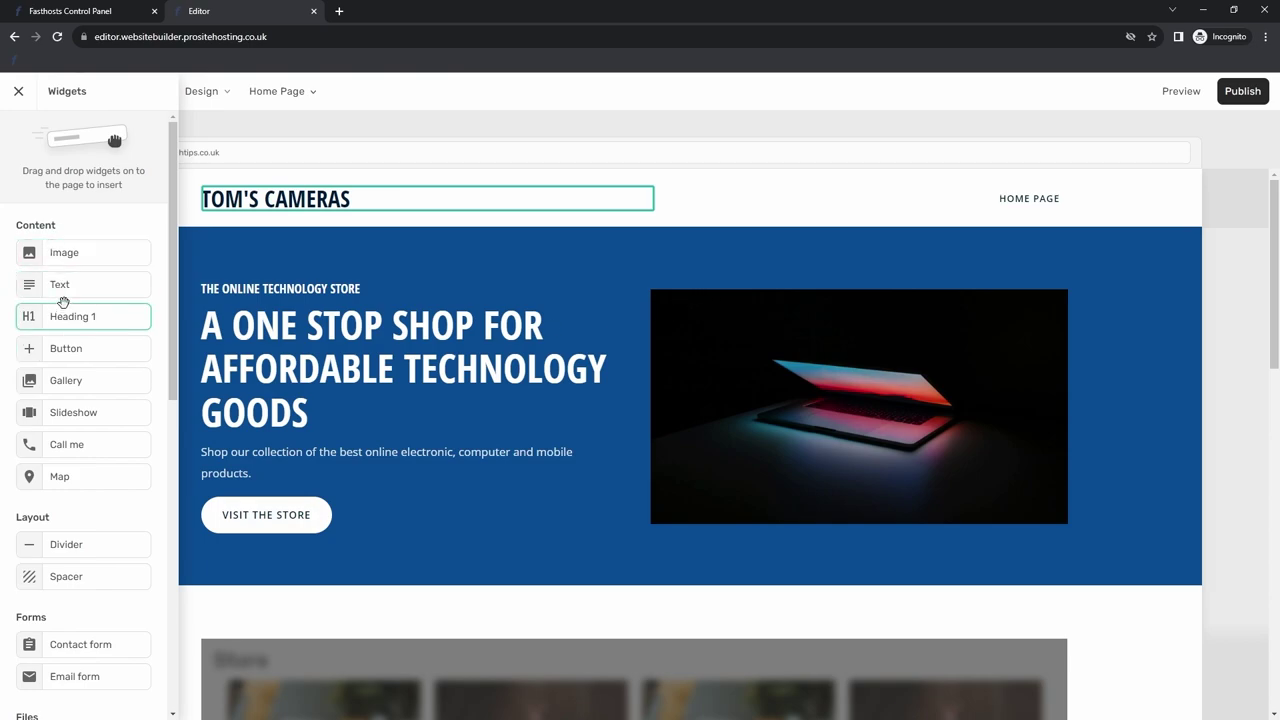
{"action": "left_click_drag", "start_coordinate": [63, 252], "coordinate": [1063, 414]}
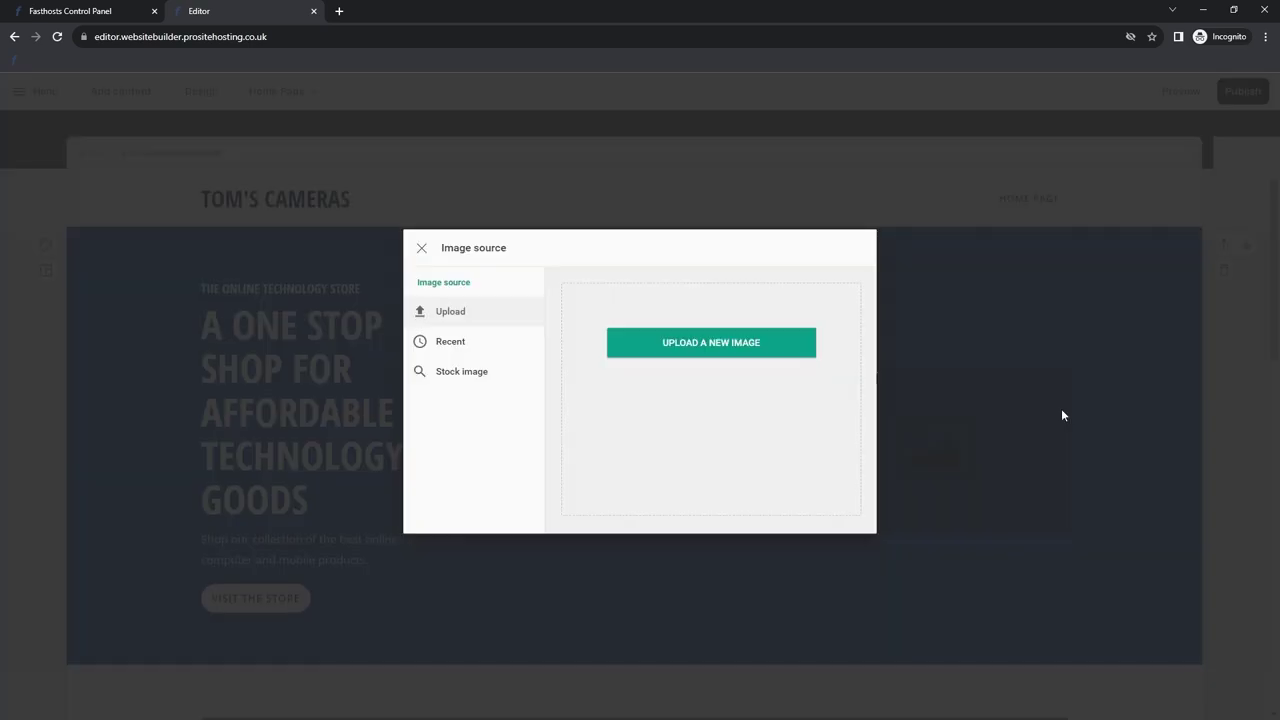
{"action": "left_click", "coordinate": [461, 343]}
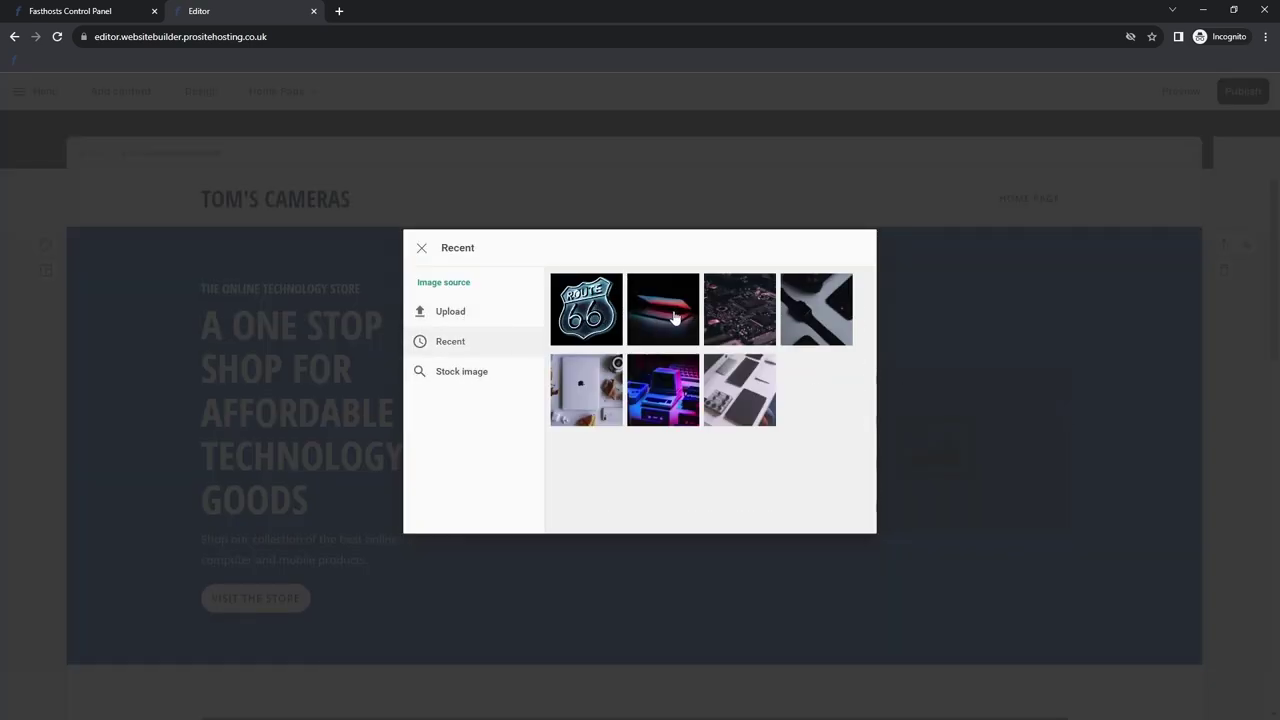
{"action": "left_click", "coordinate": [674, 317]}
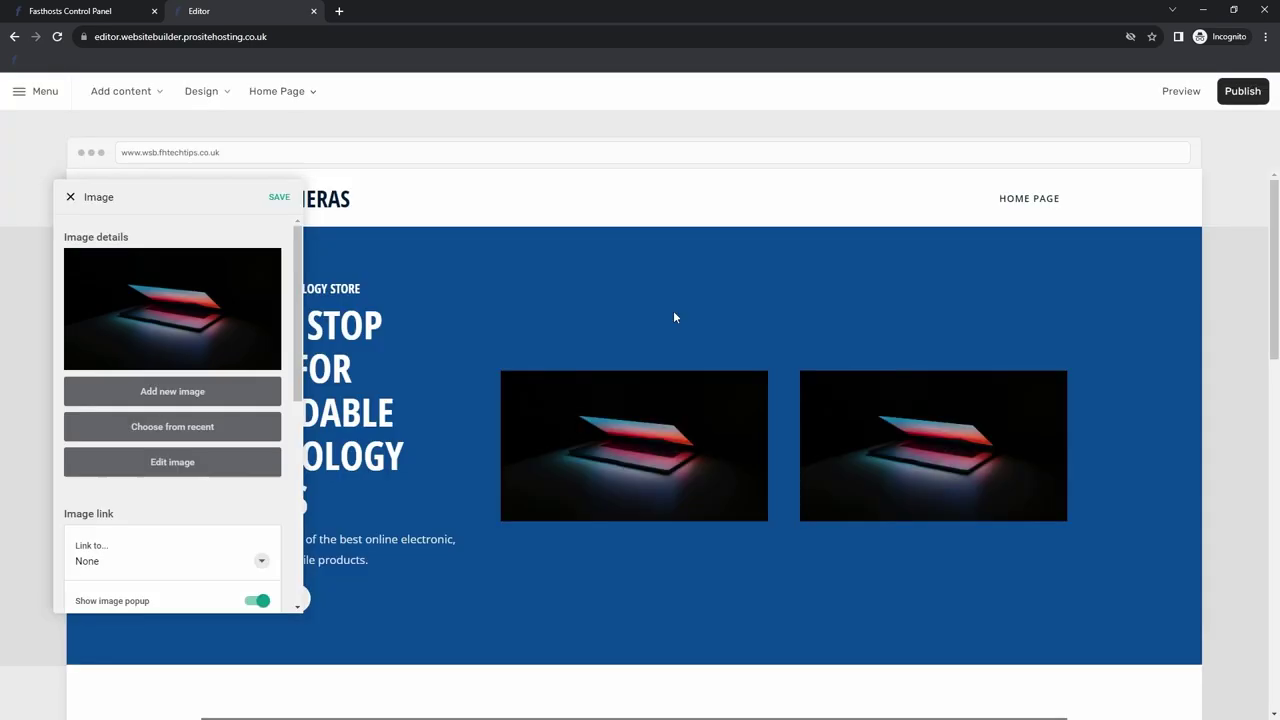
{"action": "left_click", "coordinate": [280, 198]}
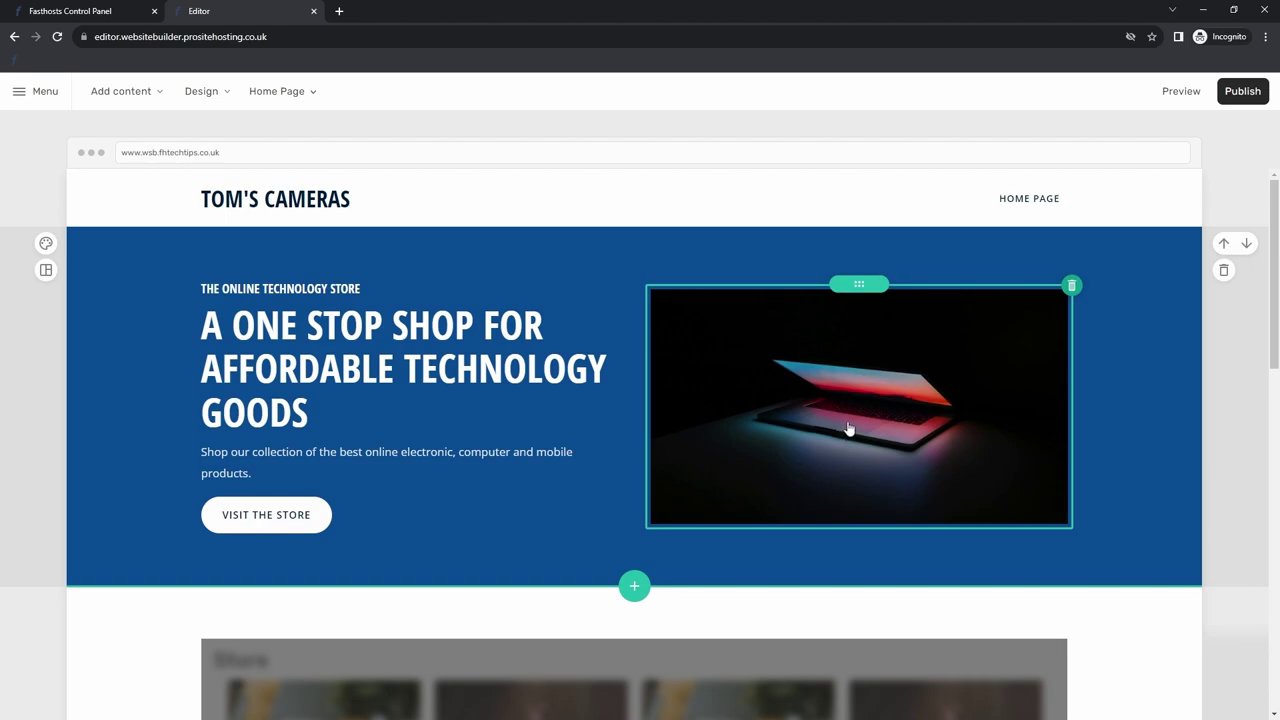
Delete the laptop picture from the blue hero section
{"action": "left_click", "coordinate": [275, 310]}
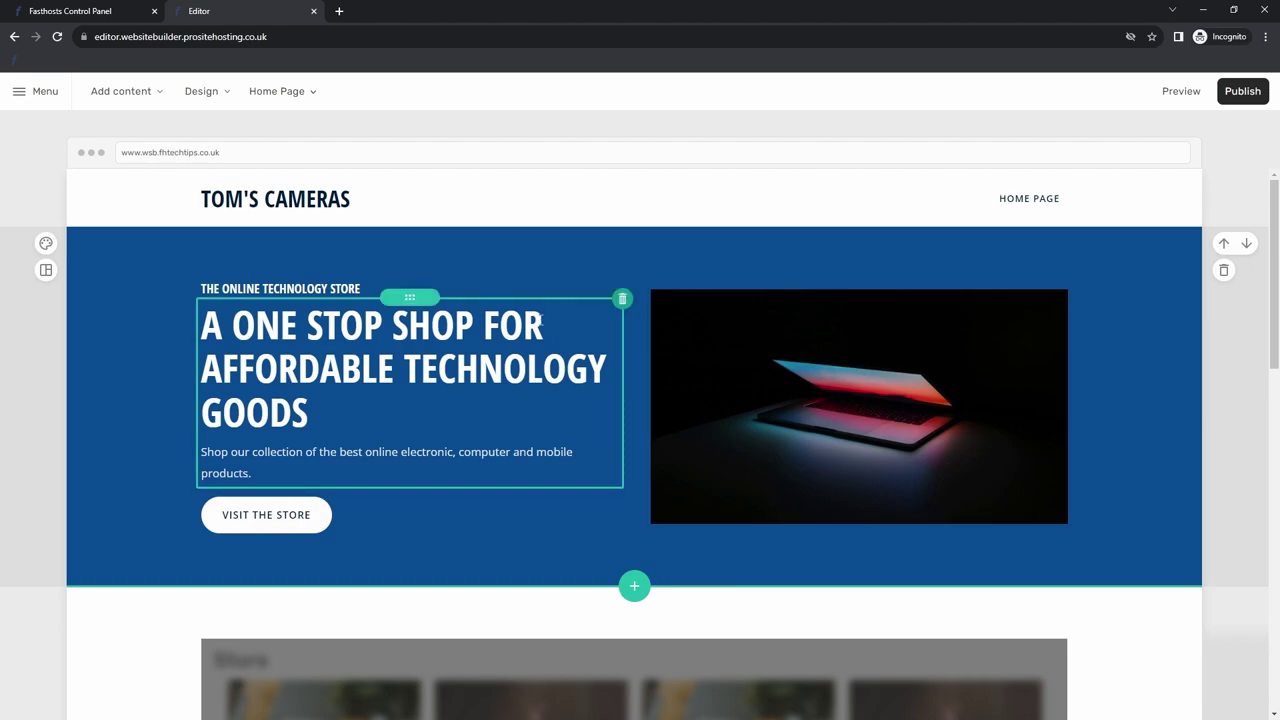
{"action": "left_click", "coordinate": [749, 331]}
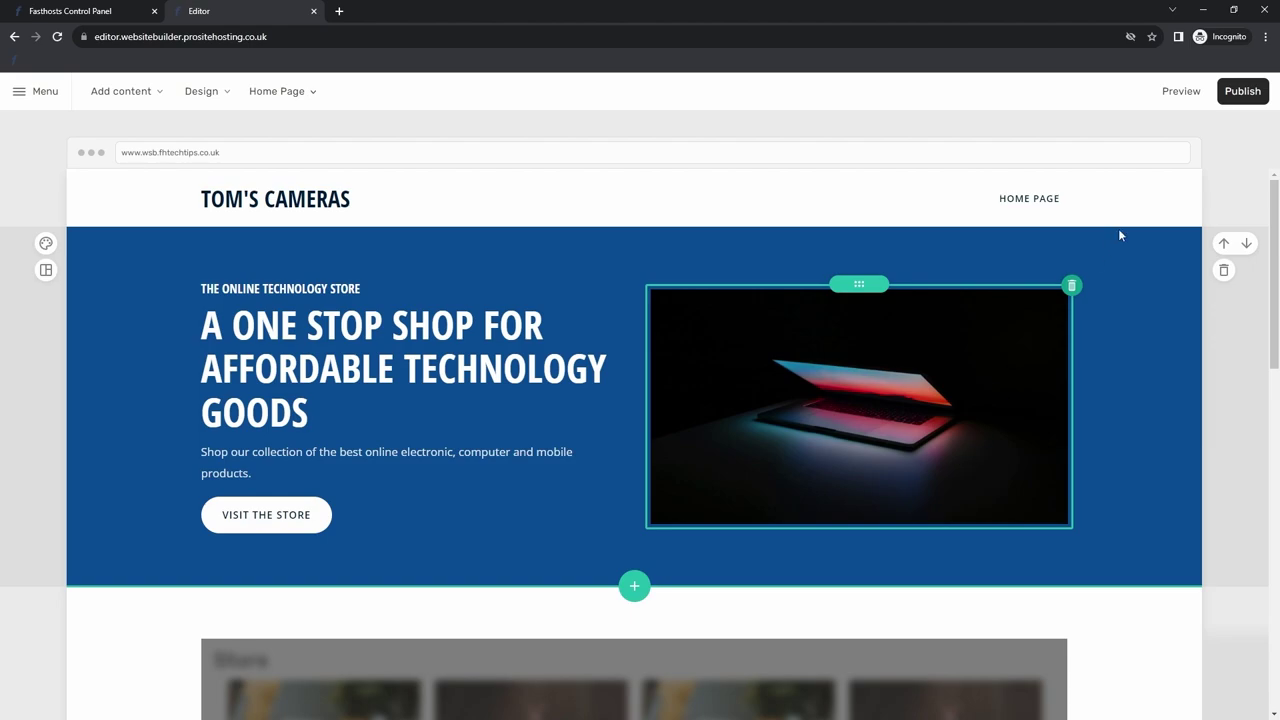
{"action": "left_click", "coordinate": [1072, 287]}
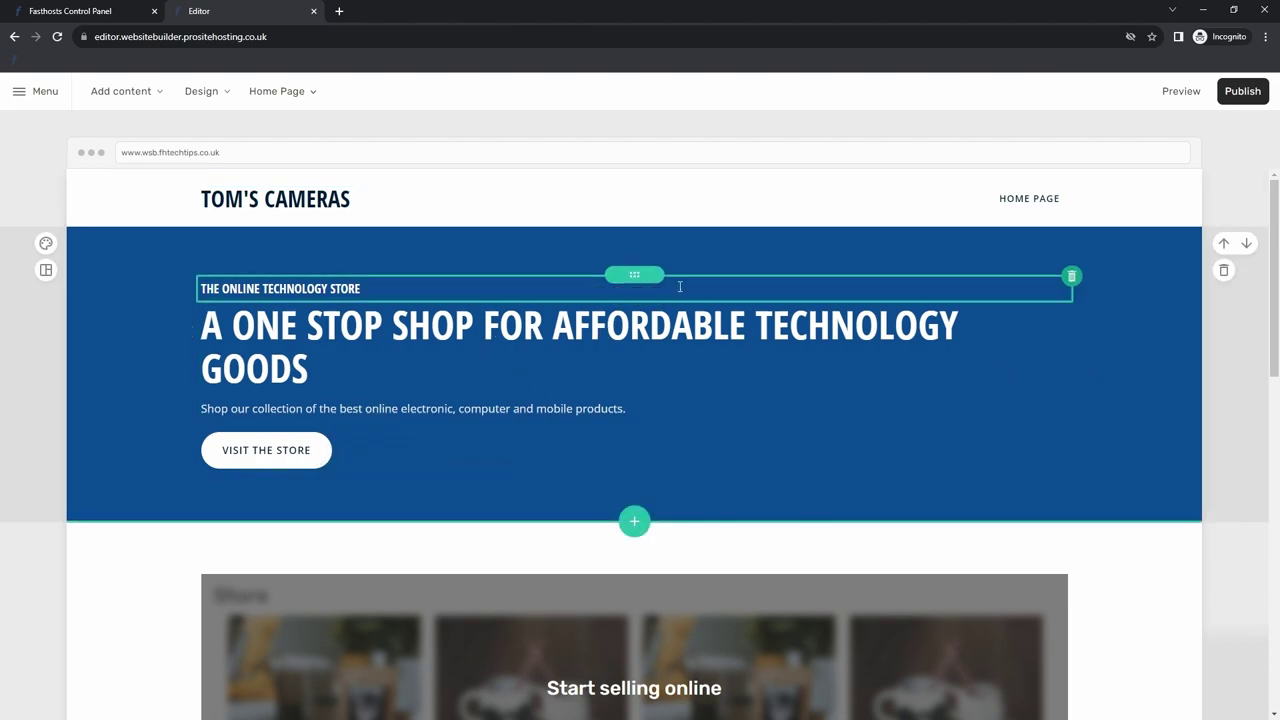
Place a slideshow widget in the hero section beside the heading text
{"action": "left_click", "coordinate": [162, 90]}
{"action": "left_click", "coordinate": [157, 153]}
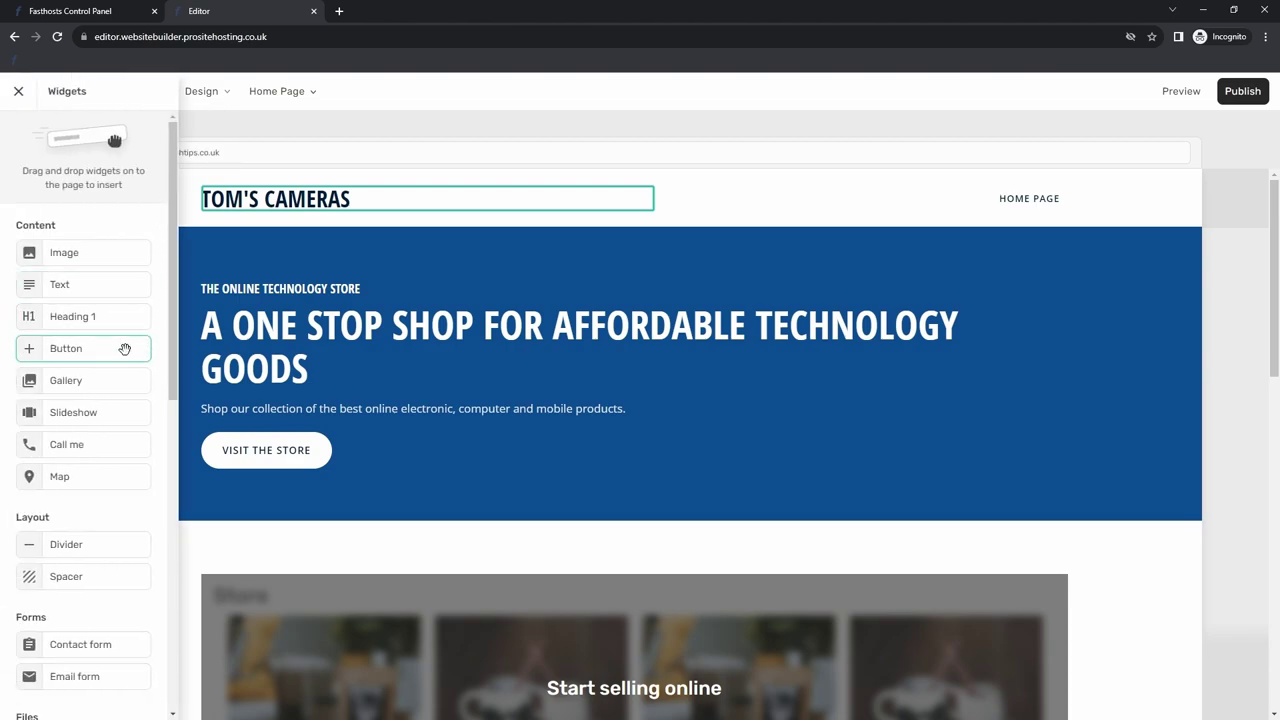
{"action": "left_click_drag", "start_coordinate": [103, 412], "coordinate": [1054, 386]}
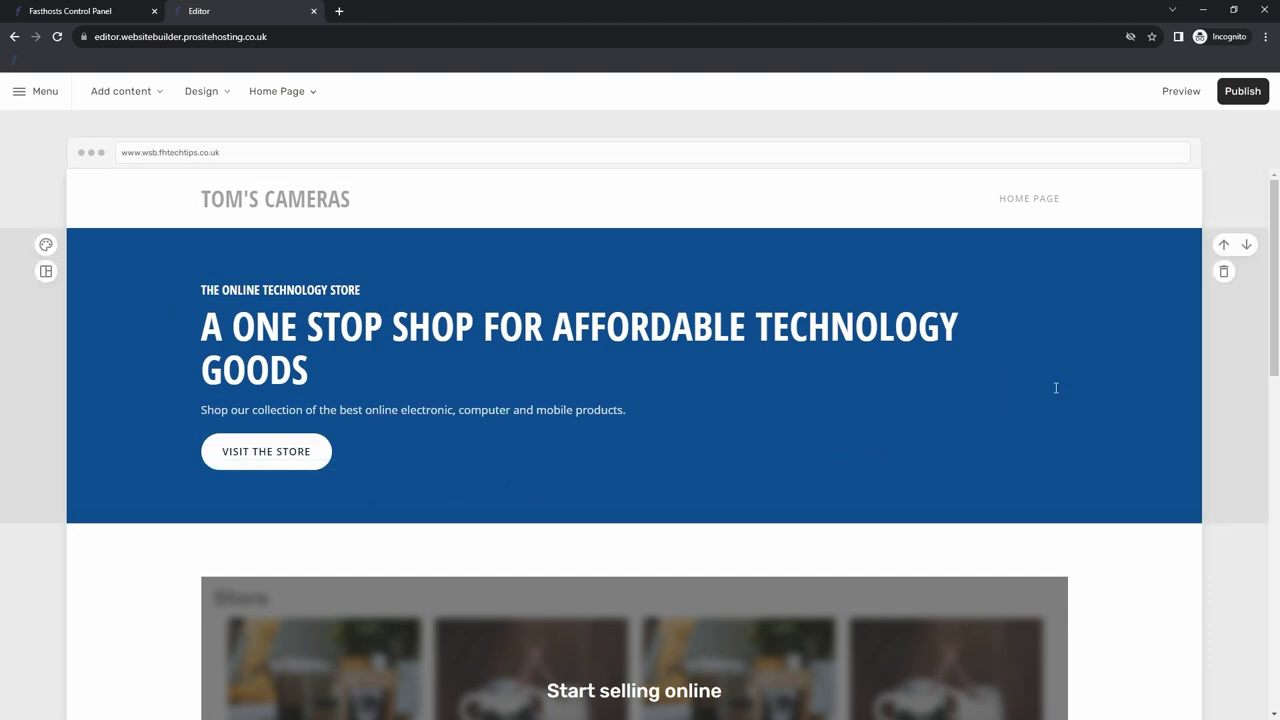
Add the laptop, circuit board and smartwatch pictures from the recent images to the slideshow
{"action": "left_click", "coordinate": [640, 478]}
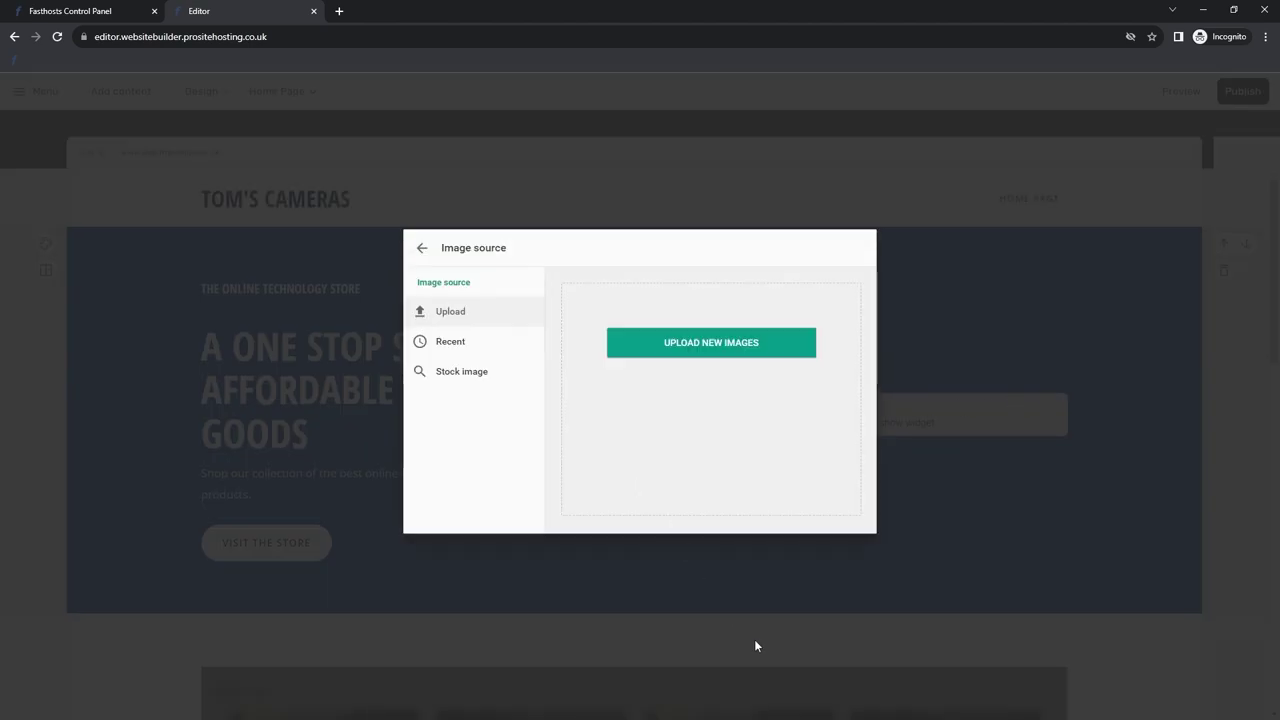
{"action": "left_click", "coordinate": [478, 346]}
{"action": "left_click", "coordinate": [477, 371]}
{"action": "left_click", "coordinate": [471, 352]}
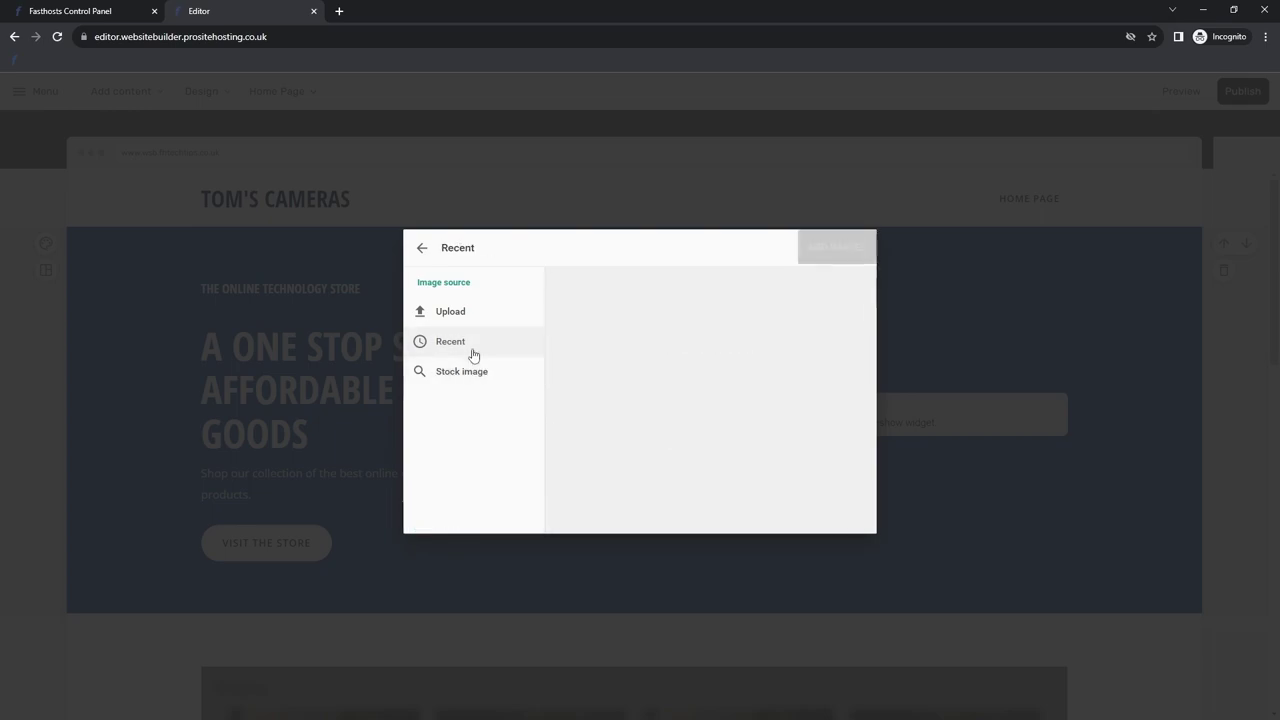
{"action": "left_click", "coordinate": [668, 320]}
{"action": "left_click", "coordinate": [742, 324]}
{"action": "left_click", "coordinate": [802, 327]}
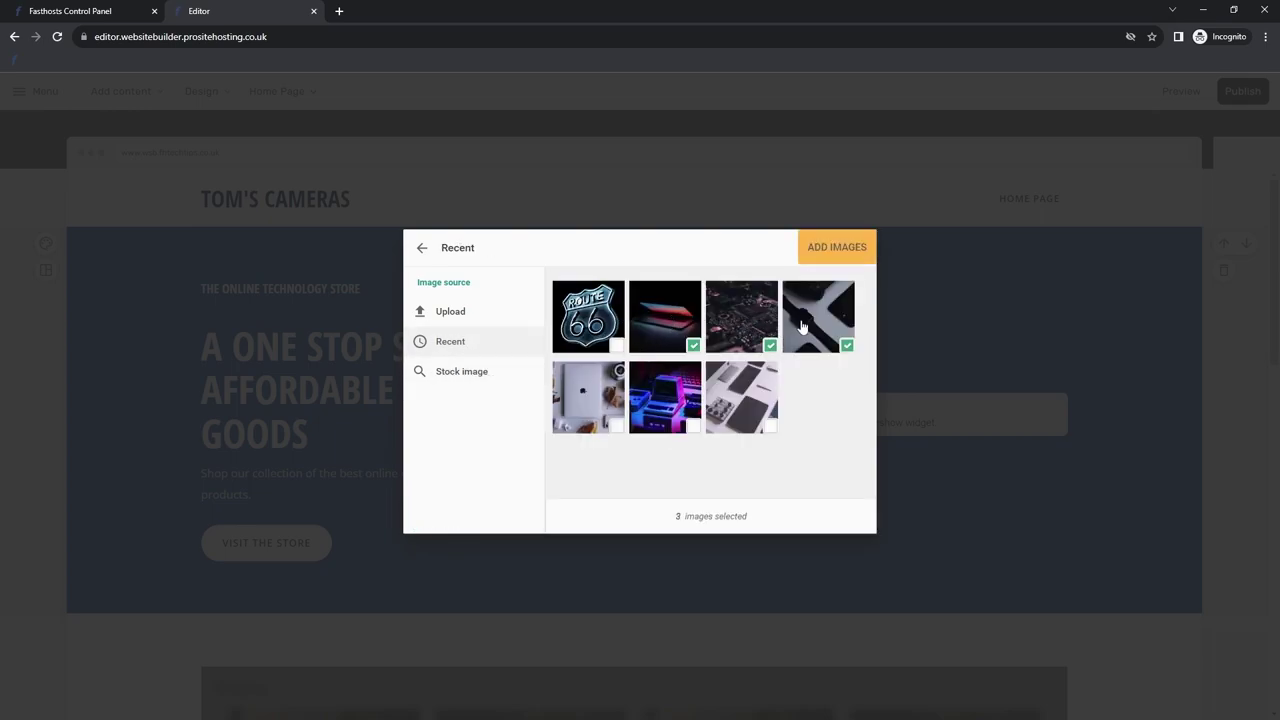
{"action": "left_click", "coordinate": [836, 252]}
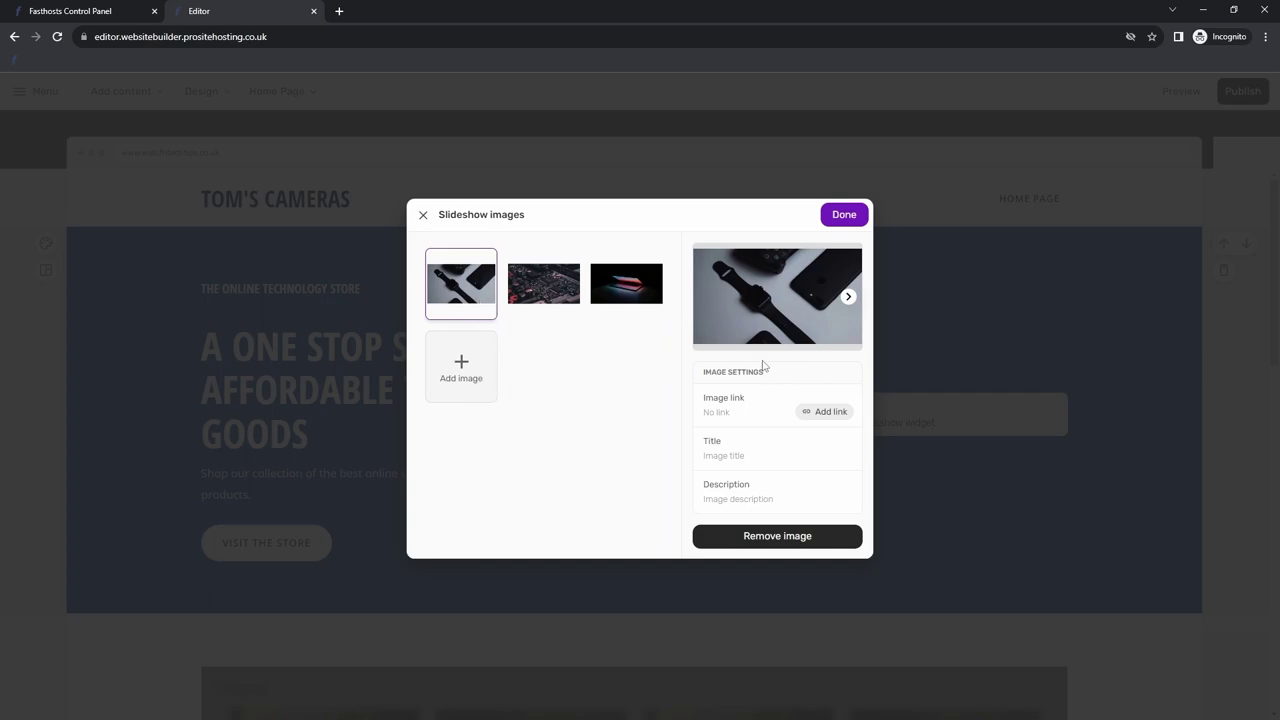
Preview the circuit board, laptop and smartwatch slides and their image settings in turn
{"action": "left_click", "coordinate": [545, 295]}
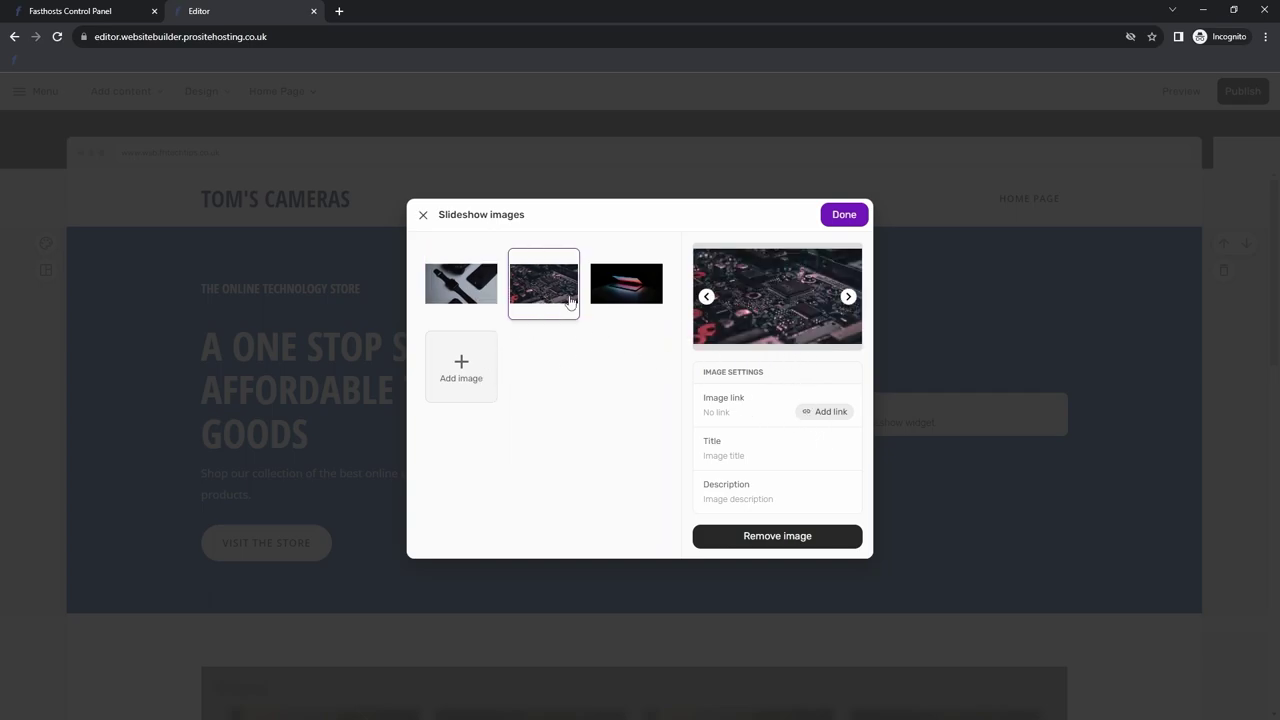
{"action": "left_click", "coordinate": [624, 297]}
{"action": "left_click", "coordinate": [488, 290]}
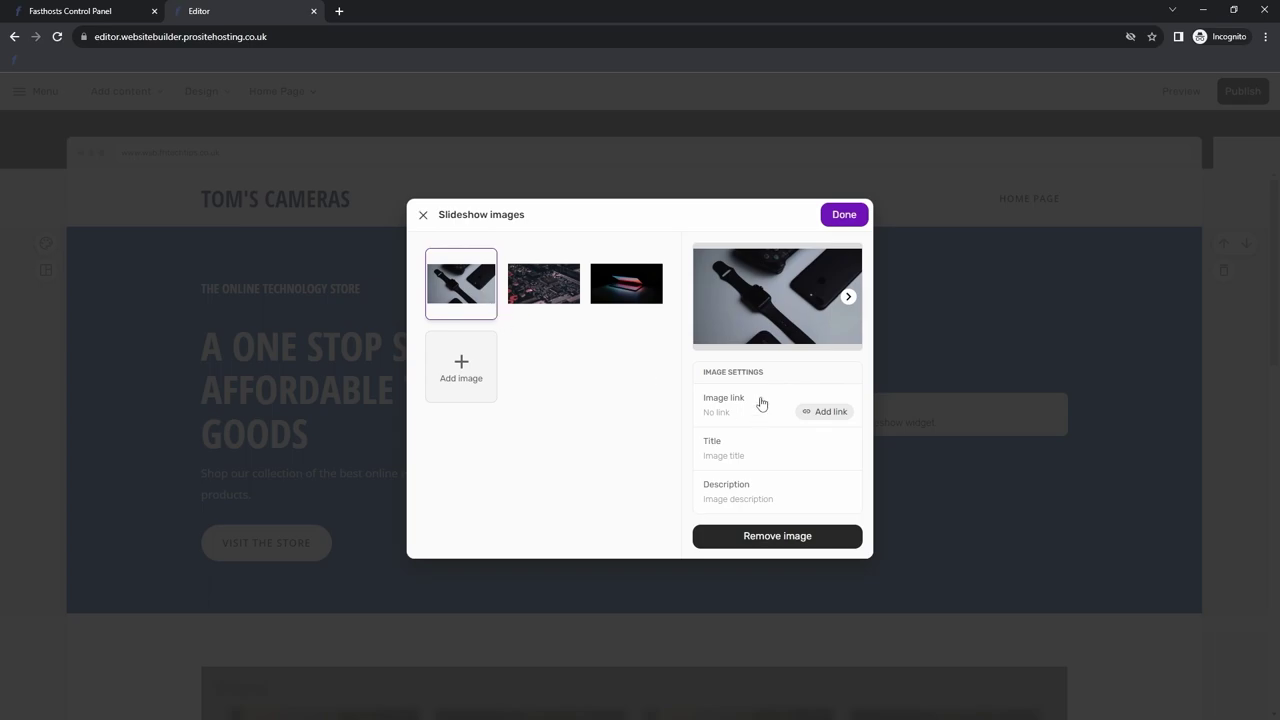
Examine the smartwatch slide's link settings for an external page, a page on the website and an email address, without adding a link
{"action": "left_click", "coordinate": [830, 418]}
{"action": "left_click", "coordinate": [718, 360]}
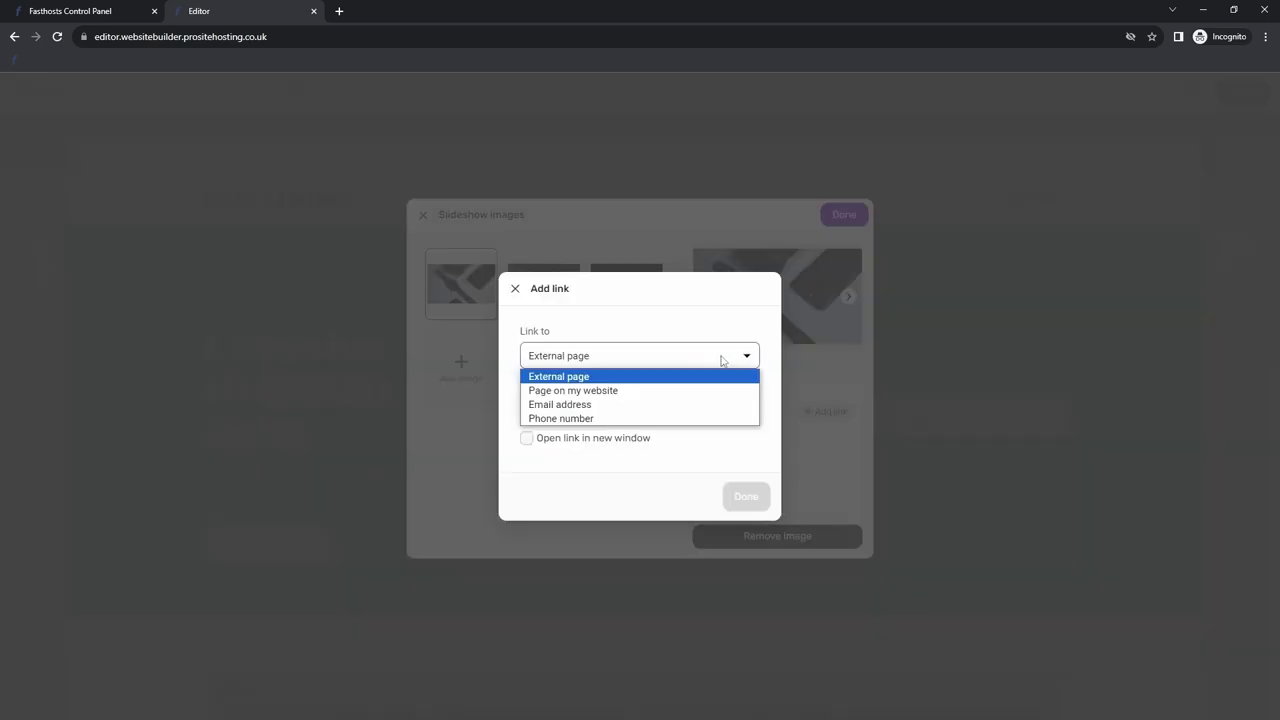
{"action": "left_click", "coordinate": [648, 391]}
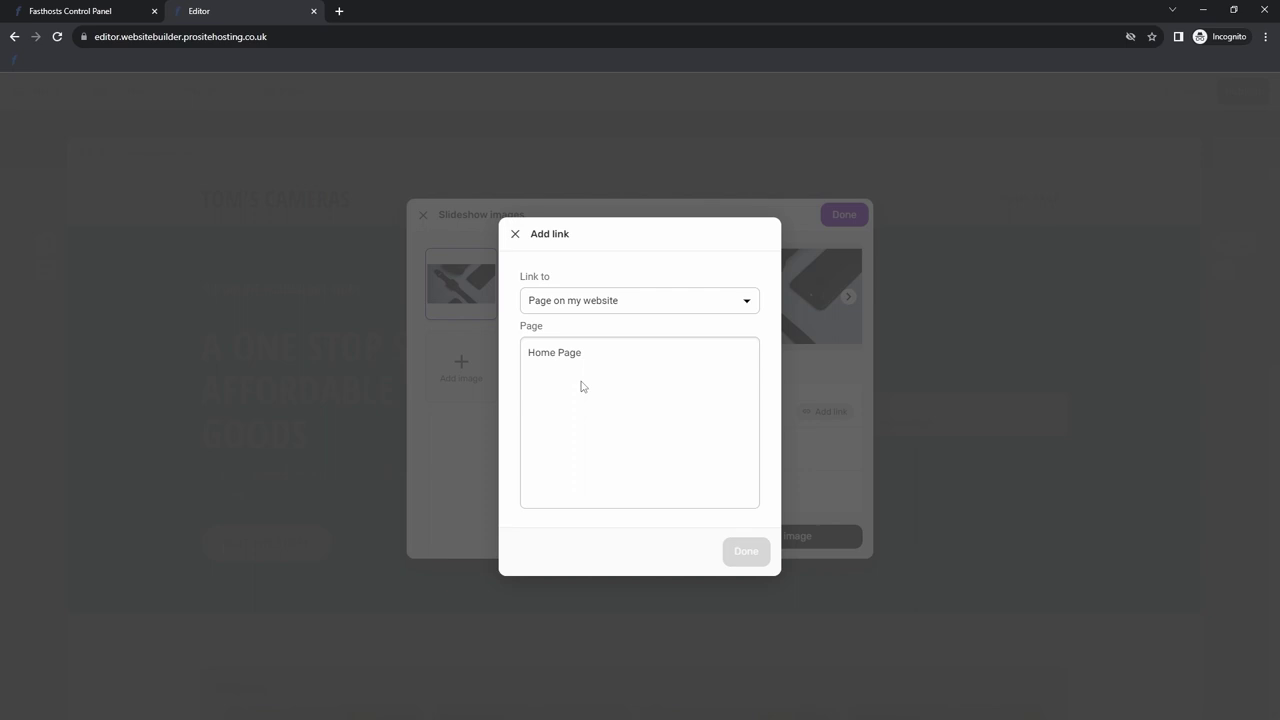
{"action": "left_click", "coordinate": [712, 302]}
{"action": "left_click", "coordinate": [655, 327]}
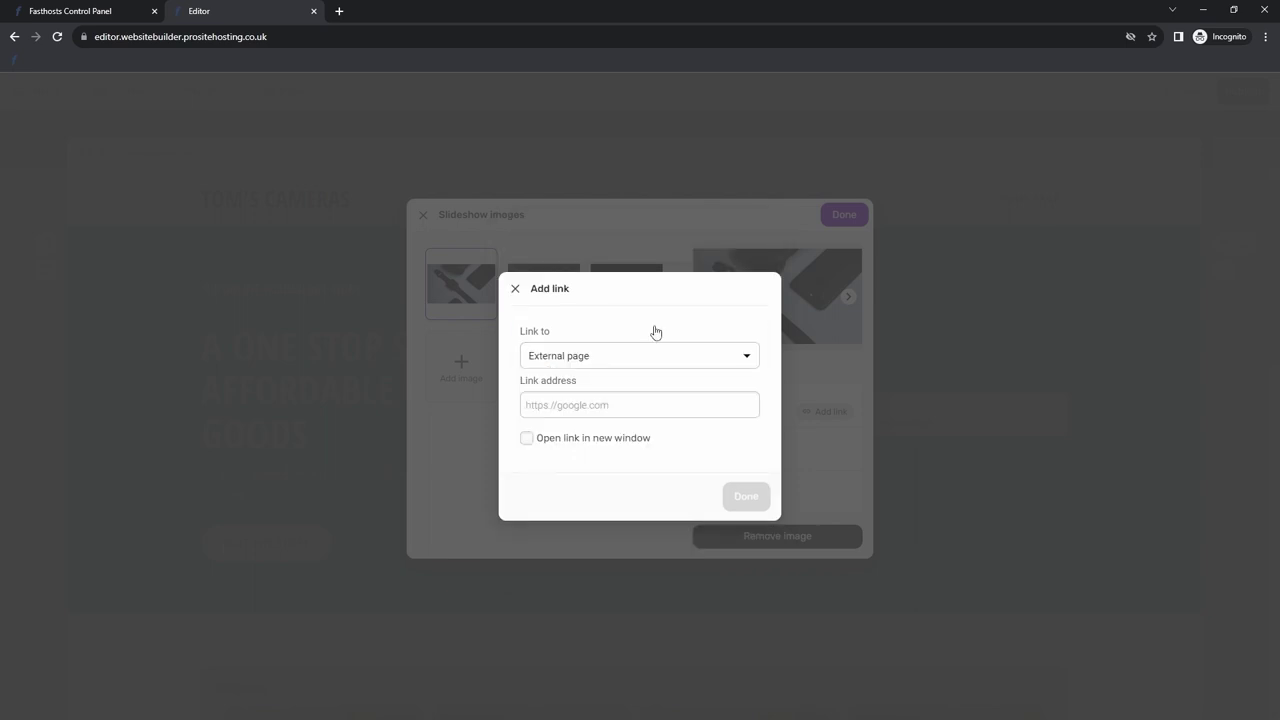
{"action": "left_click", "coordinate": [632, 410]}
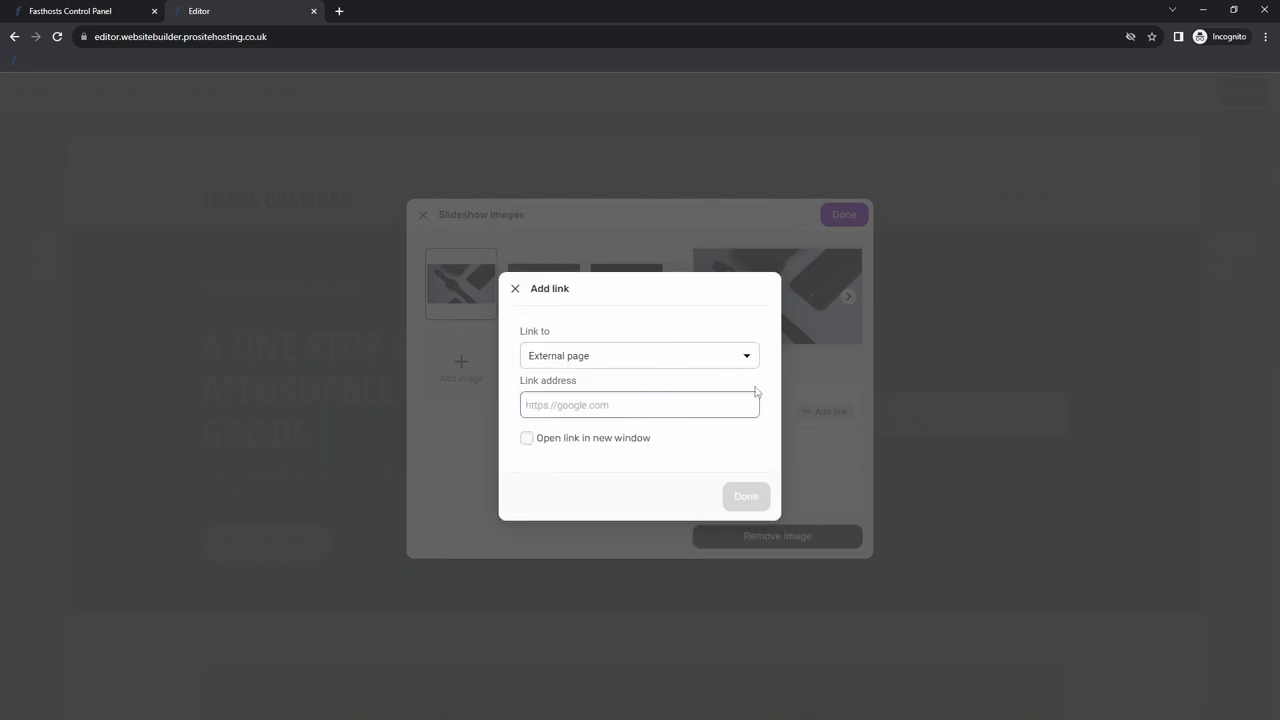
{"action": "left_click", "coordinate": [746, 360]}
{"action": "left_click", "coordinate": [654, 406]}
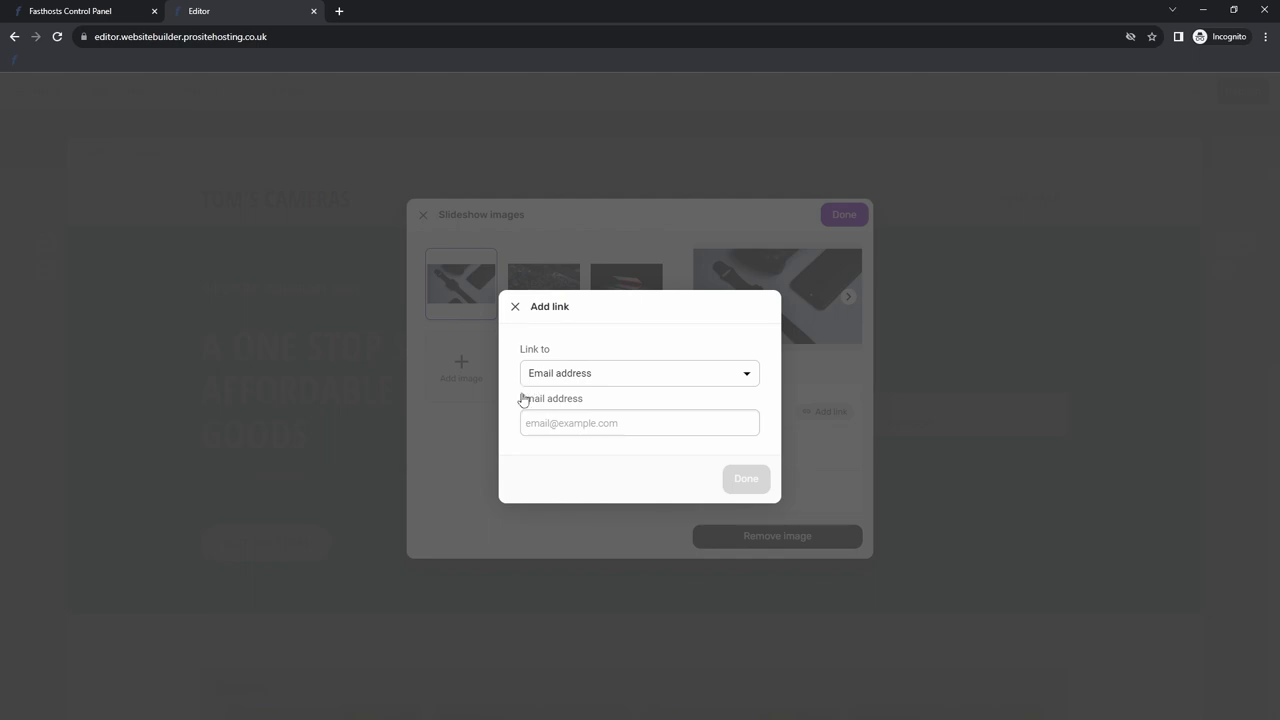
{"action": "left_click", "coordinate": [614, 381]}
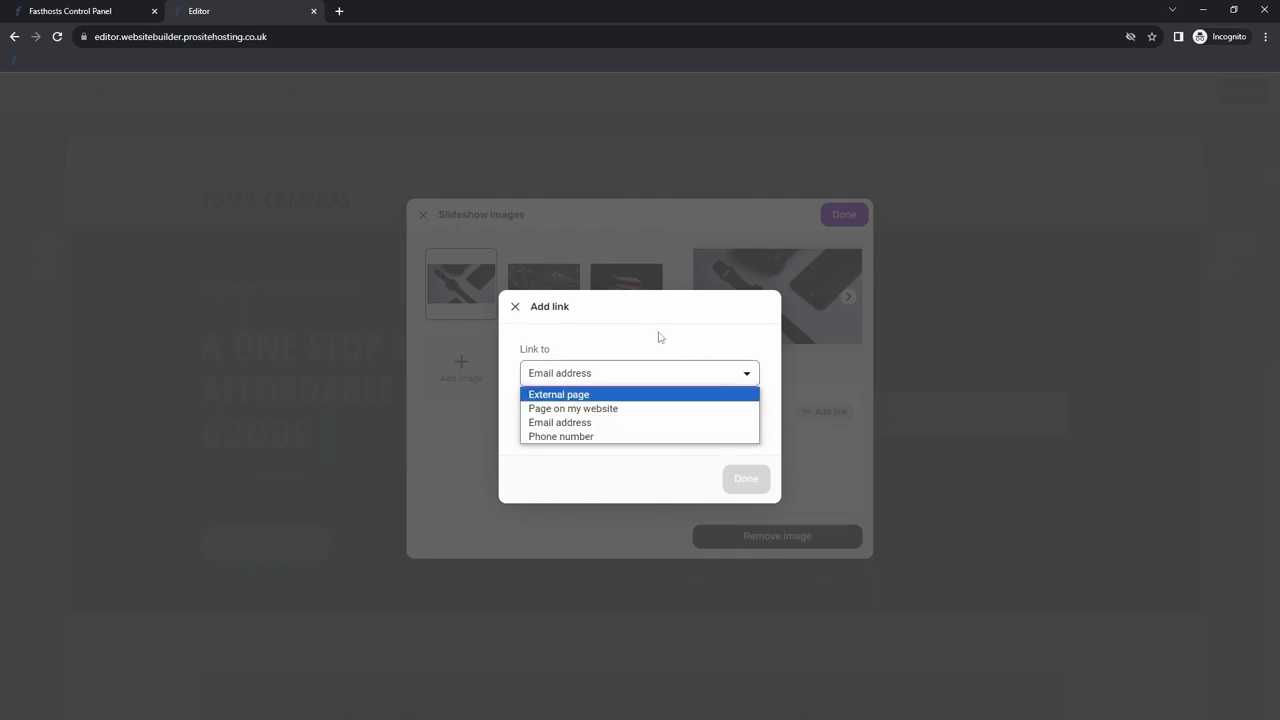
{"action": "left_click", "coordinate": [516, 306]}
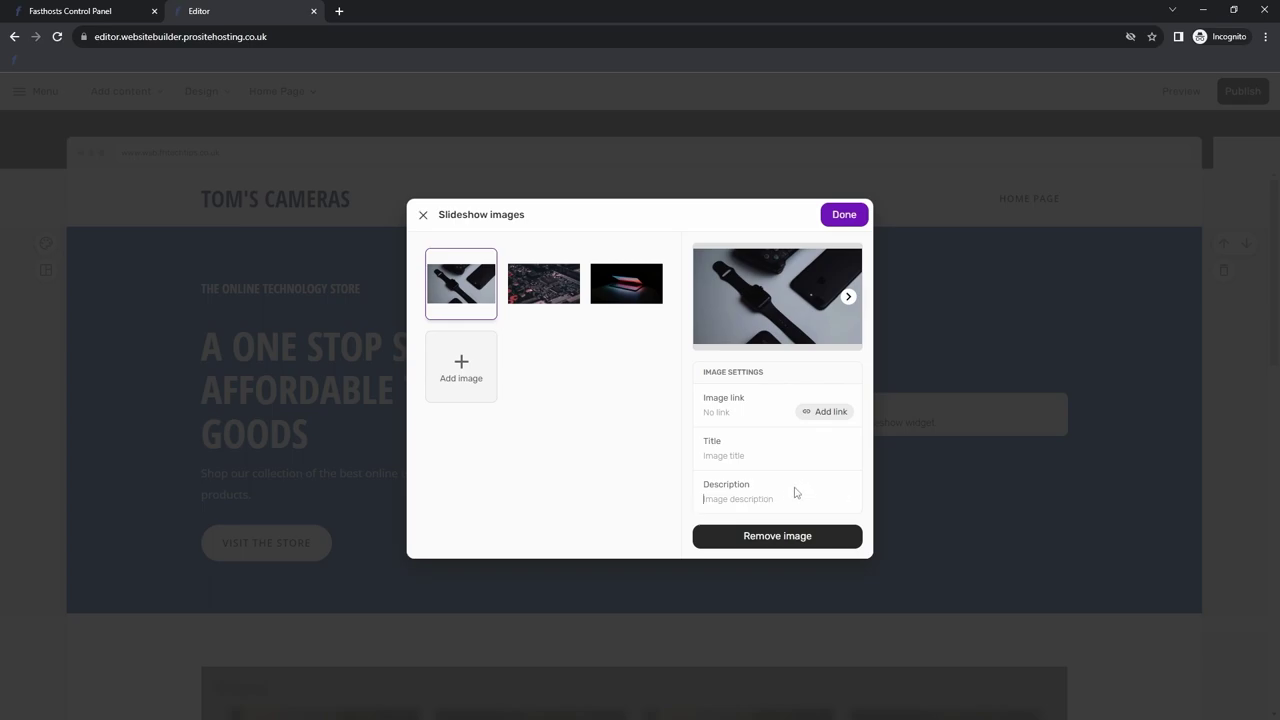
Save the smartwatch, circuit board and laptop images to the hero slideshow
{"action": "right_click", "coordinate": [633, 319]}
{"action": "left_click", "coordinate": [591, 348]}
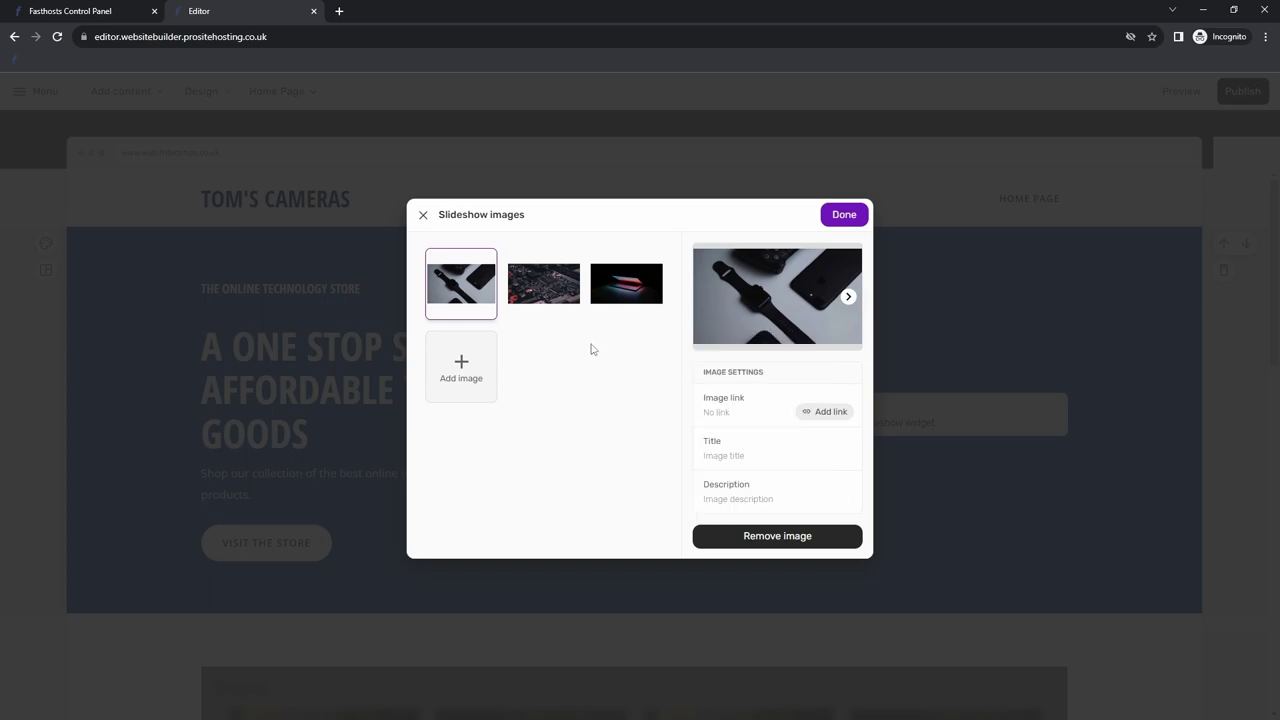
{"action": "left_click", "coordinate": [850, 219]}
Move the main heading and its description into a full-width row above the slideshow
{"action": "scroll", "coordinate": [890, 385], "scroll_direction": "down", "scroll_amount": 1}
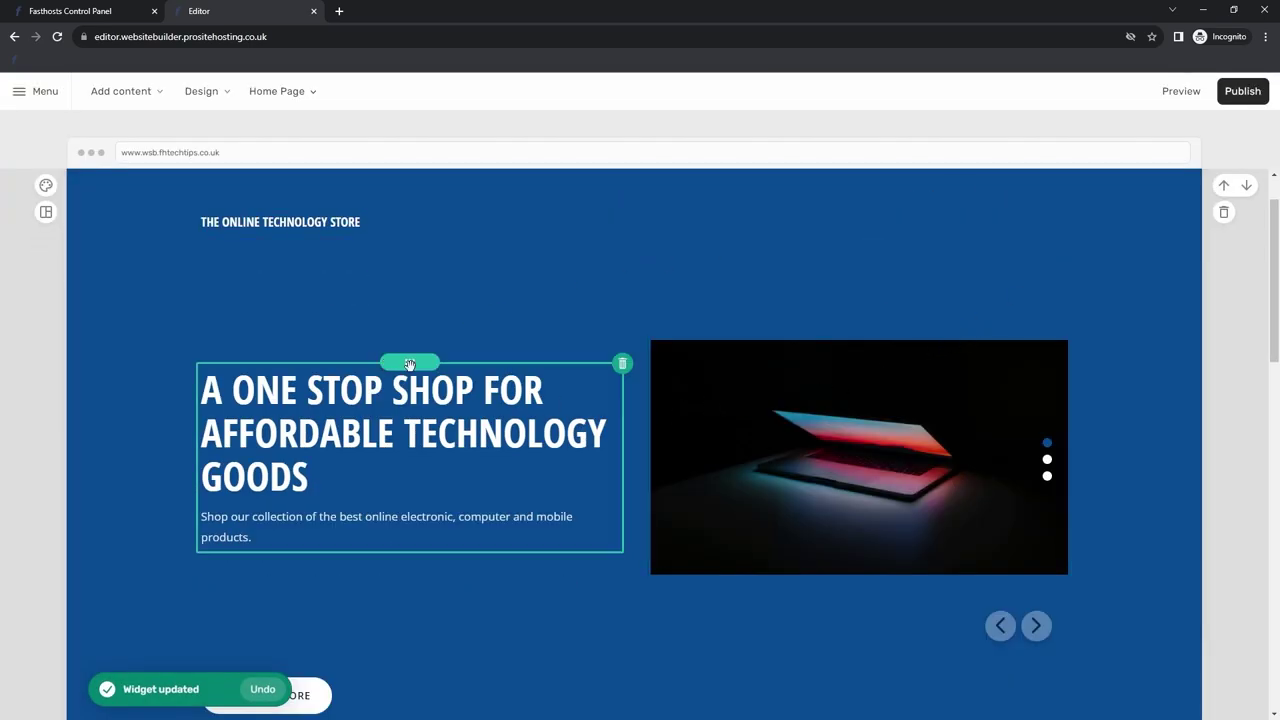
{"action": "left_click_drag", "start_coordinate": [378, 362], "coordinate": [363, 414]}
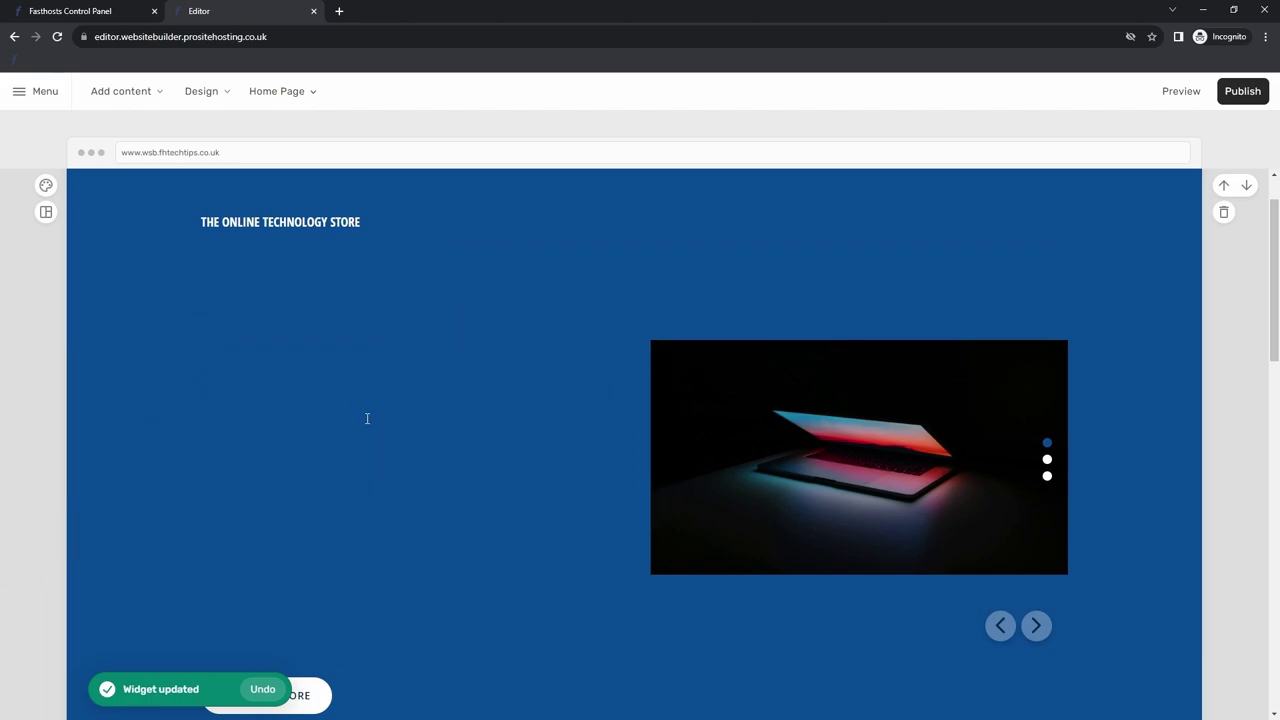
{"action": "scroll", "coordinate": [723, 330], "scroll_direction": "down", "scroll_amount": 3}
{"action": "scroll", "coordinate": [725, 342], "scroll_direction": "up", "scroll_amount": 3}
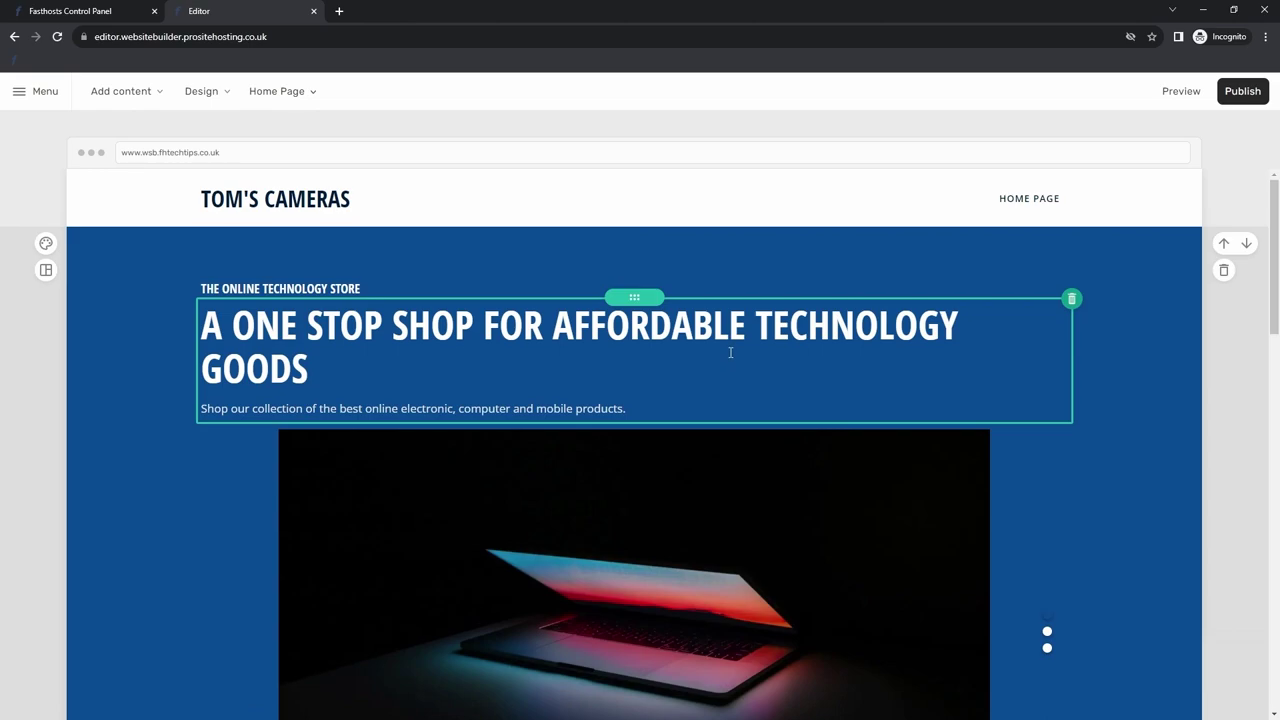
Move the Visit the Store button from below the slideshow to its own row between the description text and the slideshow
{"action": "scroll", "coordinate": [467, 378], "scroll_direction": "down", "scroll_amount": 2}
{"action": "scroll", "coordinate": [349, 560], "scroll_direction": "up", "scroll_amount": 1}
{"action": "scroll", "coordinate": [290, 580], "scroll_direction": "down", "scroll_amount": 1}
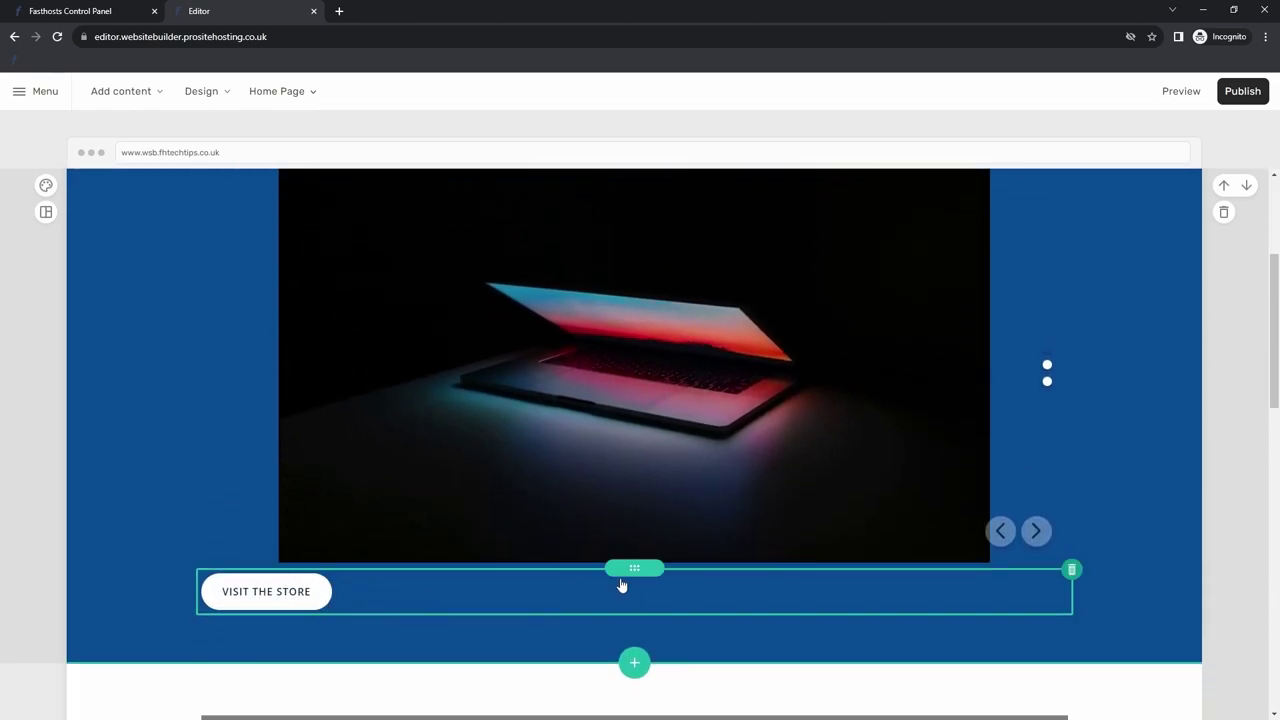
{"action": "left_click_drag", "start_coordinate": [635, 566], "coordinate": [1062, 384]}
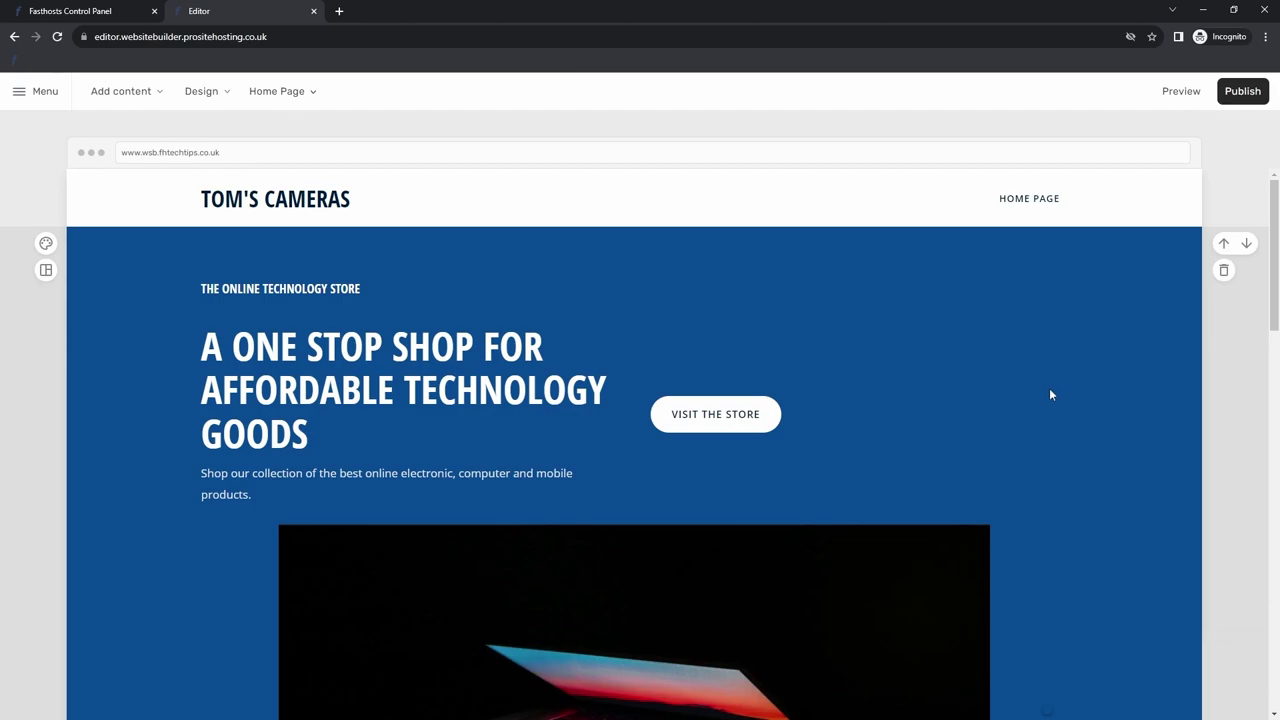
{"action": "left_click_drag", "start_coordinate": [859, 391], "coordinate": [565, 501]}
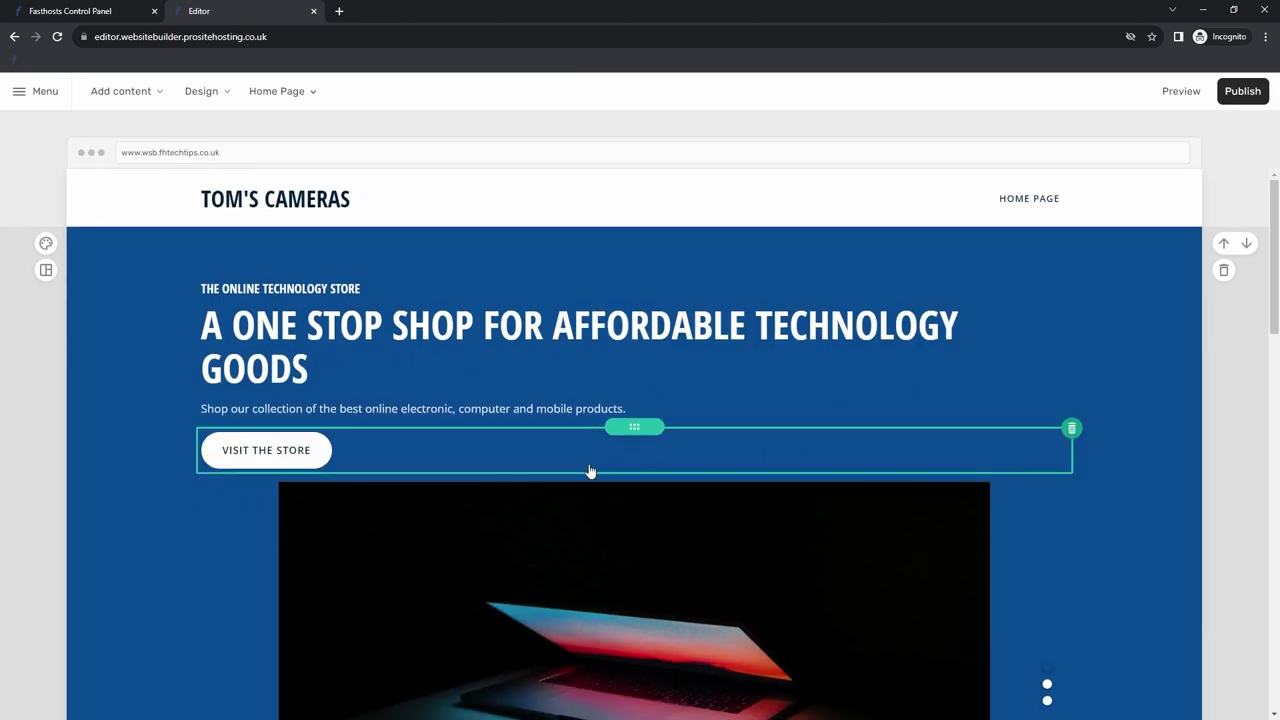
Examine the hero section's rearranged layout, from the heading and store button down to the slideshow controls
{"action": "scroll", "coordinate": [860, 428], "scroll_direction": "down", "scroll_amount": 1}
{"action": "scroll", "coordinate": [883, 417], "scroll_direction": "down", "scroll_amount": 4}
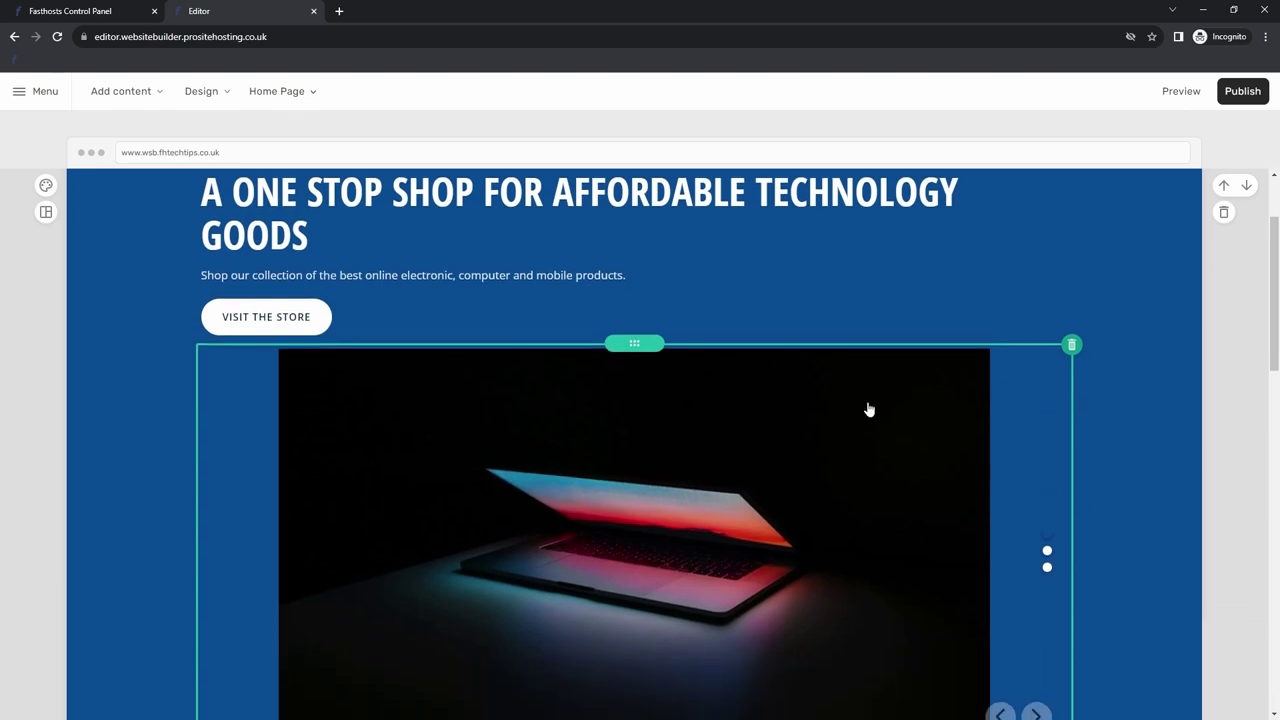
{"action": "scroll", "coordinate": [806, 294], "scroll_direction": "up", "scroll_amount": 3}
{"action": "scroll", "coordinate": [824, 340], "scroll_direction": "up", "scroll_amount": 1}
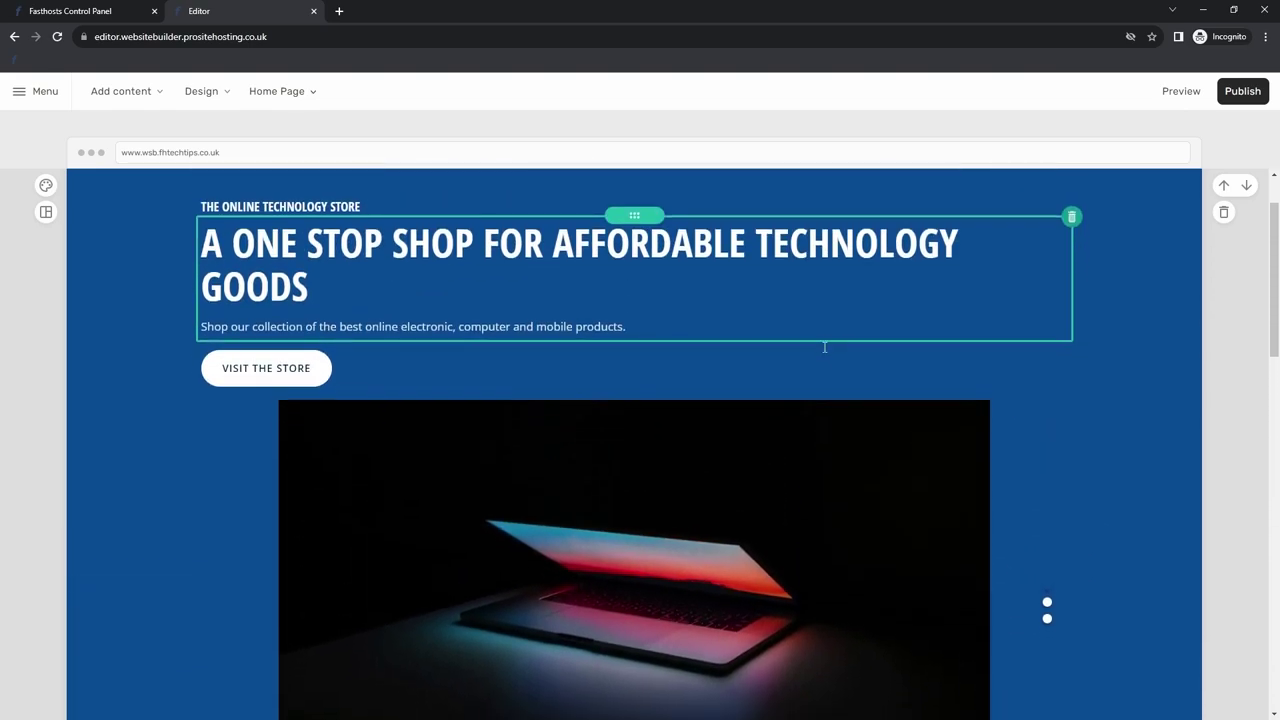
{"action": "scroll", "coordinate": [800, 355], "scroll_direction": "down", "scroll_amount": 2}
{"action": "scroll", "coordinate": [300, 305], "scroll_direction": "up", "scroll_amount": 1}
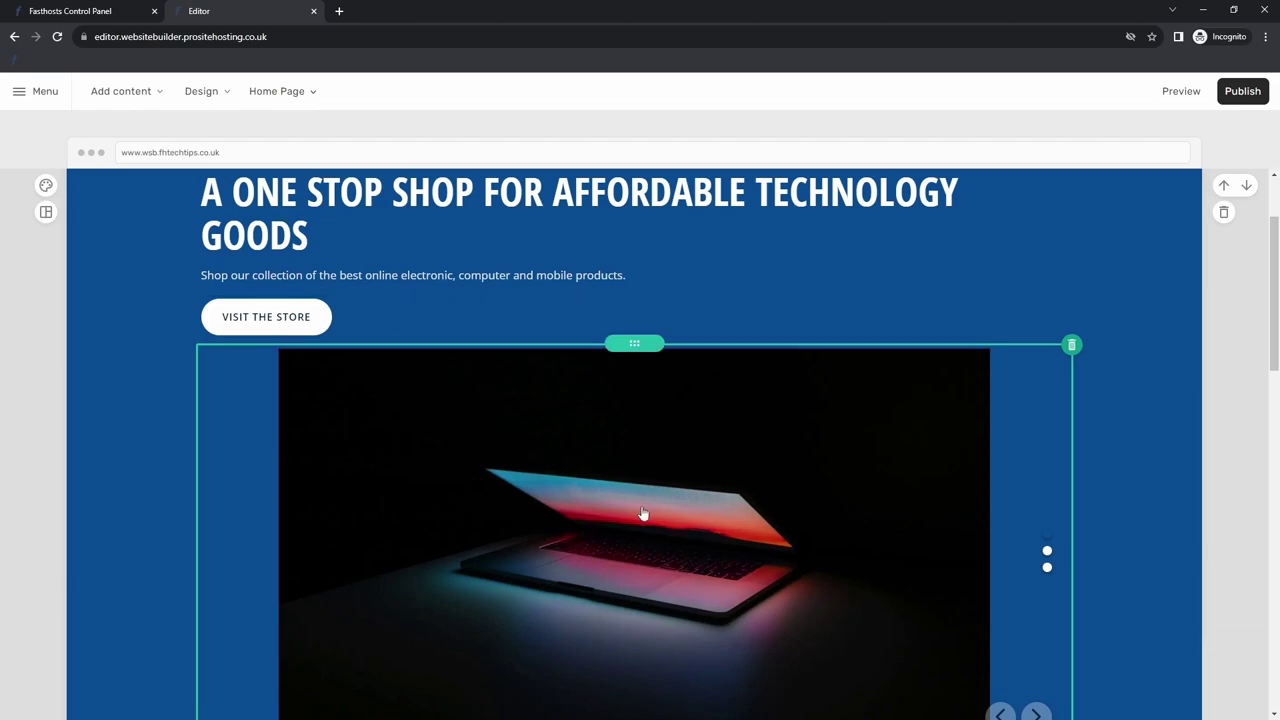
{"action": "scroll", "coordinate": [690, 525], "scroll_direction": "down", "scroll_amount": 1}
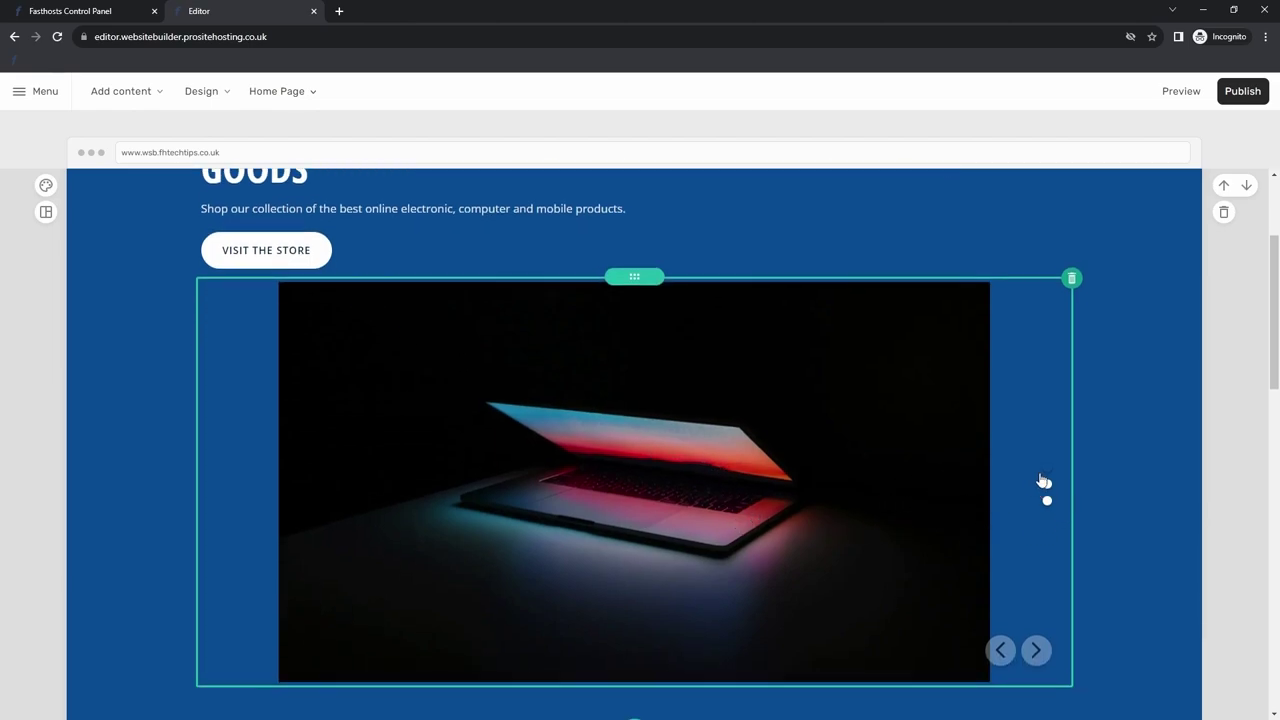
{"action": "scroll", "coordinate": [985, 396], "scroll_direction": "up", "scroll_amount": 3}
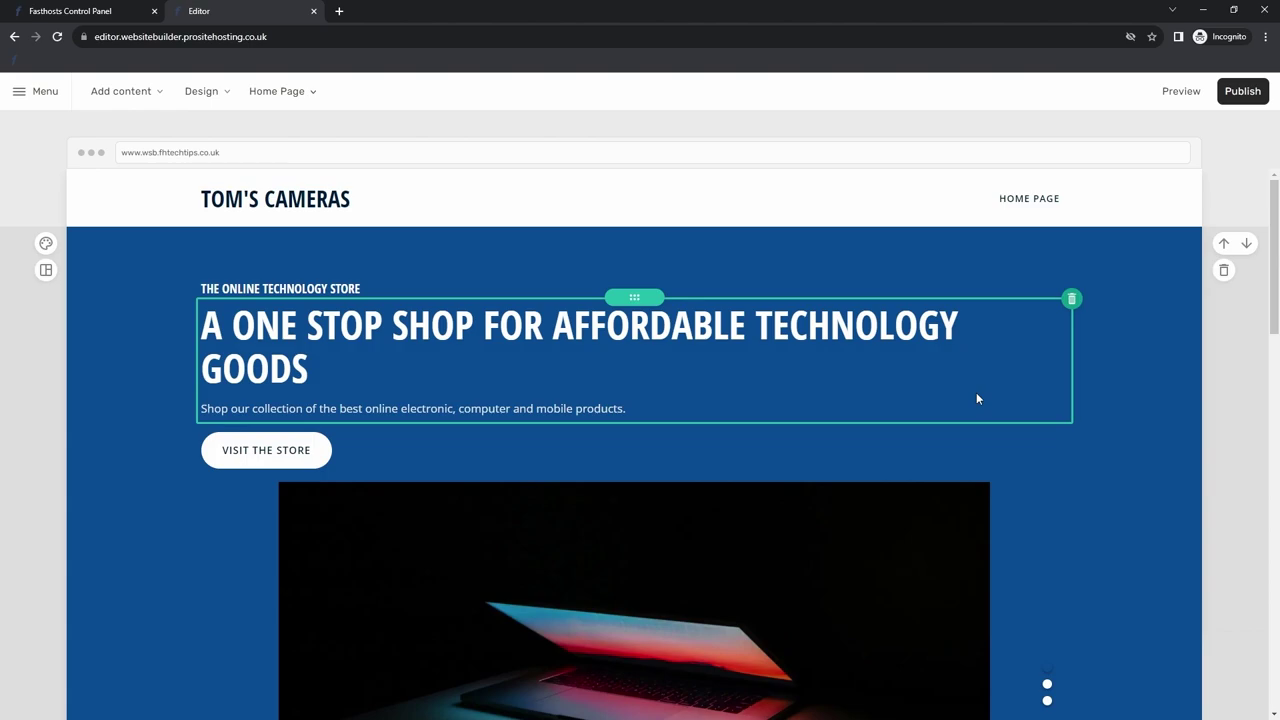
{"action": "scroll", "coordinate": [973, 376], "scroll_direction": "up", "scroll_amount": 1}
Preview the home page in desktop view, advance the hero slideshow, and return to the editor
{"action": "left_click", "coordinate": [1181, 91]}
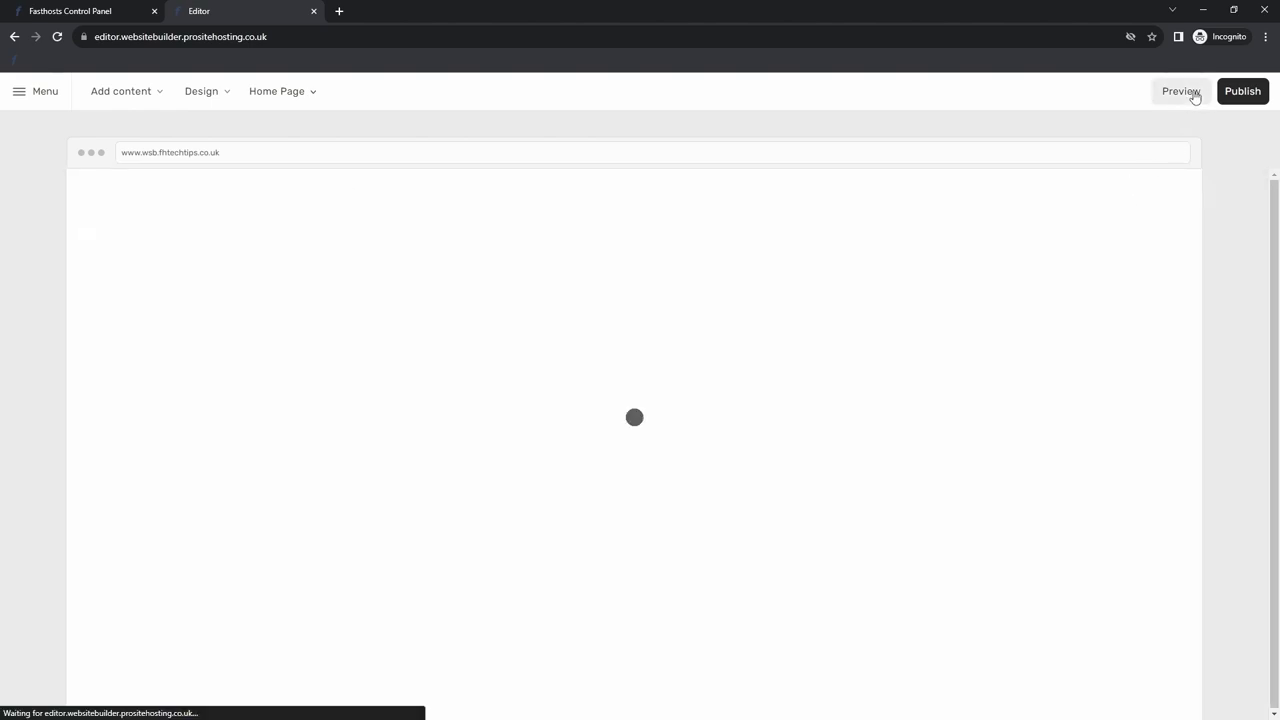
{"action": "scroll", "coordinate": [870, 359], "scroll_direction": "down", "scroll_amount": 3}
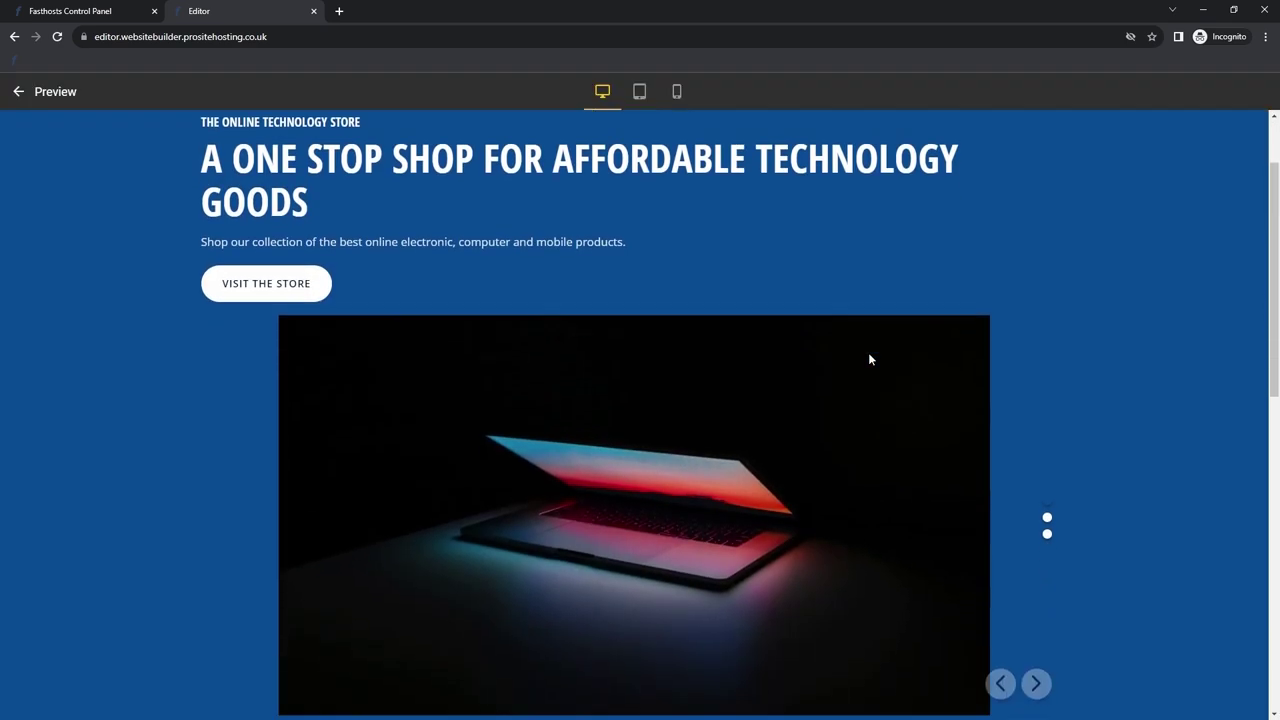
{"action": "scroll", "coordinate": [871, 355], "scroll_direction": "up", "scroll_amount": 3}
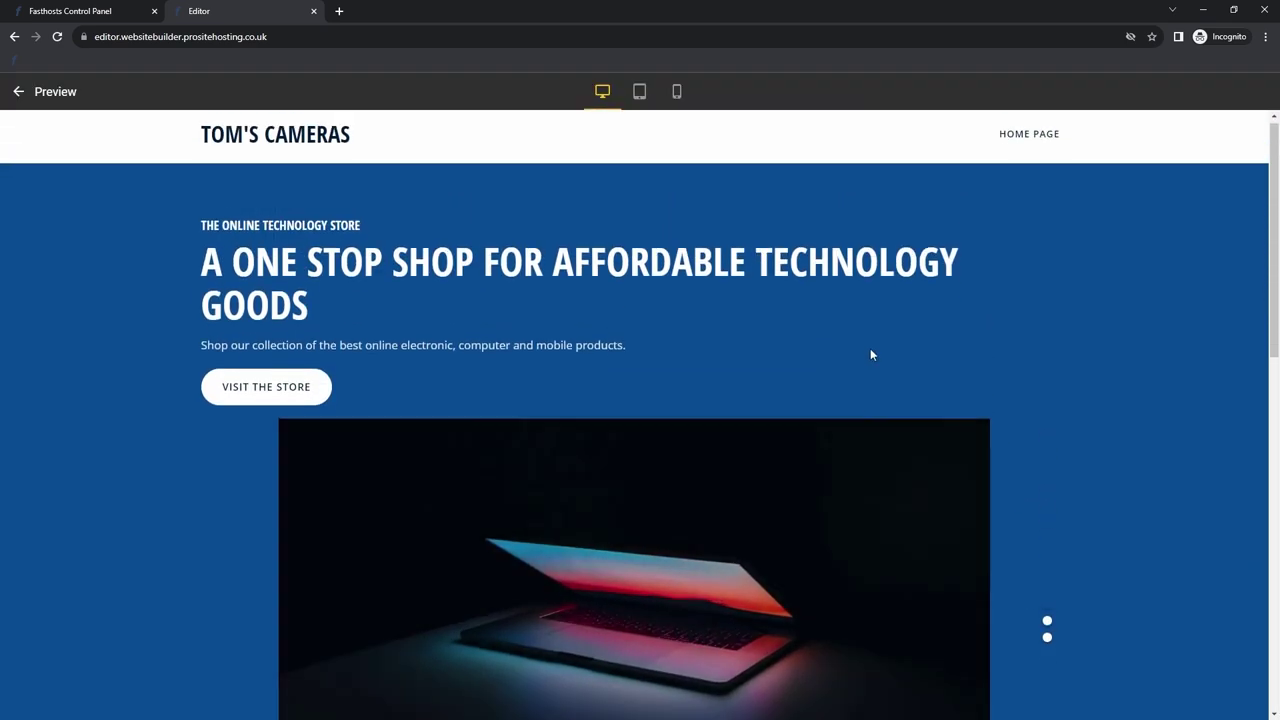
{"action": "scroll", "coordinate": [870, 350], "scroll_direction": "down", "scroll_amount": 1}
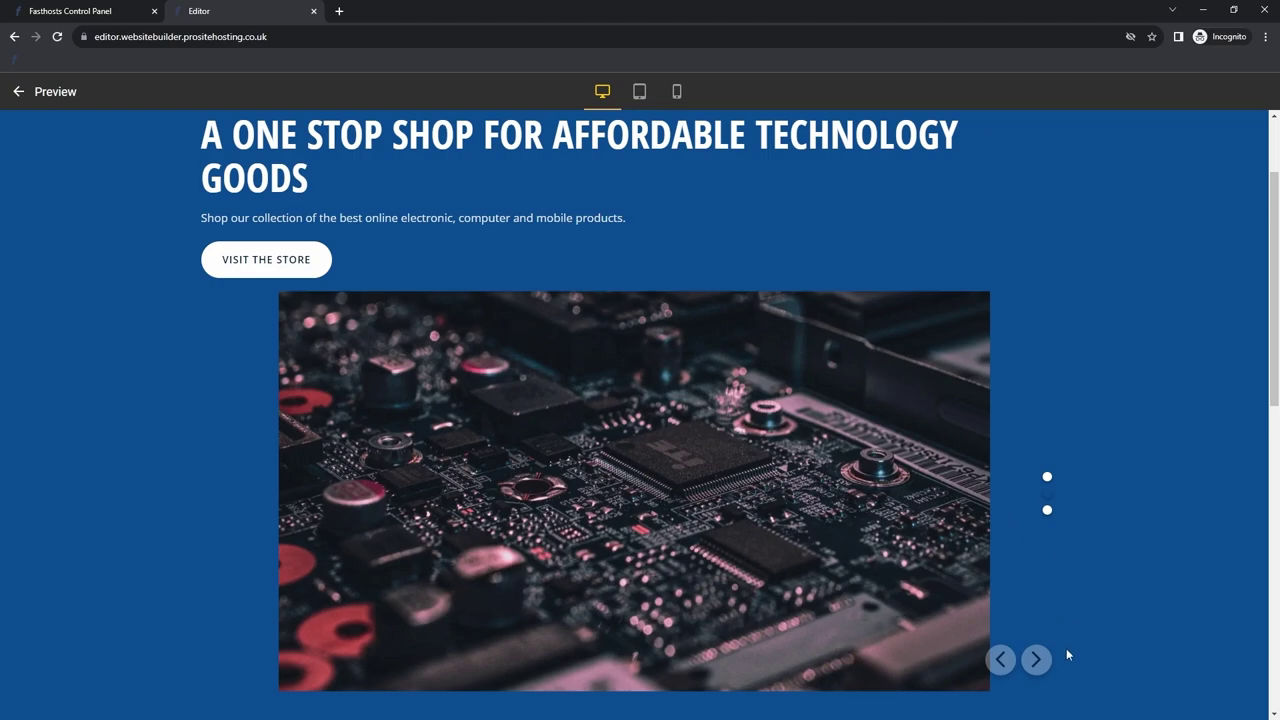
{"action": "left_click", "coordinate": [1036, 659]}
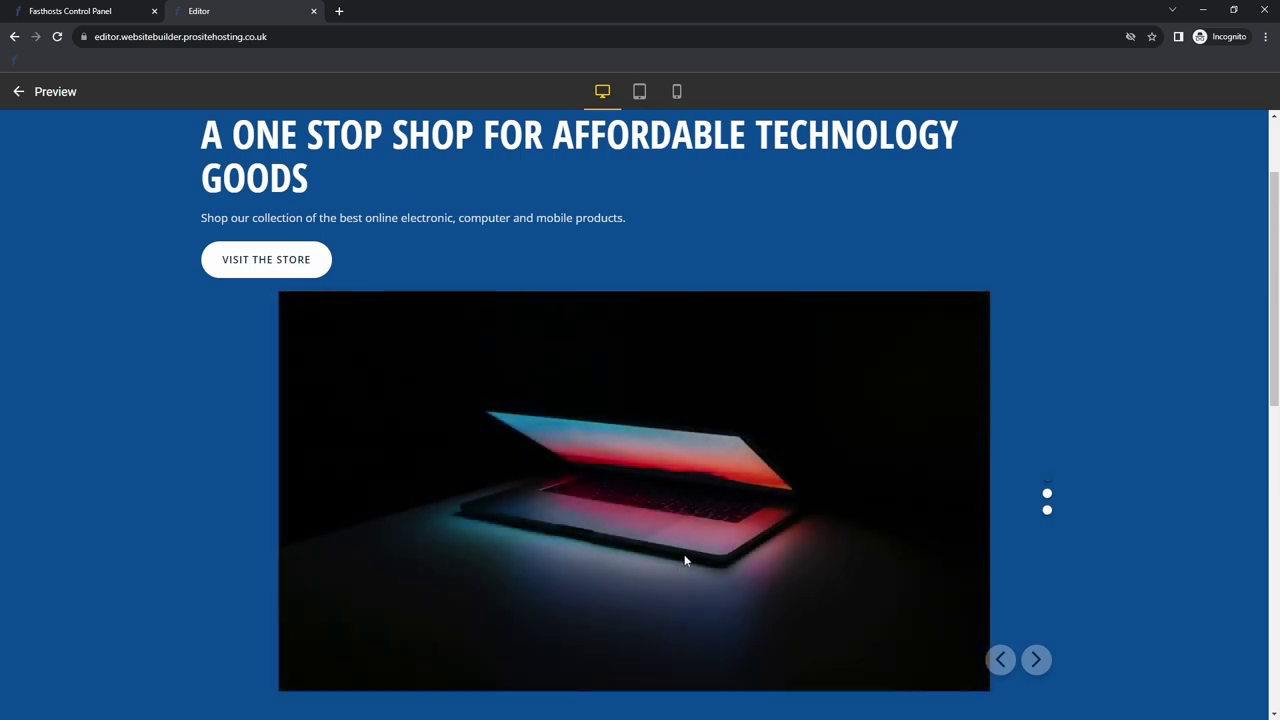
{"action": "scroll", "coordinate": [650, 405], "scroll_direction": "up", "scroll_amount": 2}
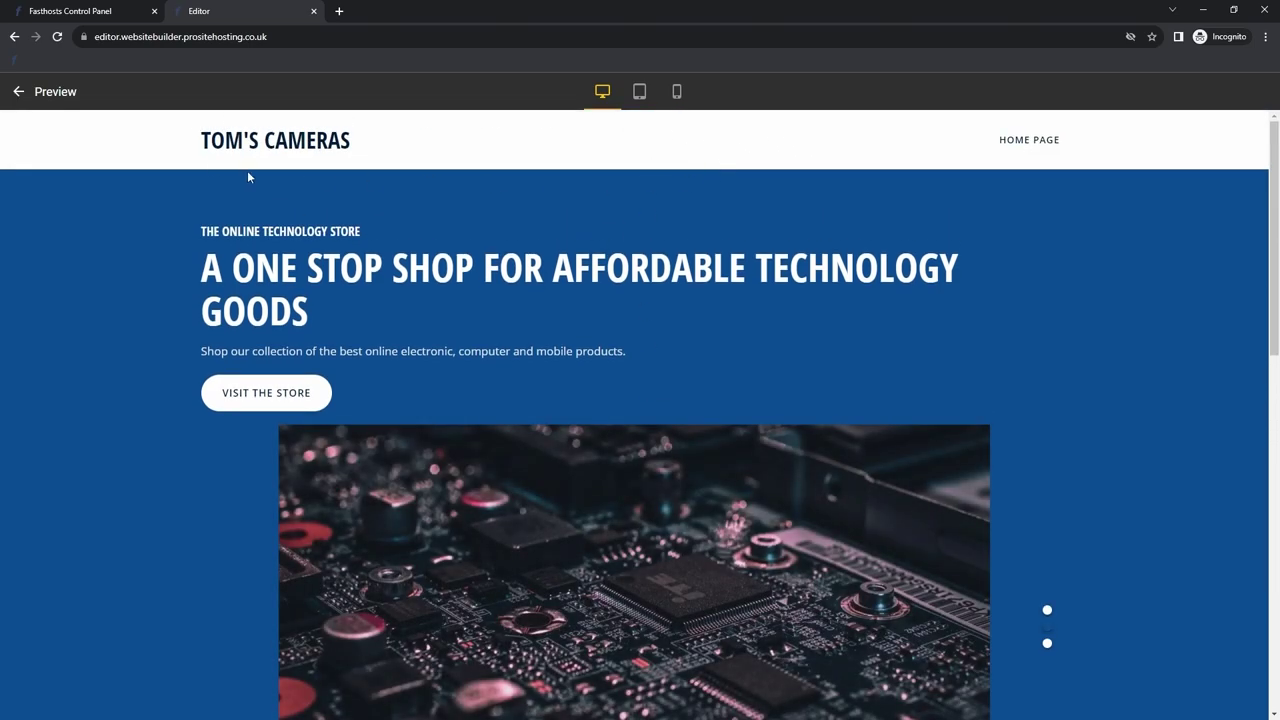
{"action": "left_click", "coordinate": [20, 91]}
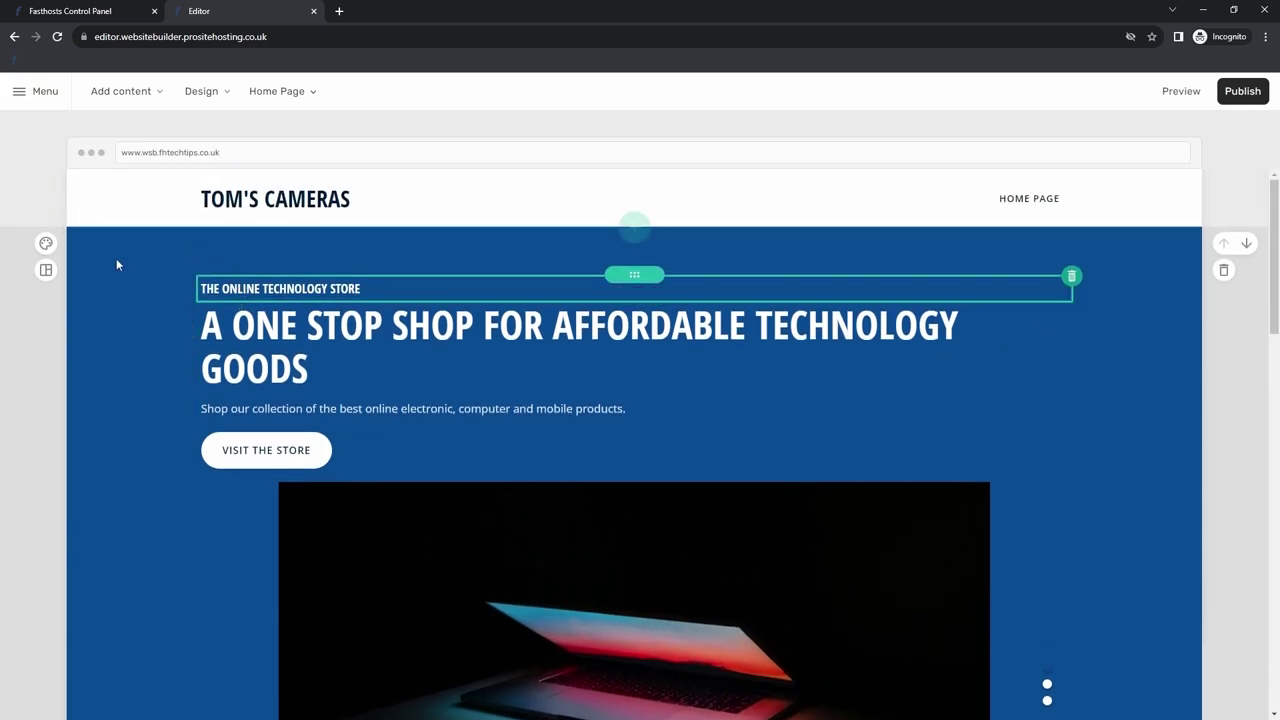
Set the height of the blue hero section to Small
{"action": "scroll", "coordinate": [389, 369], "scroll_direction": "down", "scroll_amount": 3}
{"action": "scroll", "coordinate": [396, 382], "scroll_direction": "up", "scroll_amount": 3}
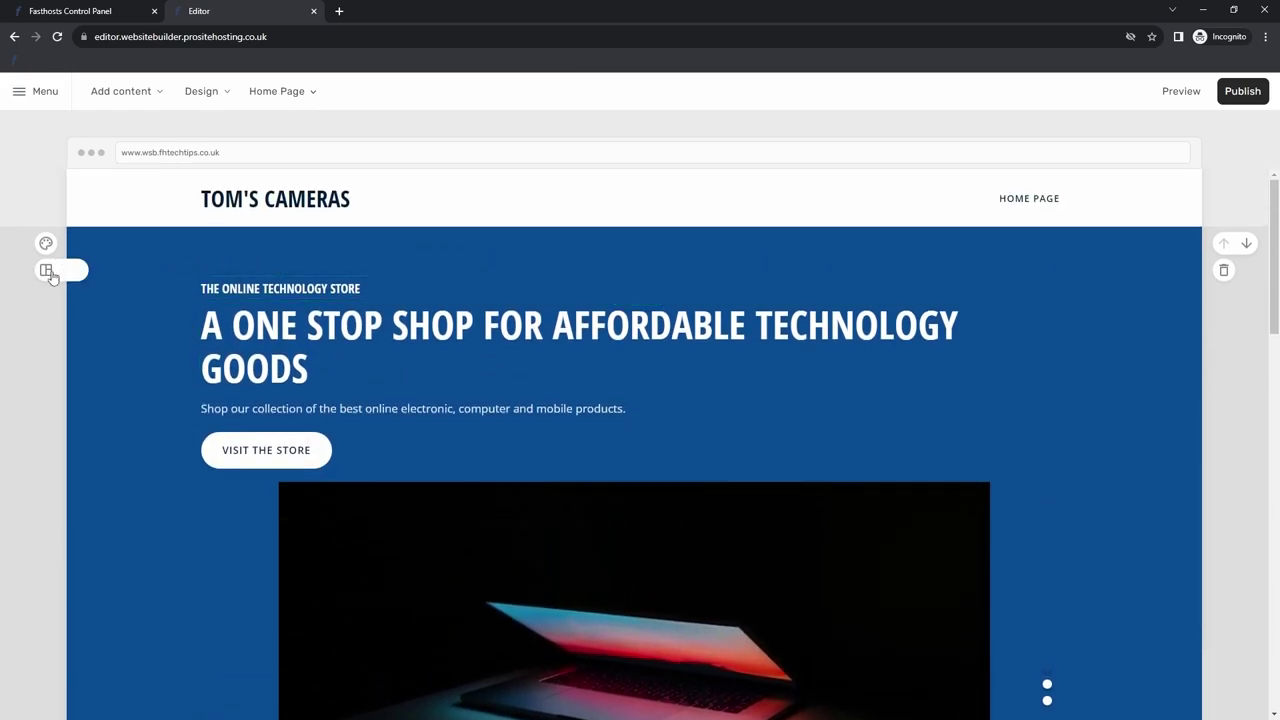
{"action": "left_click", "coordinate": [46, 270]}
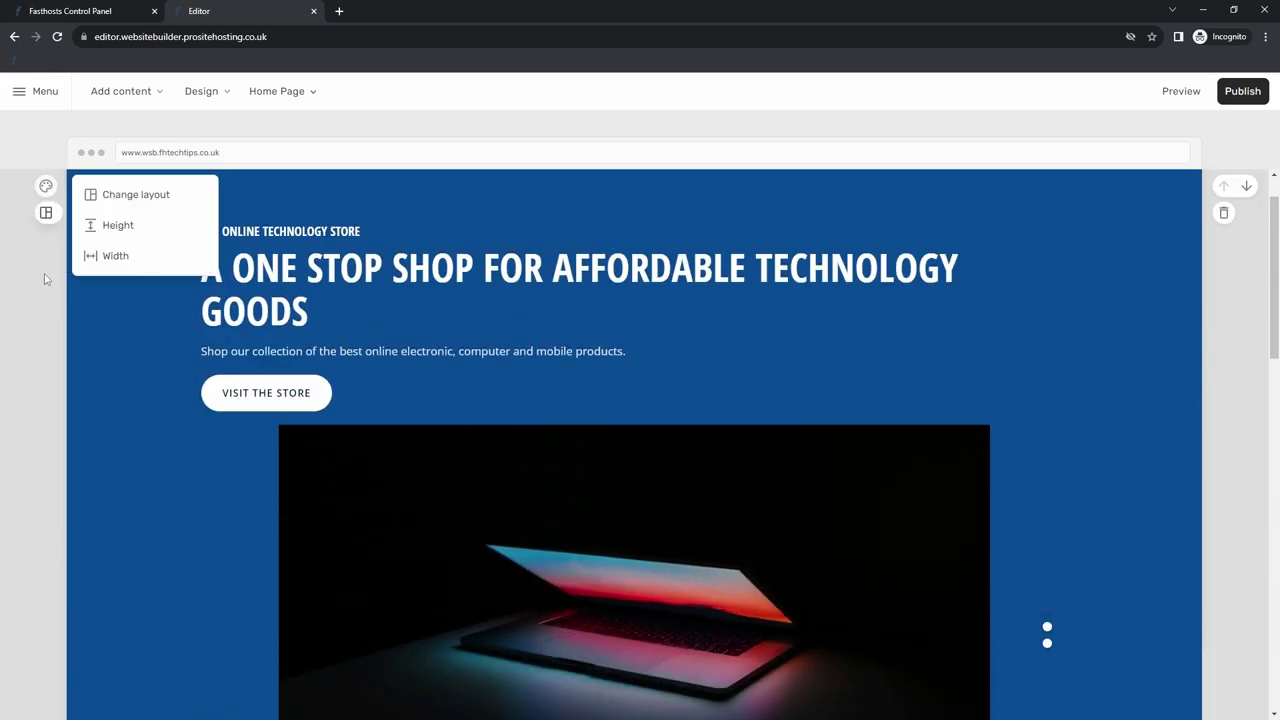
{"action": "left_click", "coordinate": [120, 226]}
{"action": "left_click", "coordinate": [155, 246]}
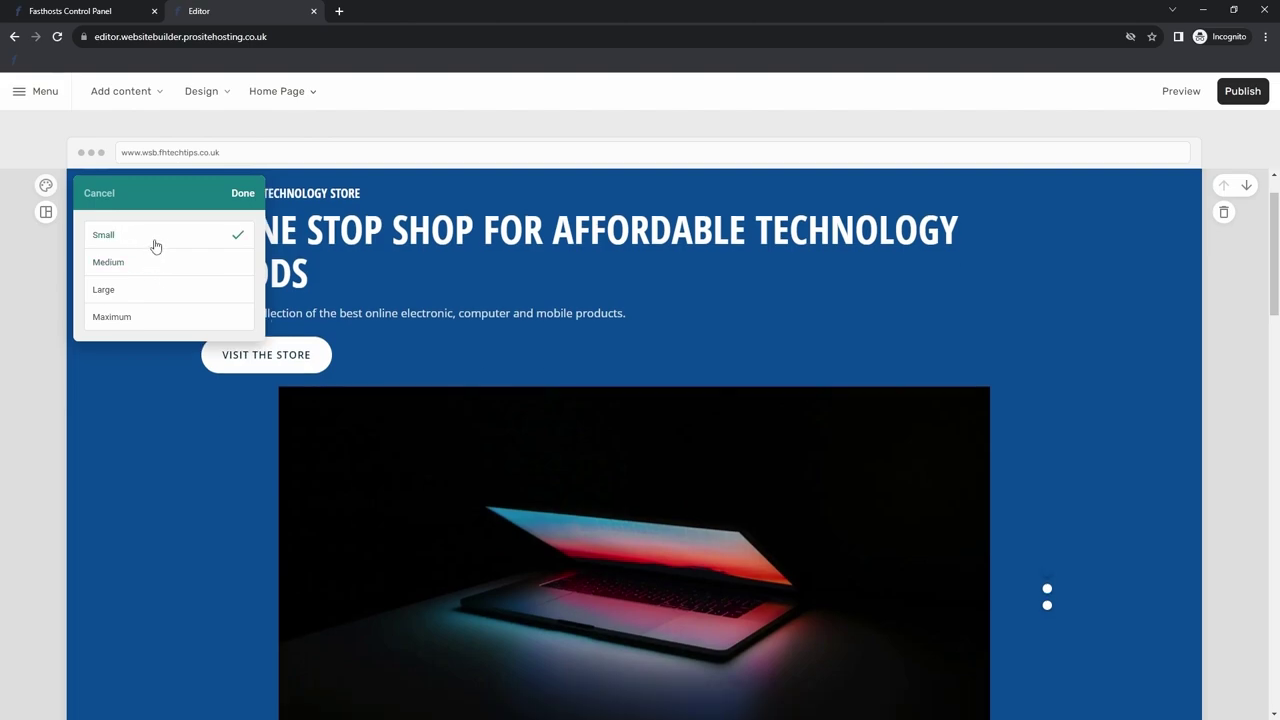
{"action": "left_click", "coordinate": [243, 194]}
Delete the Visit the Store button from the hero section
{"action": "scroll", "coordinate": [843, 451], "scroll_direction": "down", "scroll_amount": 2}
{"action": "scroll", "coordinate": [841, 442], "scroll_direction": "up", "scroll_amount": 3}
{"action": "scroll", "coordinate": [841, 436], "scroll_direction": "down", "scroll_amount": 2}
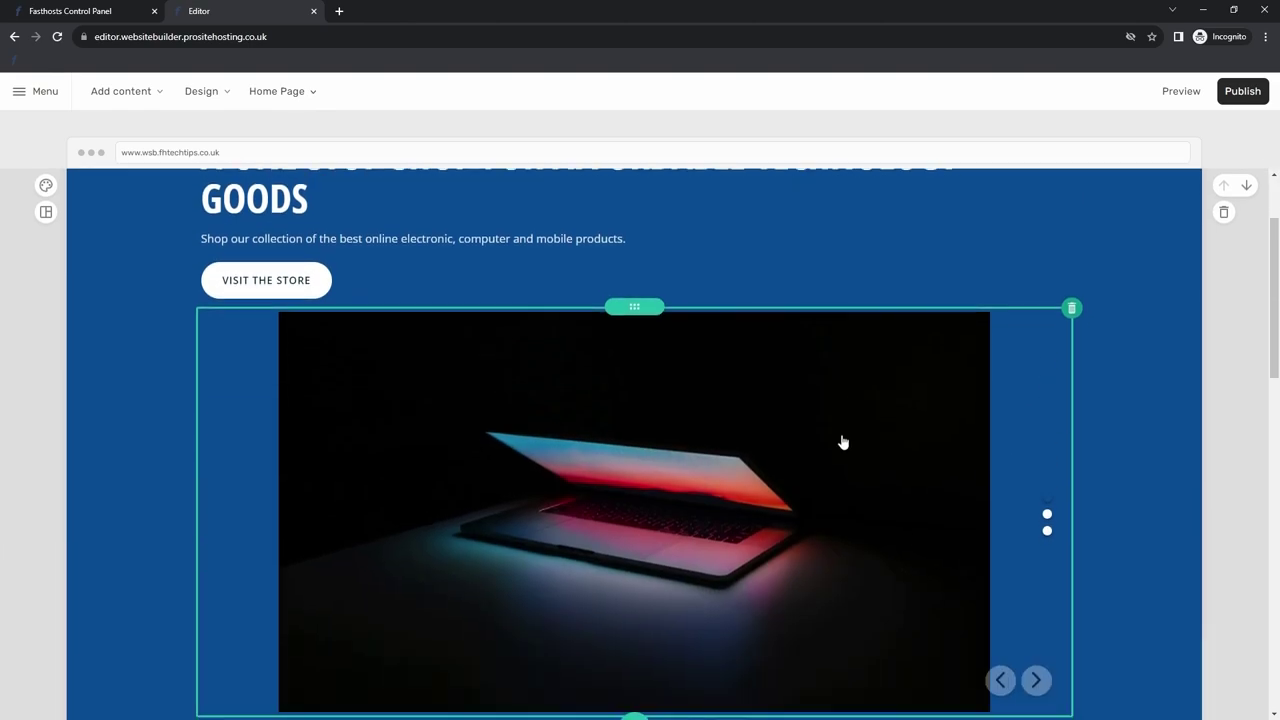
{"action": "scroll", "coordinate": [845, 435], "scroll_direction": "up", "scroll_amount": 2}
{"action": "scroll", "coordinate": [857, 437], "scroll_direction": "up", "scroll_amount": 1}
{"action": "left_click", "coordinate": [834, 389]}
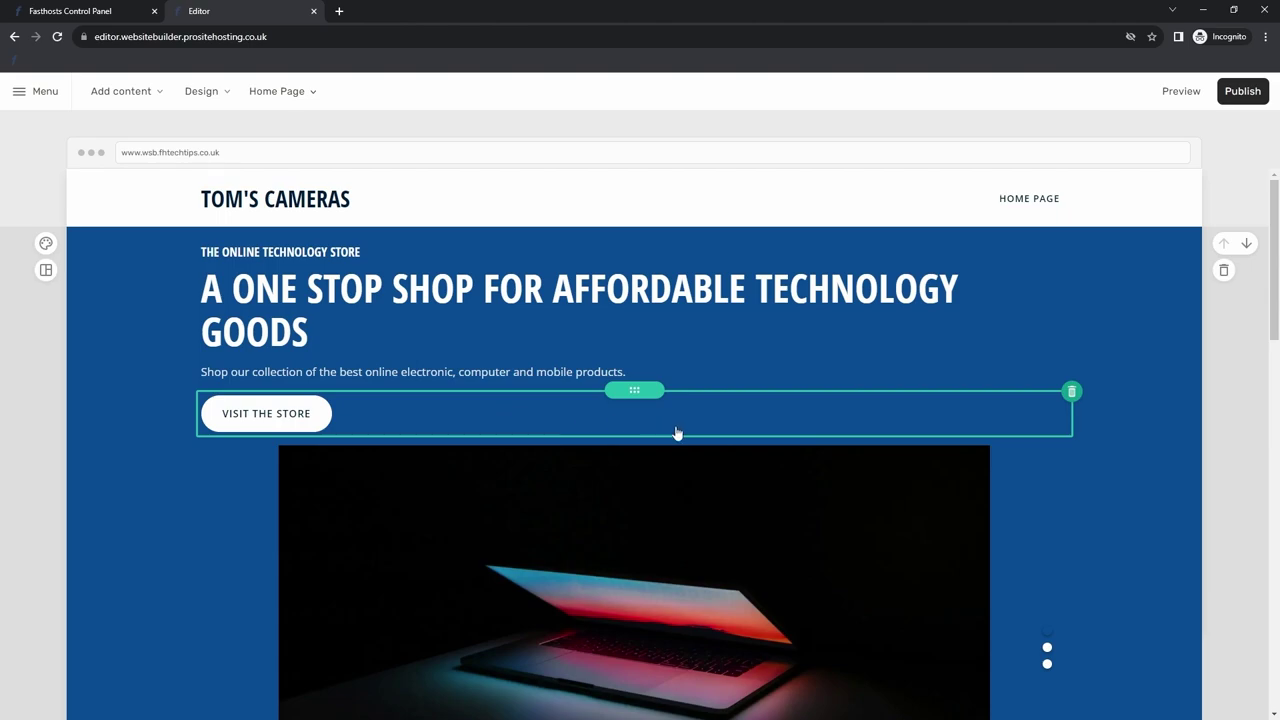
{"action": "left_click", "coordinate": [1072, 392]}
{"action": "scroll", "coordinate": [610, 380], "scroll_direction": "down", "scroll_amount": 2}
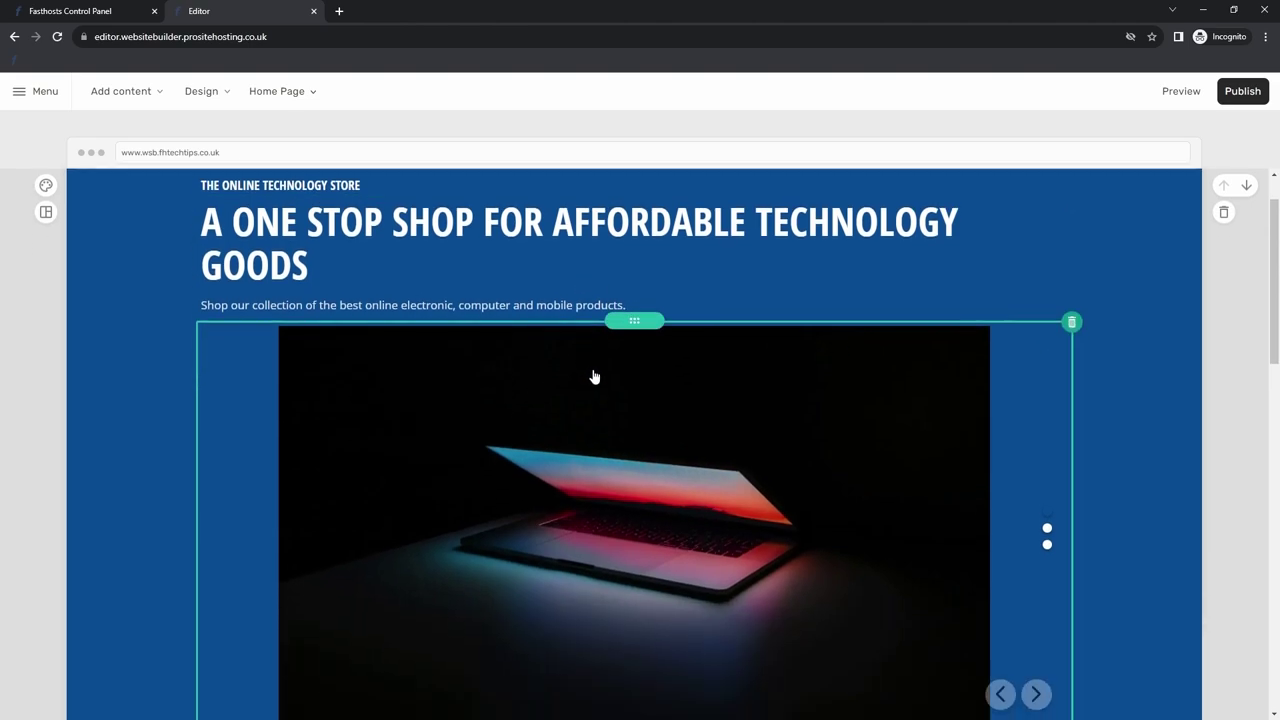
Try the Small, Minimum and Large widths on the blue hero section
{"action": "scroll", "coordinate": [1029, 437], "scroll_direction": "up", "scroll_amount": 2}
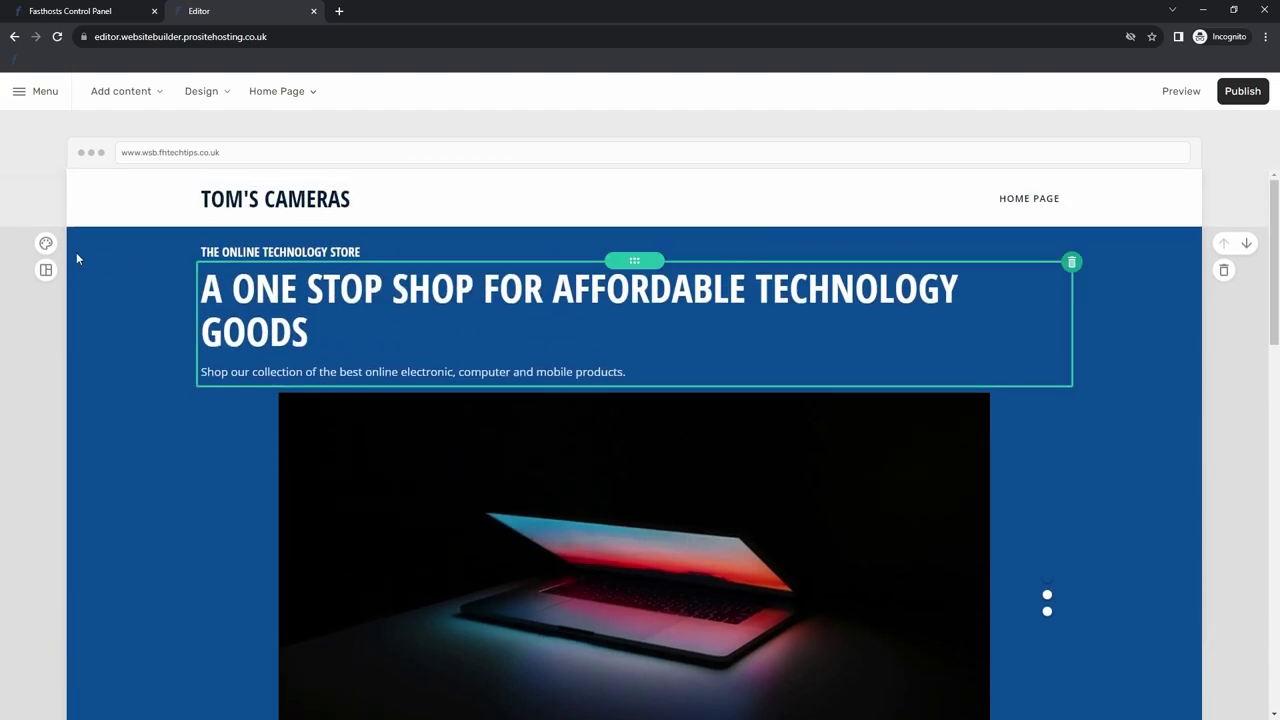
{"action": "left_click", "coordinate": [45, 270]}
{"action": "left_click", "coordinate": [98, 262]}
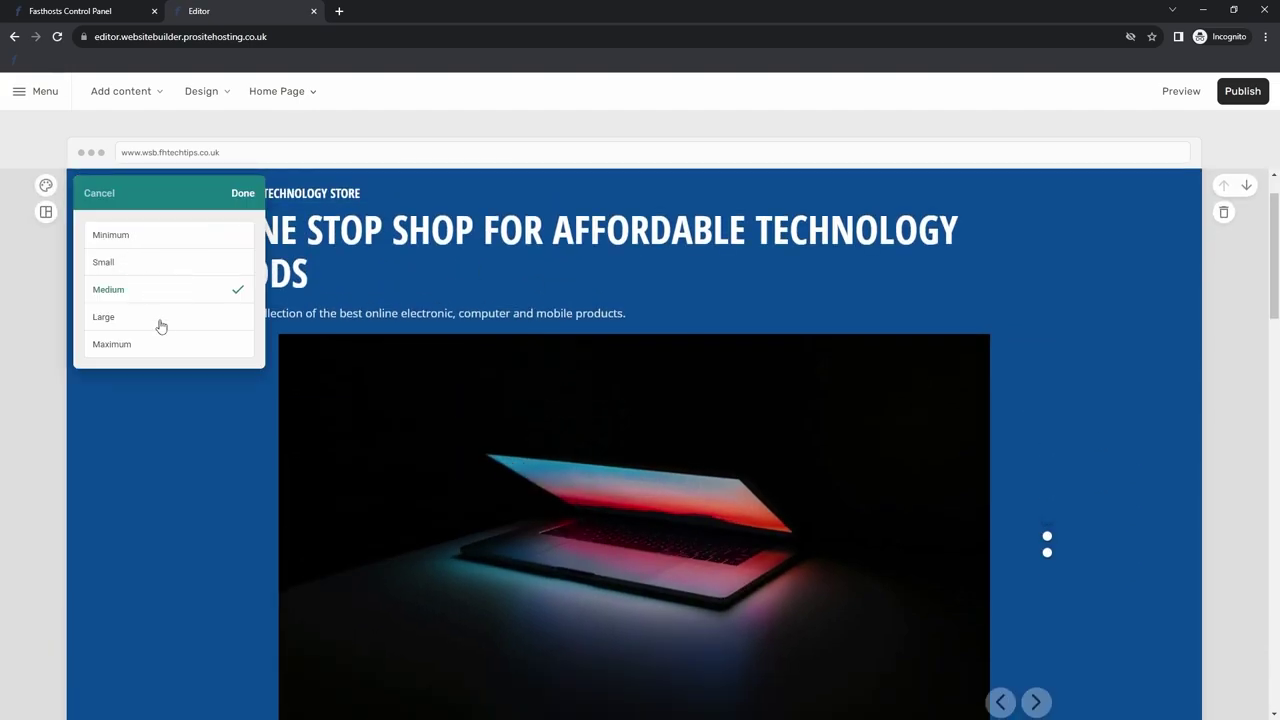
{"action": "left_click", "coordinate": [152, 264]}
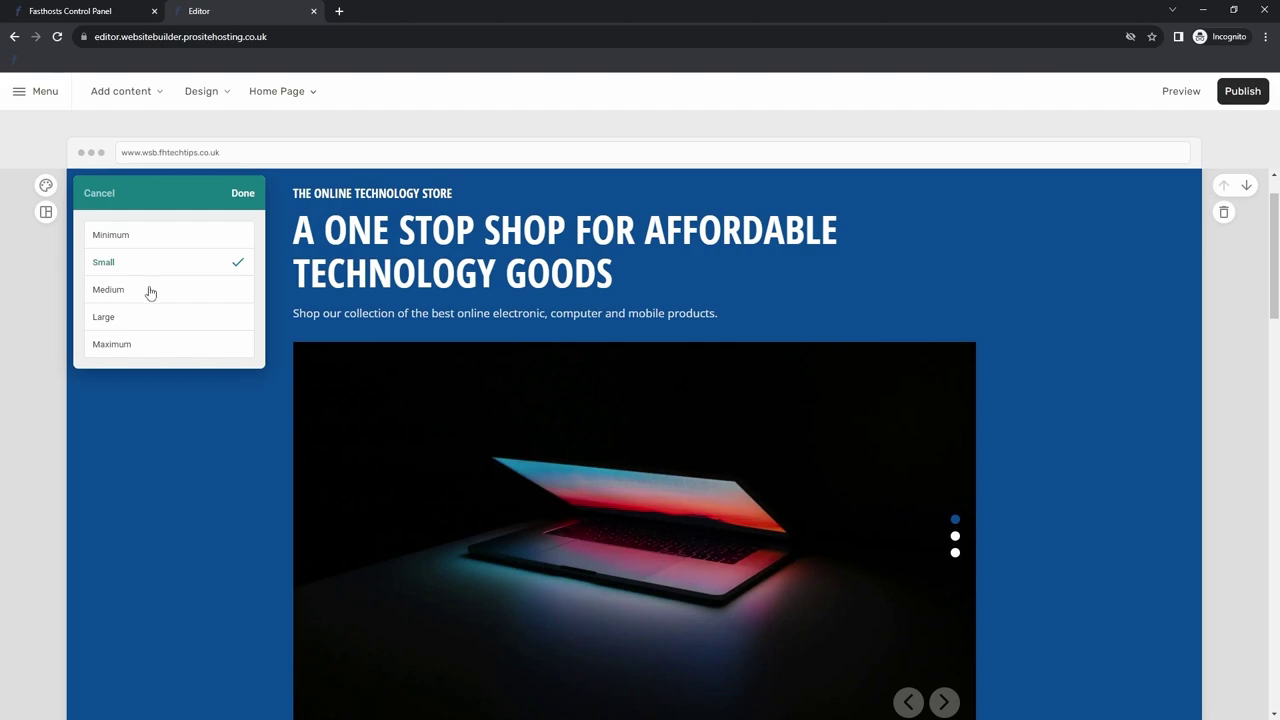
{"action": "left_click", "coordinate": [148, 244]}
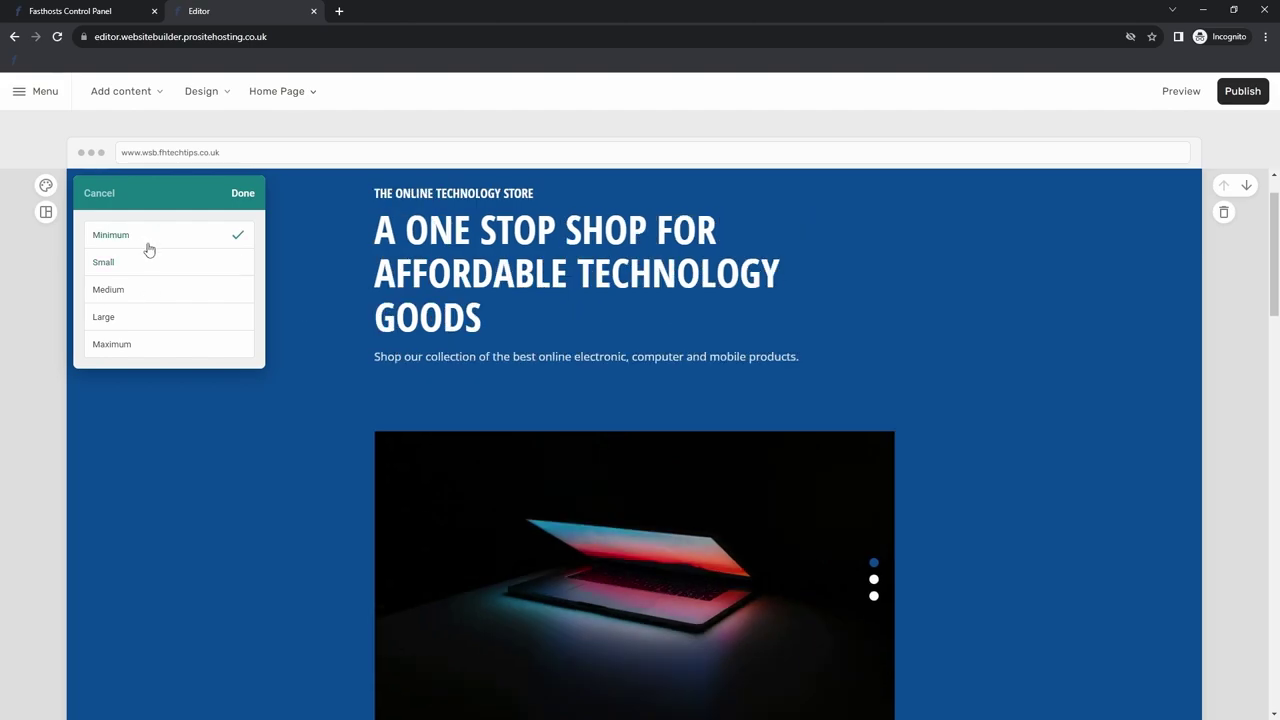
{"action": "left_click", "coordinate": [177, 320]}
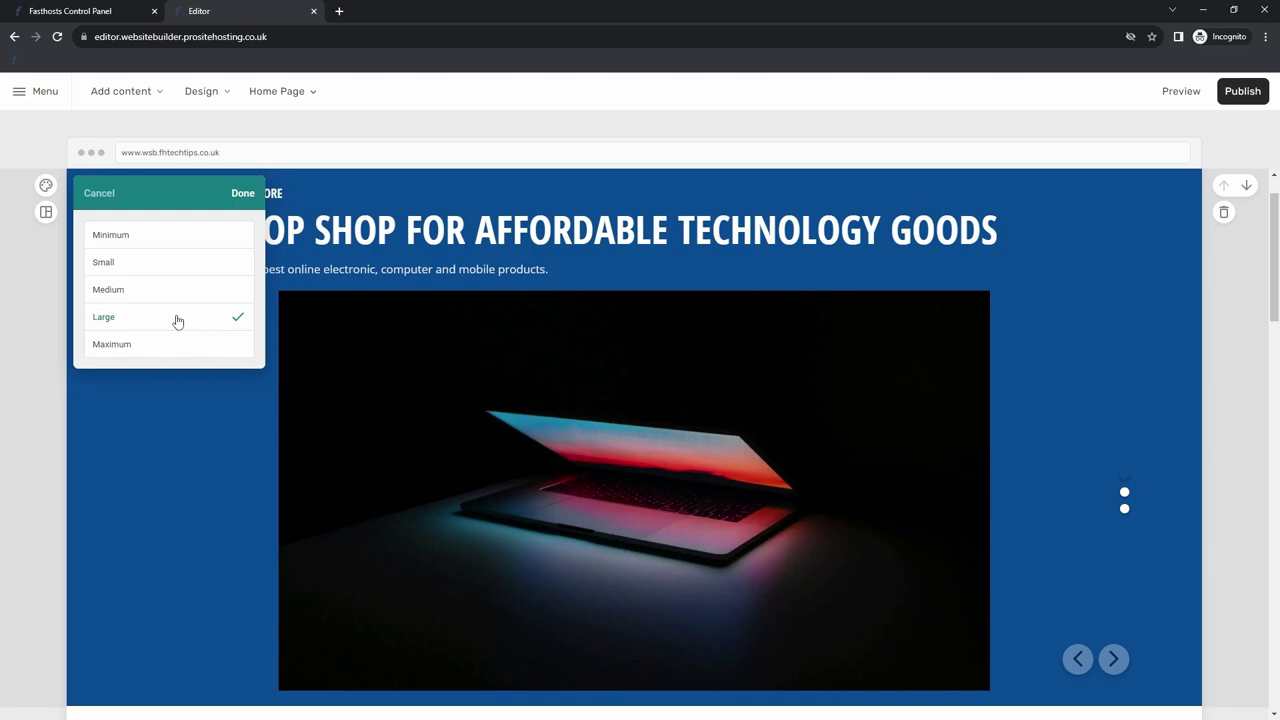
{"action": "left_click", "coordinate": [1051, 411]}
{"action": "left_click", "coordinate": [386, 280]}
{"action": "scroll", "coordinate": [291, 297], "scroll_direction": "down", "scroll_amount": 2}
{"action": "scroll", "coordinate": [297, 293], "scroll_direction": "up", "scroll_amount": 3}
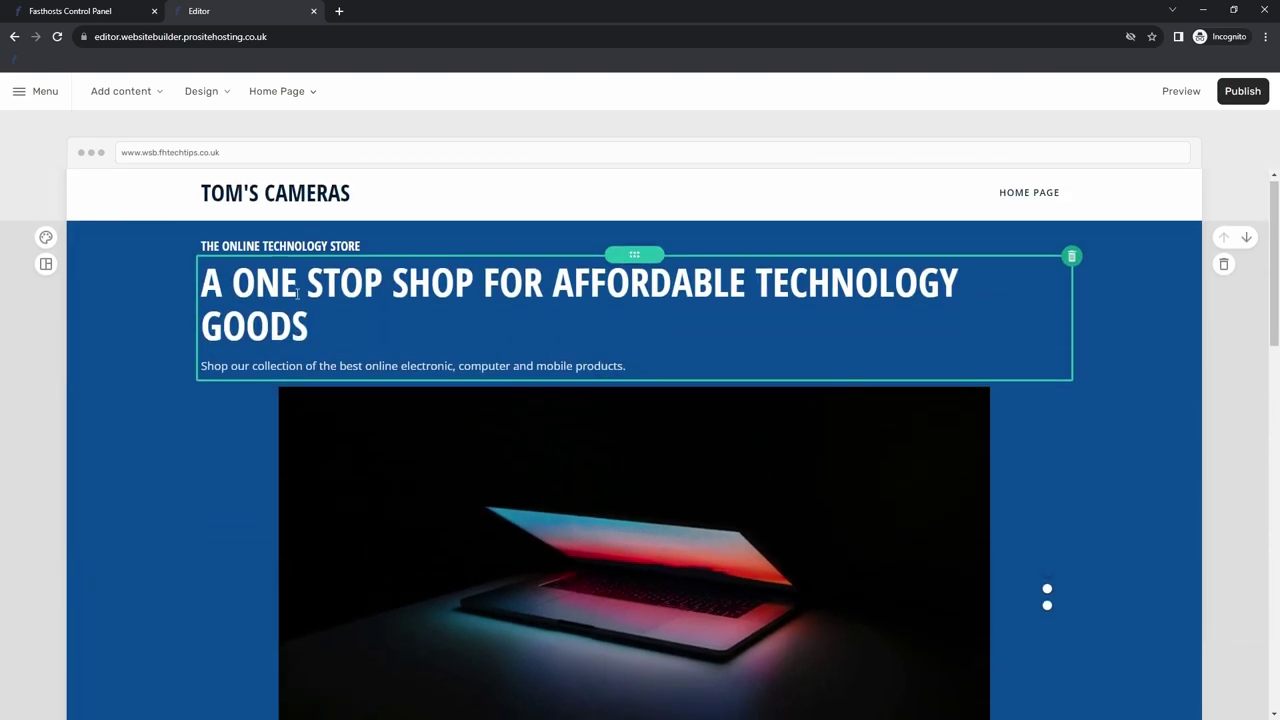
Set the width of the blue hero section to Large
{"action": "scroll", "coordinate": [297, 293], "scroll_direction": "down", "scroll_amount": 1}
{"action": "left_click", "coordinate": [46, 212]}
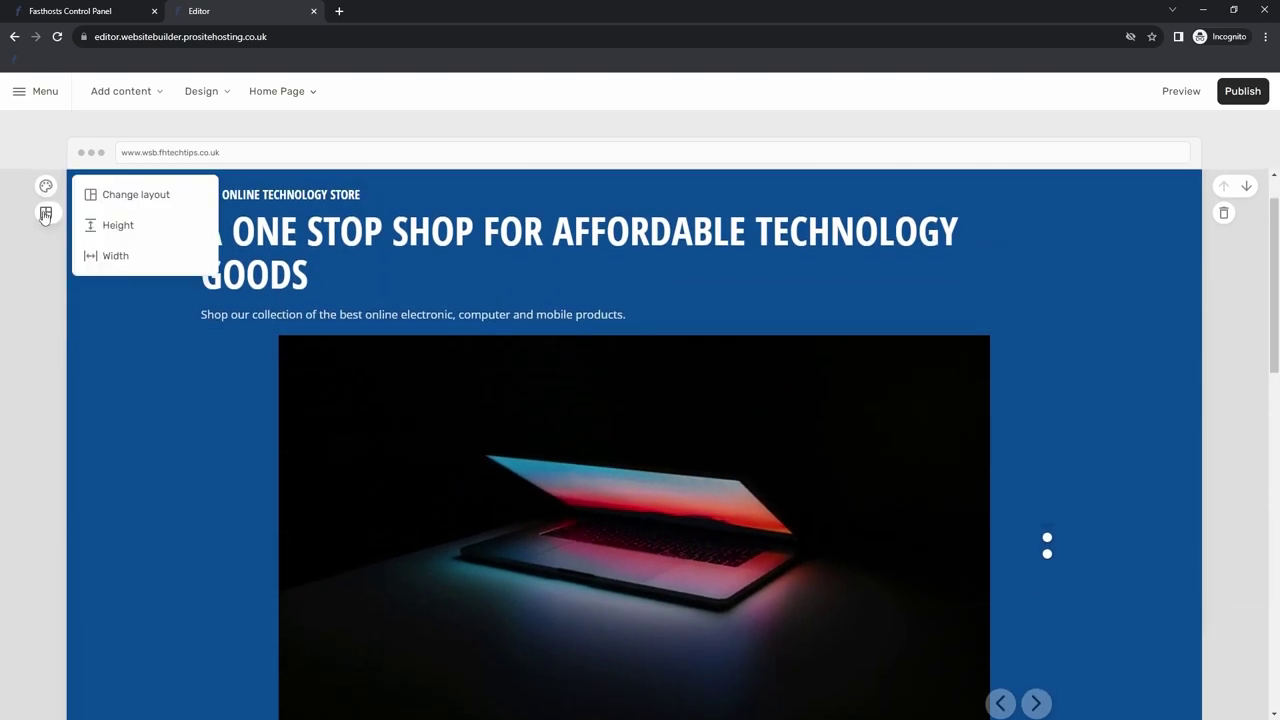
{"action": "left_click", "coordinate": [112, 258]}
{"action": "left_click", "coordinate": [140, 318]}
{"action": "left_click", "coordinate": [243, 193]}
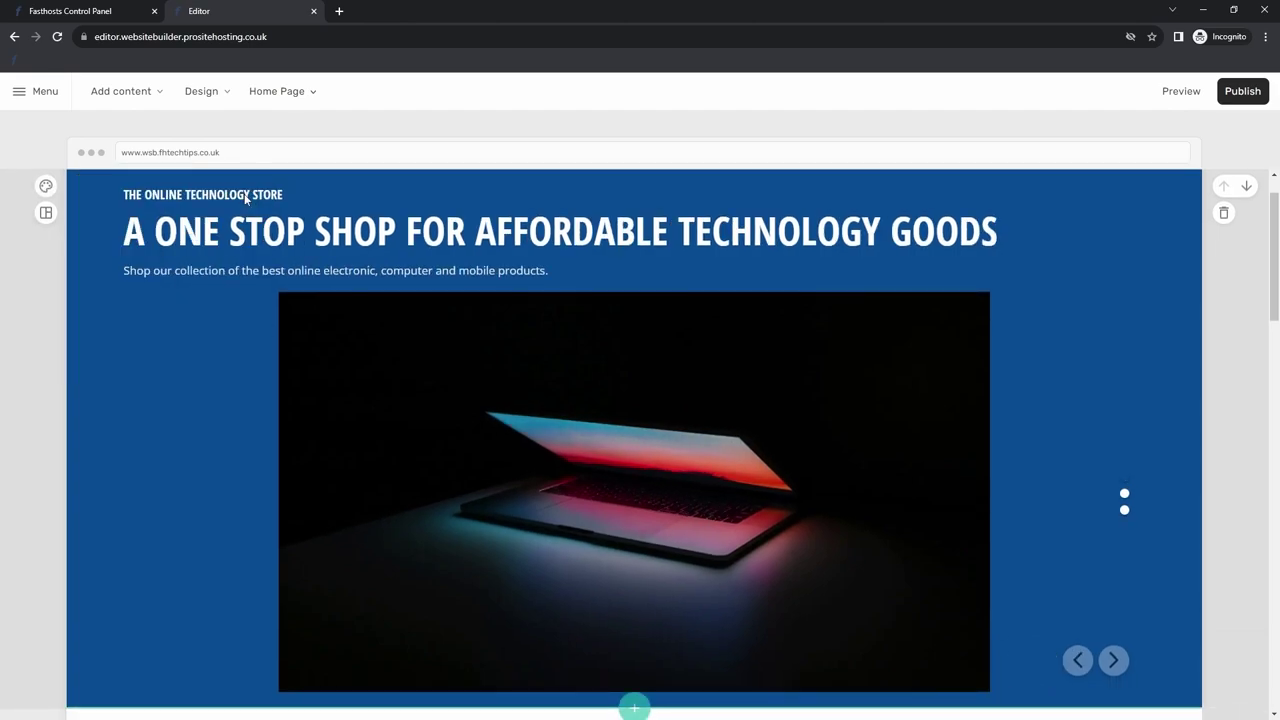
Check the widened hero section in the editor and in the home page's desktop preview, and return to the editor
{"action": "scroll", "coordinate": [486, 406], "scroll_direction": "down", "scroll_amount": 1}
{"action": "scroll", "coordinate": [497, 420], "scroll_direction": "up", "scroll_amount": 1}
{"action": "scroll", "coordinate": [563, 457], "scroll_direction": "down", "scroll_amount": 1}
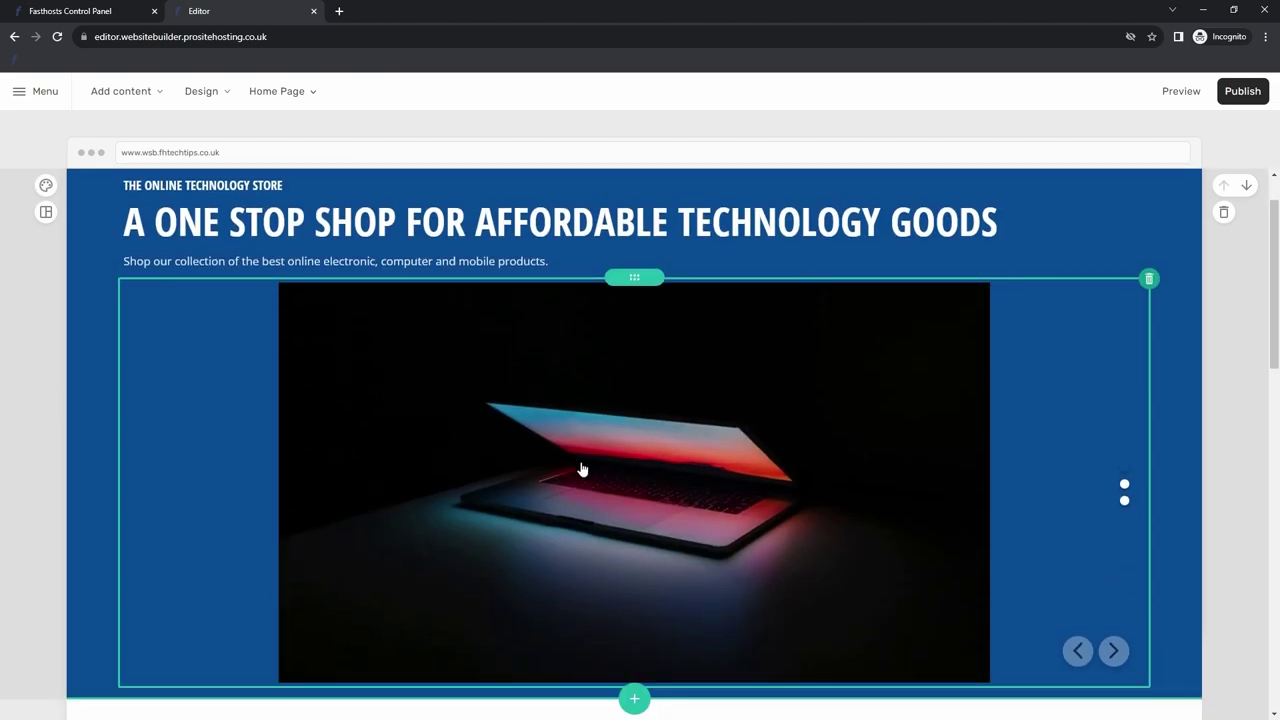
{"action": "scroll", "coordinate": [960, 560], "scroll_direction": "up", "scroll_amount": 1}
{"action": "scroll", "coordinate": [1003, 554], "scroll_direction": "down", "scroll_amount": 1}
{"action": "left_click", "coordinate": [1181, 92]}
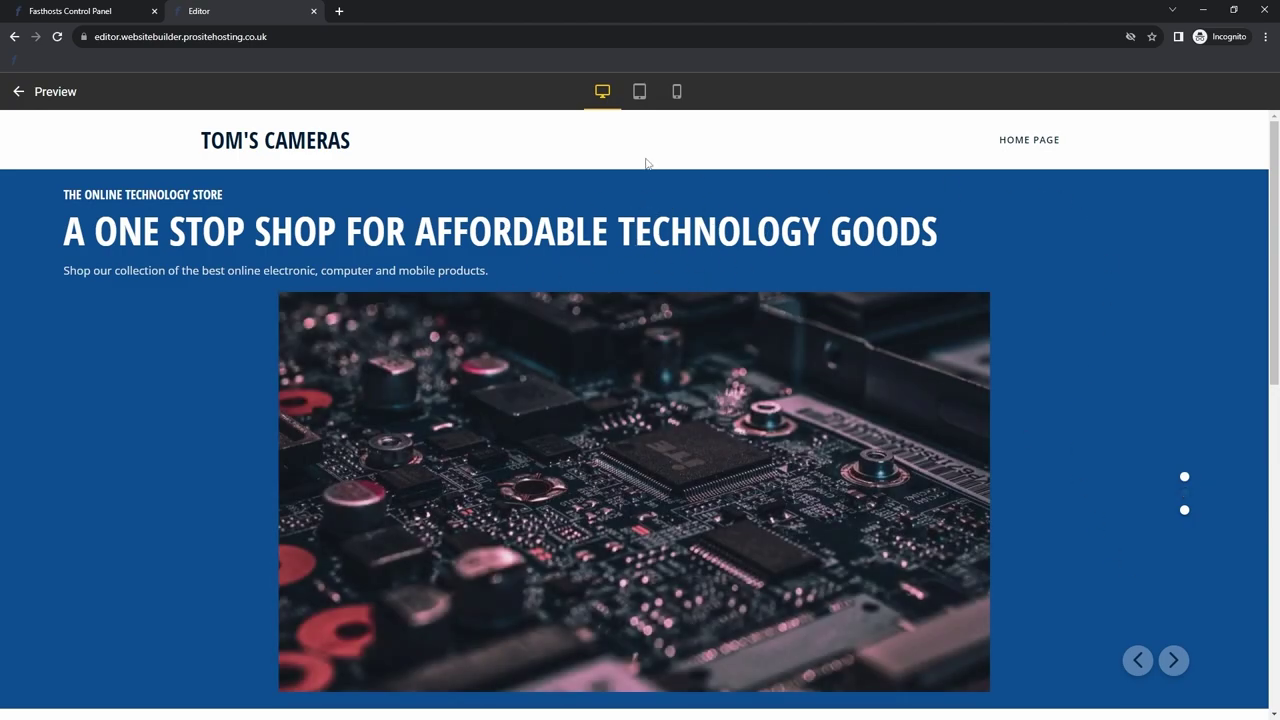
{"action": "left_click", "coordinate": [18, 92]}
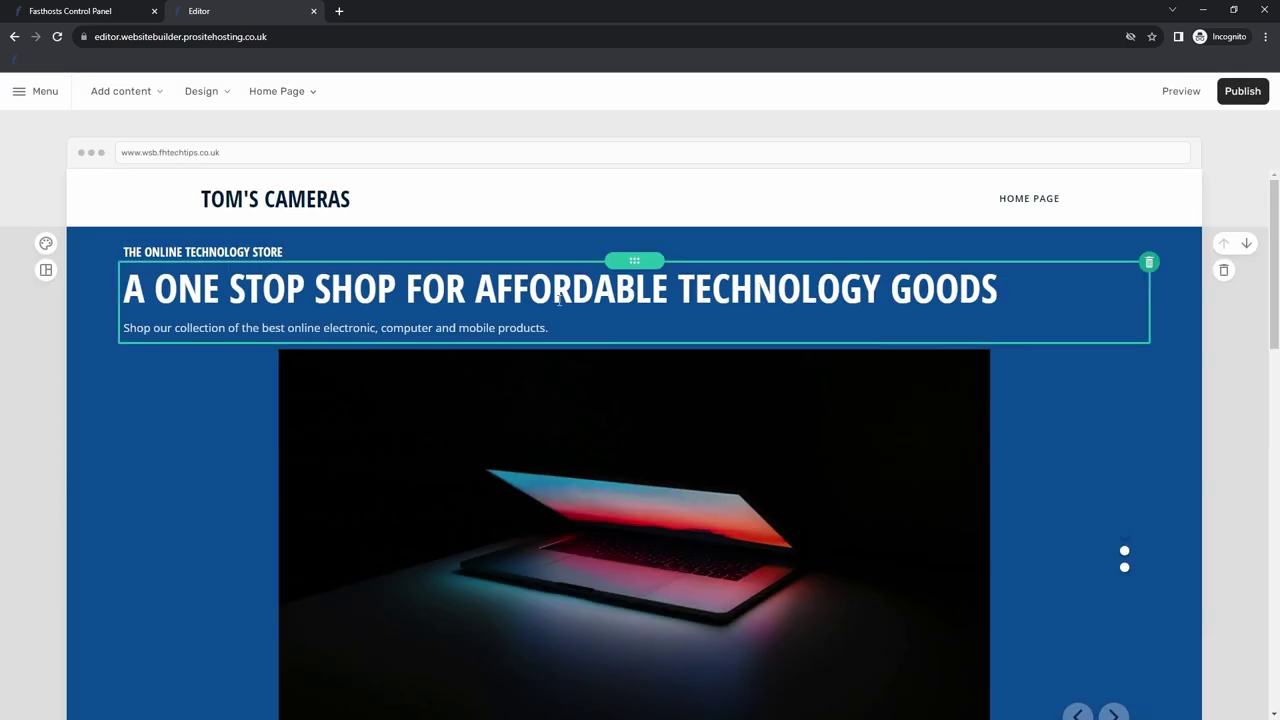
Centre-align the hero heading and the paragraph below it
{"action": "left_click", "coordinate": [566, 309]}
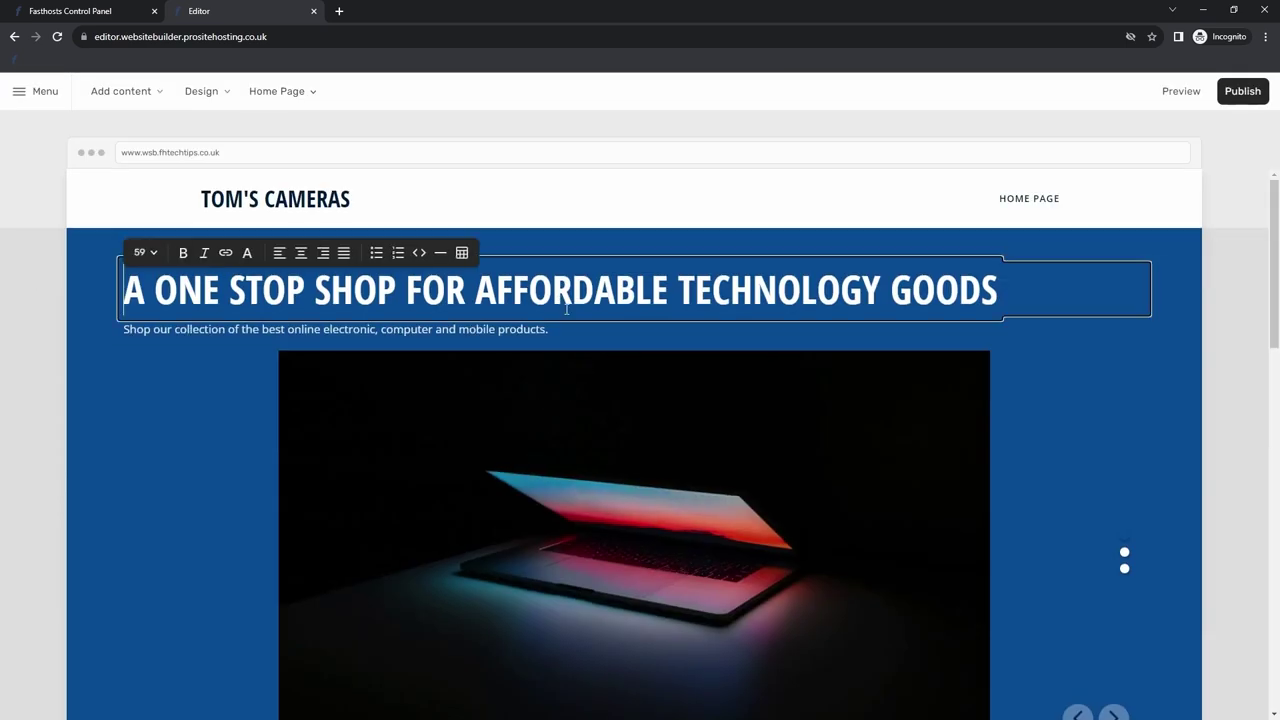
{"action": "left_click", "coordinate": [300, 252]}
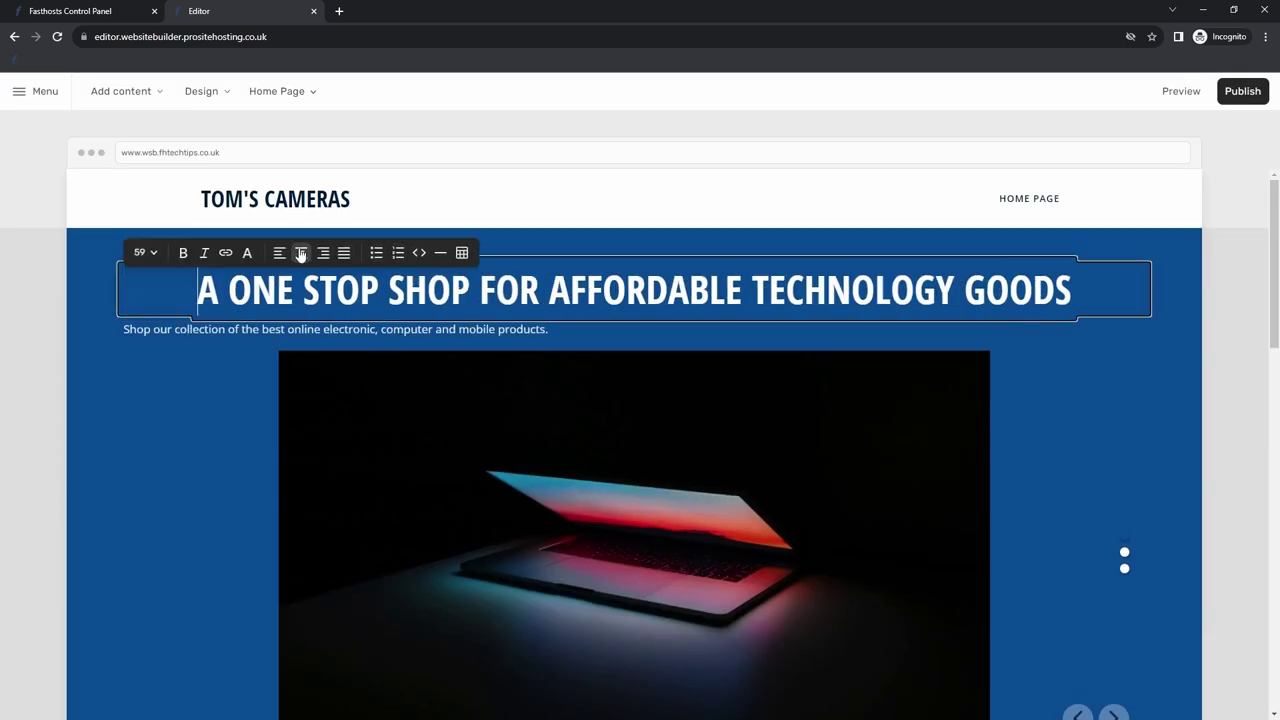
{"action": "left_click", "coordinate": [366, 333]}
{"action": "left_click", "coordinate": [356, 334]}
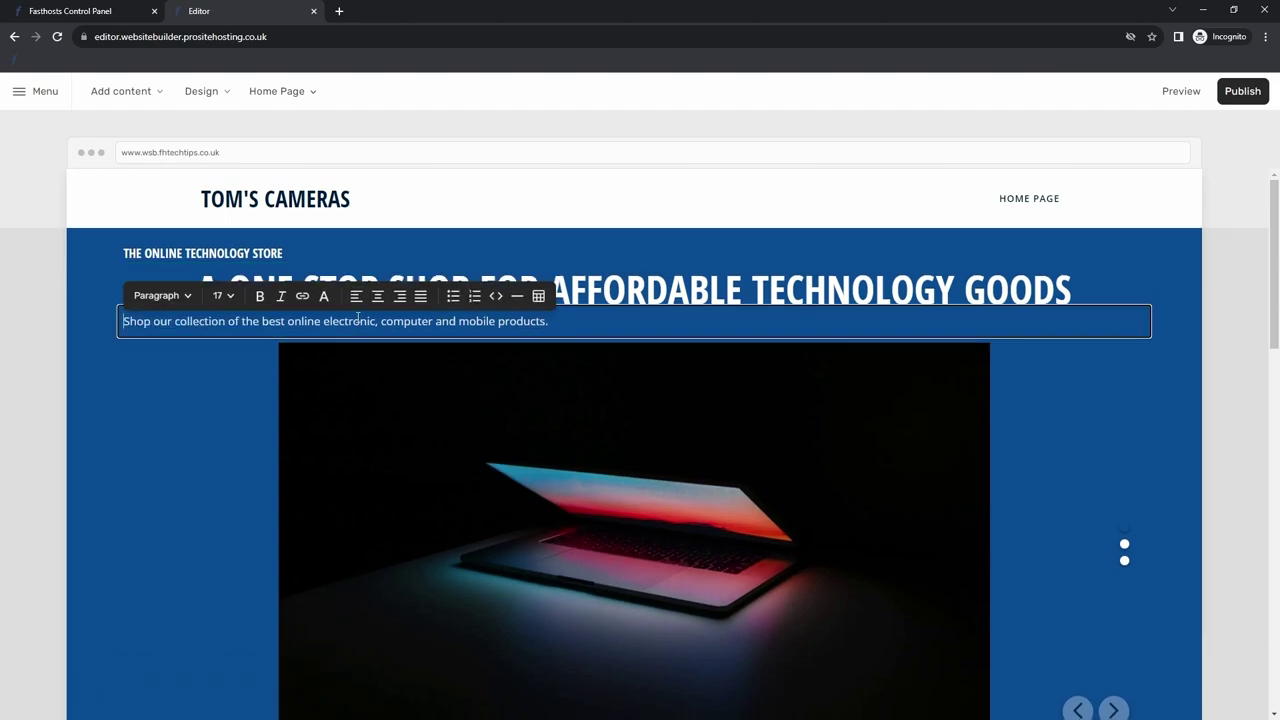
{"action": "left_click", "coordinate": [377, 296]}
{"action": "left_click", "coordinate": [222, 401]}
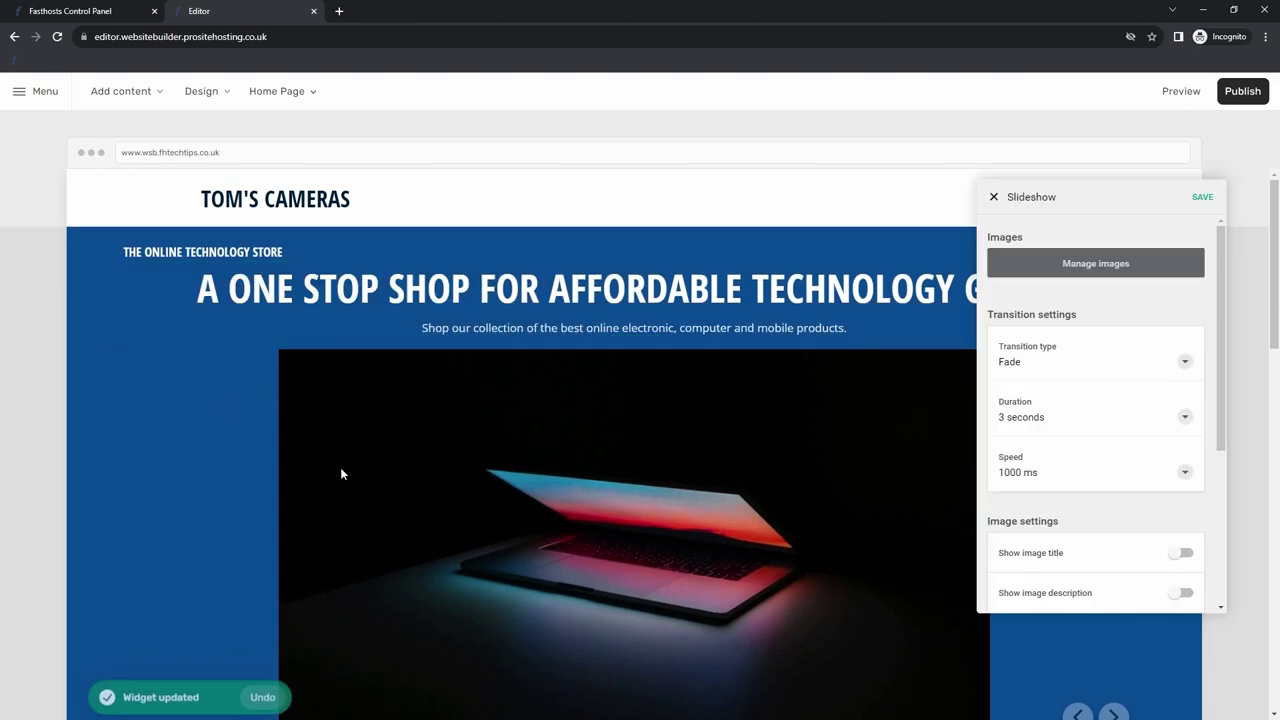
{"action": "left_click", "coordinate": [414, 256]}
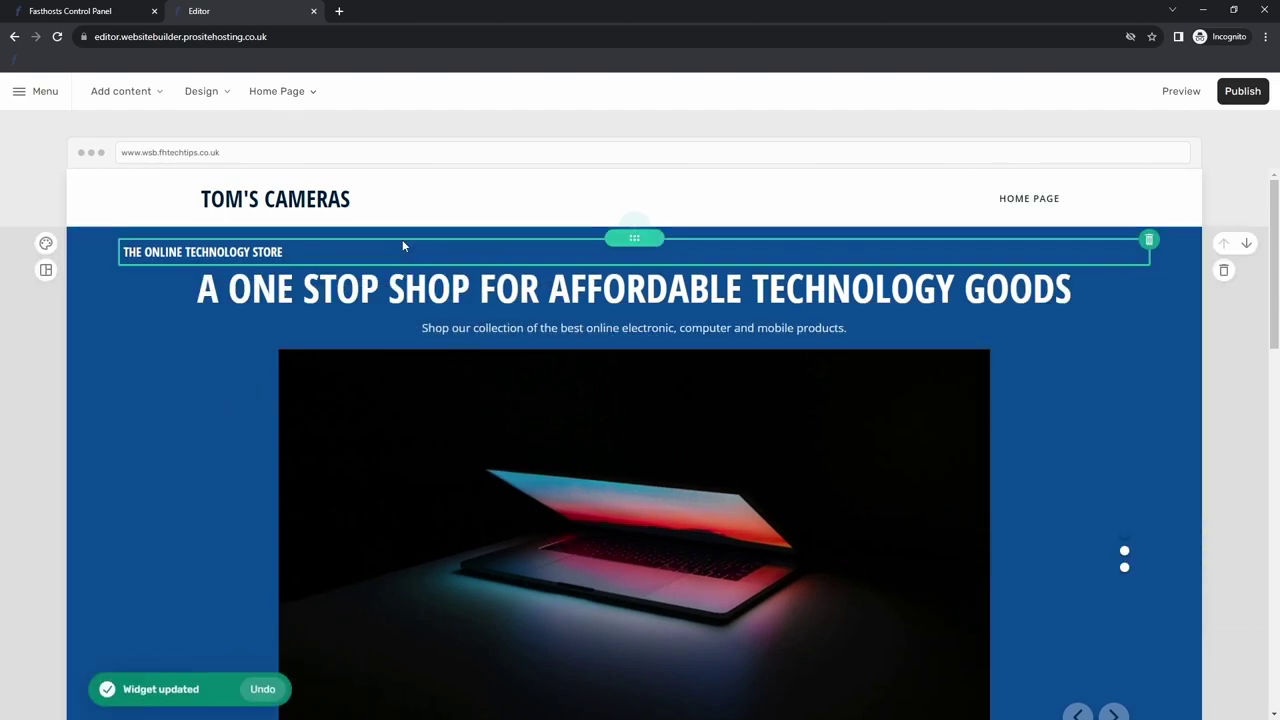
Delete the "The Online Technology Store" tagline above the hero heading
{"action": "left_click", "coordinate": [336, 260]}
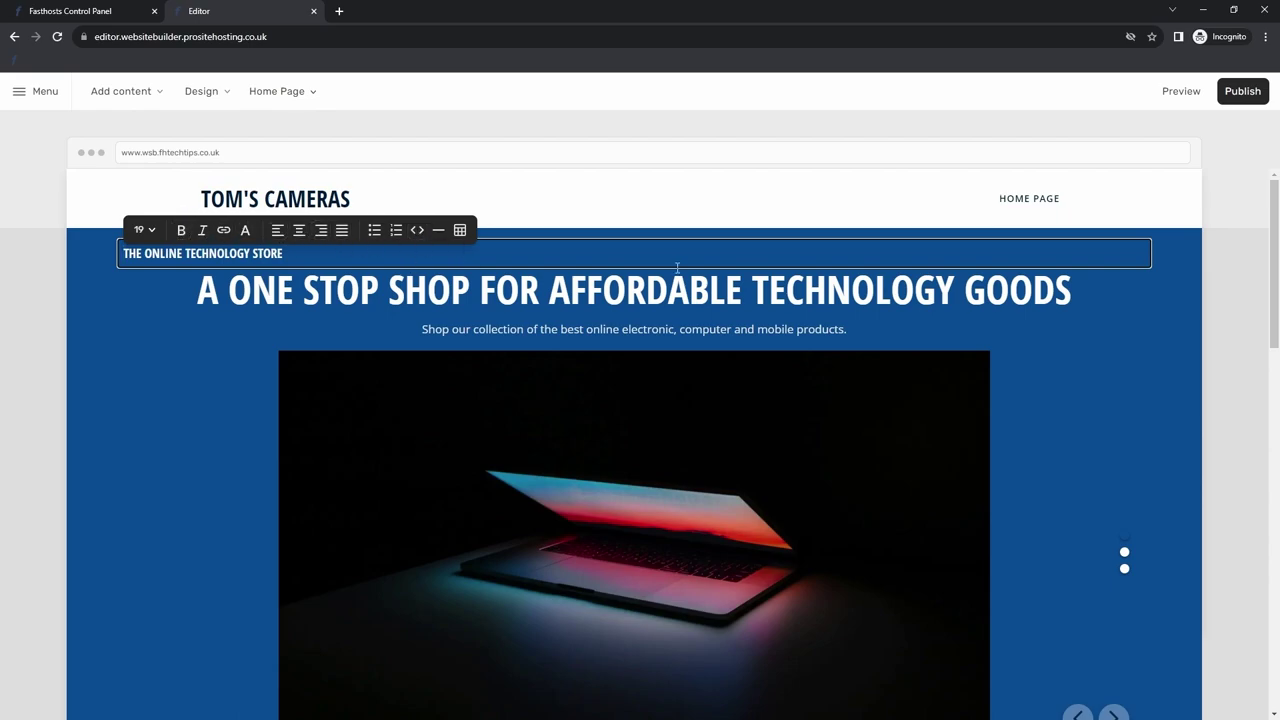
{"action": "left_click", "coordinate": [1031, 329]}
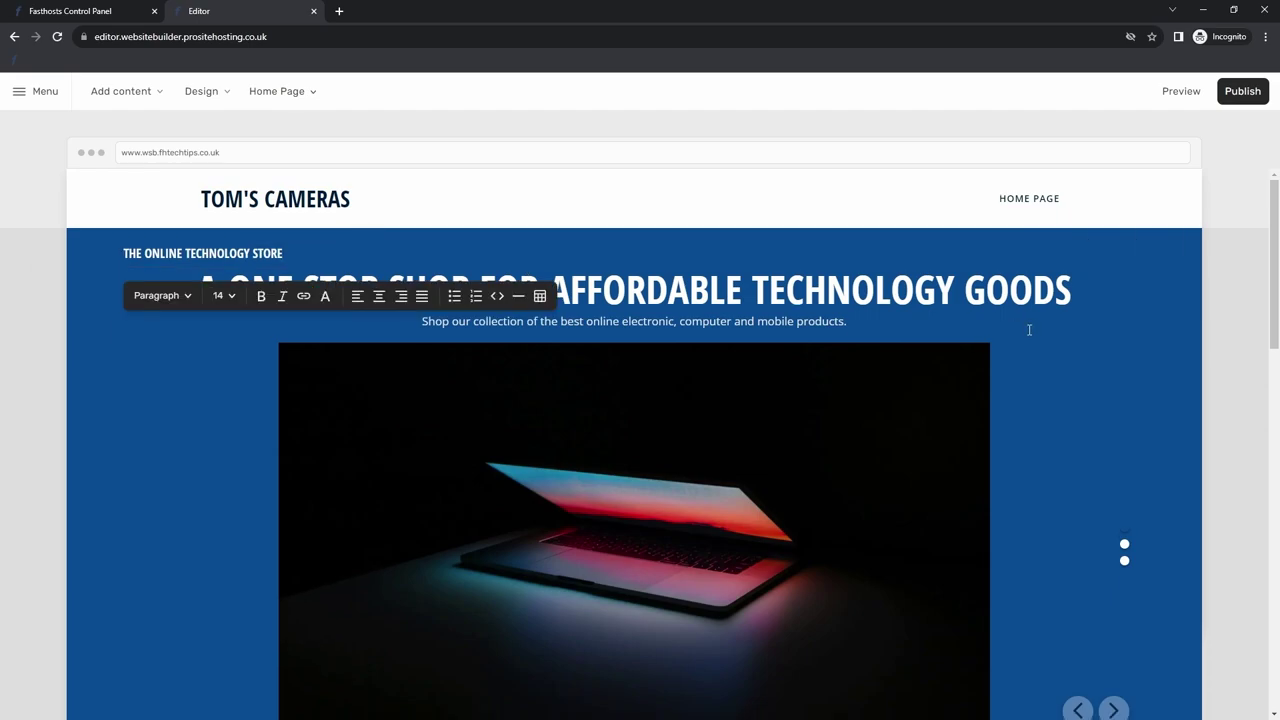
{"action": "left_click", "coordinate": [1092, 250]}
{"action": "left_click", "coordinate": [140, 366]}
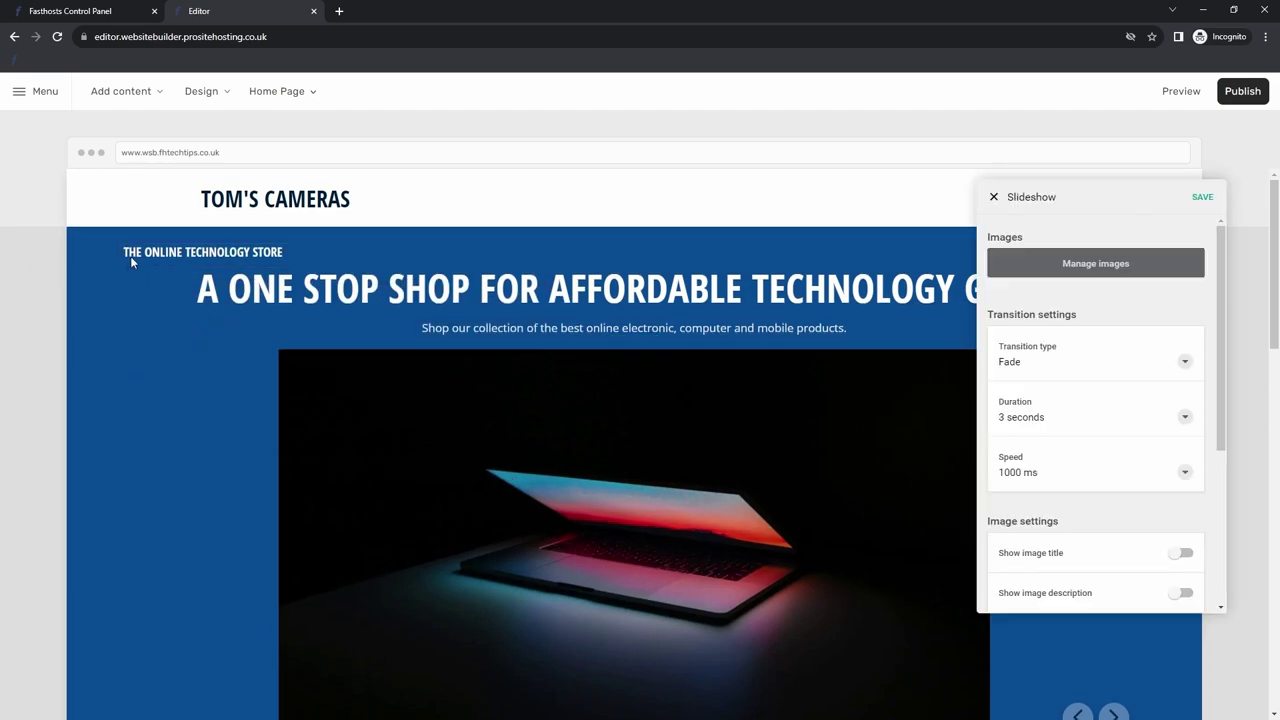
{"action": "left_click", "coordinate": [128, 252]}
{"action": "left_click", "coordinate": [1148, 241]}
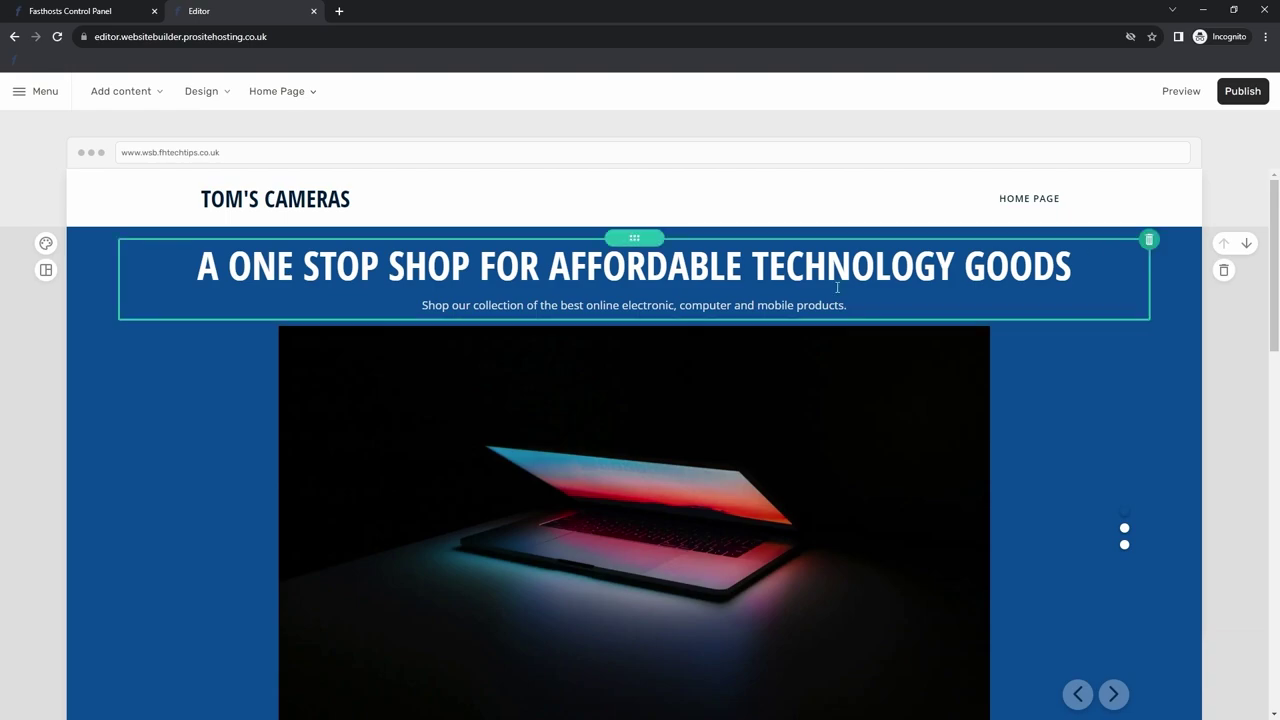
Examine the hero section's heading, text and slideshow, and the page content below it
{"action": "scroll", "coordinate": [802, 356], "scroll_direction": "down", "scroll_amount": 1}
{"action": "scroll", "coordinate": [801, 355], "scroll_direction": "up", "scroll_amount": 1}
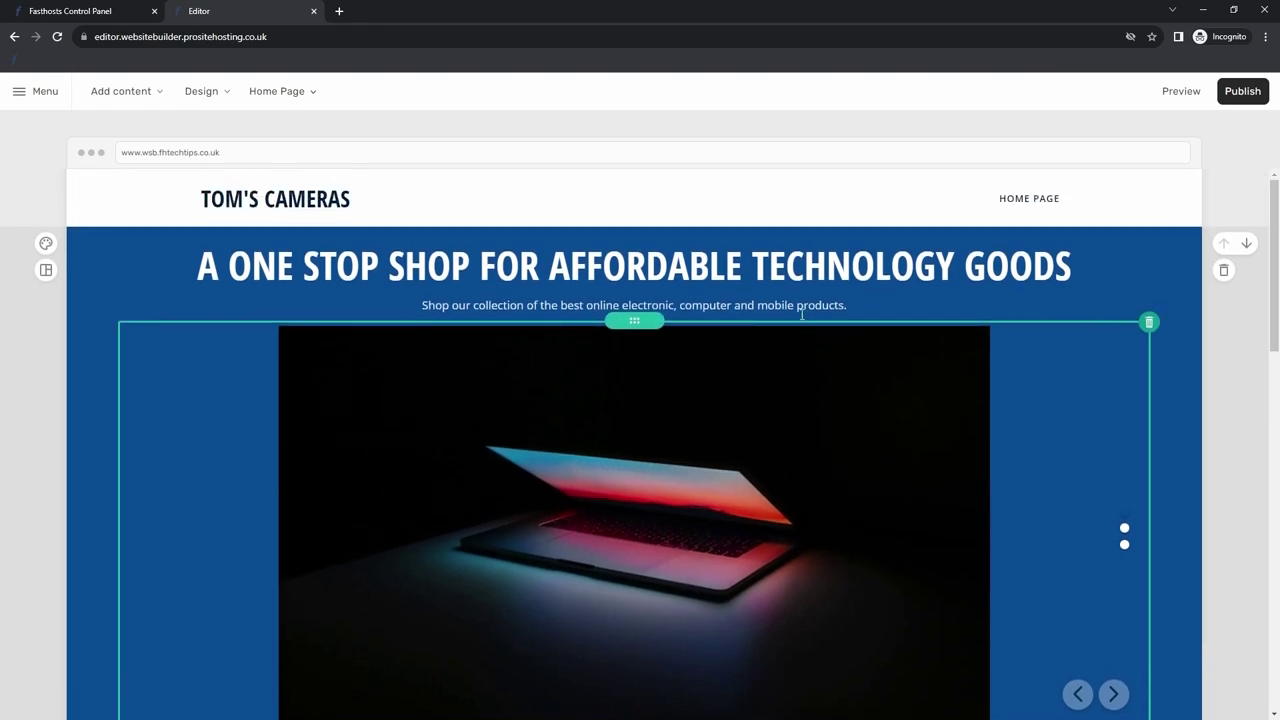
{"action": "scroll", "coordinate": [760, 300], "scroll_direction": "down", "scroll_amount": 1}
{"action": "scroll", "coordinate": [745, 313], "scroll_direction": "up", "scroll_amount": 1}
{"action": "scroll", "coordinate": [783, 327], "scroll_direction": "down", "scroll_amount": 1}
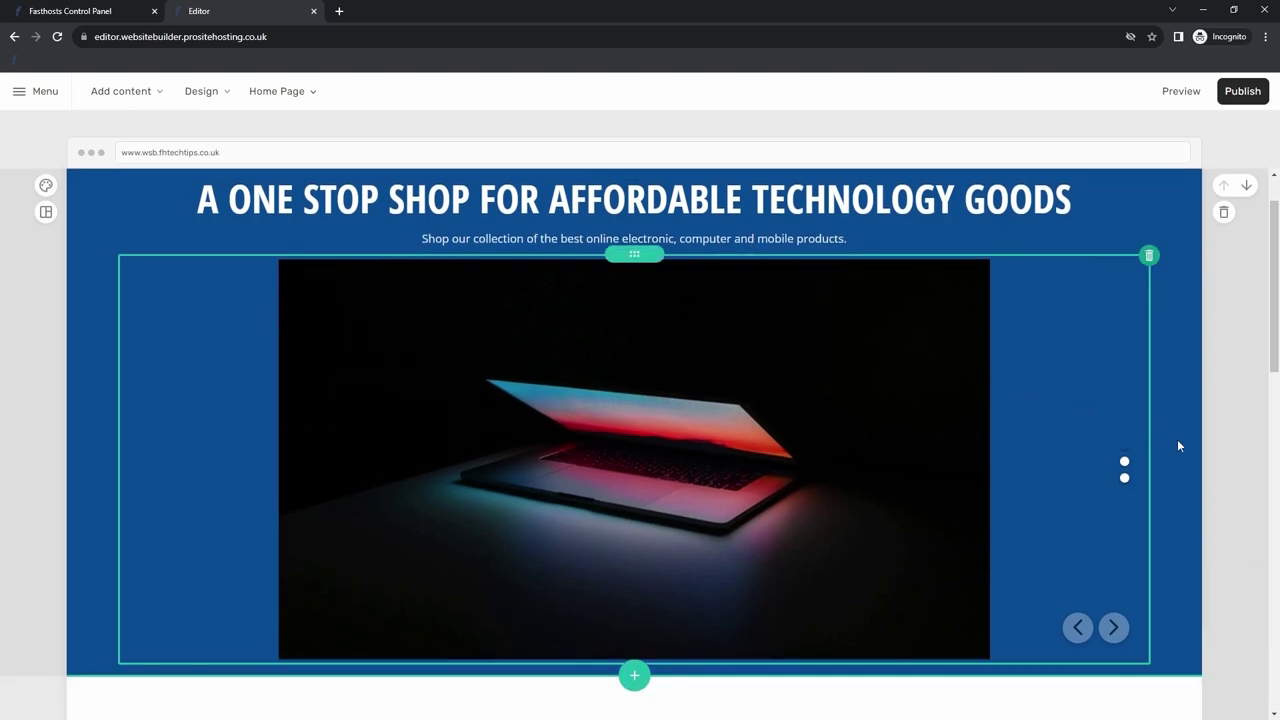
{"action": "scroll", "coordinate": [1183, 433], "scroll_direction": "down", "scroll_amount": 1}
{"action": "scroll", "coordinate": [1160, 430], "scroll_direction": "up", "scroll_amount": 2}
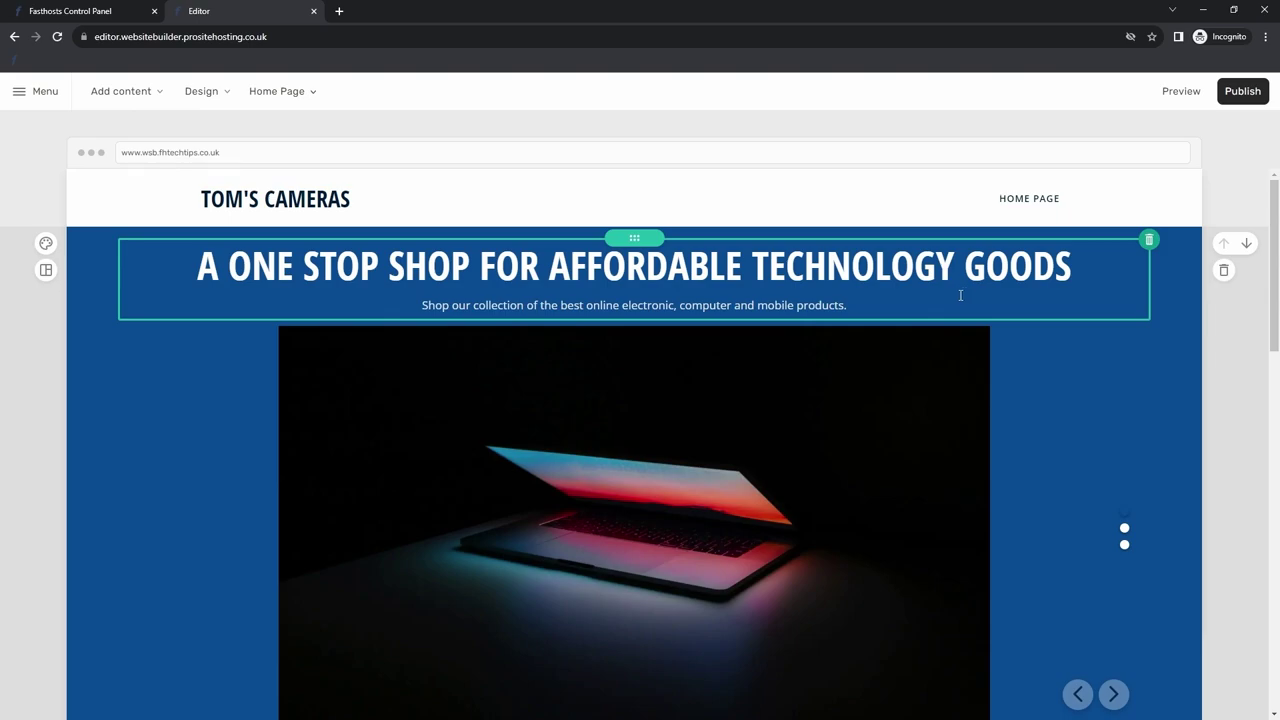
{"action": "scroll", "coordinate": [755, 476], "scroll_direction": "down", "scroll_amount": 1}
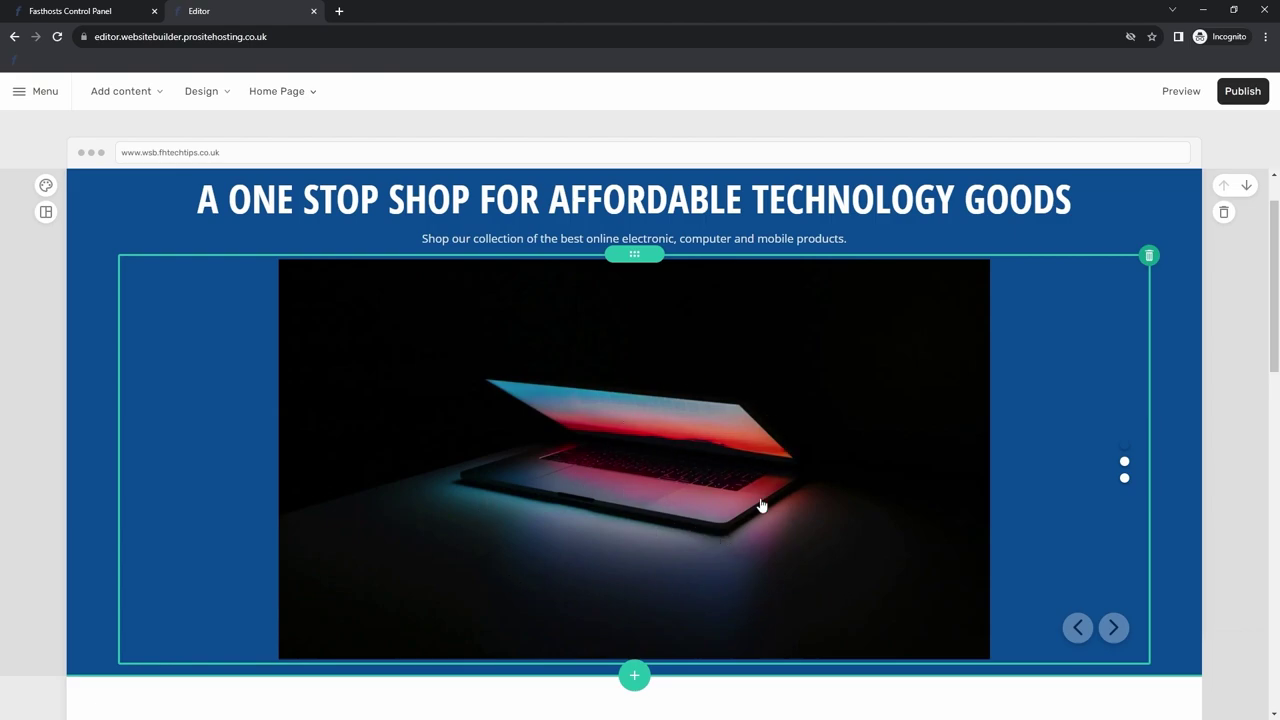
{"action": "scroll", "coordinate": [755, 489], "scroll_direction": "down", "scroll_amount": 3}
{"action": "scroll", "coordinate": [753, 486], "scroll_direction": "up", "scroll_amount": 3}
{"action": "scroll", "coordinate": [763, 486], "scroll_direction": "up", "scroll_amount": 1}
{"action": "scroll", "coordinate": [768, 476], "scroll_direction": "down", "scroll_amount": 1}
{"action": "scroll", "coordinate": [767, 481], "scroll_direction": "up", "scroll_amount": 1}
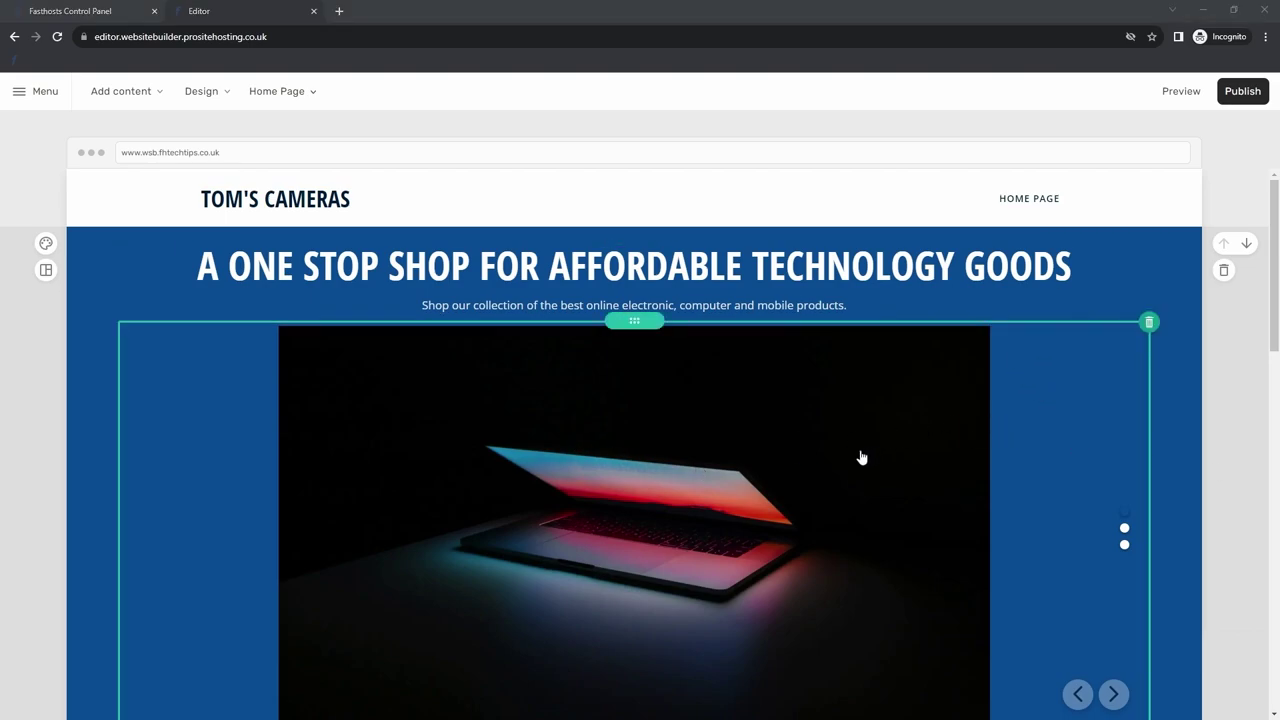
Replace the hero heading with "BUY, SELL OR TRADE USED PHOTO AND VIDEO KIT"
{"action": "left_click", "coordinate": [637, 274]}
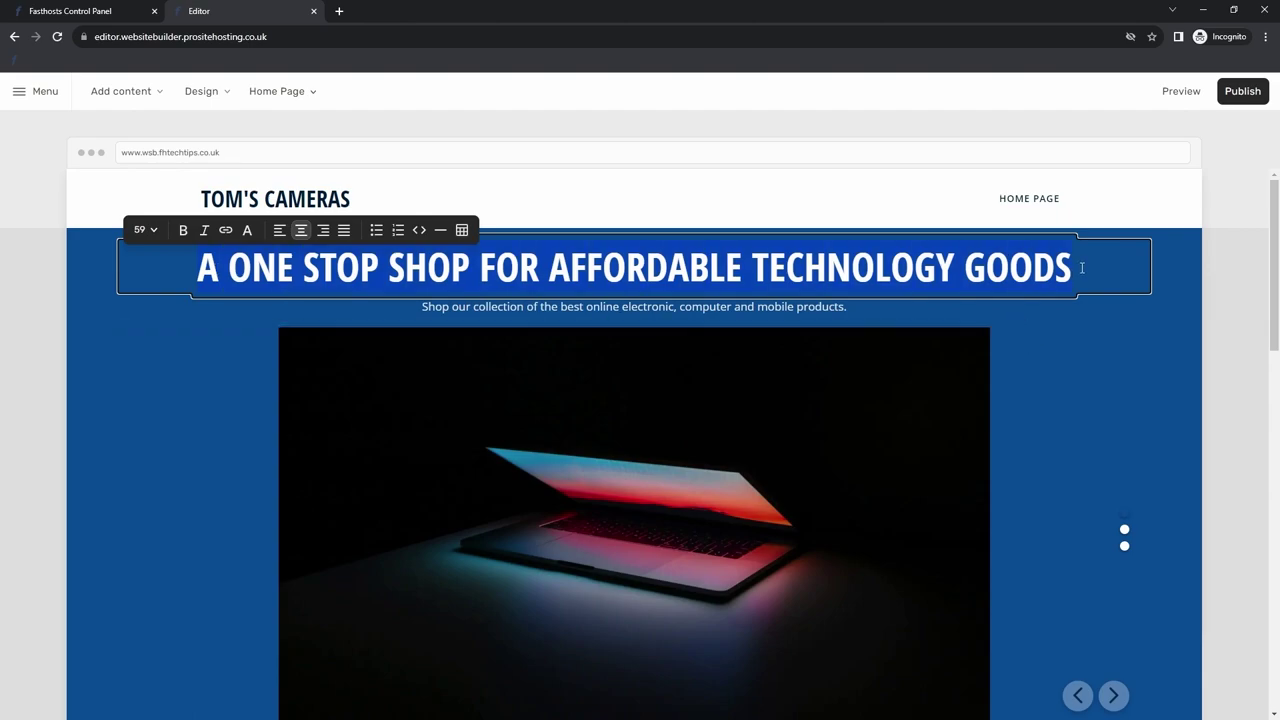
{"action": "type", "text": "BUY"}
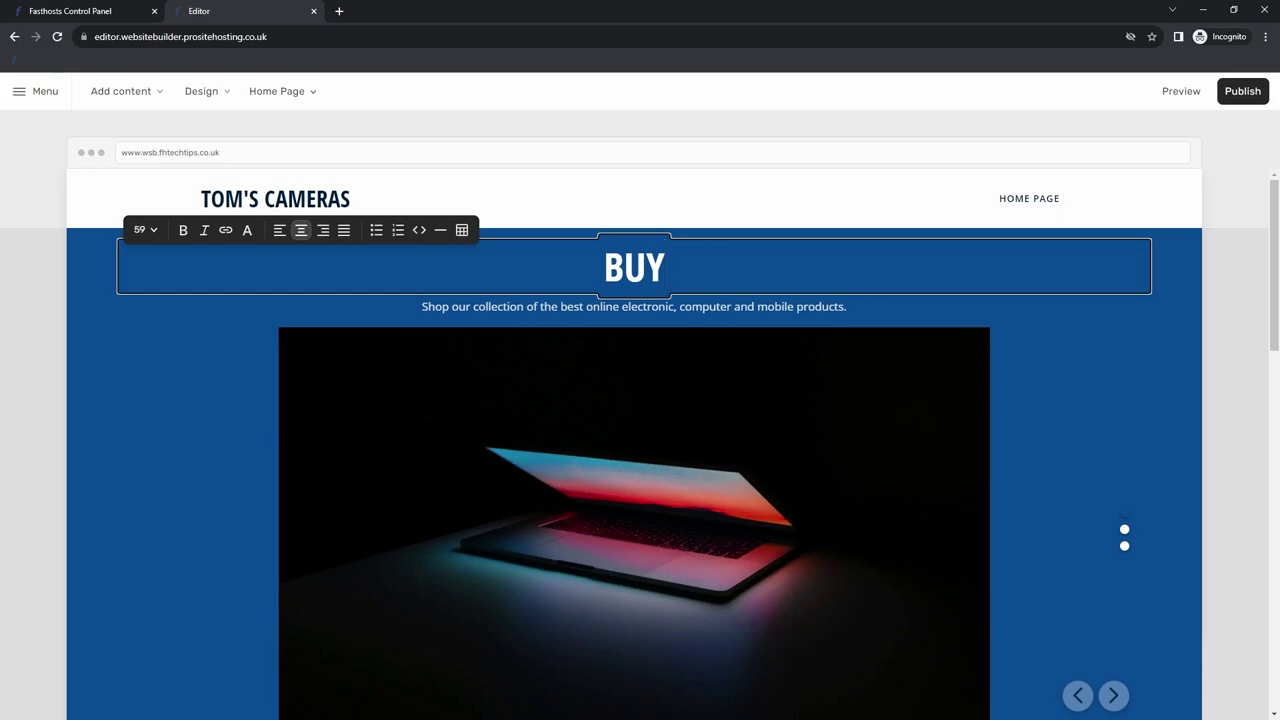
{"action": "type", "text": ", SE"}
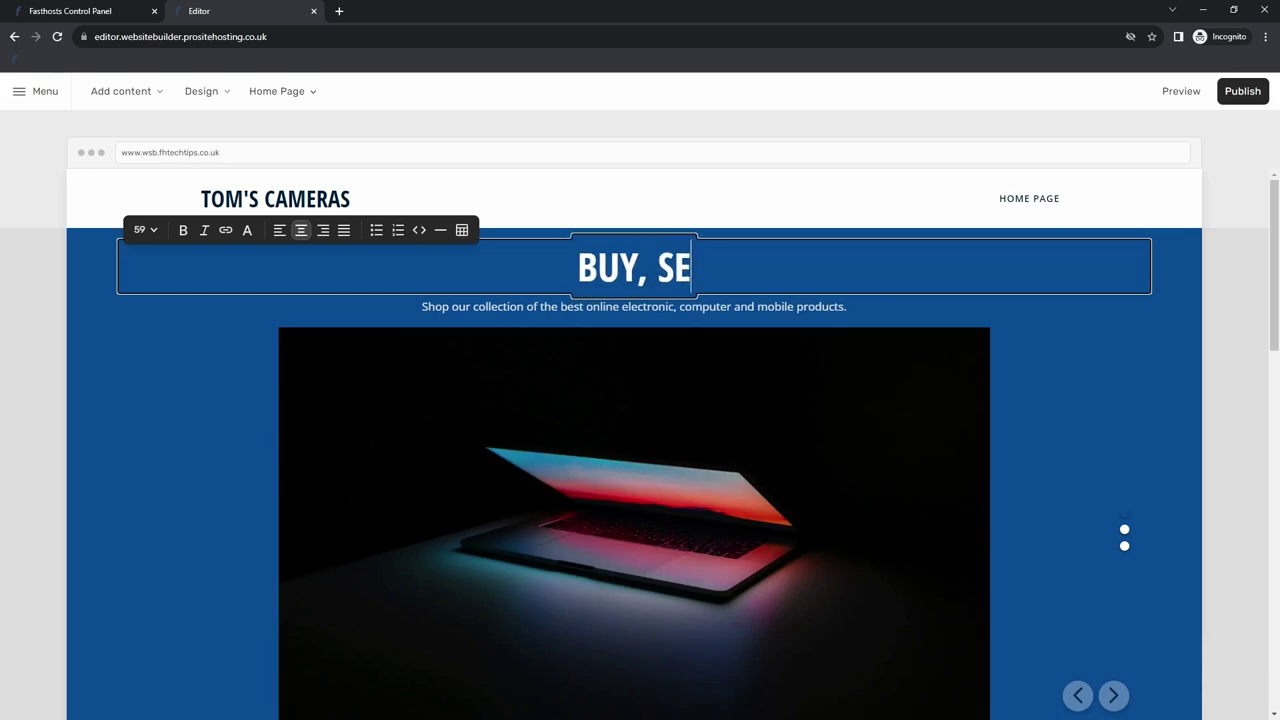
{"action": "type", "text": "LL OR TRADE US"}
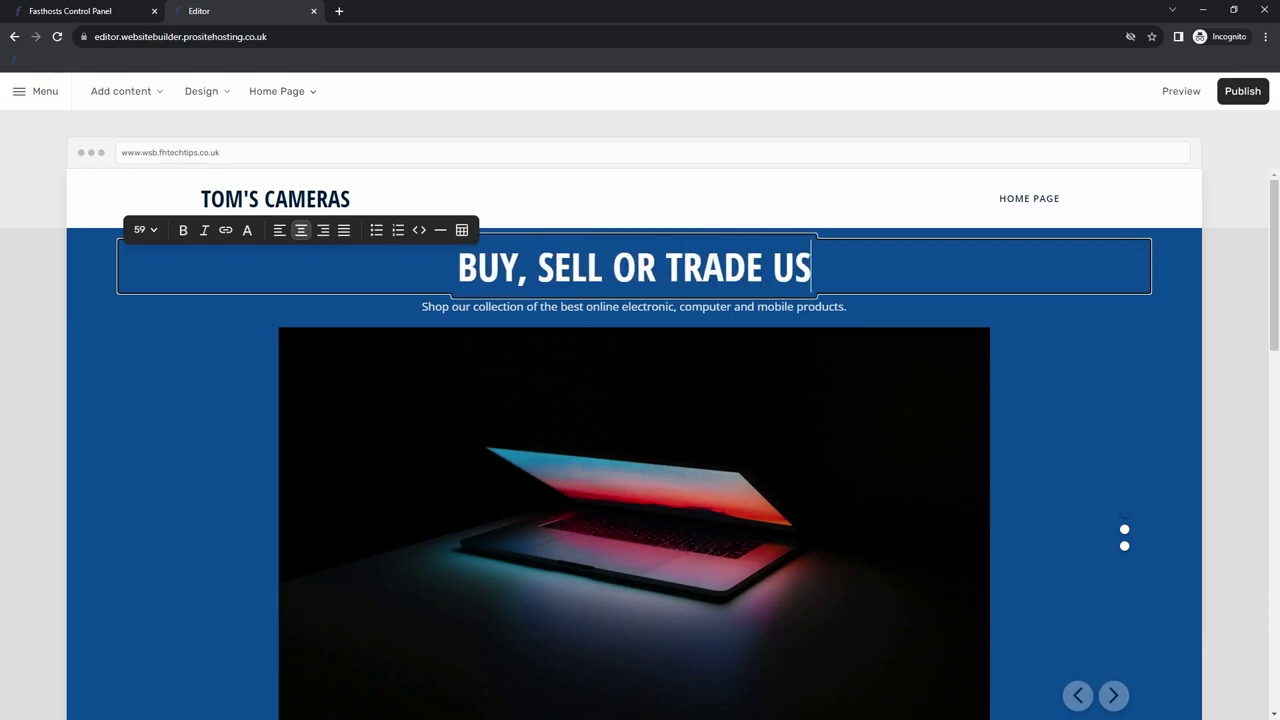
{"action": "type", "text": "ED PHOTO AND"}
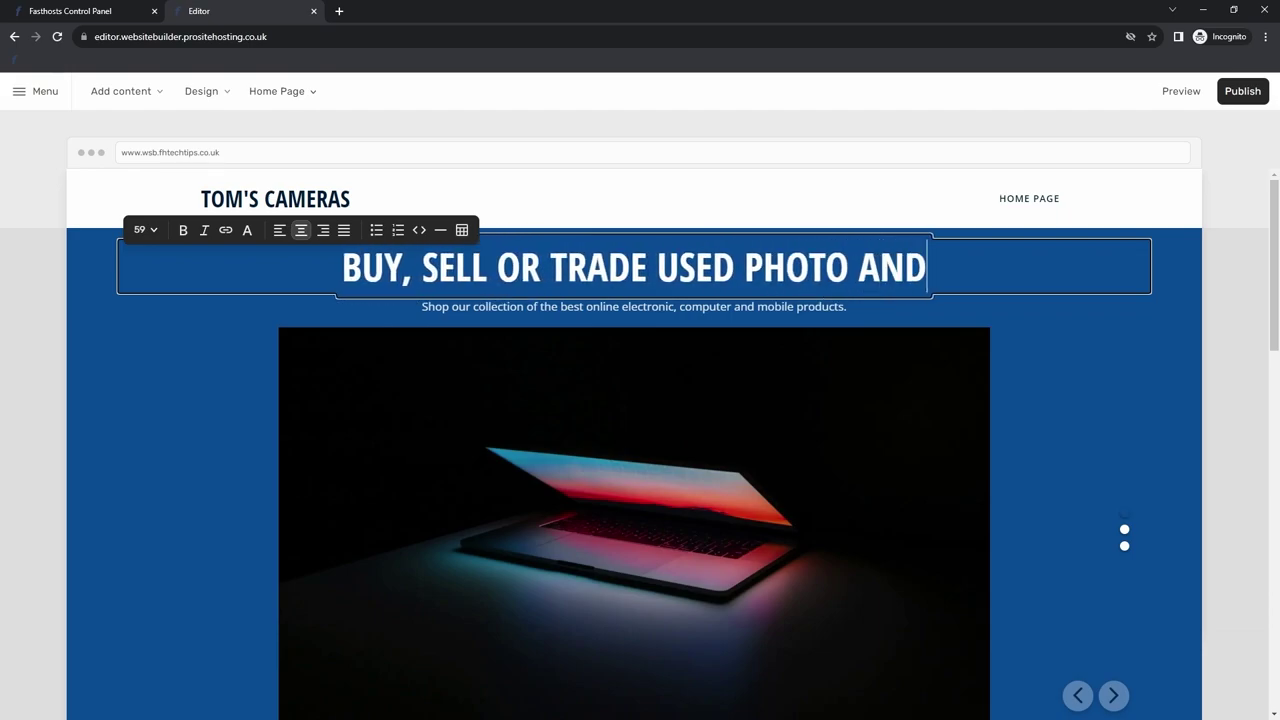
{"action": "type", "text": " VIDEO KIT"}
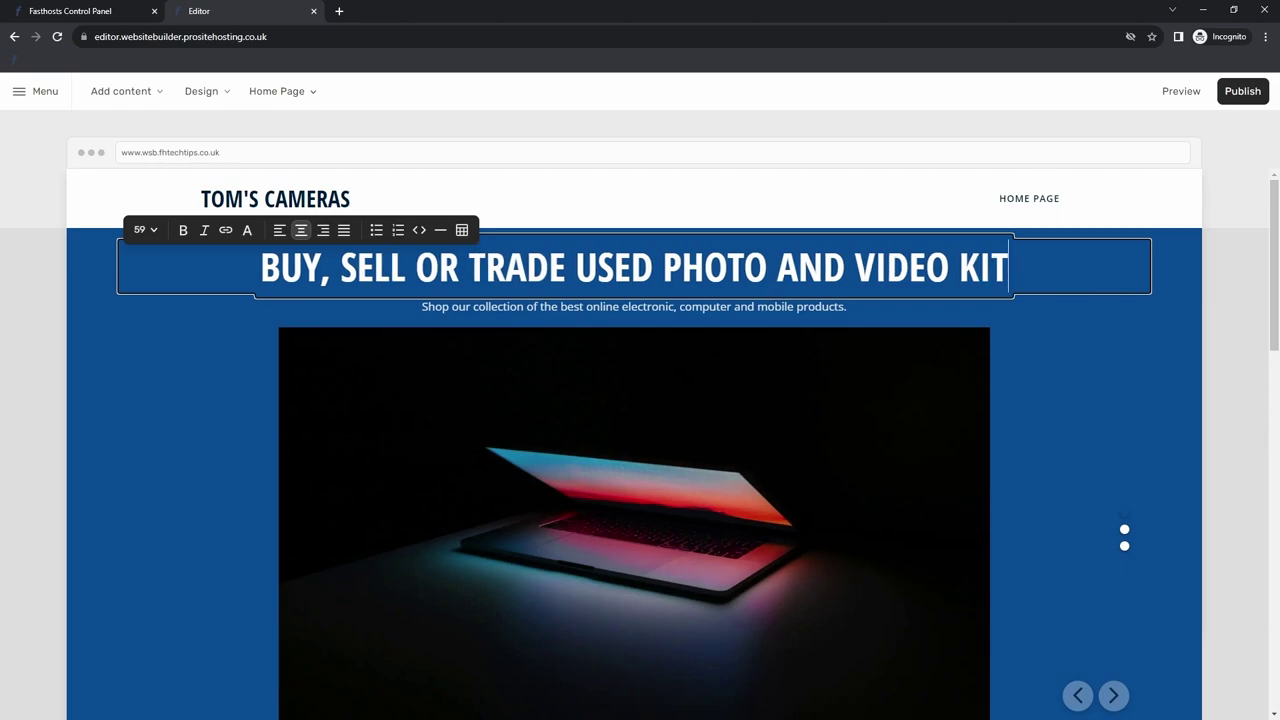
{"action": "key", "text": "alt+Tab"}
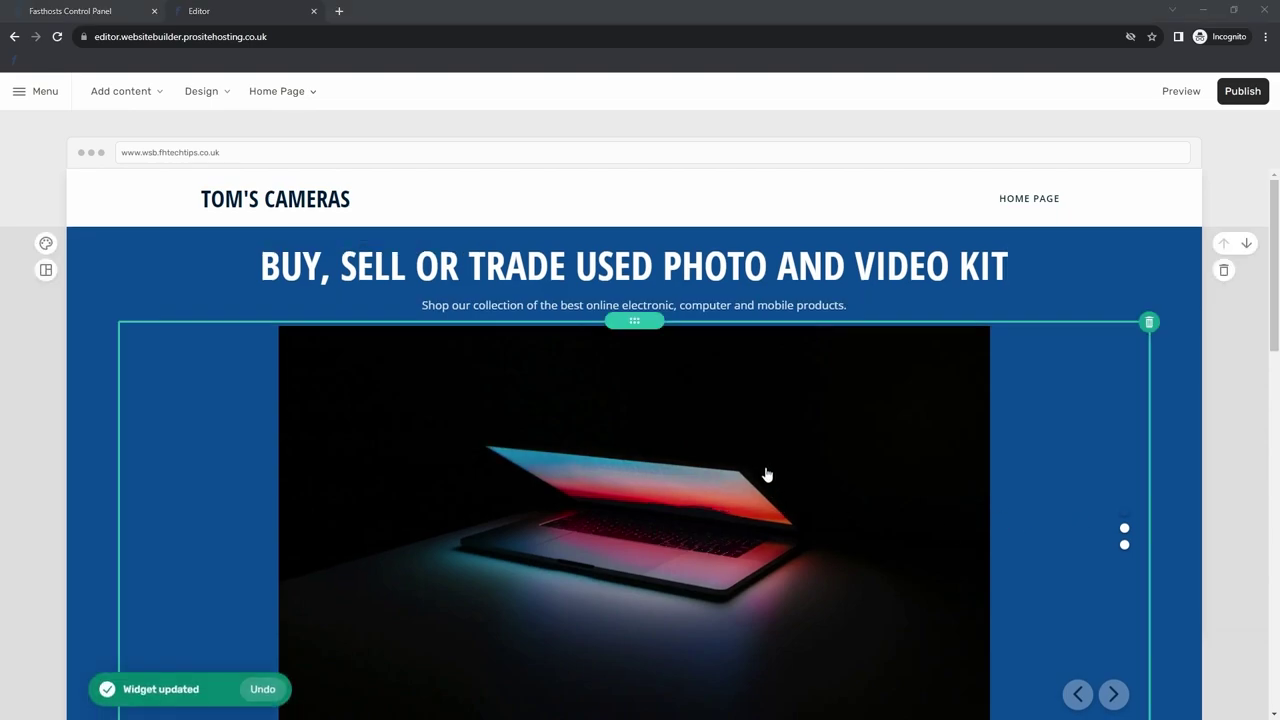
{"action": "left_click", "coordinate": [665, 304]}
{"action": "key", "text": "Escape"}
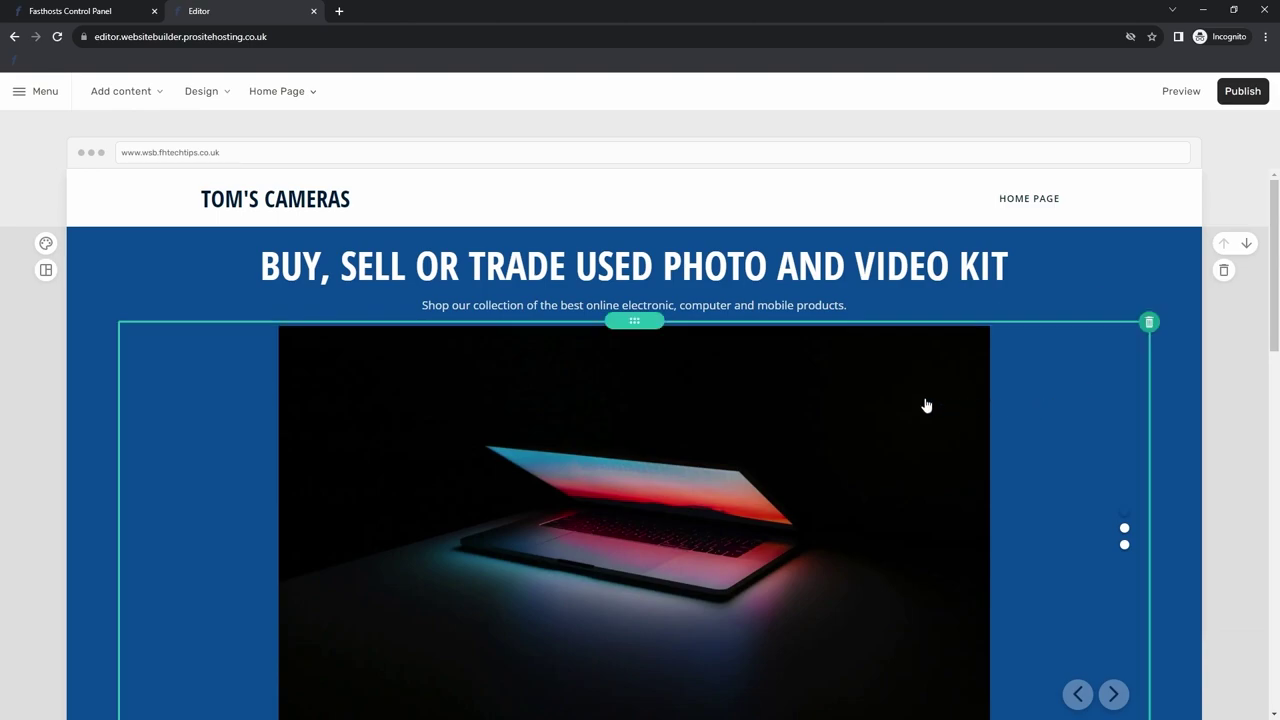
{"action": "scroll", "coordinate": [780, 382], "scroll_direction": "down", "scroll_amount": 1}
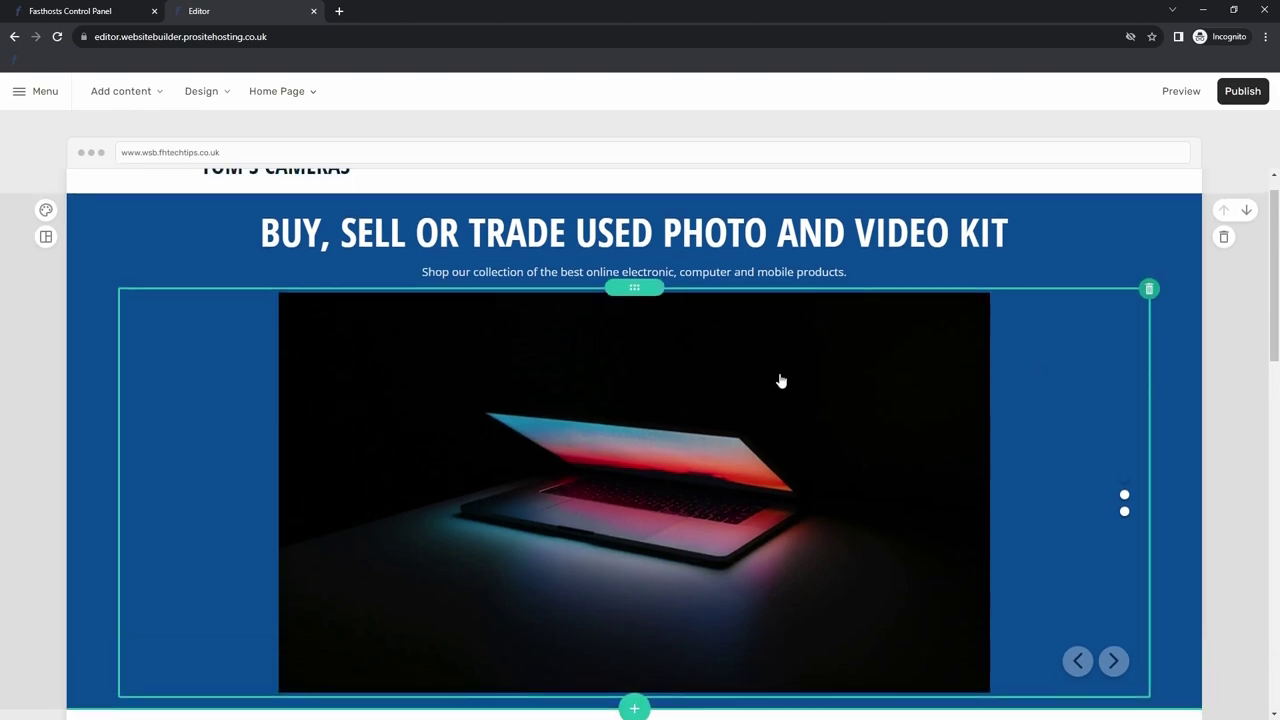
{"action": "scroll", "coordinate": [785, 390], "scroll_direction": "up", "scroll_amount": 1}
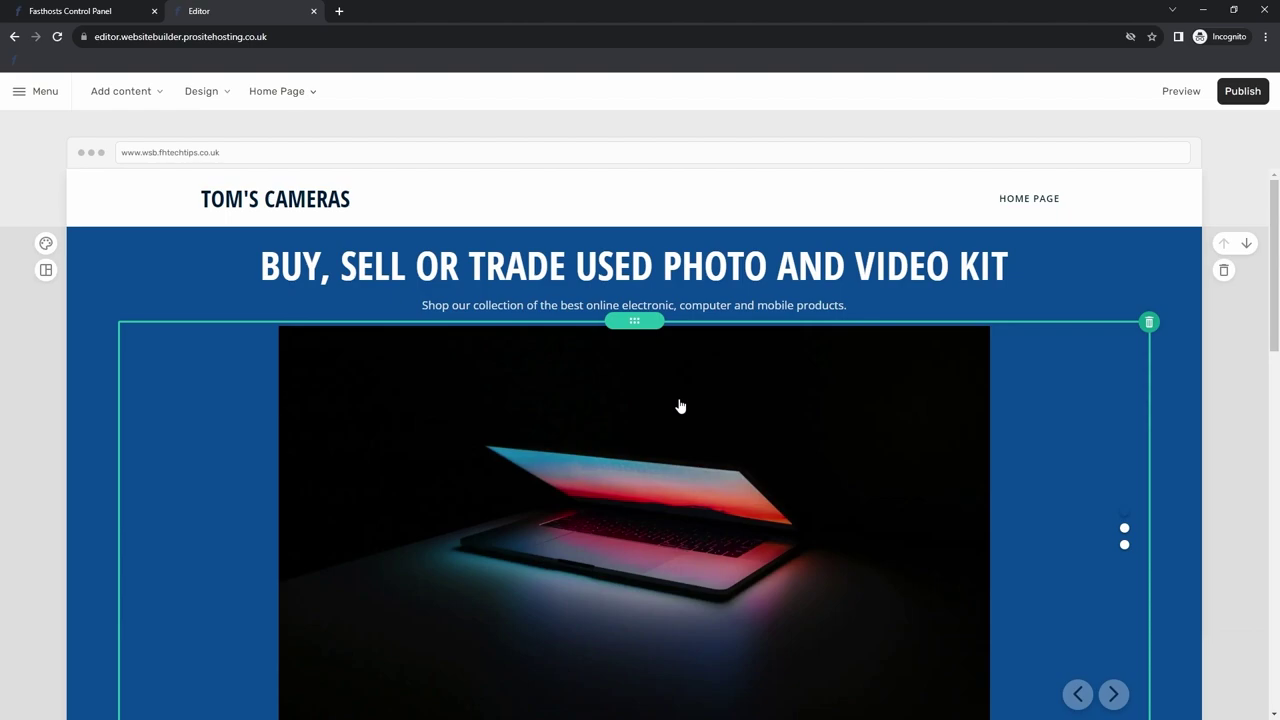
Preview the site at desktop size and examine the hero heading, slideshow and sections below, returning to the editor when finished
{"action": "scroll", "coordinate": [690, 406], "scroll_direction": "down", "scroll_amount": 5}
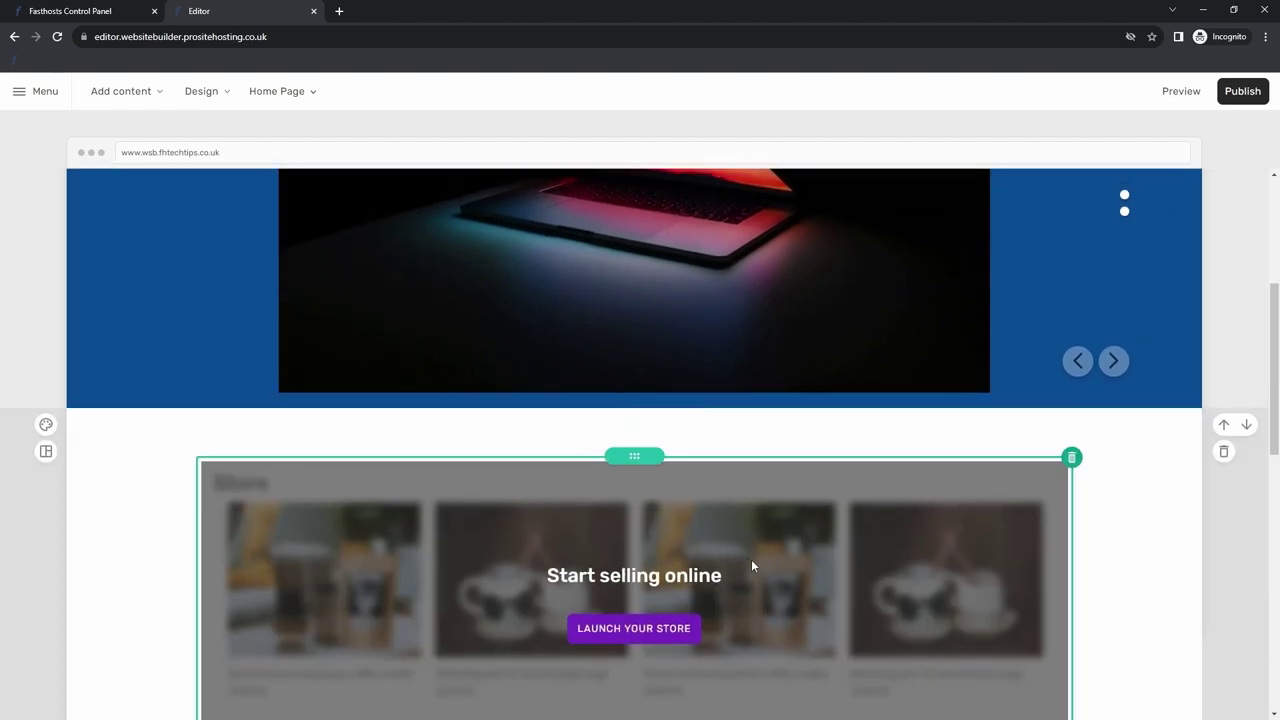
{"action": "scroll", "coordinate": [751, 566], "scroll_direction": "up", "scroll_amount": 3}
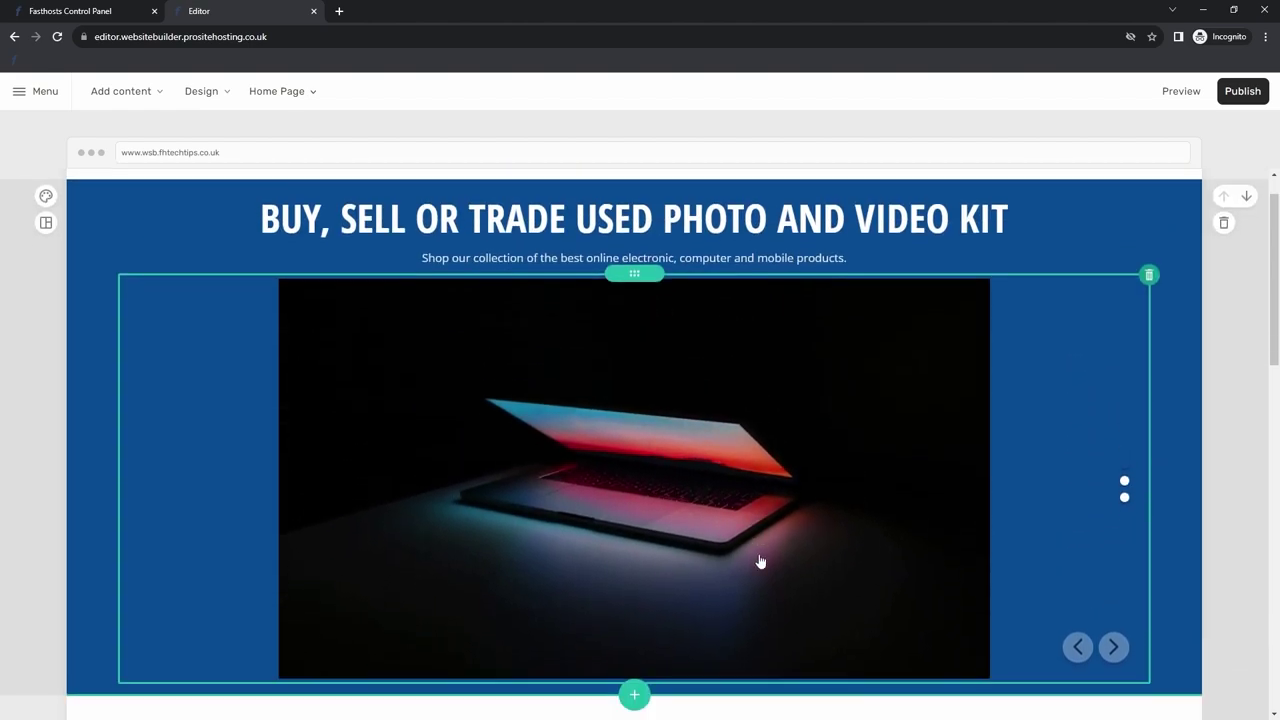
{"action": "scroll", "coordinate": [760, 562], "scroll_direction": "down", "scroll_amount": 1}
{"action": "left_click", "coordinate": [1181, 95]}
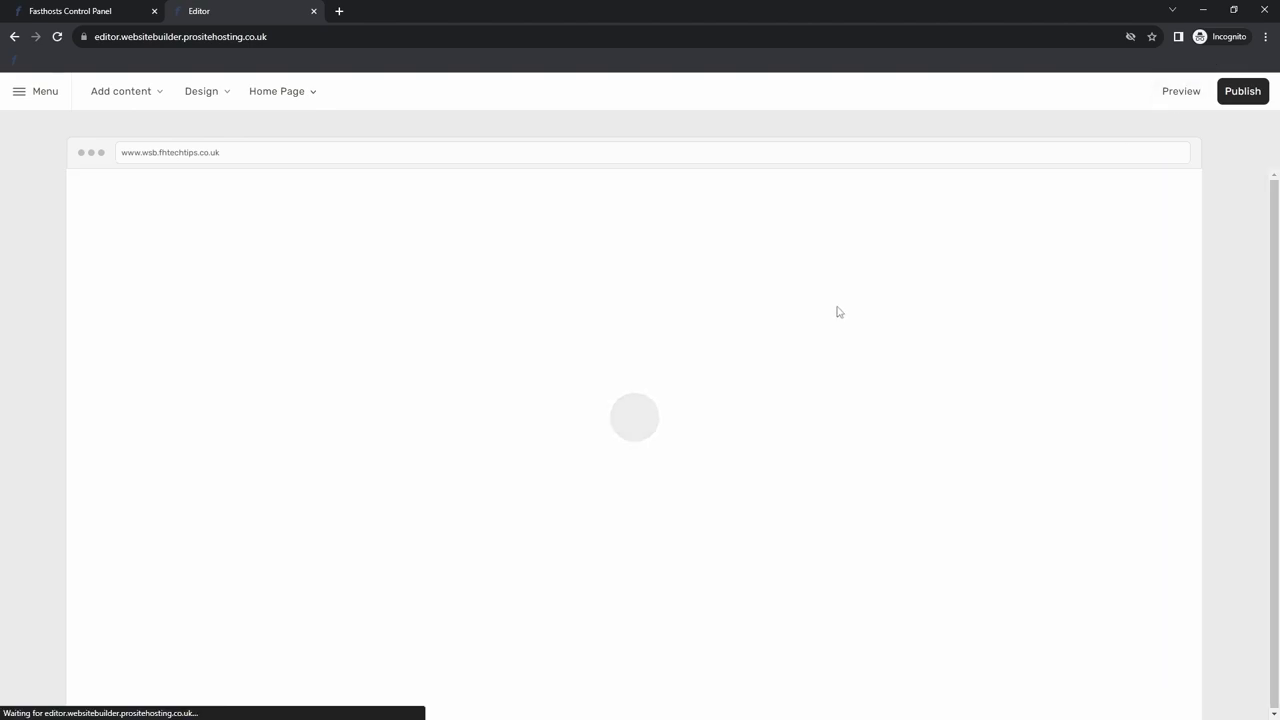
{"action": "scroll", "coordinate": [750, 355], "scroll_direction": "down", "scroll_amount": 2}
{"action": "scroll", "coordinate": [636, 510], "scroll_direction": "down", "scroll_amount": 4}
{"action": "scroll", "coordinate": [636, 510], "scroll_direction": "up", "scroll_amount": 2}
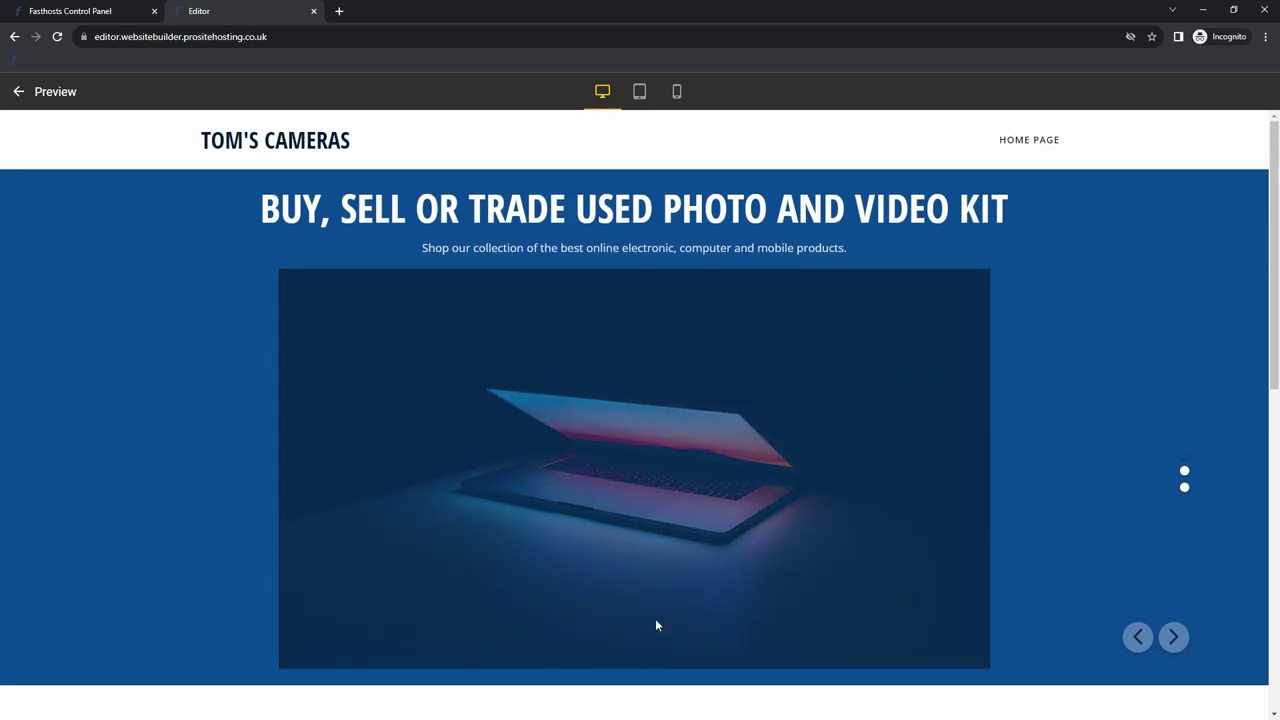
{"action": "scroll", "coordinate": [551, 700], "scroll_direction": "down", "scroll_amount": 1}
{"action": "scroll", "coordinate": [548, 670], "scroll_direction": "down", "scroll_amount": 1}
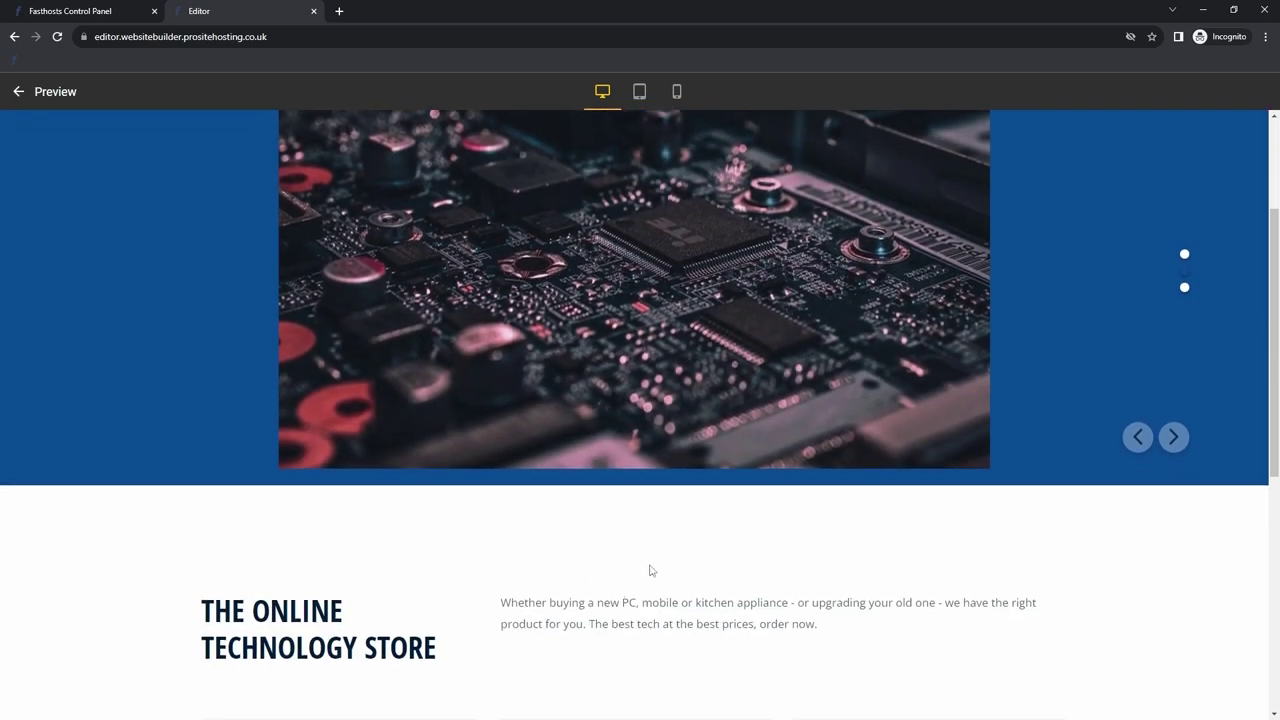
{"action": "scroll", "coordinate": [643, 574], "scroll_direction": "up", "scroll_amount": 2}
{"action": "scroll", "coordinate": [644, 575], "scroll_direction": "down", "scroll_amount": 1}
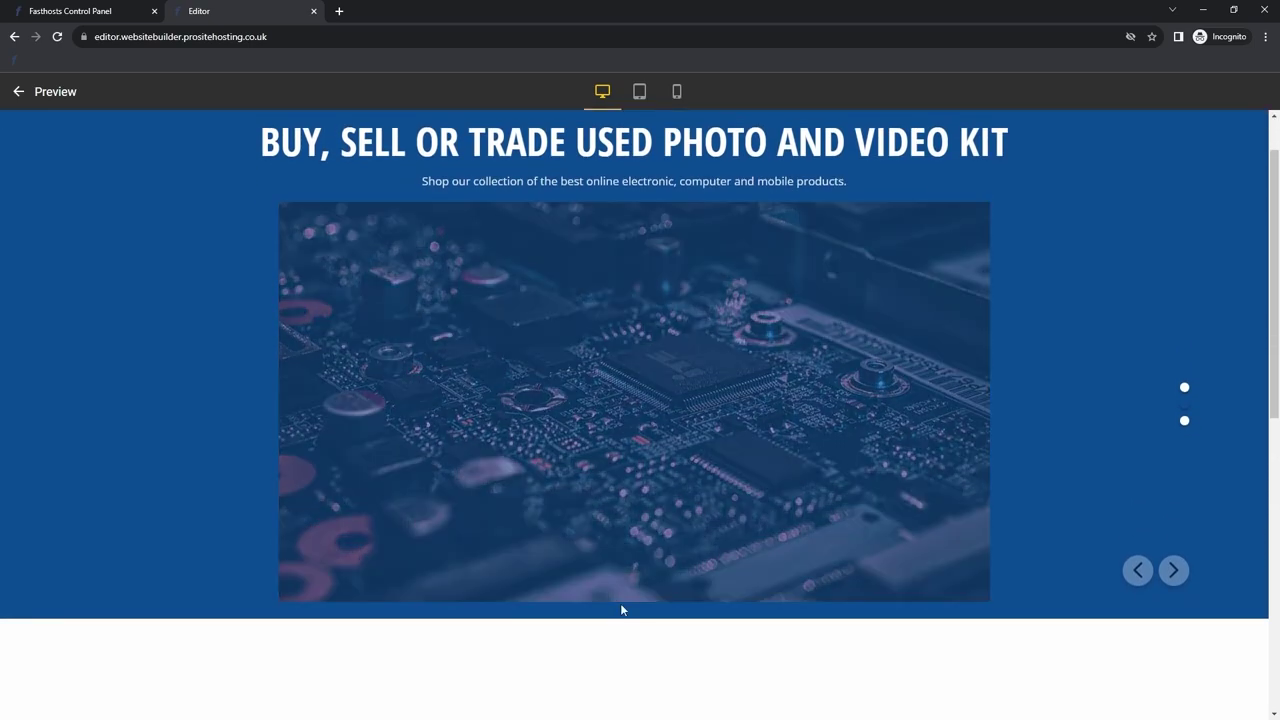
{"action": "scroll", "coordinate": [600, 608], "scroll_direction": "down", "scroll_amount": 1}
{"action": "scroll", "coordinate": [540, 615], "scroll_direction": "up", "scroll_amount": 2}
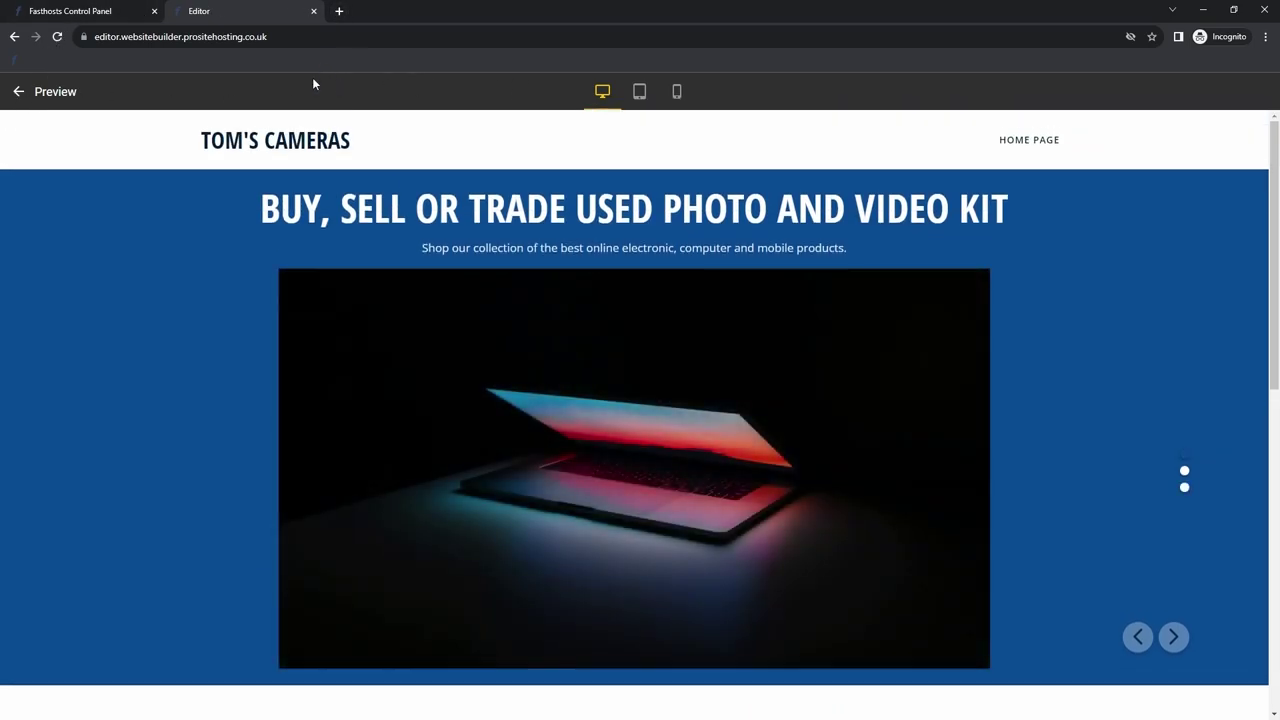
{"action": "left_click", "coordinate": [60, 94]}
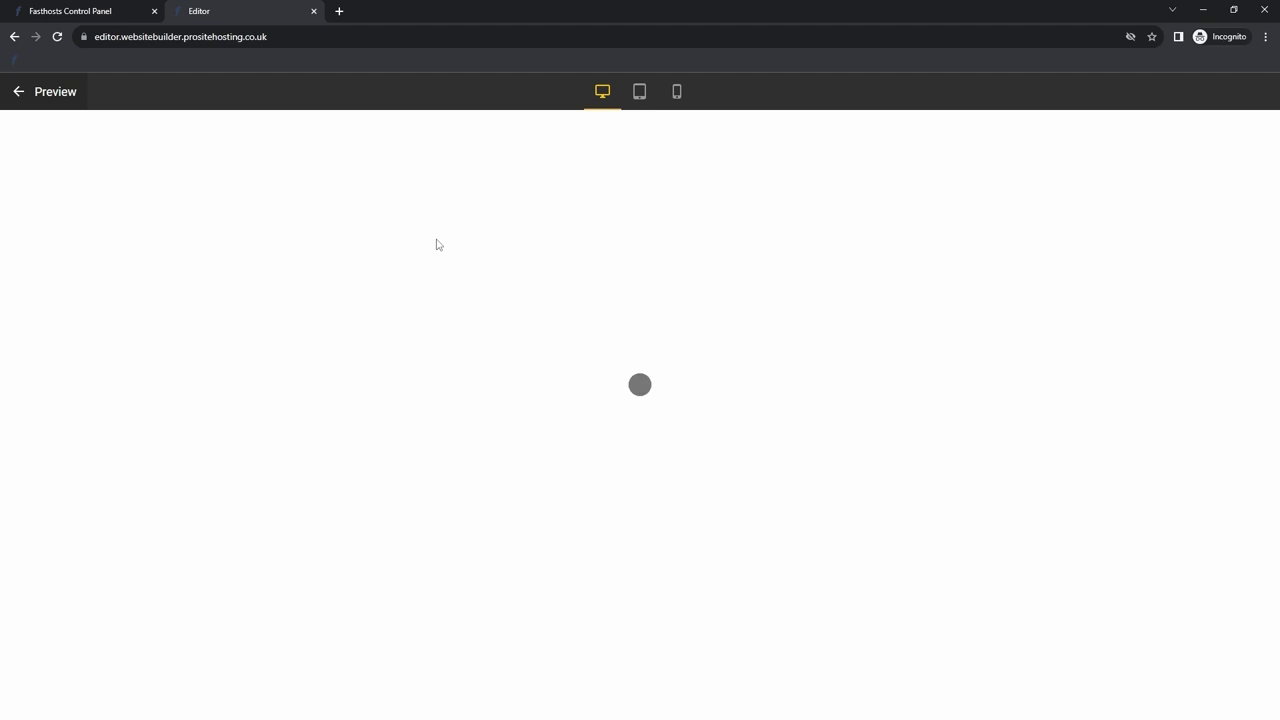
Rearrange the hero section so the heading and paragraph sit to the left of the slideshow, and check the layout in the preview
{"action": "scroll", "coordinate": [720, 352], "scroll_direction": "down", "scroll_amount": 1}
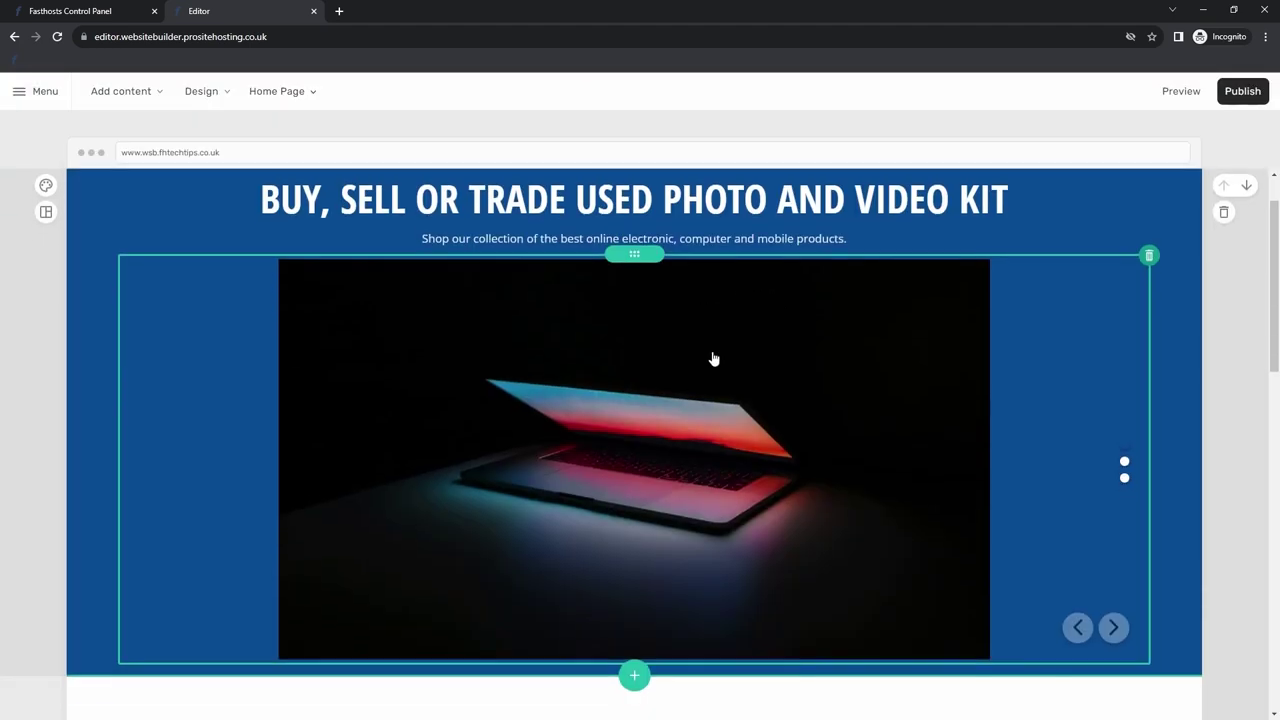
{"action": "scroll", "coordinate": [603, 297], "scroll_direction": "up", "scroll_amount": 1}
{"action": "left_click", "coordinate": [615, 278]}
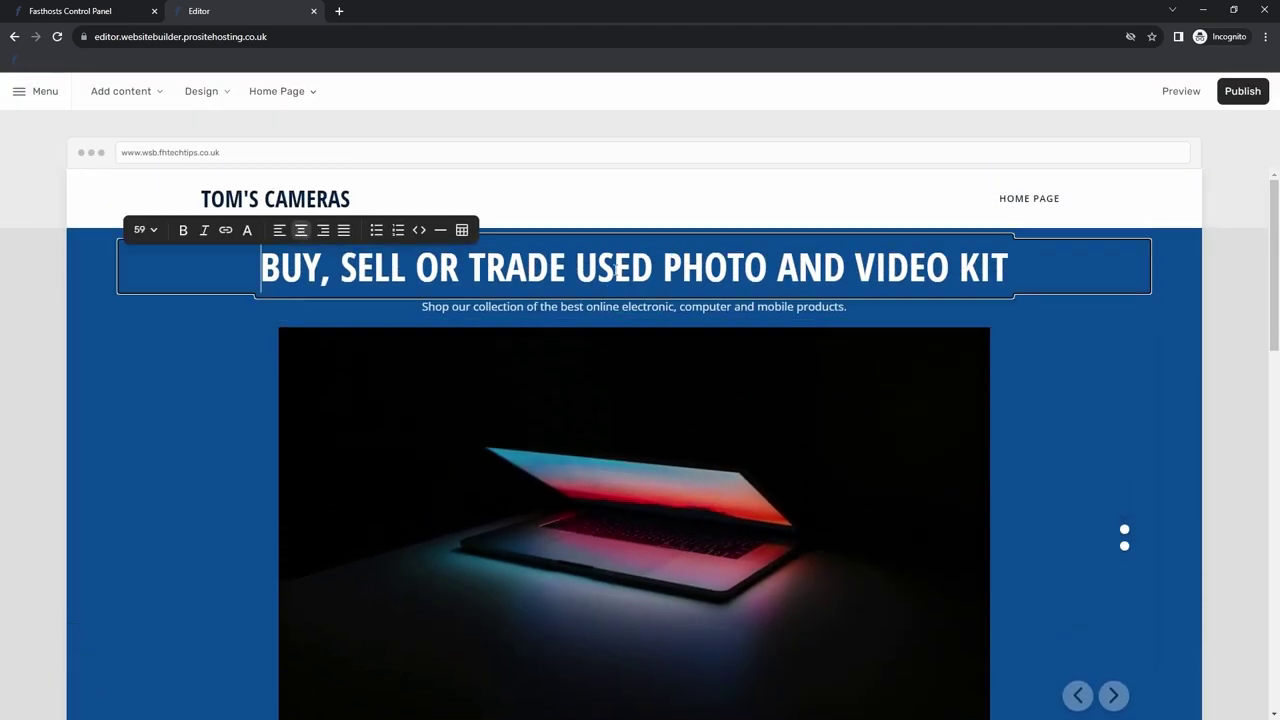
{"action": "left_click", "coordinate": [611, 237]}
{"action": "left_click_drag", "start_coordinate": [615, 233], "coordinate": [138, 510]}
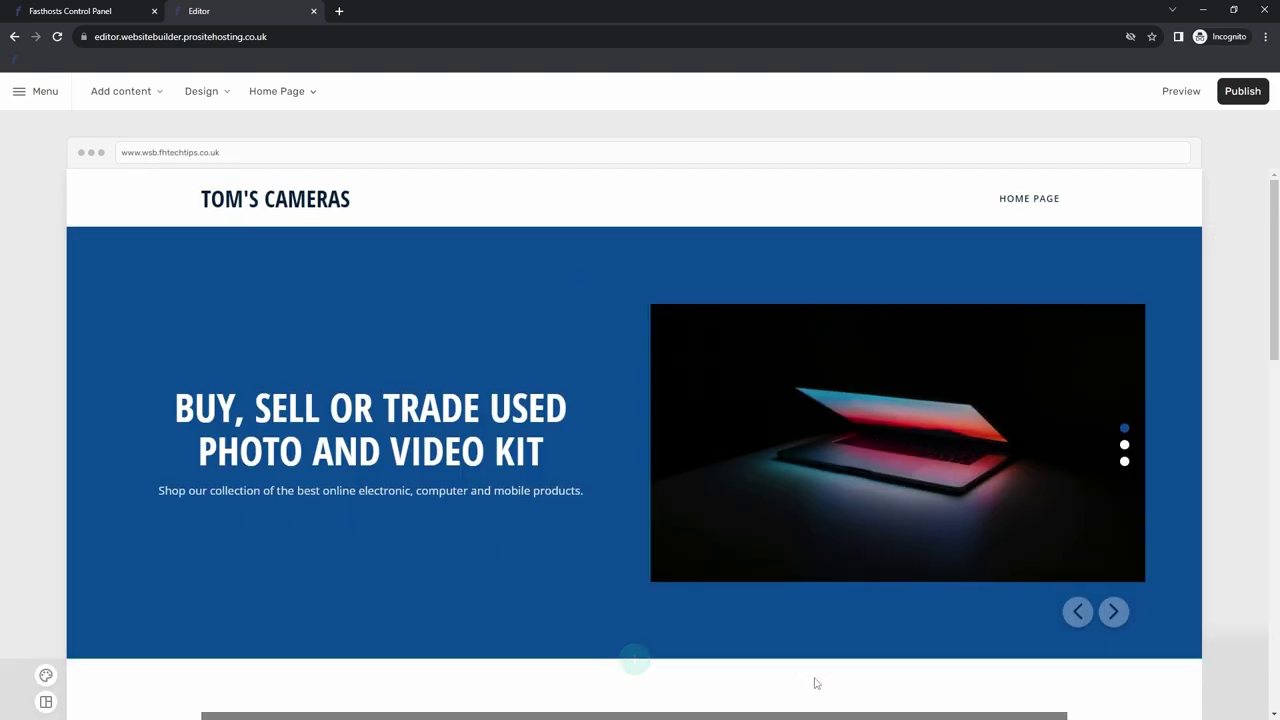
{"action": "left_click", "coordinate": [1190, 93]}
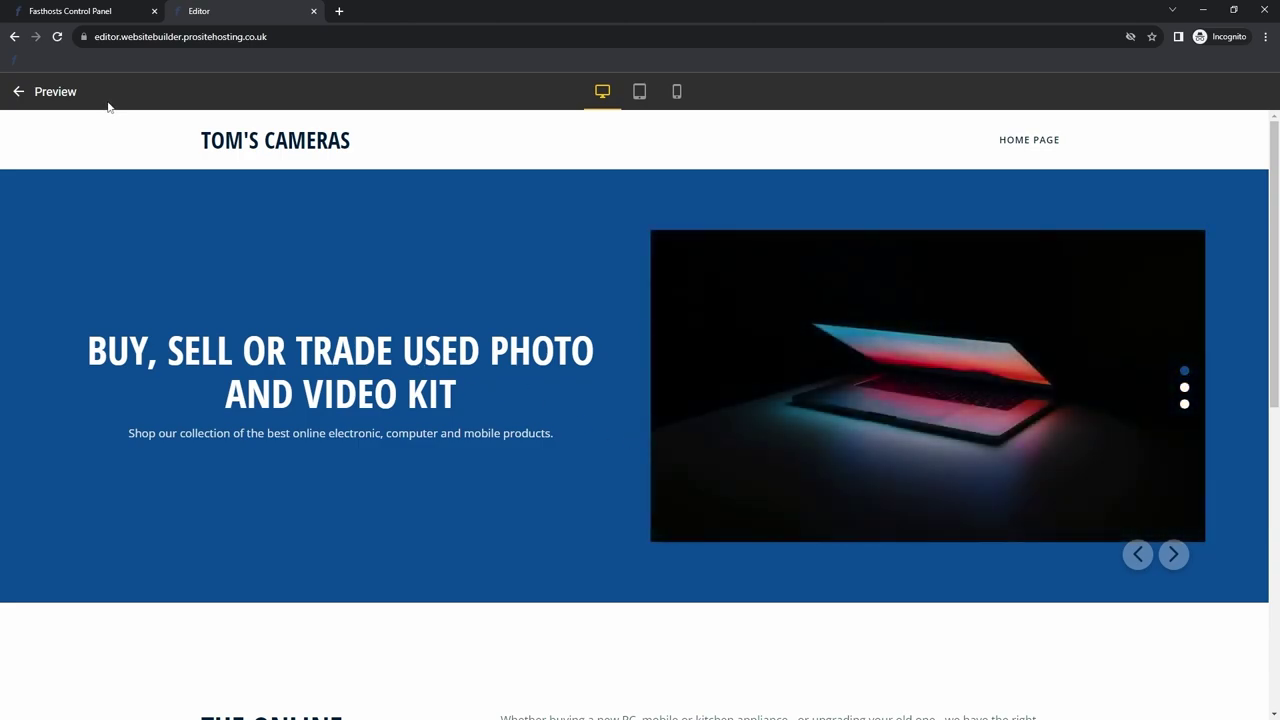
{"action": "left_click", "coordinate": [68, 98]}
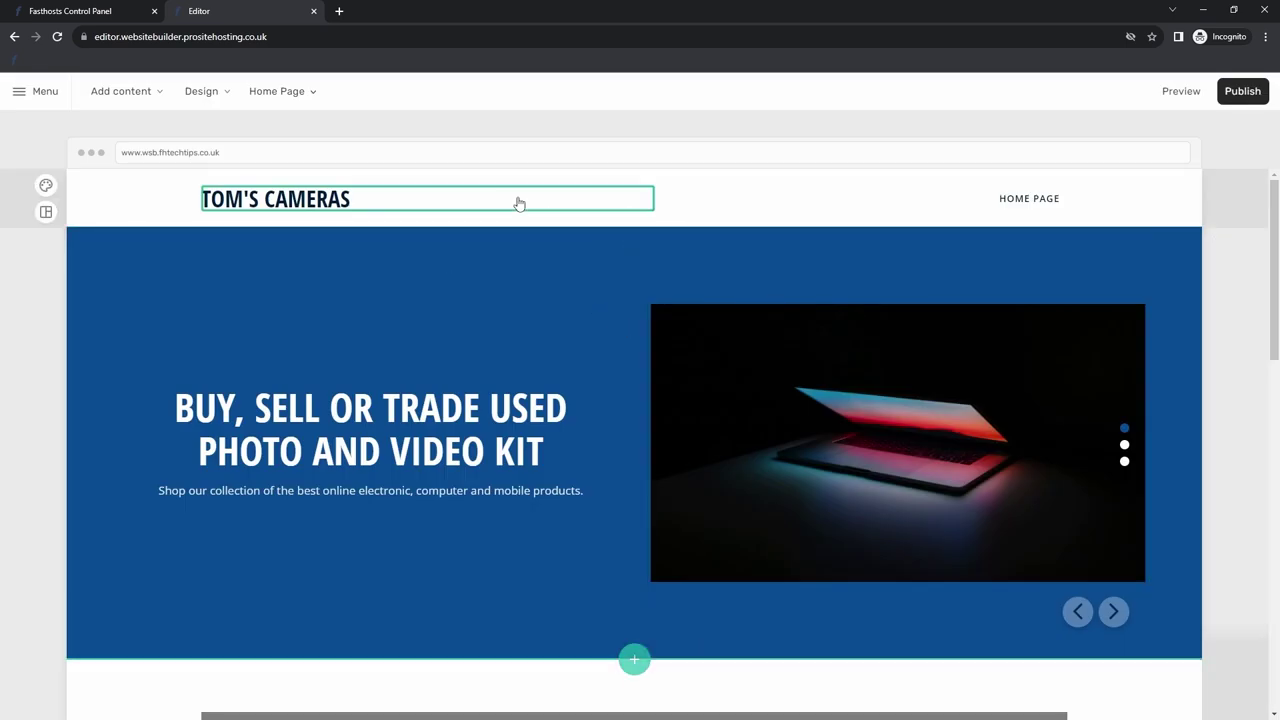
Add a Button widget below the hero paragraph and centre-align it
{"action": "left_click", "coordinate": [152, 92]}
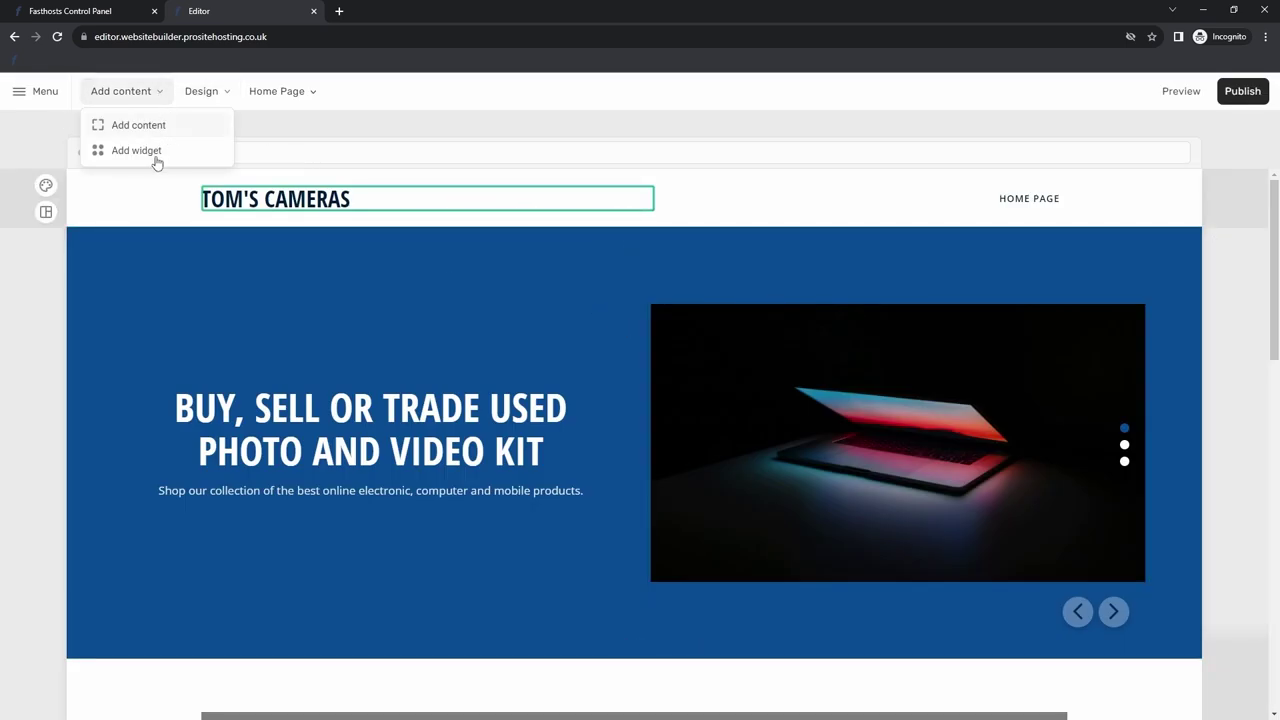
{"action": "left_click", "coordinate": [156, 159]}
{"action": "left_click_drag", "start_coordinate": [78, 346], "coordinate": [345, 459]}
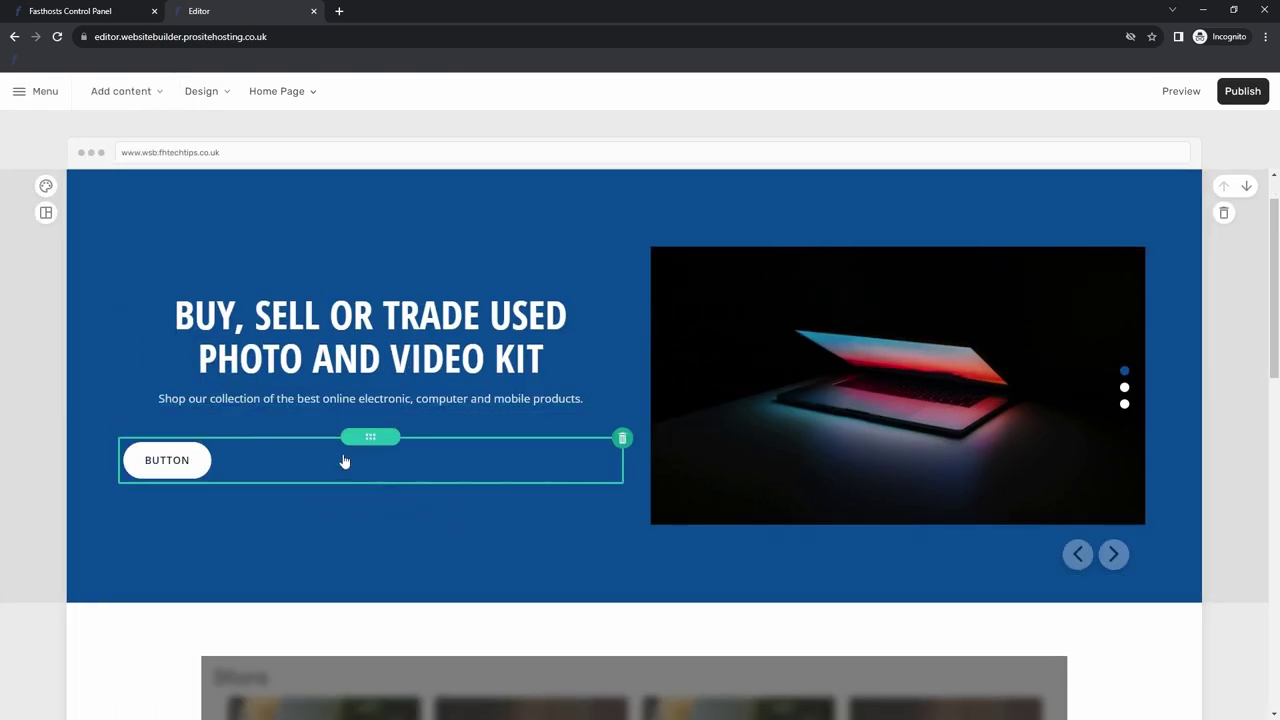
{"action": "left_click", "coordinate": [205, 468]}
{"action": "left_click", "coordinate": [1099, 562]}
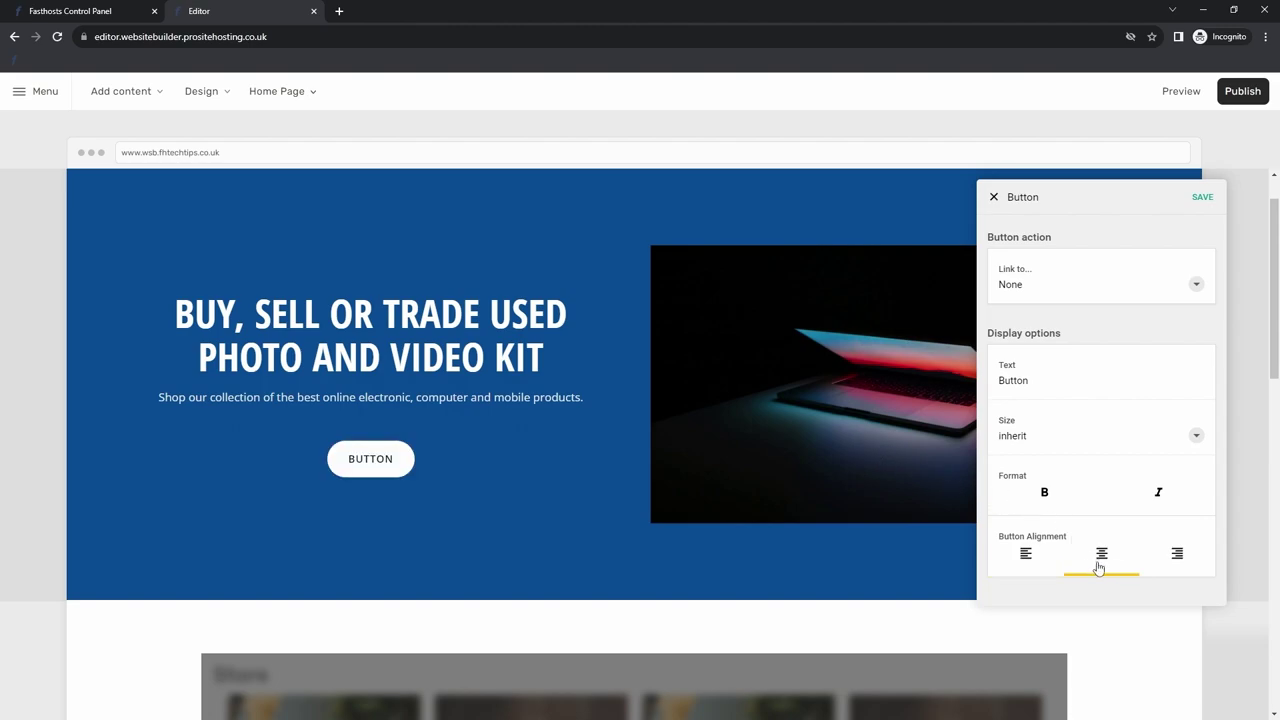
{"action": "left_click", "coordinate": [588, 228]}
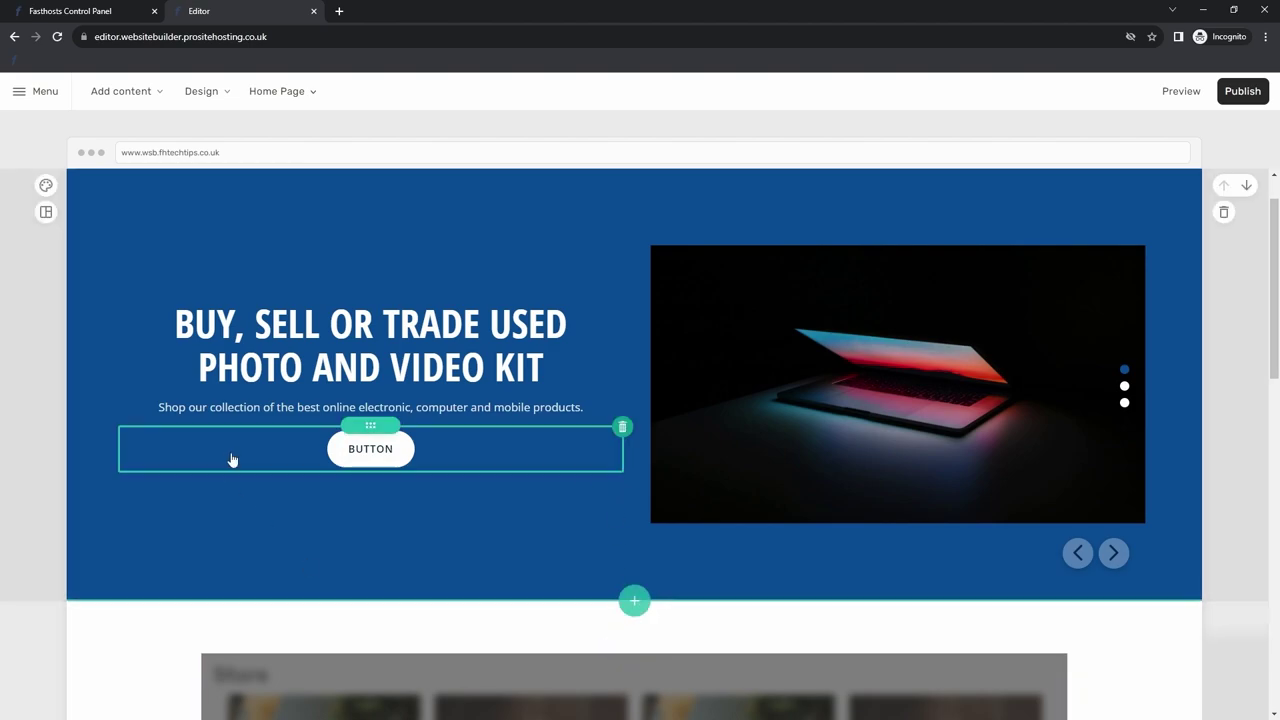
Insert a Spacer widget between the hero paragraph and the button and set its height to about 112 px
{"action": "left_click", "coordinate": [88, 92]}
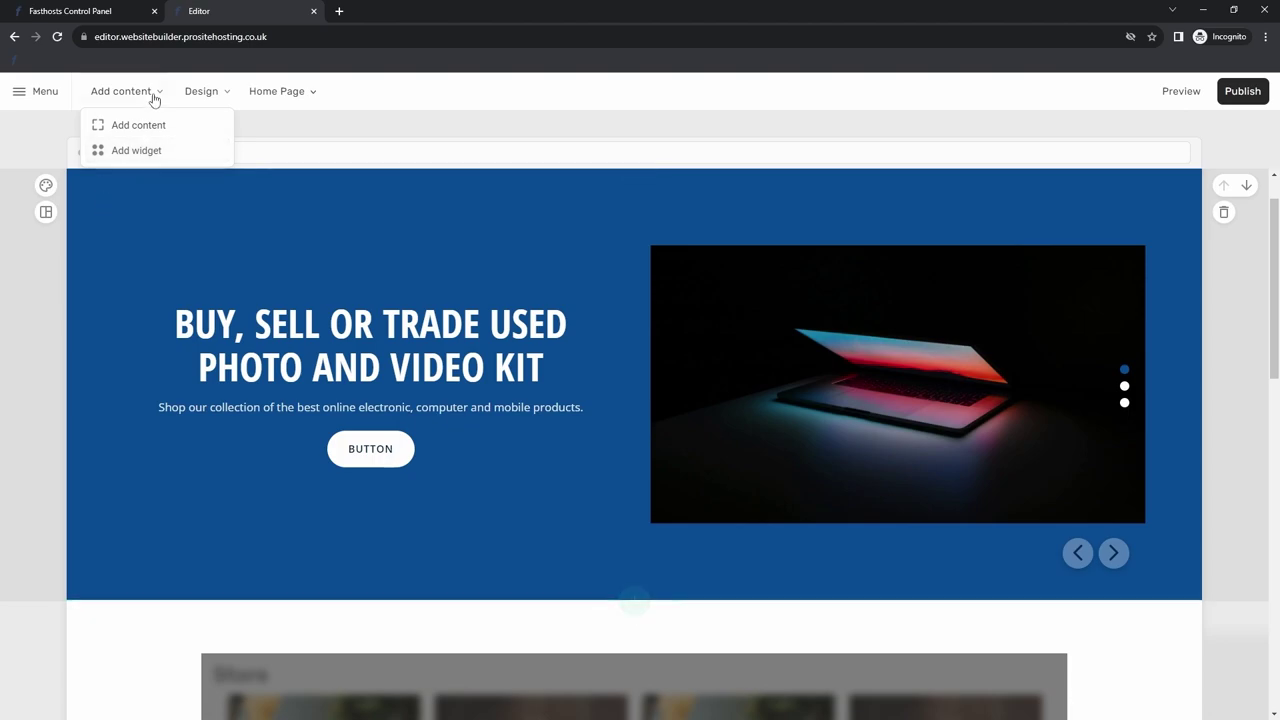
{"action": "left_click", "coordinate": [156, 151]}
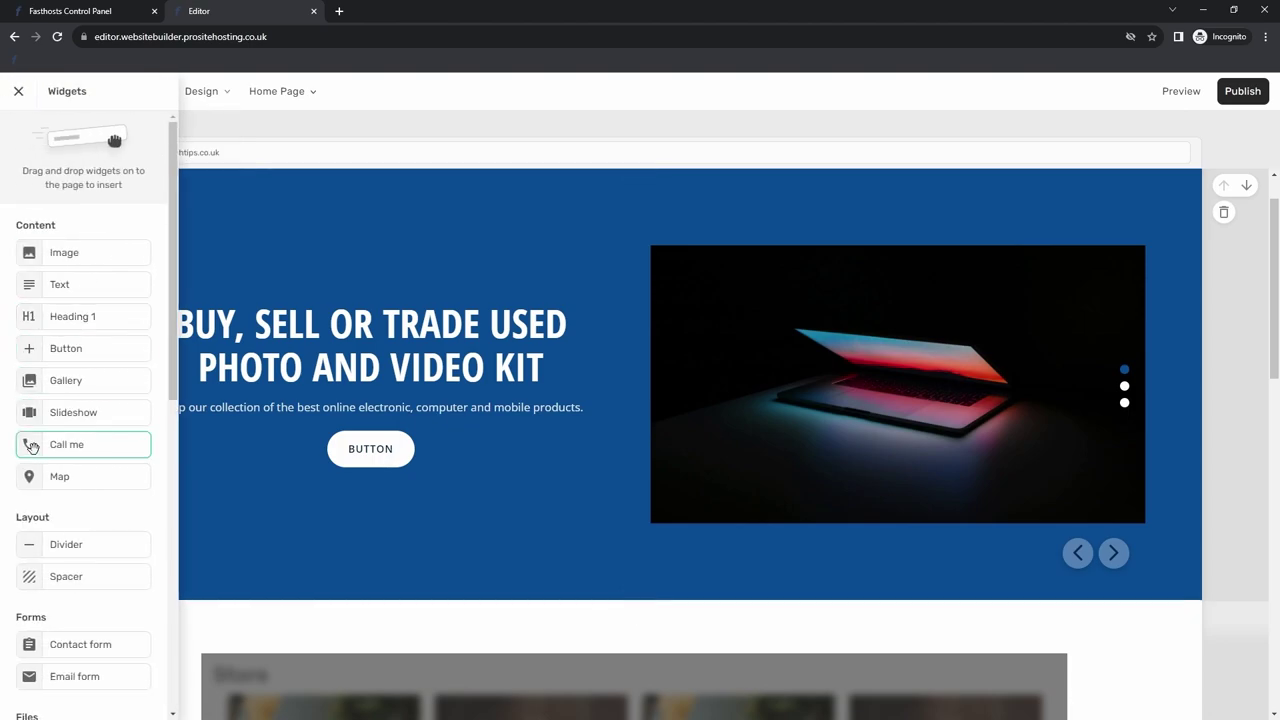
{"action": "left_click_drag", "start_coordinate": [63, 576], "coordinate": [380, 446]}
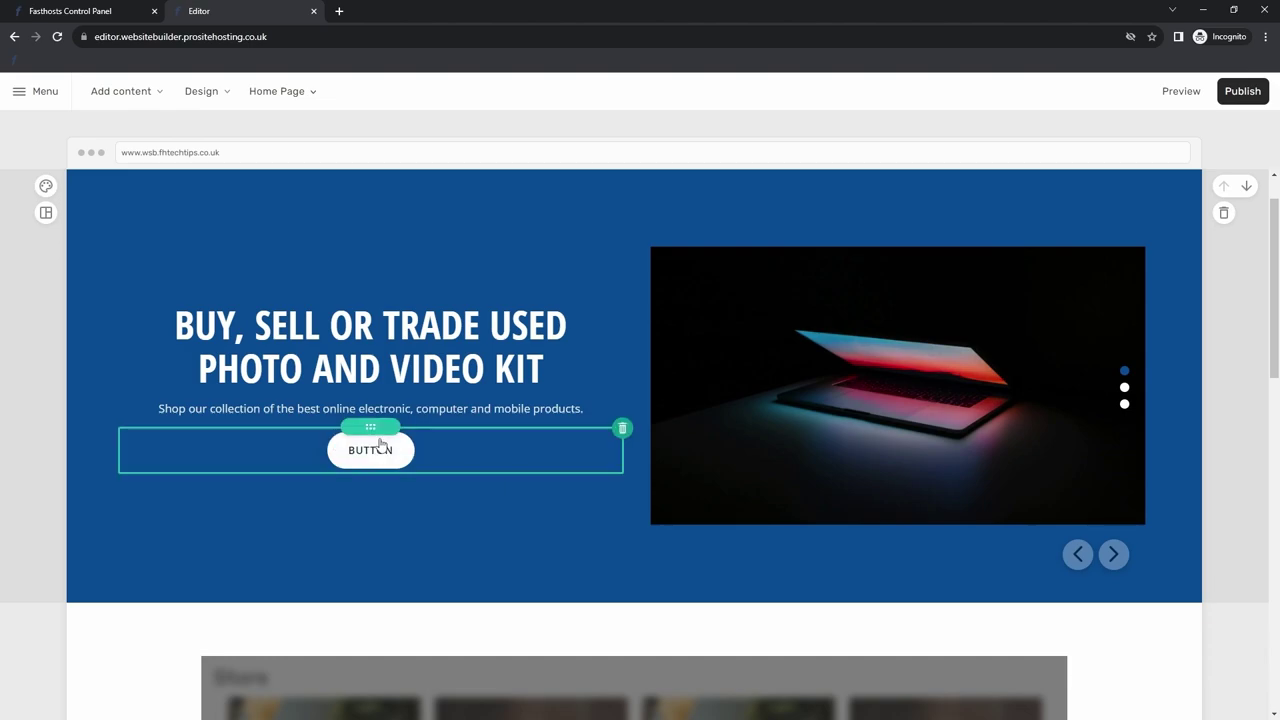
{"action": "left_click", "coordinate": [457, 434]}
{"action": "mouse_move", "coordinate": [1016, 267]}
{"action": "left_mouse_down"}
{"action": "mouse_move", "coordinate": [1053, 280]}
{"action": "mouse_move", "coordinate": [1031, 275]}
{"action": "left_mouse_up"}
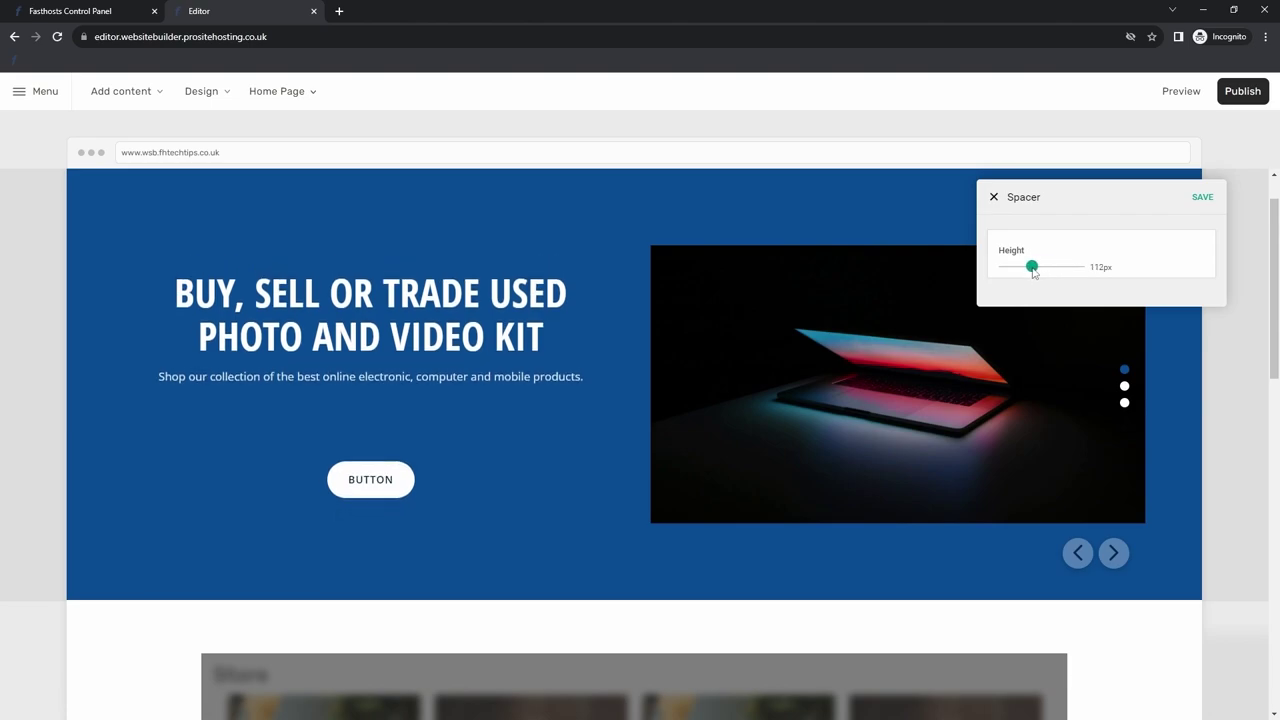
{"action": "left_click", "coordinate": [868, 535]}
Change the hero button's text to "Shop"
{"action": "left_click", "coordinate": [381, 476]}
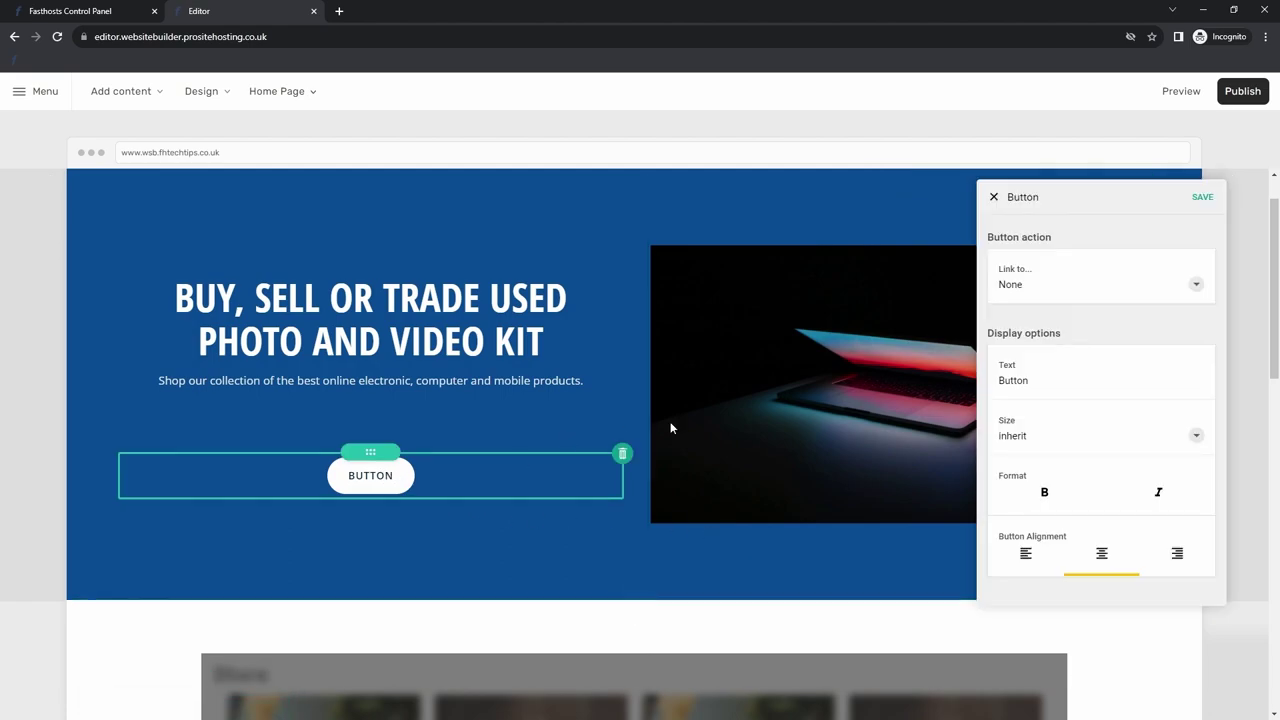
{"action": "left_click", "coordinate": [1194, 438]}
{"action": "left_click", "coordinate": [1196, 438]}
{"action": "left_click_drag", "start_coordinate": [1061, 375], "coordinate": [962, 382]}
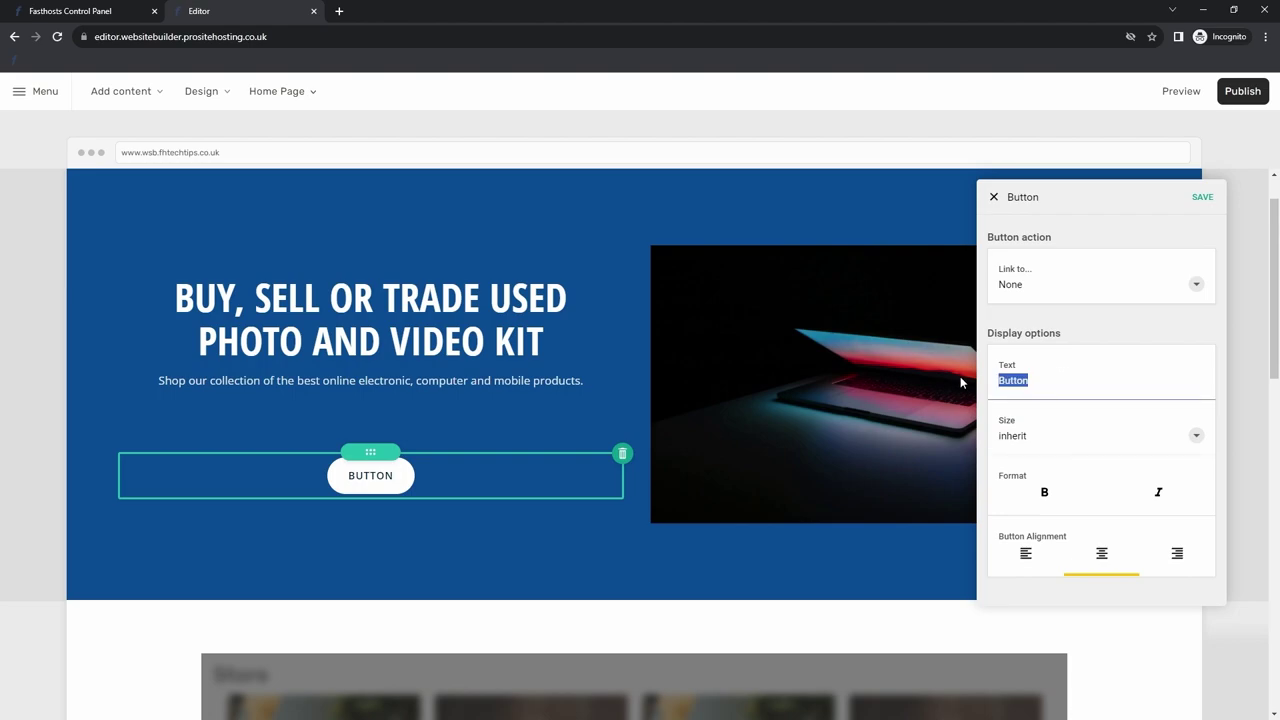
{"action": "type", "text": "sH"}
{"action": "key", "text": "BackSpace"}
{"action": "key", "text": "BackSpace"}
{"action": "key", "text": "BackSpace"}
{"action": "key", "text": "BackSpace"}
{"action": "type", "text": "Shop"}
{"action": "left_click", "coordinate": [960, 382]}
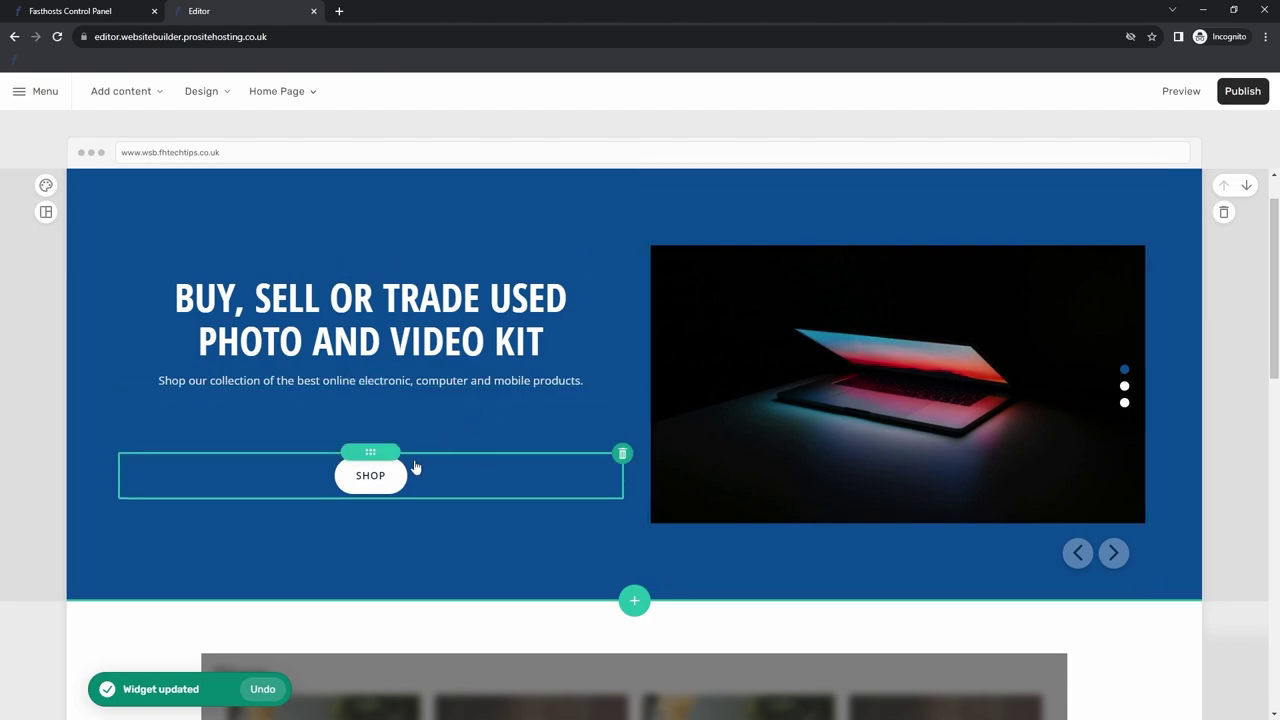
Change the hero button's text to "Store"
{"action": "left_click", "coordinate": [368, 476]}
{"action": "left_click_drag", "start_coordinate": [1038, 384], "coordinate": [990, 382]}
{"action": "type", "text": "Stor"}
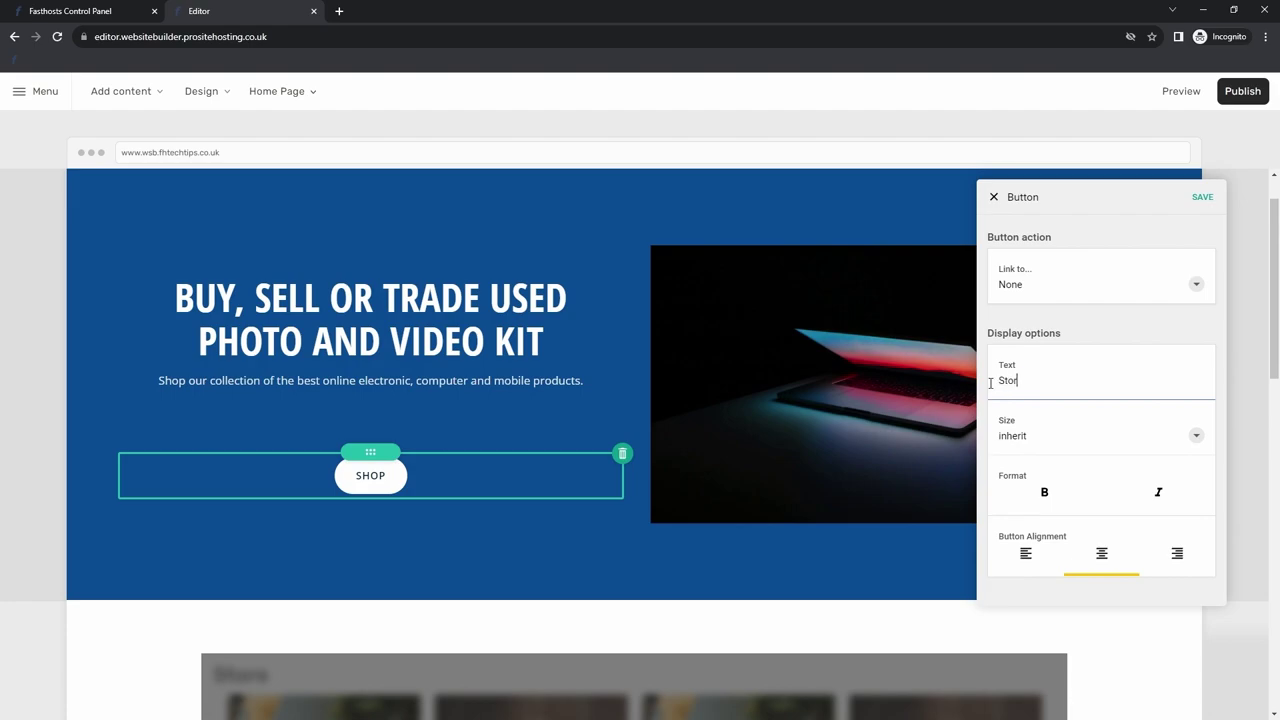
{"action": "key", "text": "Return"}
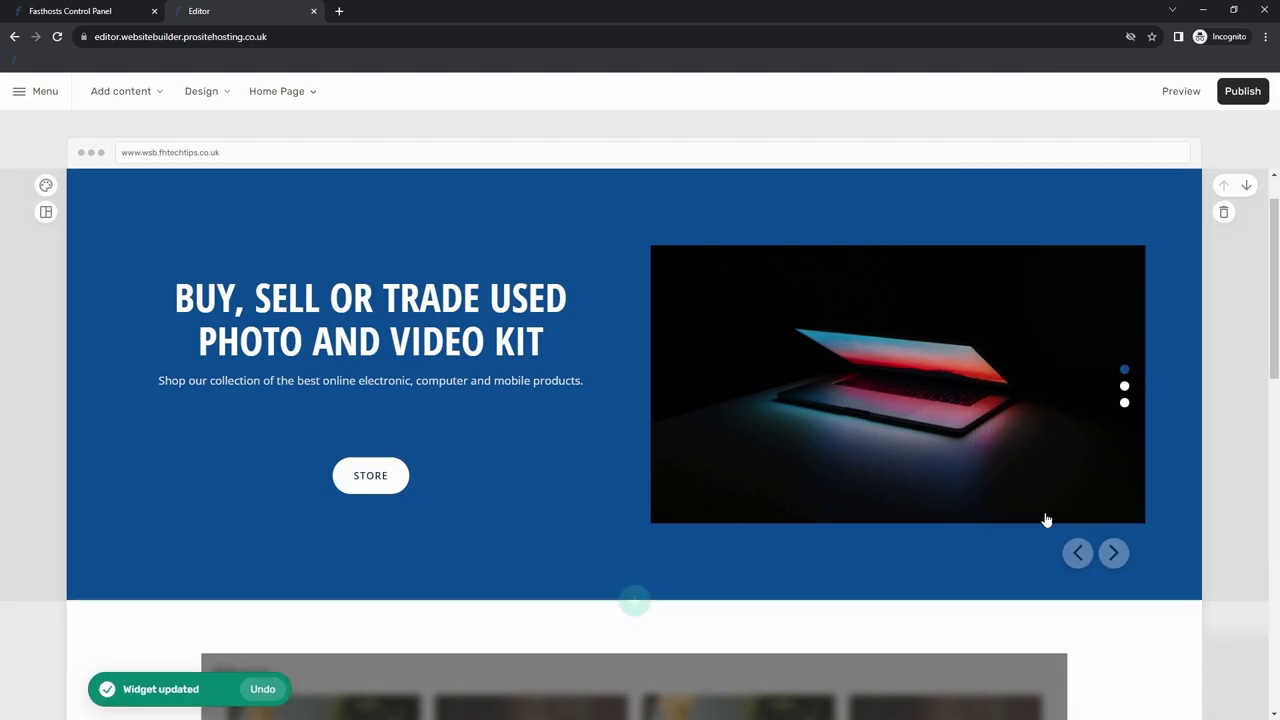
Link the Store button to a page on the site, choosing Home Page as the internal link
{"action": "left_click", "coordinate": [389, 476]}
{"action": "left_click", "coordinate": [1100, 290]}
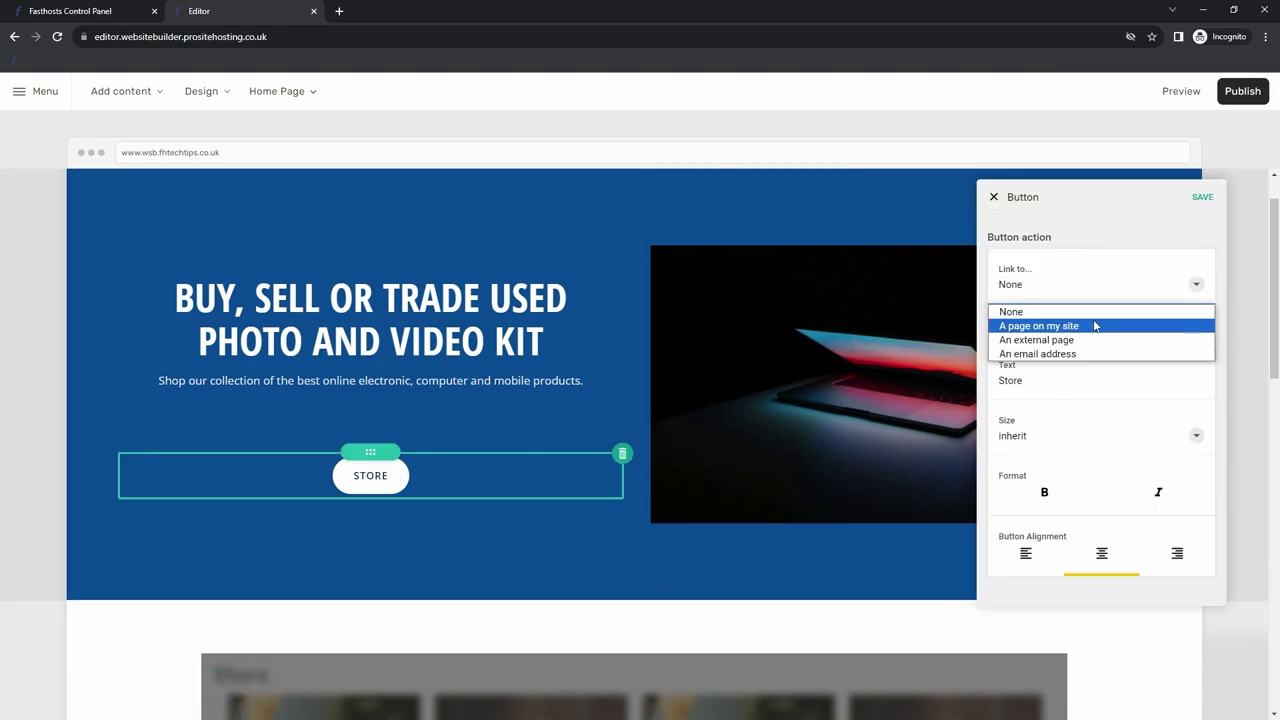
{"action": "left_click", "coordinate": [1094, 326]}
{"action": "left_click", "coordinate": [1125, 339]}
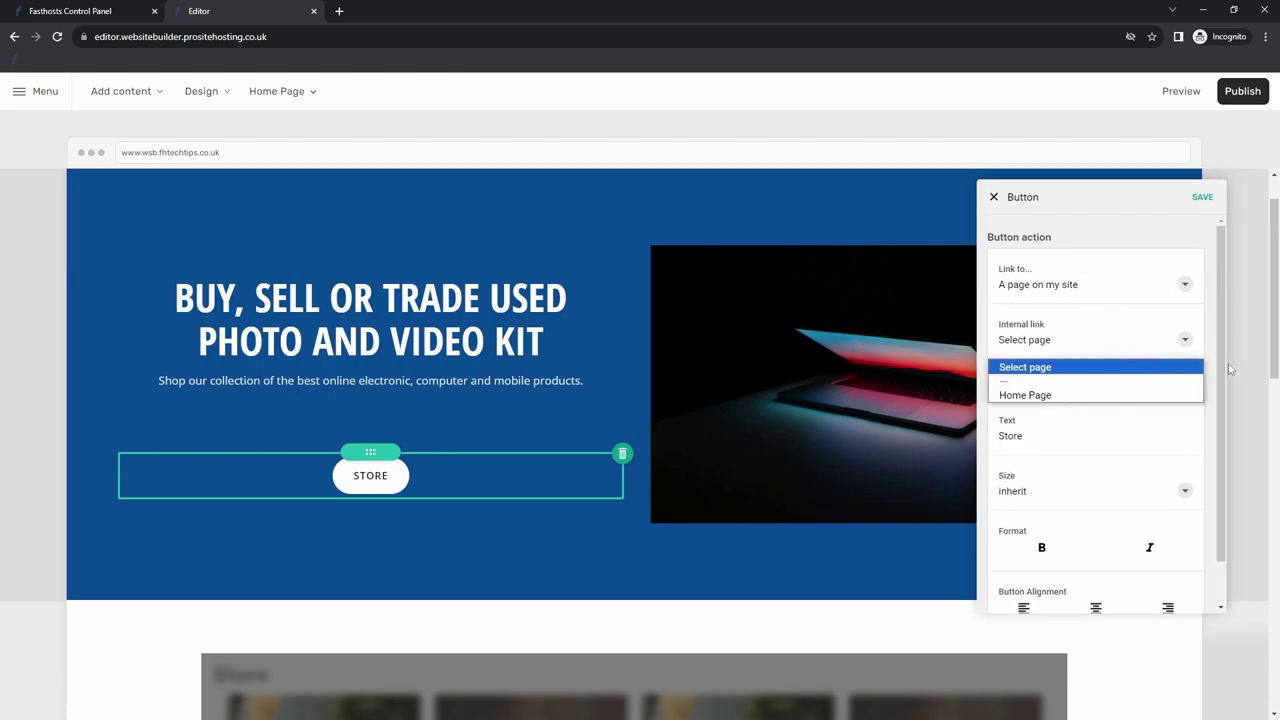
{"action": "left_click", "coordinate": [1025, 395]}
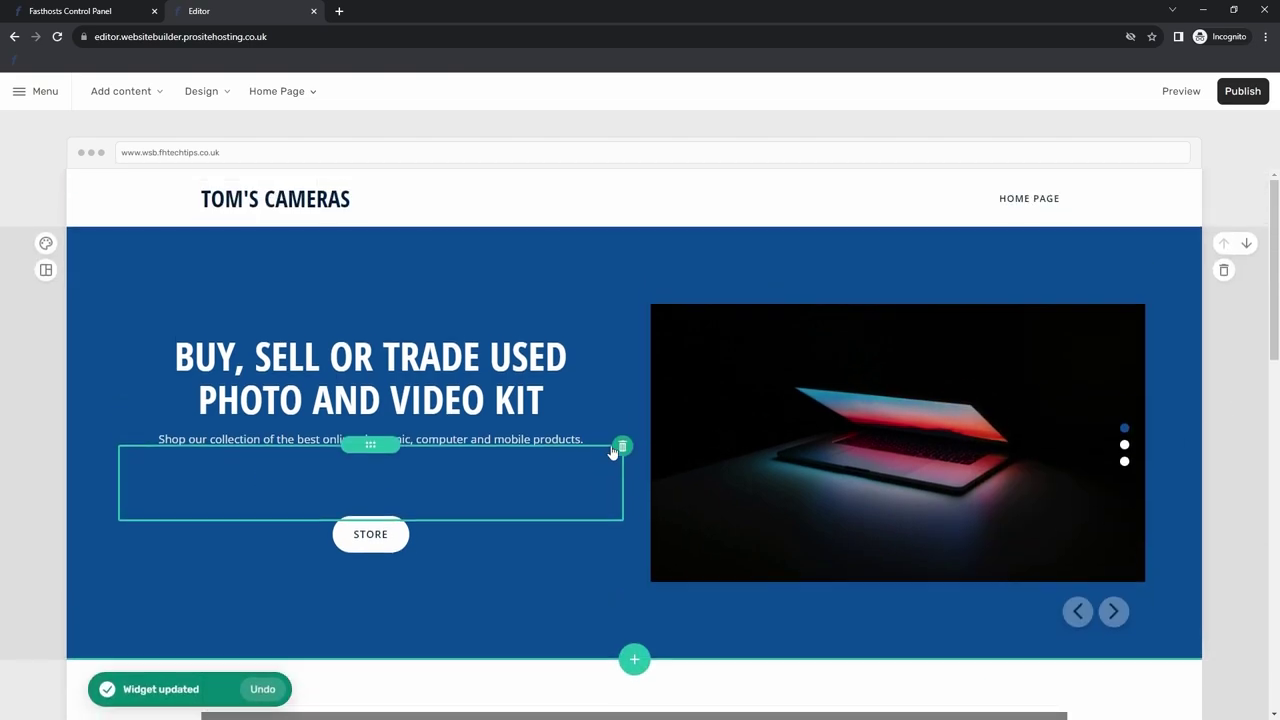
Try a different height setting for the hero section and restore the original one
{"action": "left_click", "coordinate": [45, 270]}
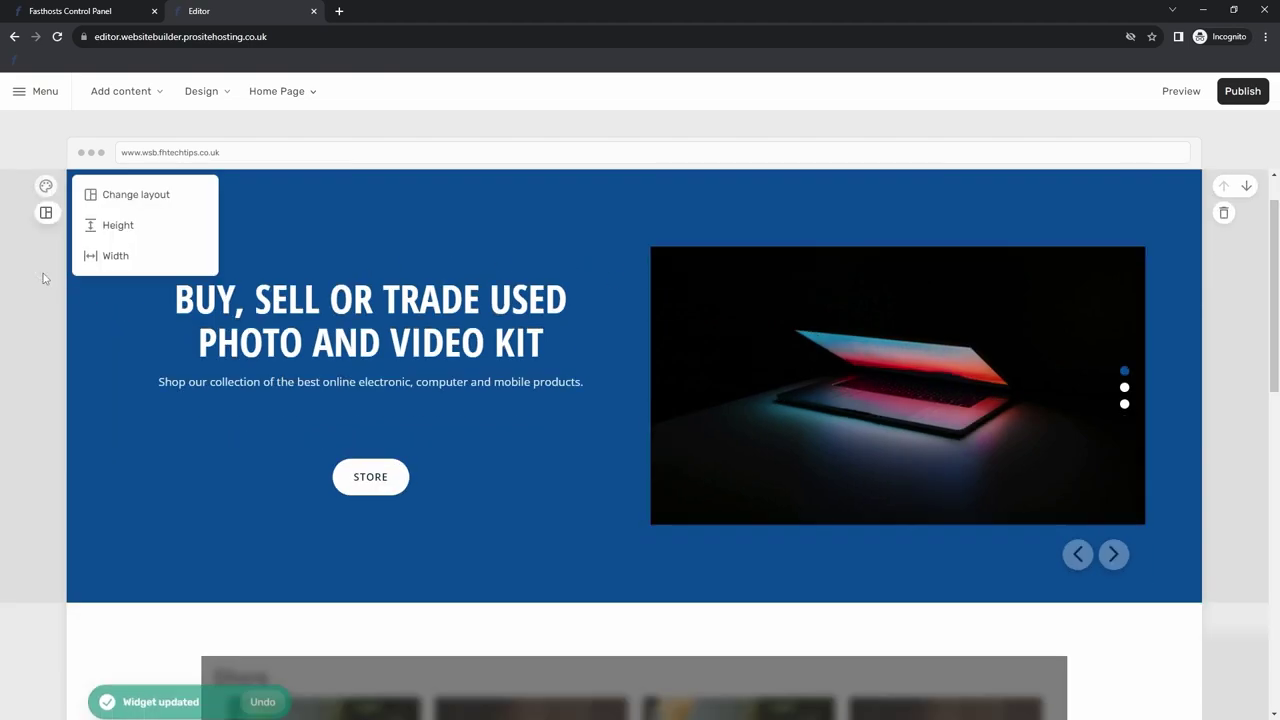
{"action": "left_click", "coordinate": [124, 228]}
{"action": "left_click", "coordinate": [160, 266]}
{"action": "left_click", "coordinate": [152, 242]}
{"action": "left_click", "coordinate": [240, 196]}
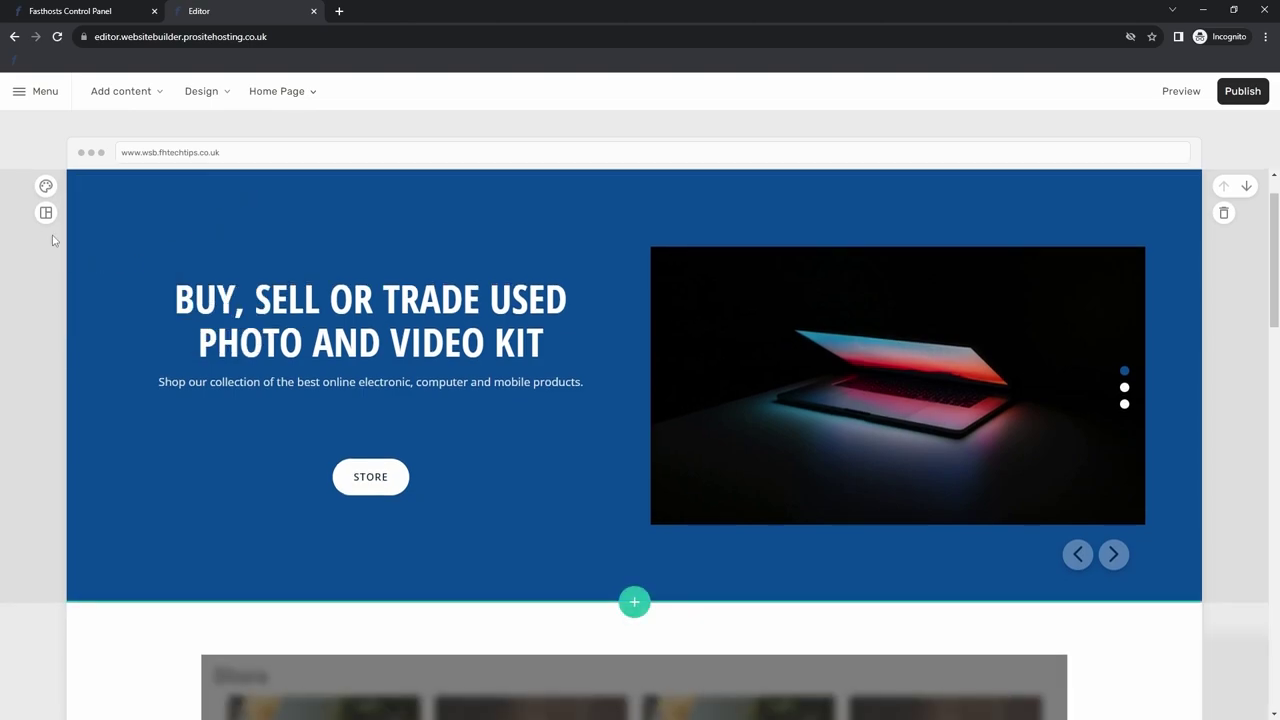
{"action": "left_click", "coordinate": [730, 412]}
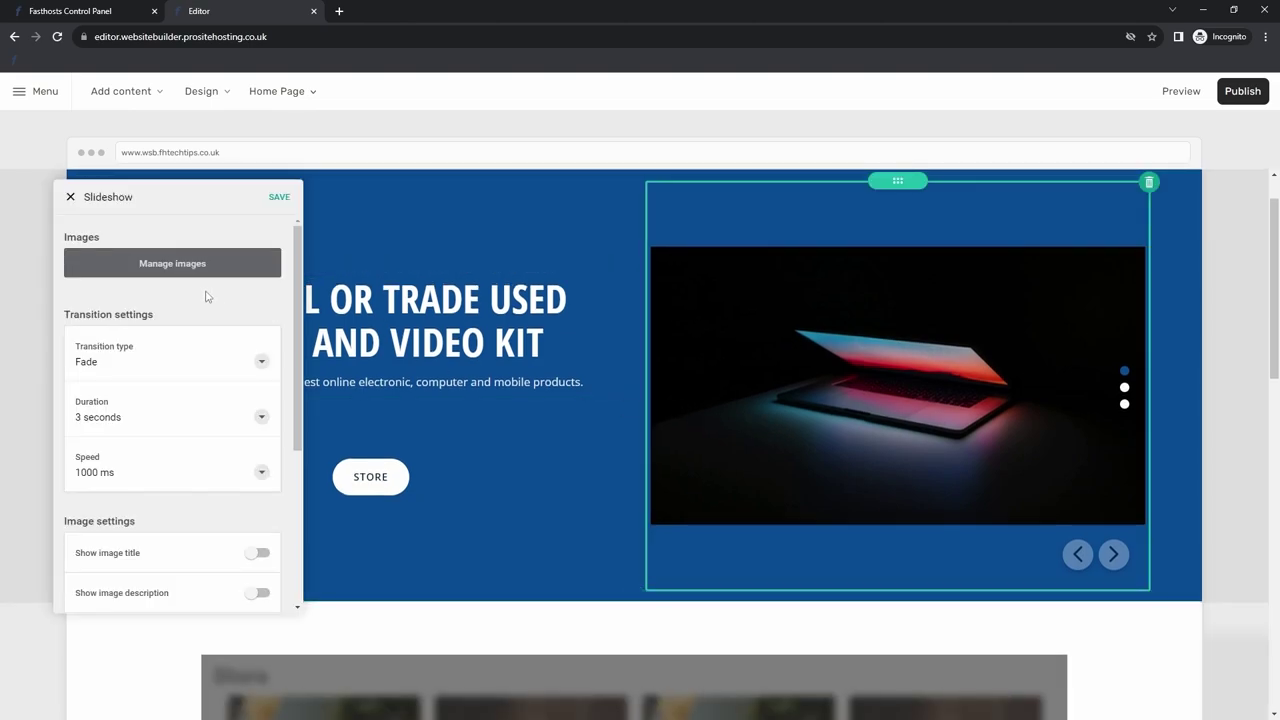
{"action": "left_click", "coordinate": [252, 157]}
Try the Maximum, Medium and Small width settings for the hero section against Large
{"action": "left_click", "coordinate": [46, 212]}
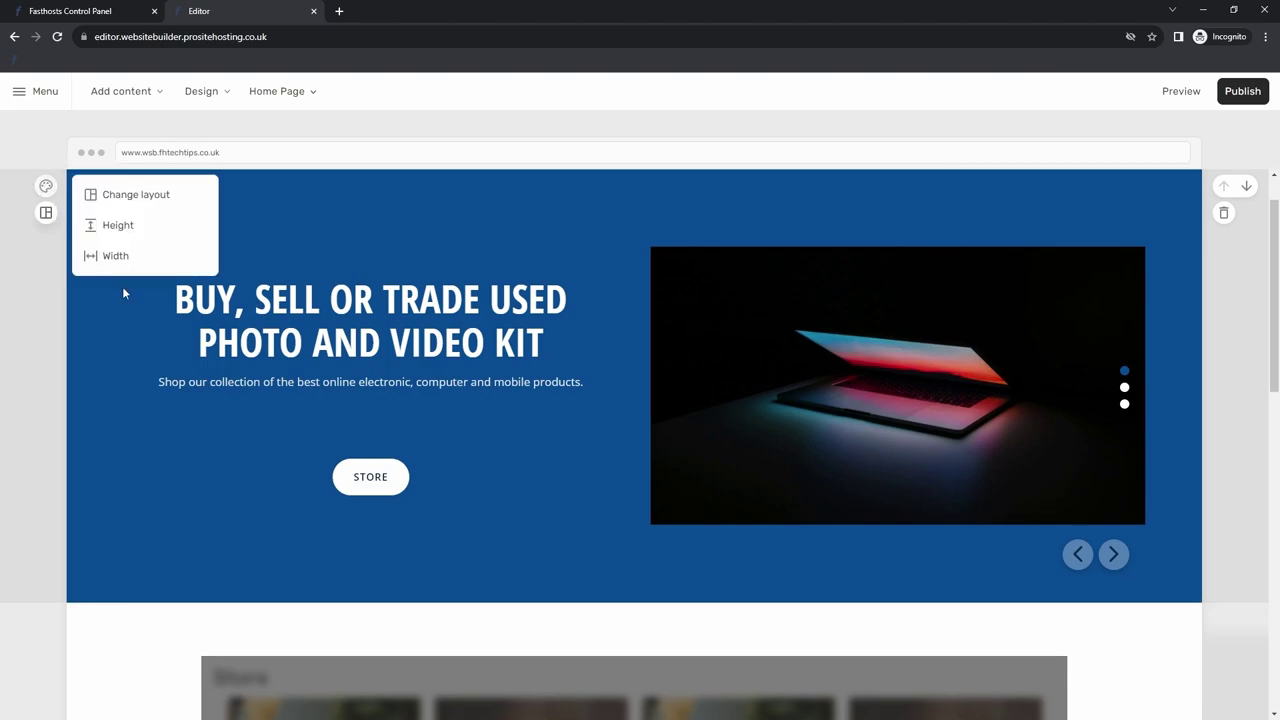
{"action": "left_click", "coordinate": [133, 261]}
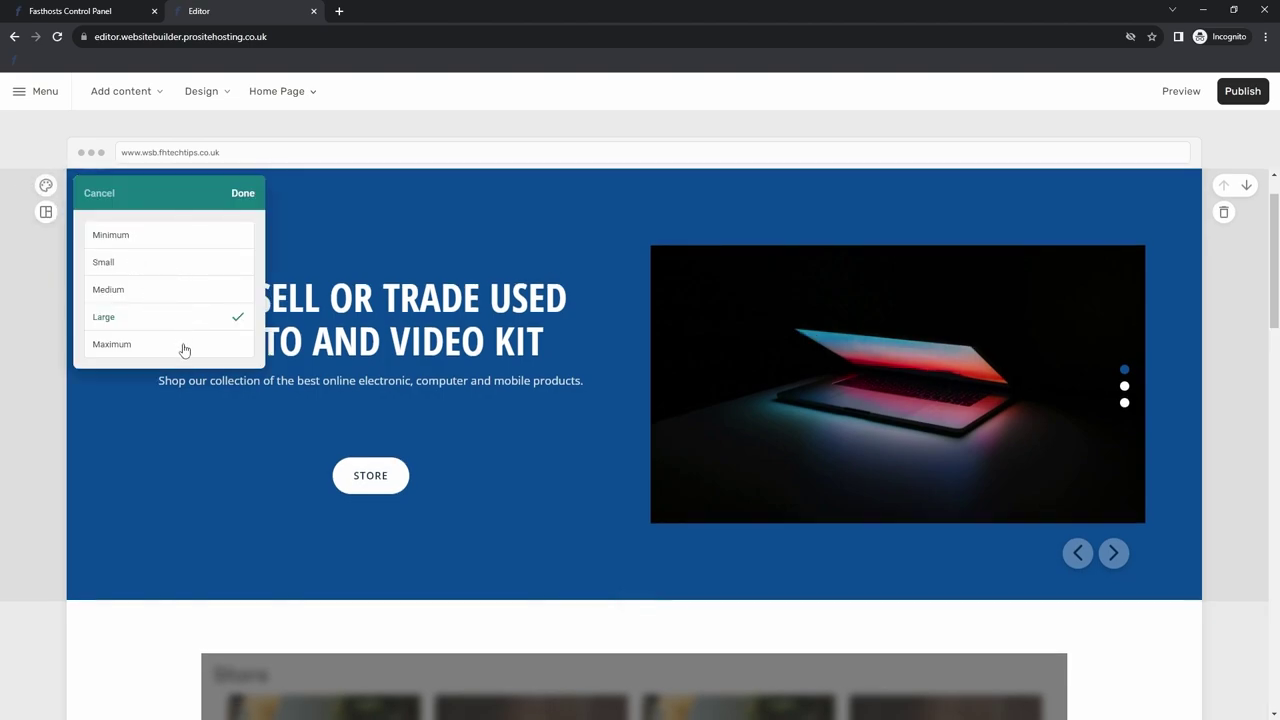
{"action": "left_click", "coordinate": [184, 347]}
{"action": "left_click", "coordinate": [184, 318]}
{"action": "left_click", "coordinate": [169, 289]}
{"action": "left_click", "coordinate": [174, 320]}
{"action": "left_click", "coordinate": [169, 289]}
{"action": "left_click", "coordinate": [170, 264]}
{"action": "left_click", "coordinate": [171, 291]}
{"action": "left_click", "coordinate": [174, 319]}
{"action": "left_click", "coordinate": [210, 293]}
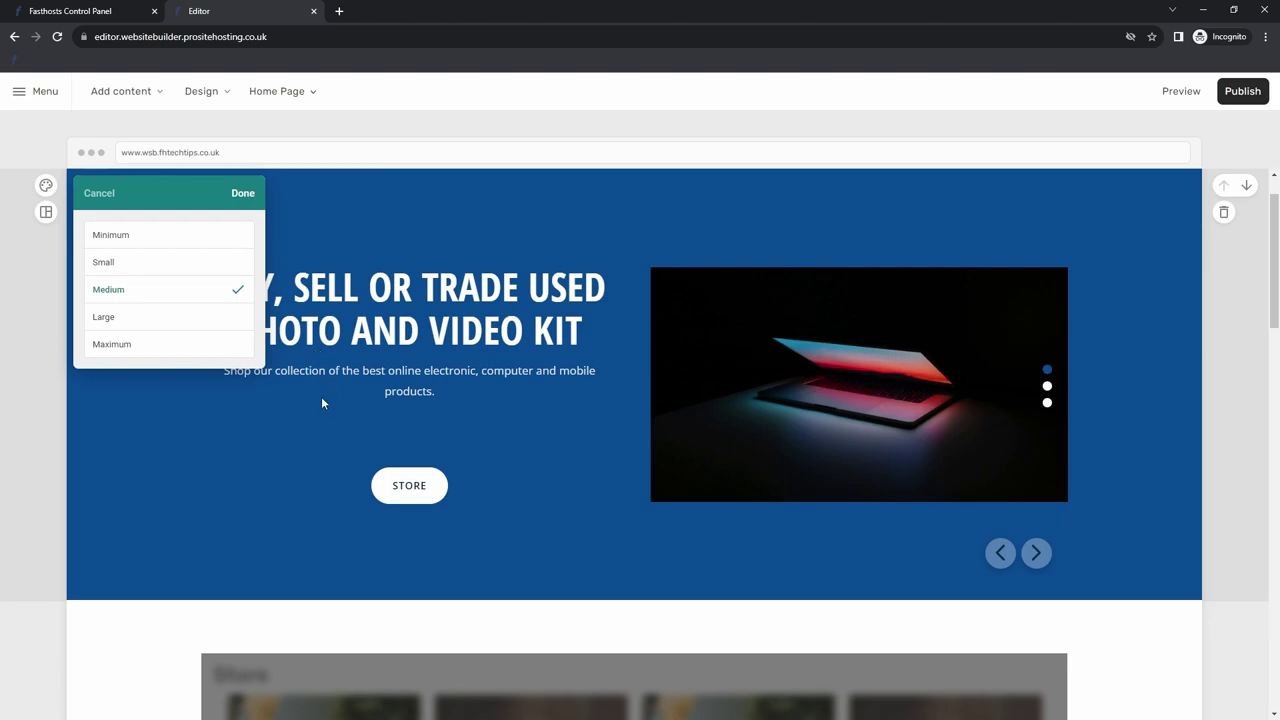
{"action": "left_click", "coordinate": [195, 271]}
{"action": "left_click", "coordinate": [197, 317]}
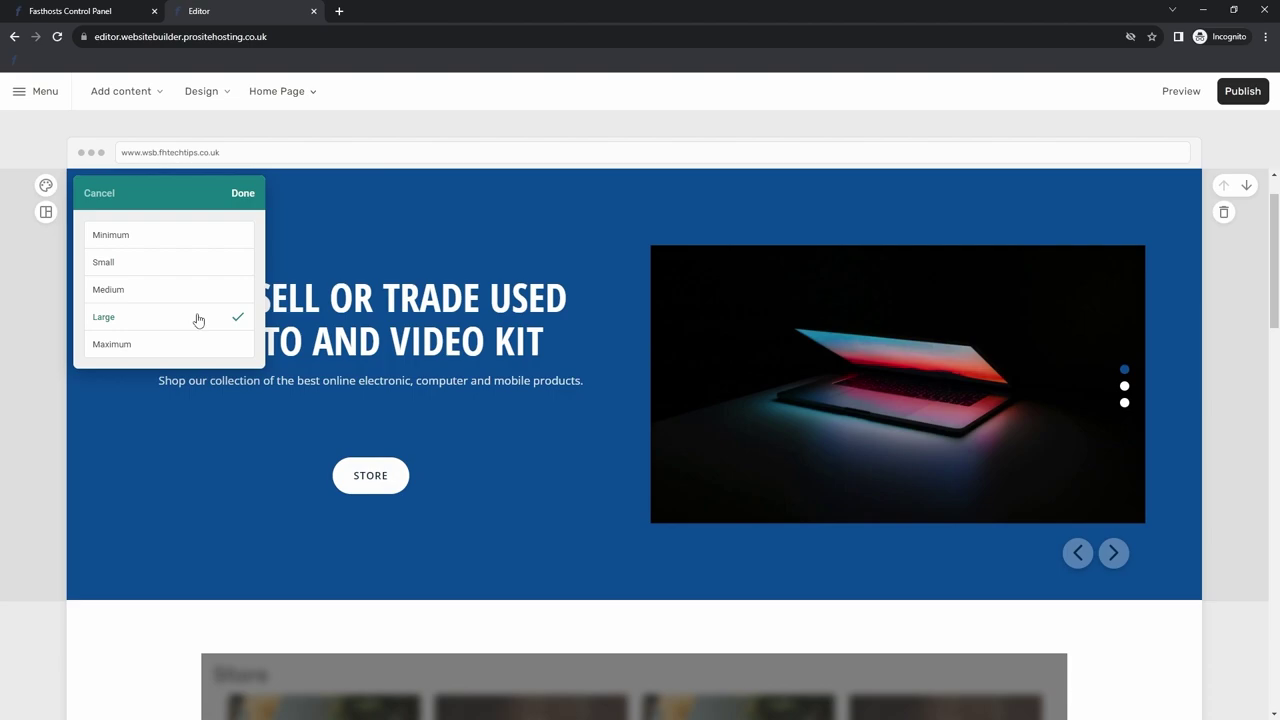
{"action": "left_click", "coordinate": [194, 297]}
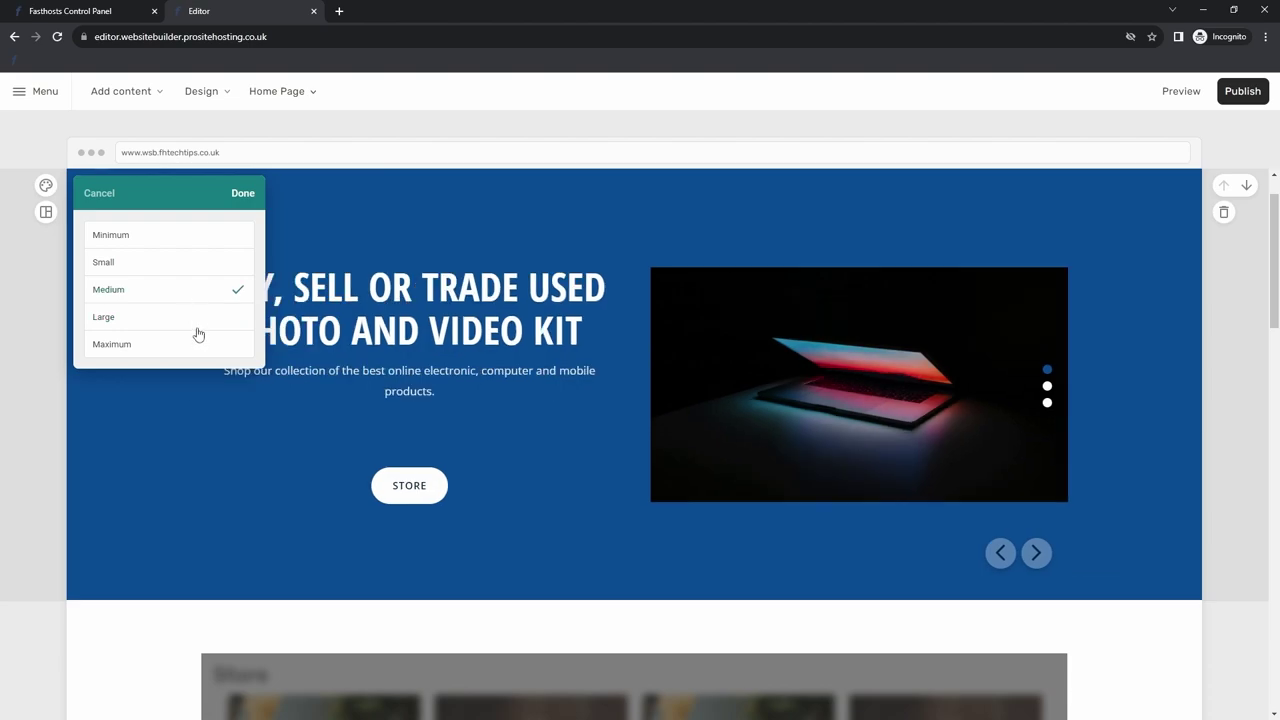
Look through the home page's sections below the hero, down to the footer
{"action": "scroll", "coordinate": [714, 361], "scroll_direction": "down", "scroll_amount": 10}
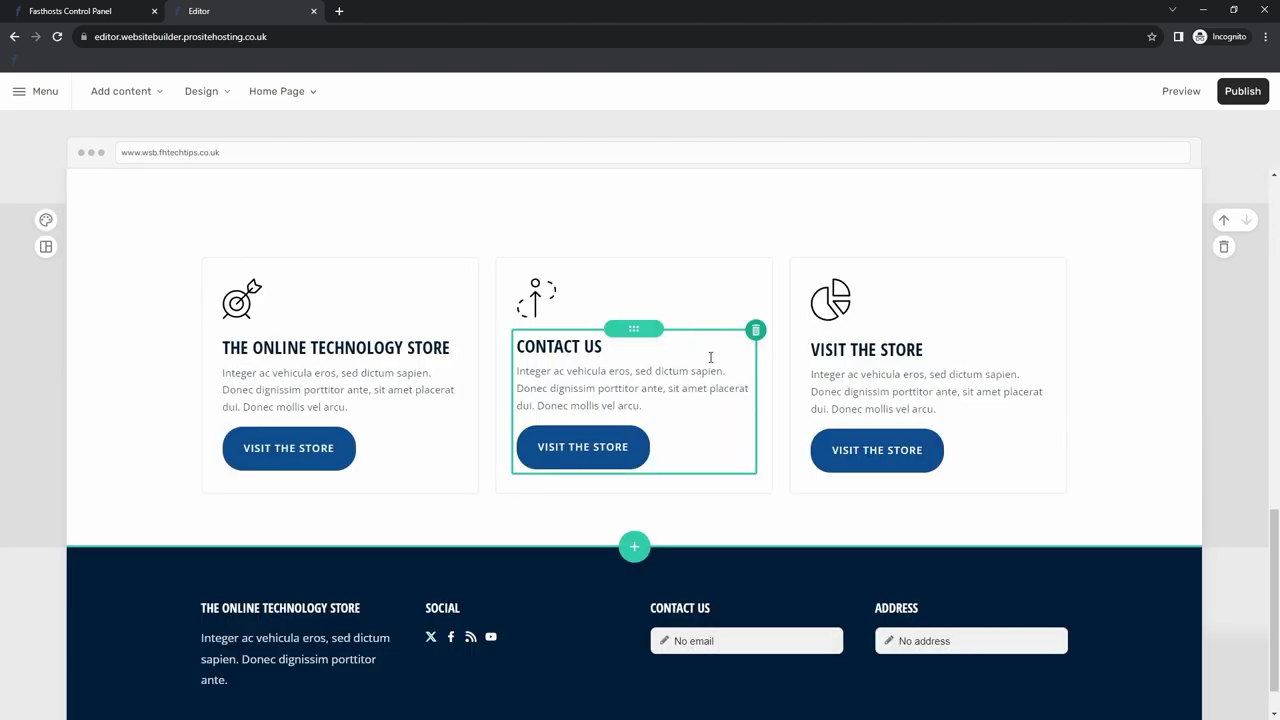
{"action": "scroll", "coordinate": [674, 382], "scroll_direction": "up", "scroll_amount": 3}
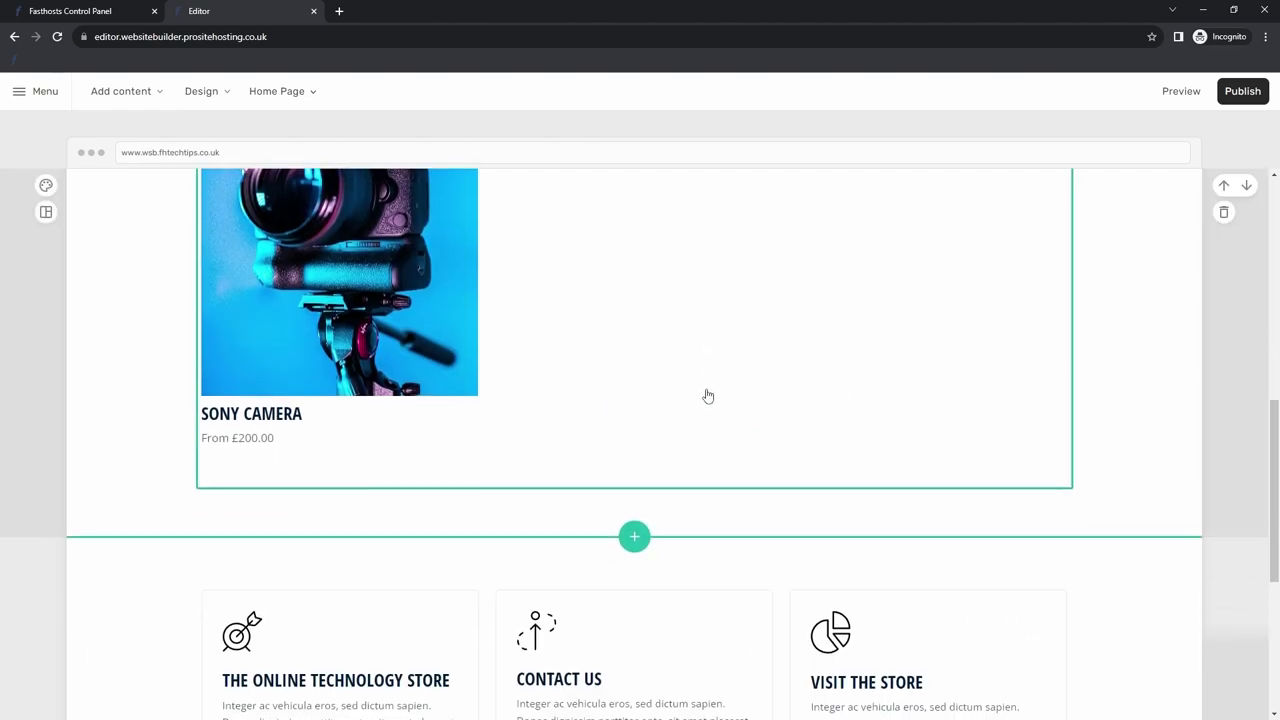
{"action": "scroll", "coordinate": [706, 397], "scroll_direction": "down", "scroll_amount": 4}
{"action": "scroll", "coordinate": [704, 396], "scroll_direction": "up", "scroll_amount": 10}
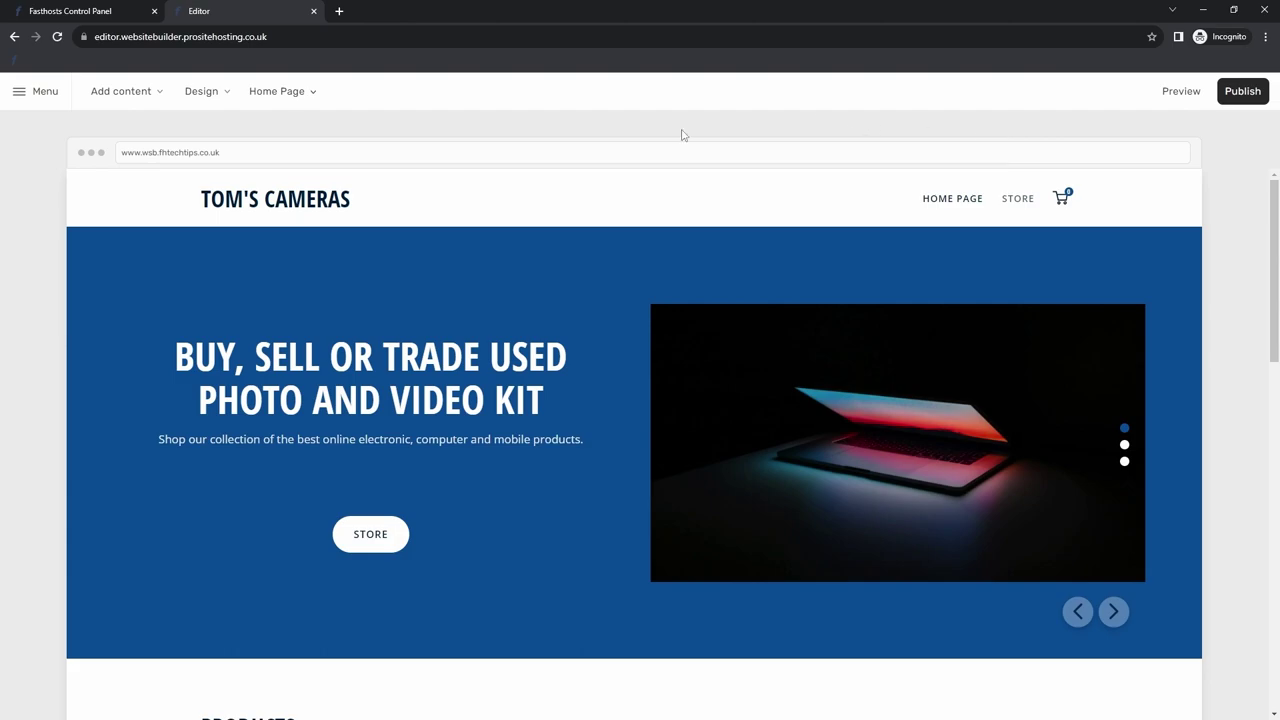
Review the store layout by opening the Product list, Terms and conditions, and Single product pages in turn
{"action": "left_click", "coordinate": [311, 100]}
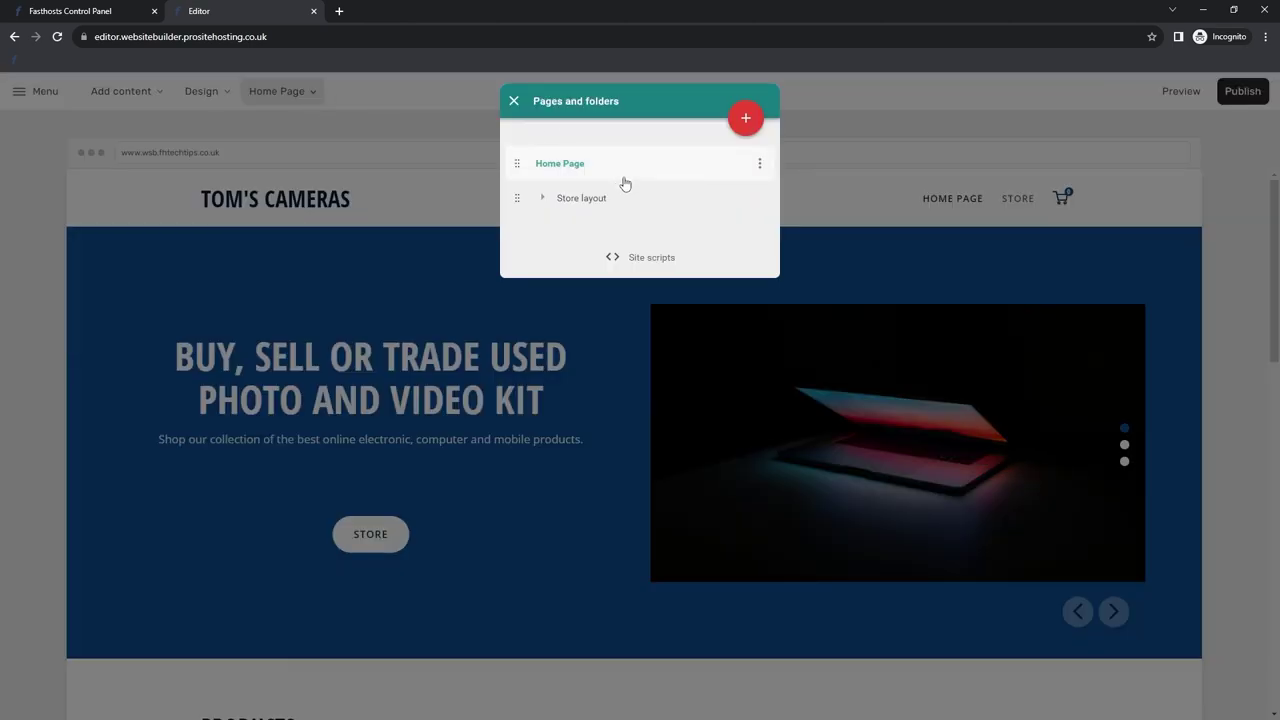
{"action": "left_click", "coordinate": [756, 120]}
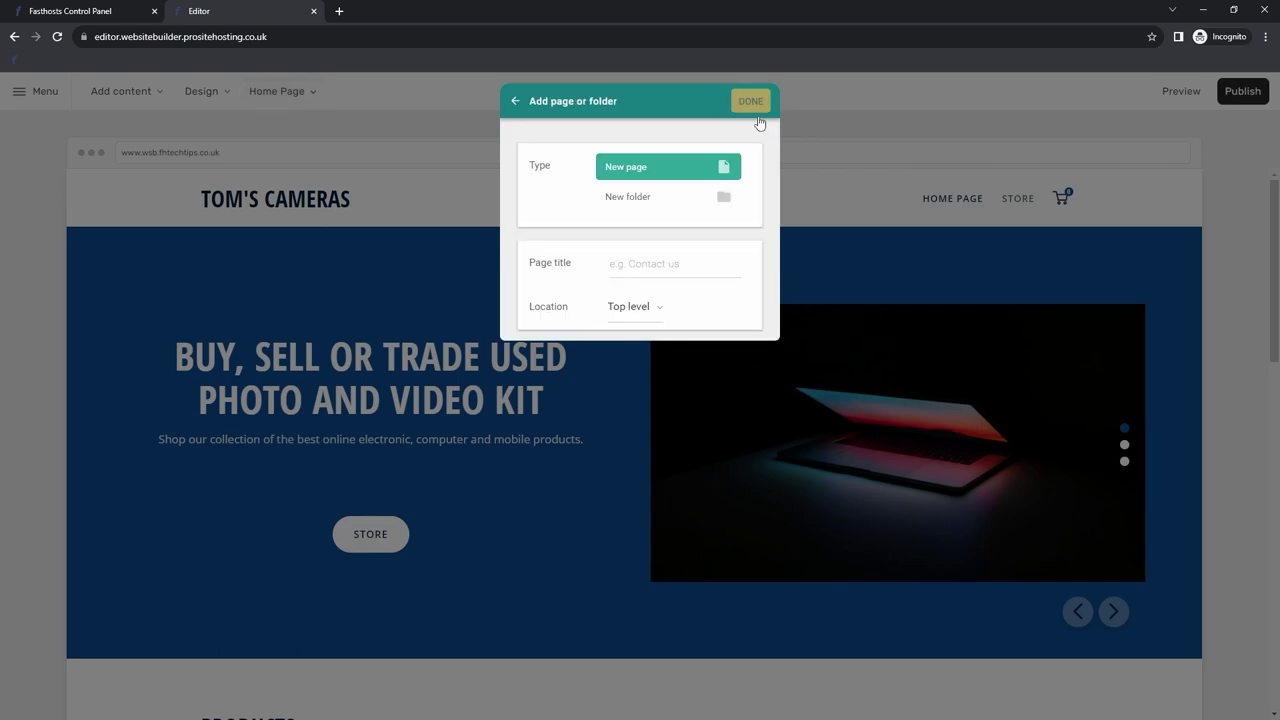
{"action": "left_click", "coordinate": [529, 103]}
{"action": "left_click", "coordinate": [578, 204]}
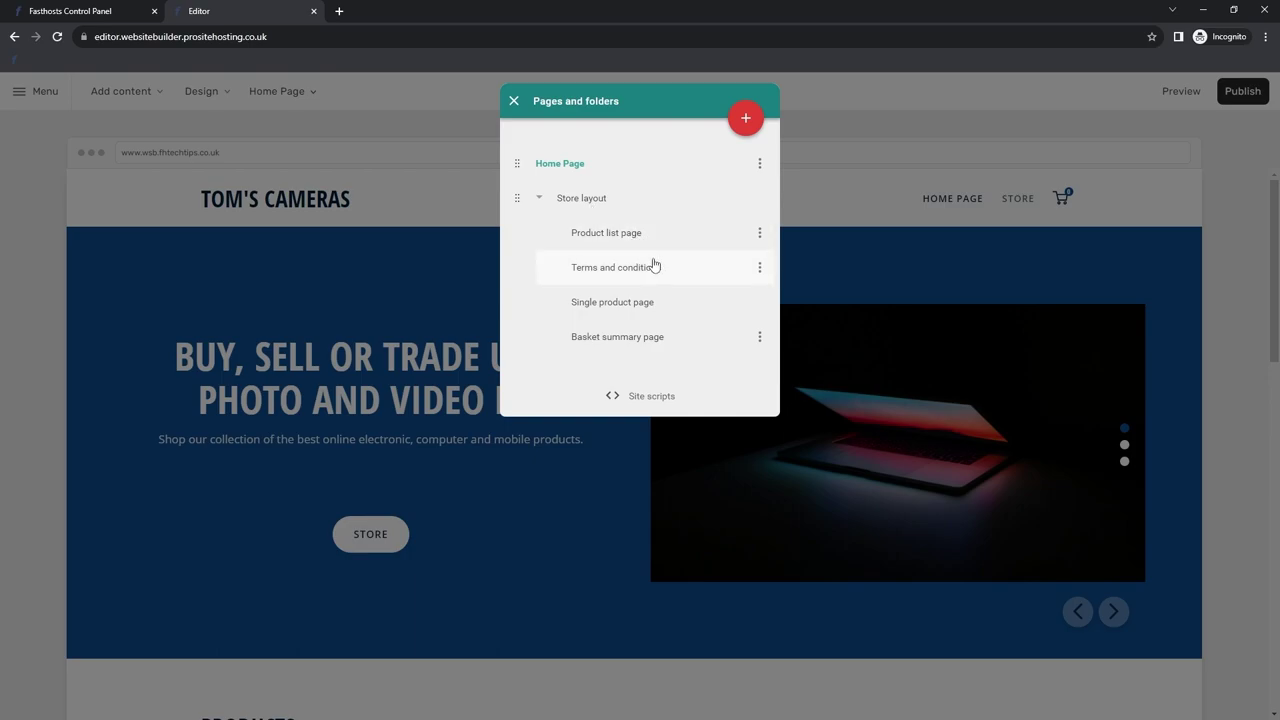
{"action": "left_click", "coordinate": [631, 235]}
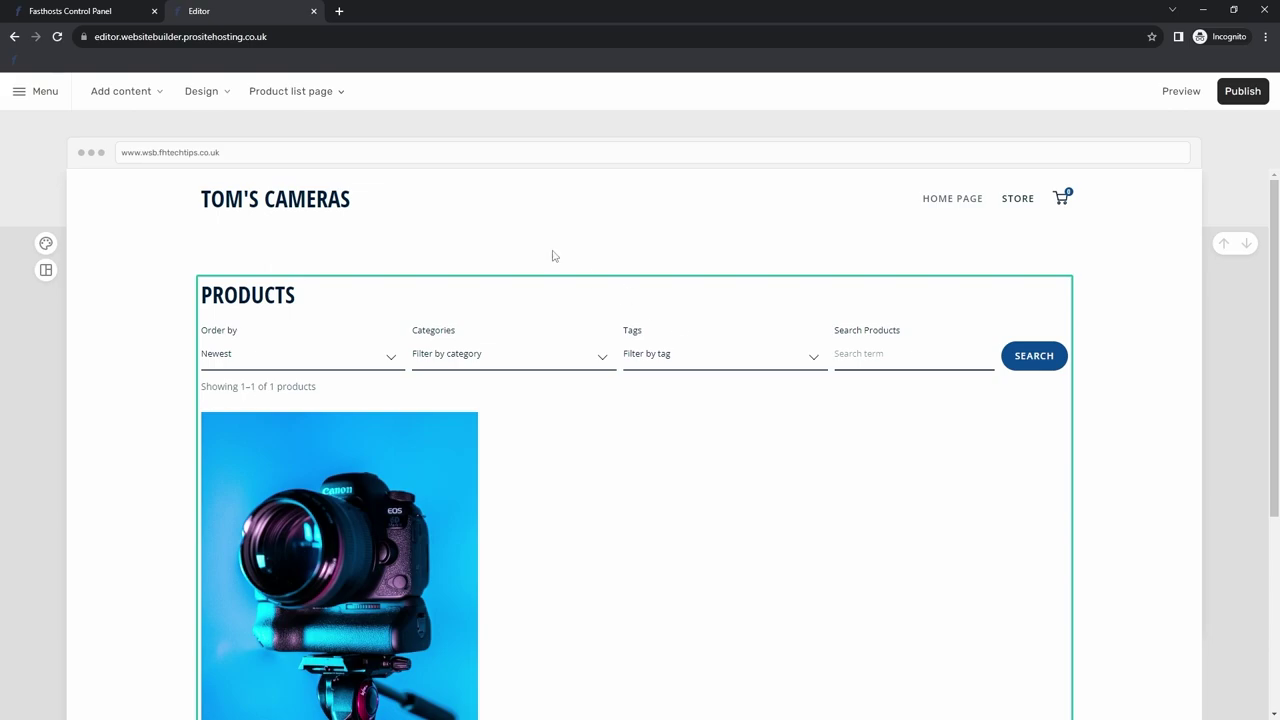
{"action": "left_click", "coordinate": [341, 93]}
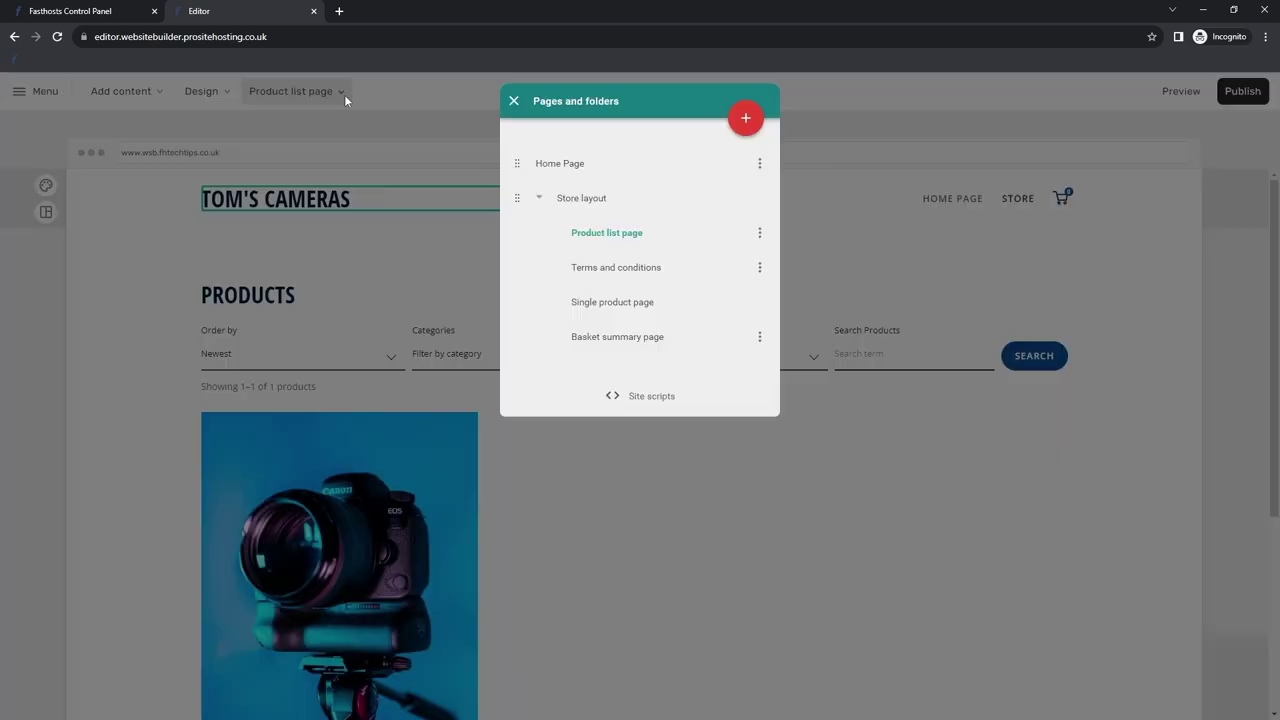
{"action": "left_click", "coordinate": [644, 273]}
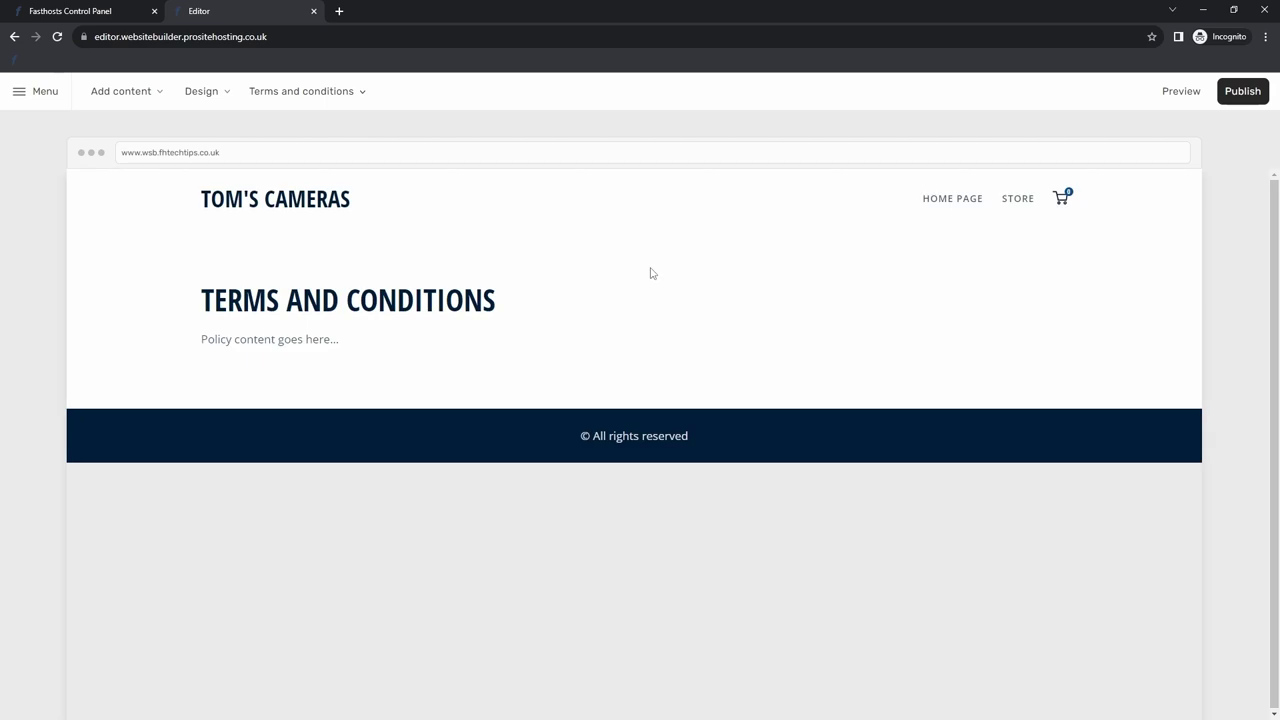
{"action": "left_click", "coordinate": [365, 95]}
{"action": "left_click", "coordinate": [585, 300]}
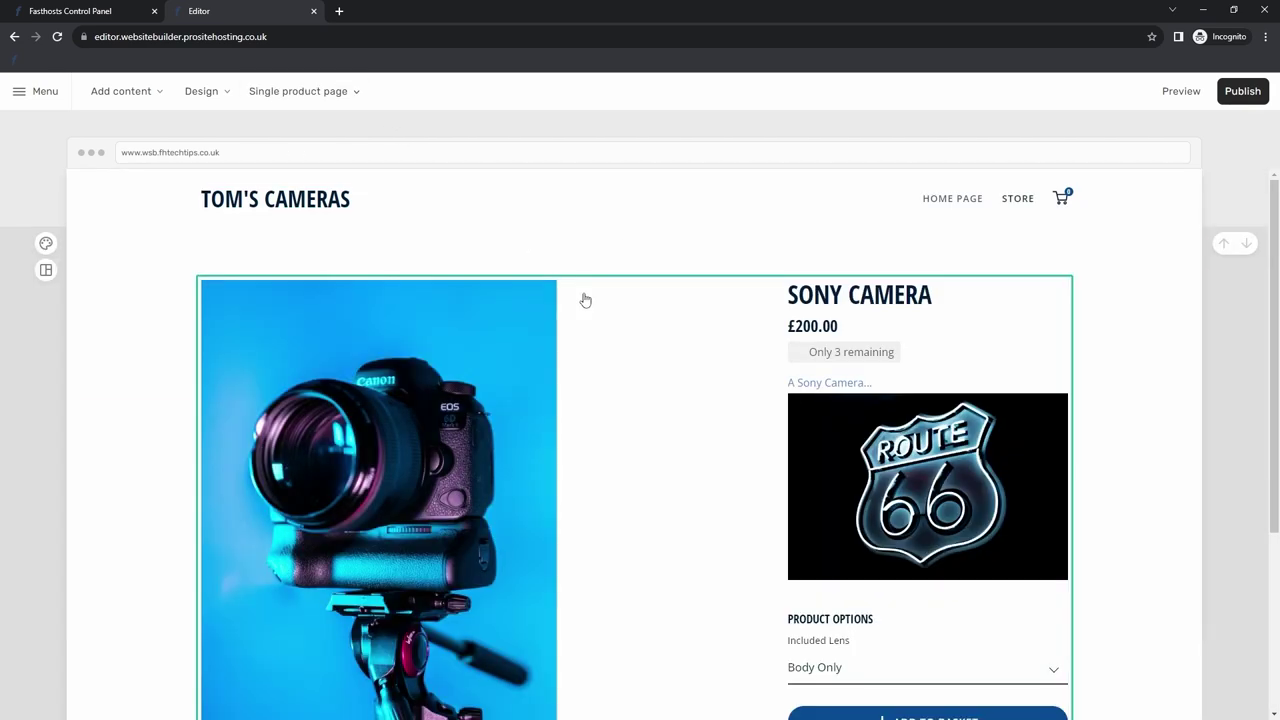
{"action": "scroll", "coordinate": [580, 275], "scroll_direction": "down", "scroll_amount": 3}
{"action": "scroll", "coordinate": [581, 273], "scroll_direction": "up", "scroll_amount": 3}
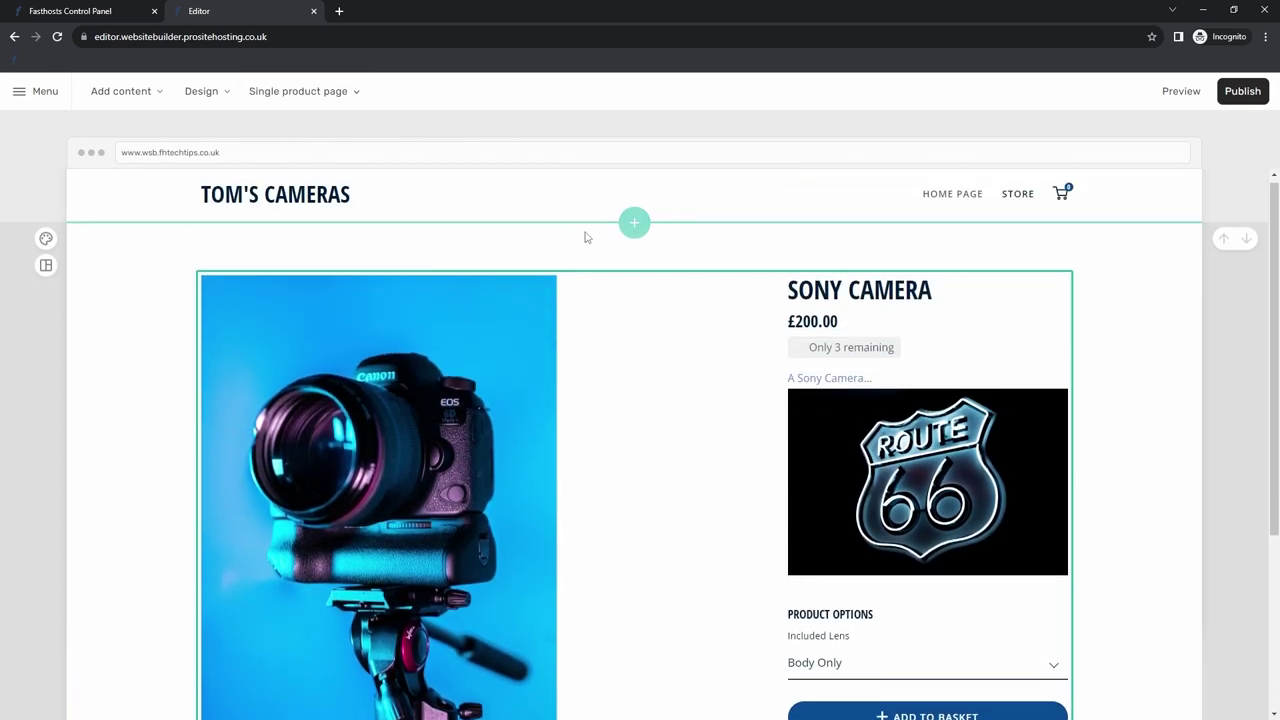
Add a new page titled "Contact Us" to the site at the top level
{"action": "left_click", "coordinate": [357, 95]}
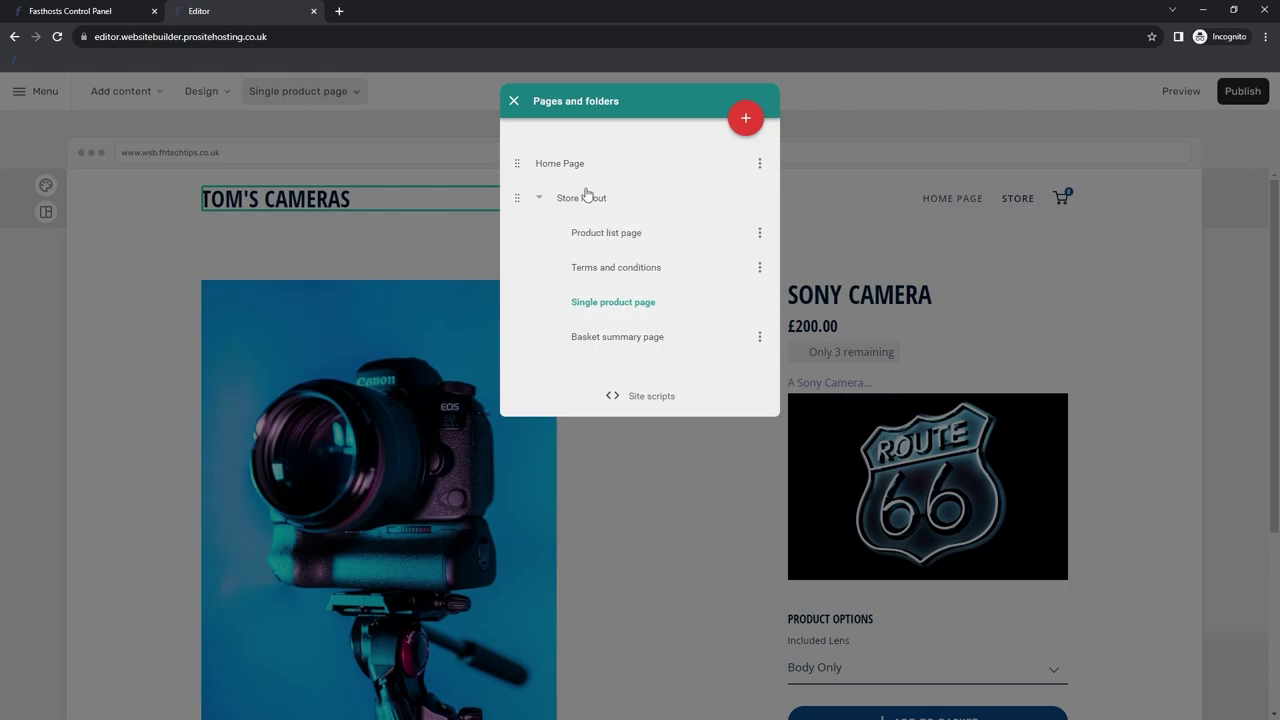
{"action": "left_click", "coordinate": [748, 120]}
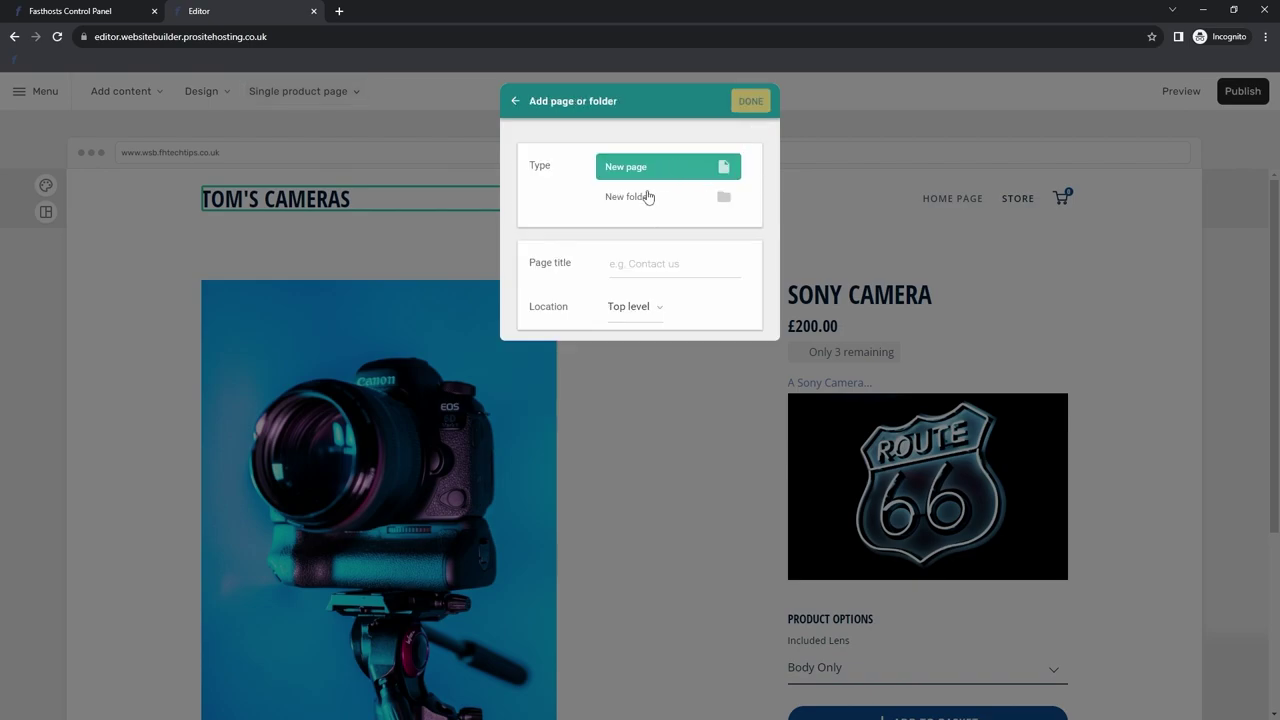
{"action": "left_click", "coordinate": [667, 265]}
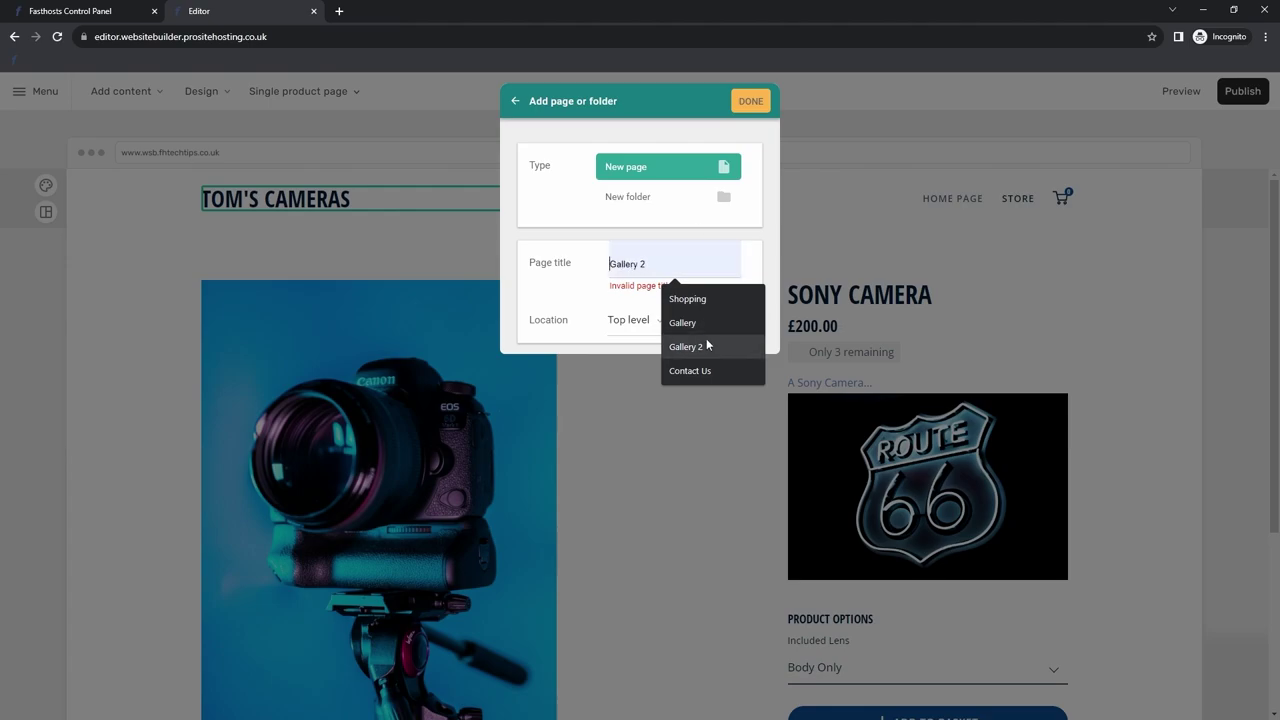
{"action": "left_click", "coordinate": [701, 373]}
{"action": "left_click", "coordinate": [658, 310]}
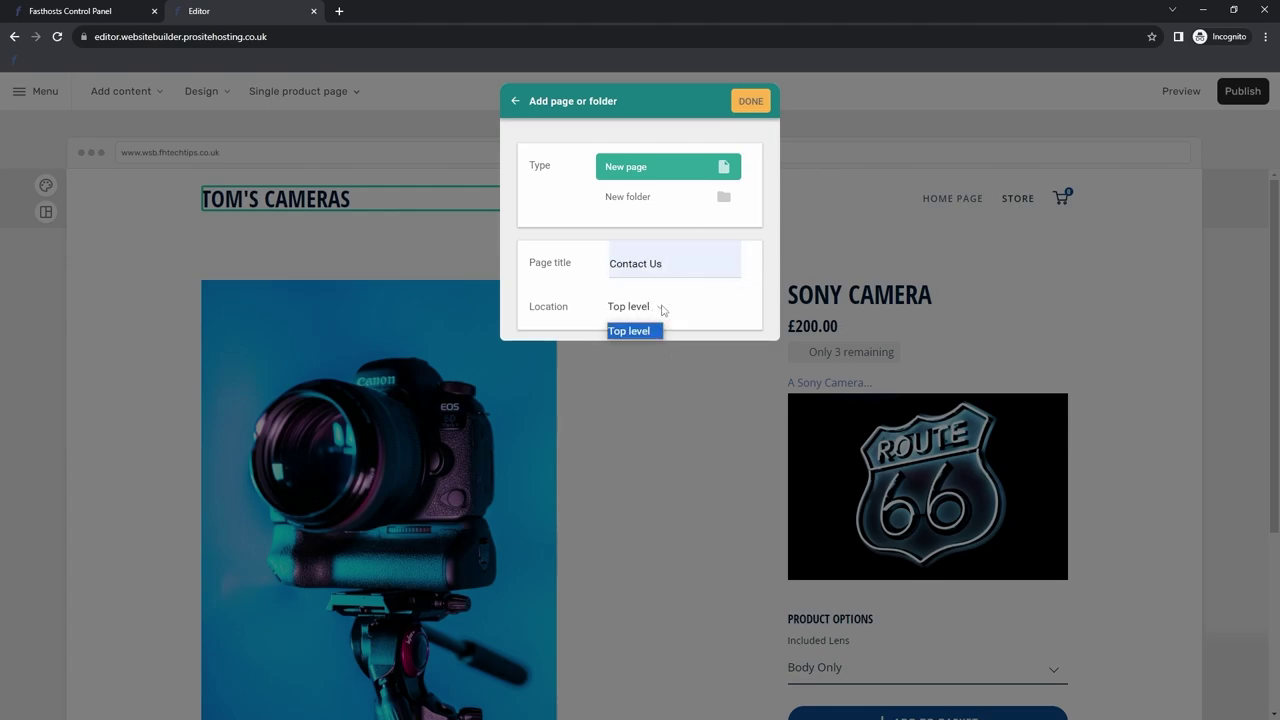
{"action": "left_click", "coordinate": [646, 332]}
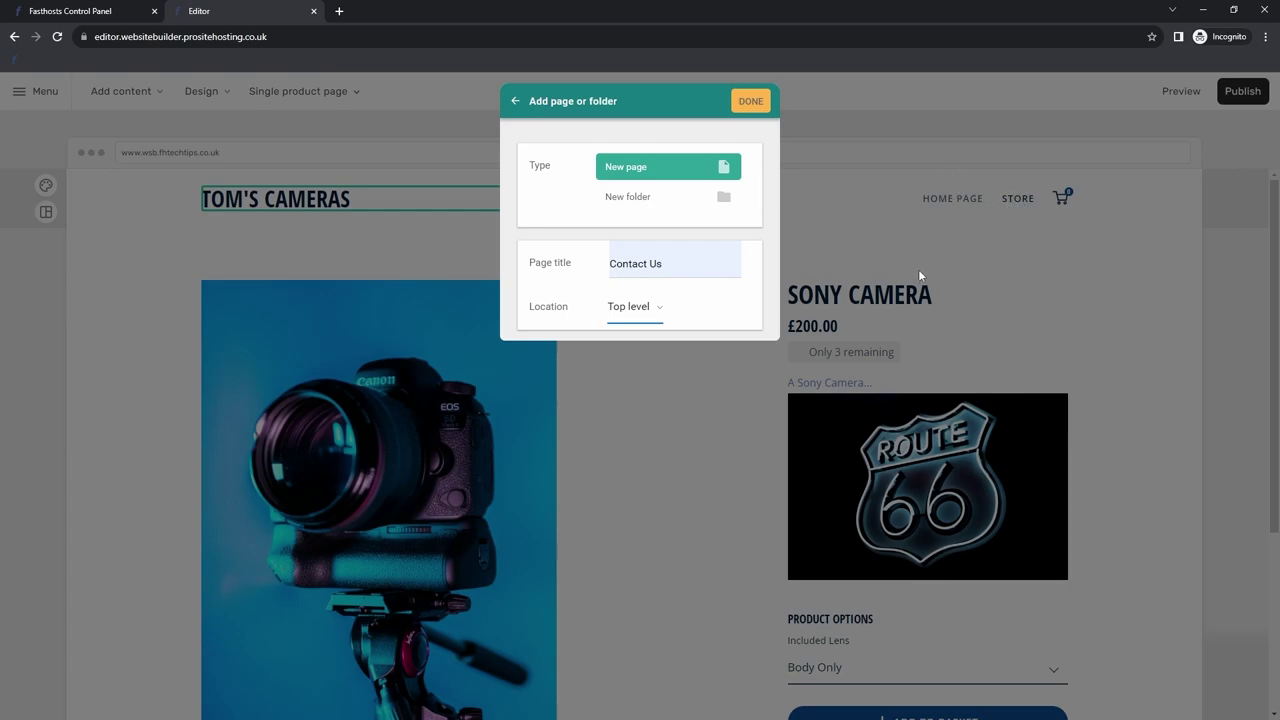
{"action": "left_click", "coordinate": [758, 101]}
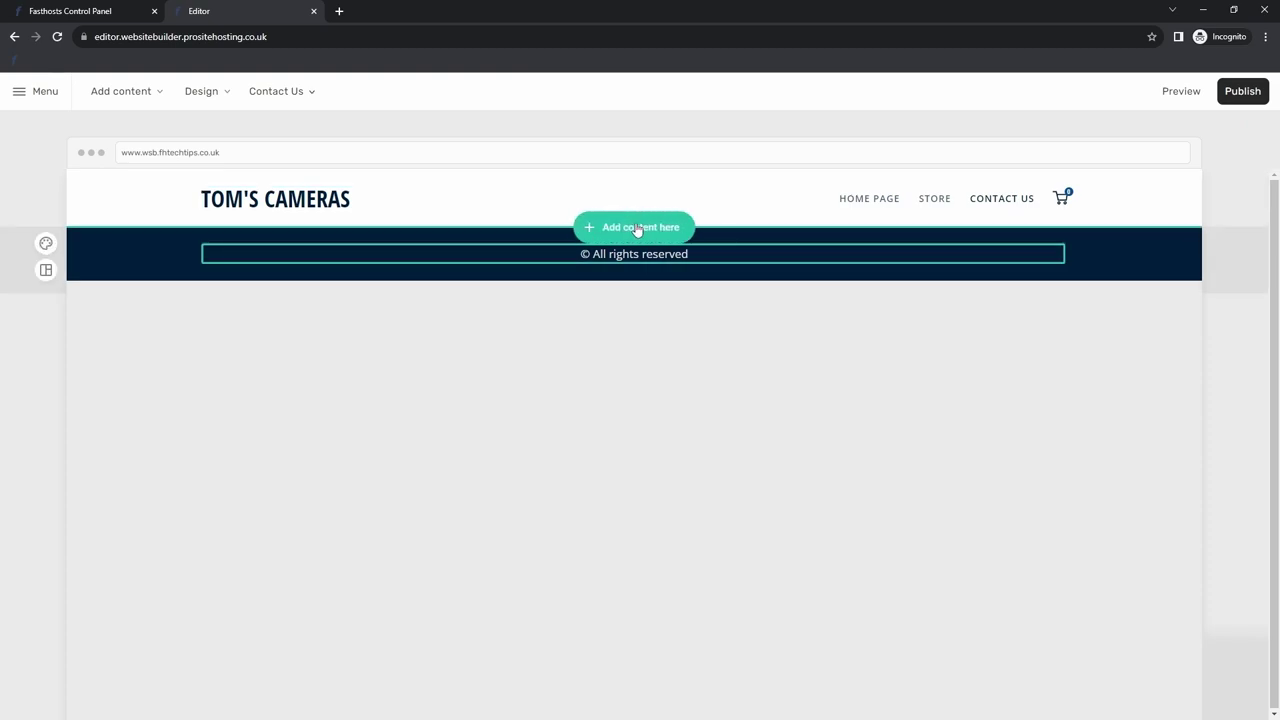
Add the Contact content block with a map, address field and opening hours to the Contact Us page
{"action": "left_click", "coordinate": [638, 228]}
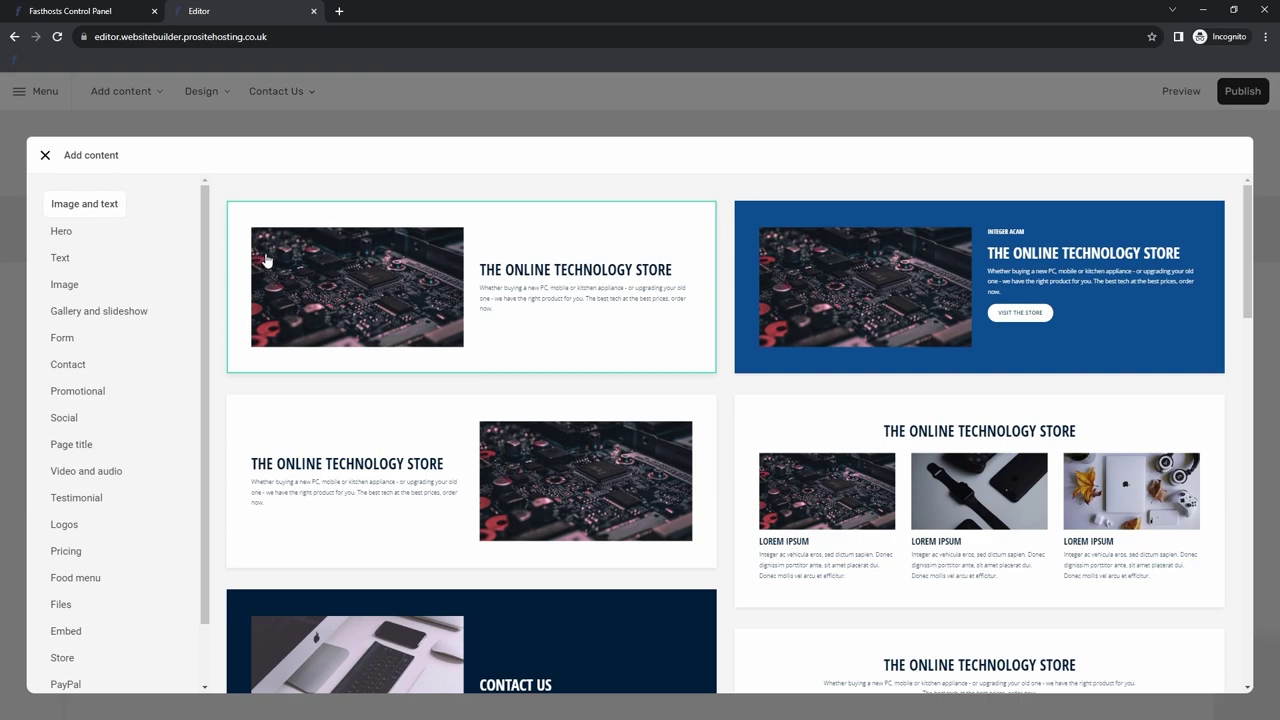
{"action": "left_click", "coordinate": [70, 366]}
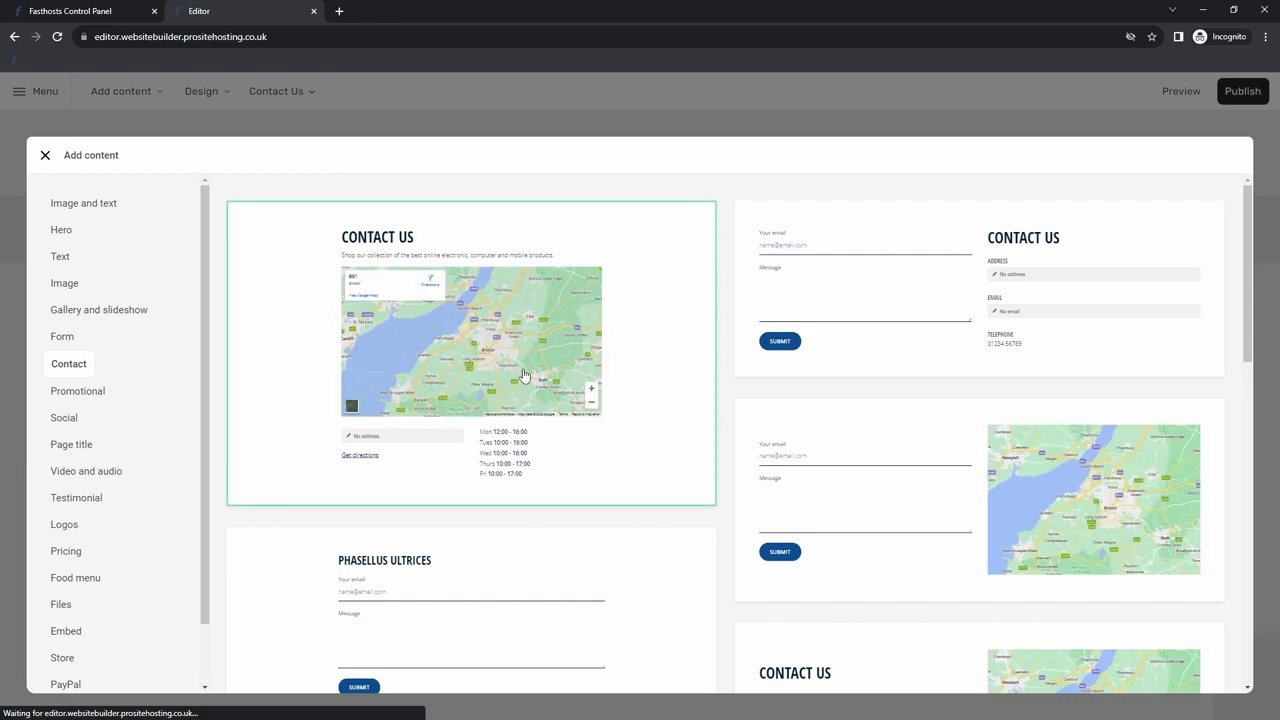
{"action": "left_click", "coordinate": [525, 376]}
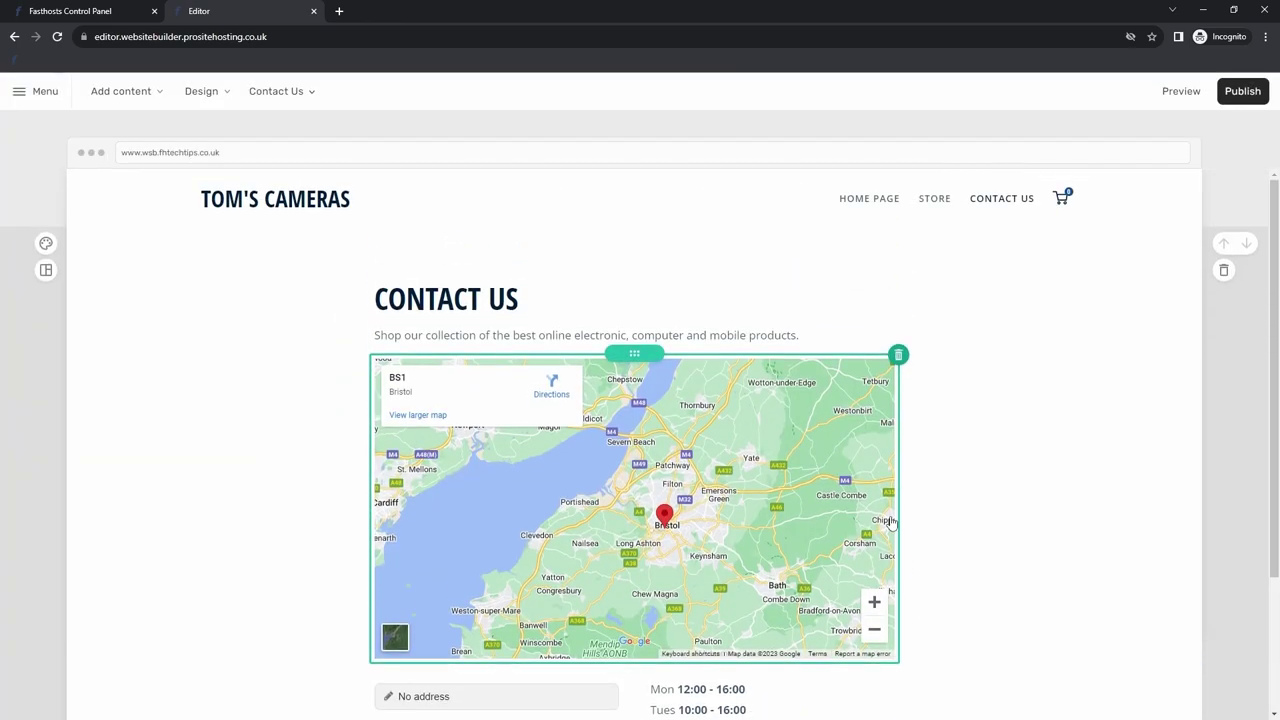
Examine the map, address field, directions link and opening hours in the new contact section
{"action": "scroll", "coordinate": [844, 522], "scroll_direction": "down", "scroll_amount": 1}
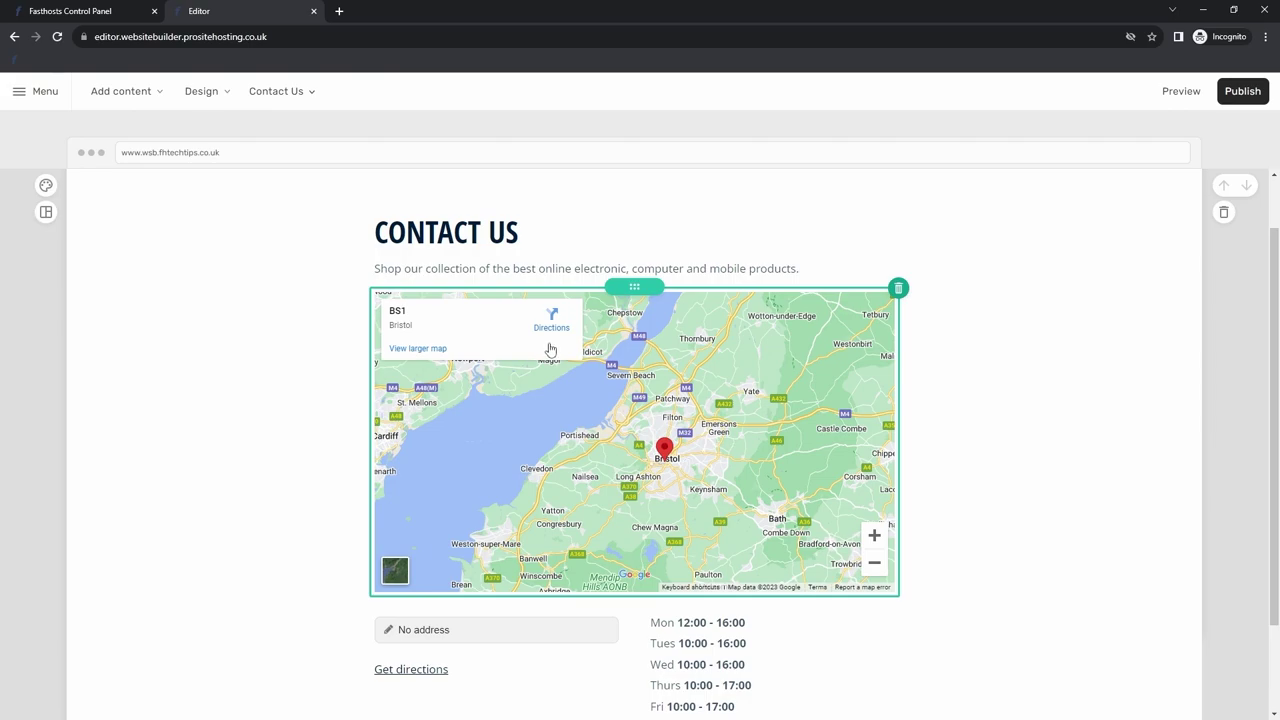
{"action": "scroll", "coordinate": [508, 374], "scroll_direction": "down", "scroll_amount": 2}
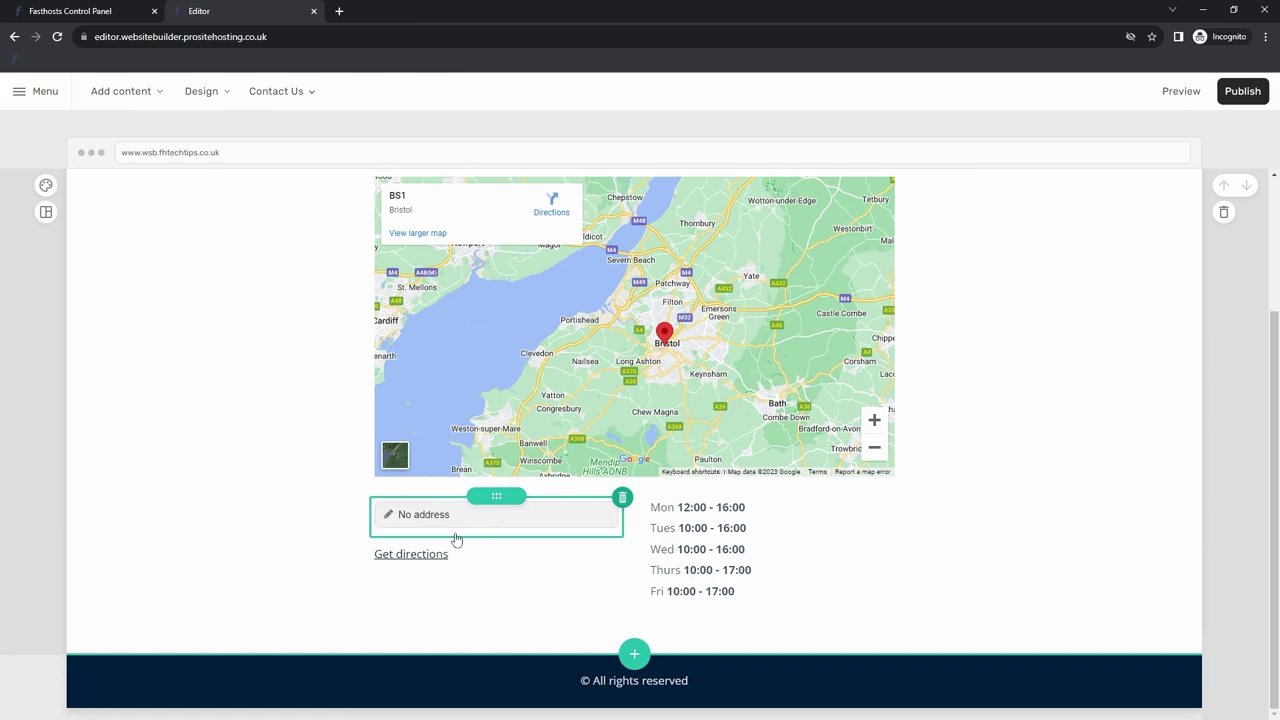
{"action": "scroll", "coordinate": [289, 556], "scroll_direction": "up", "scroll_amount": 1}
{"action": "left_click", "coordinate": [586, 577]}
{"action": "left_click", "coordinate": [546, 611]}
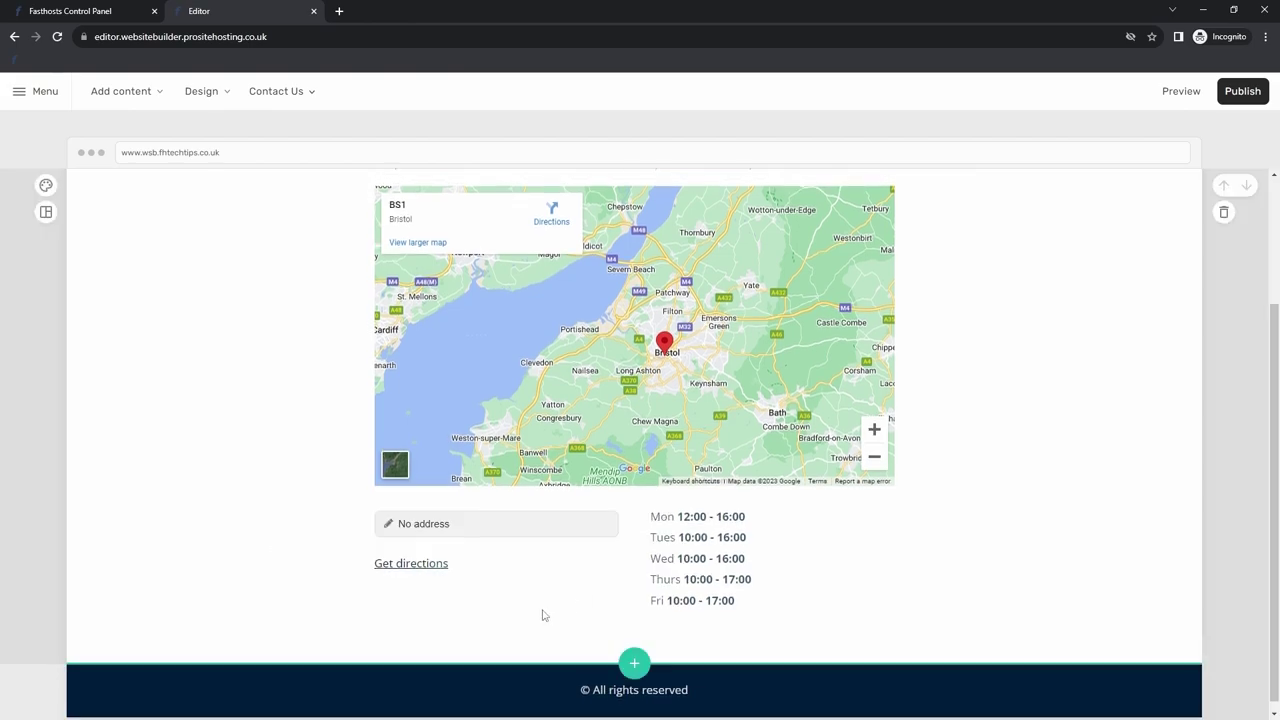
{"action": "left_click", "coordinate": [448, 566]}
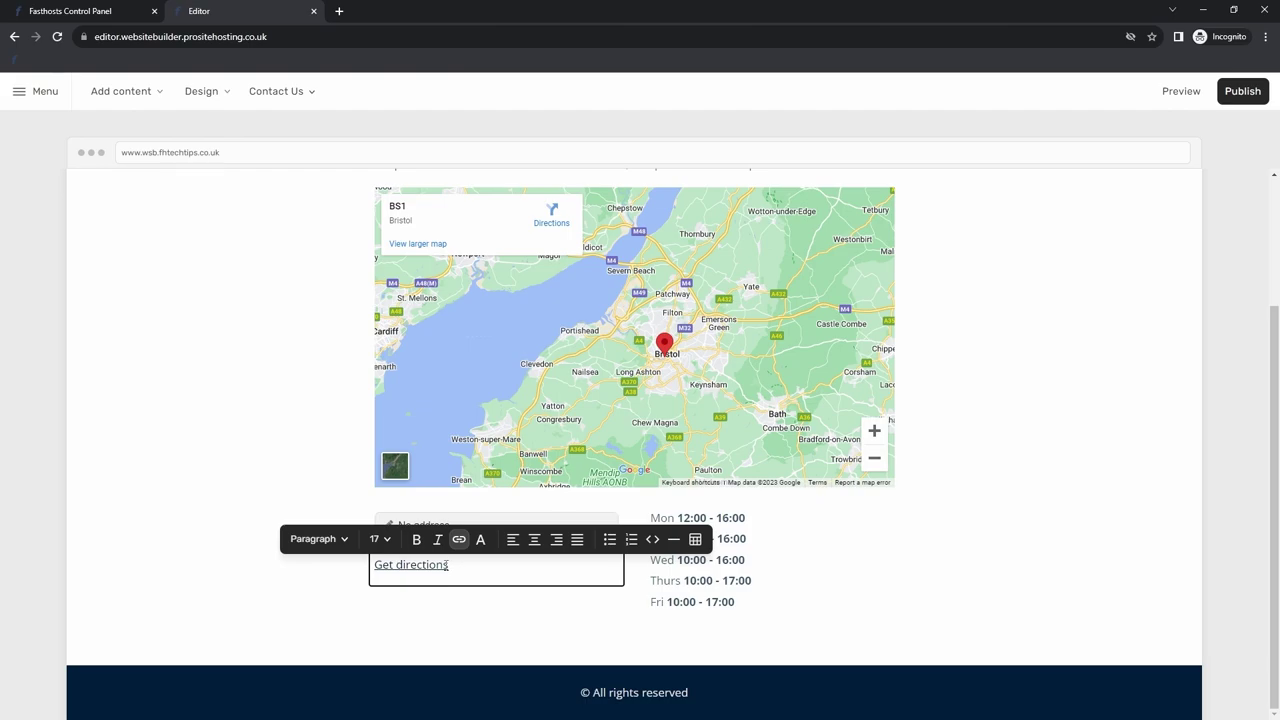
{"action": "left_click", "coordinate": [789, 557]}
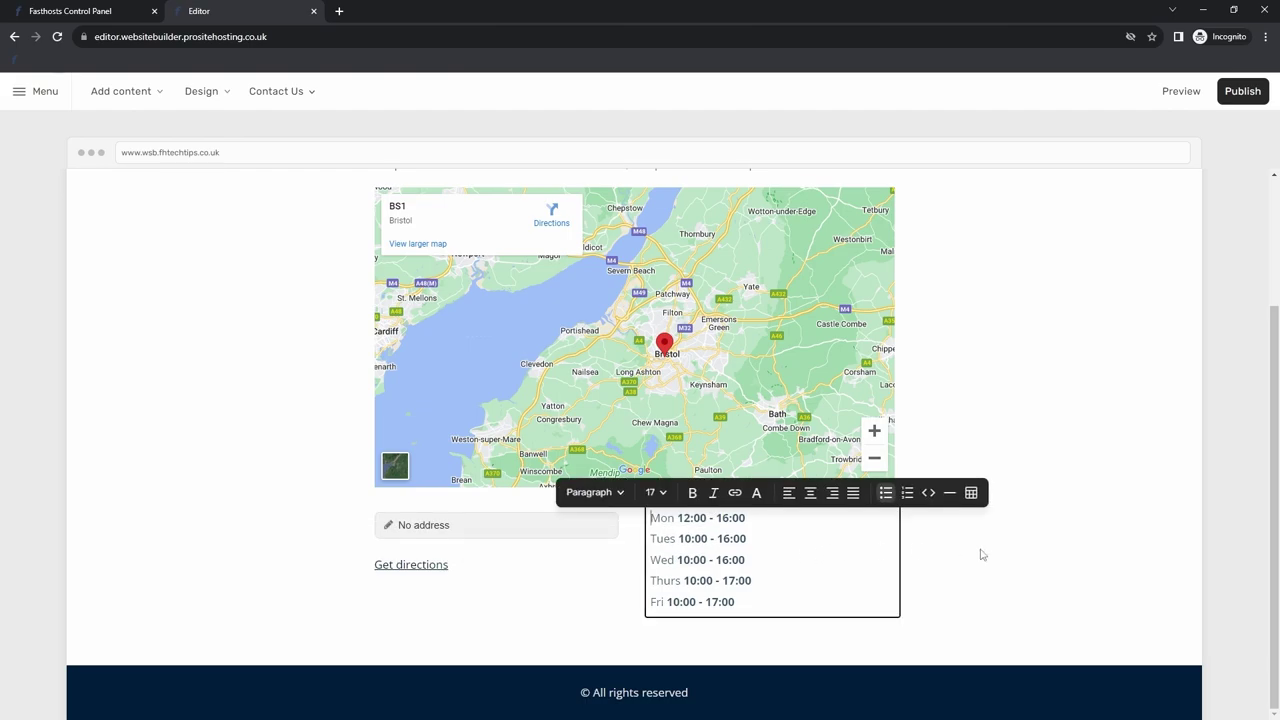
{"action": "left_click", "coordinate": [951, 551]}
Add a Contact block combining a message form with address, email and telephone details below the map section
{"action": "left_click", "coordinate": [633, 664]}
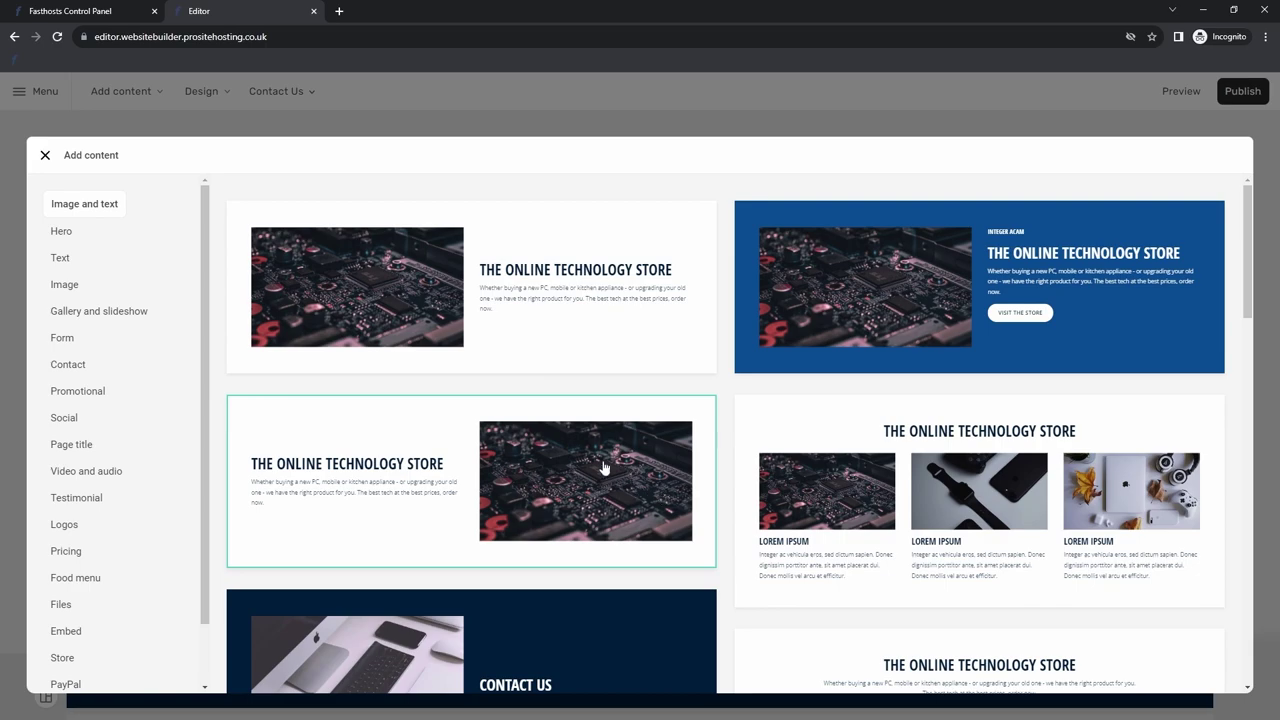
{"action": "left_click", "coordinate": [89, 368]}
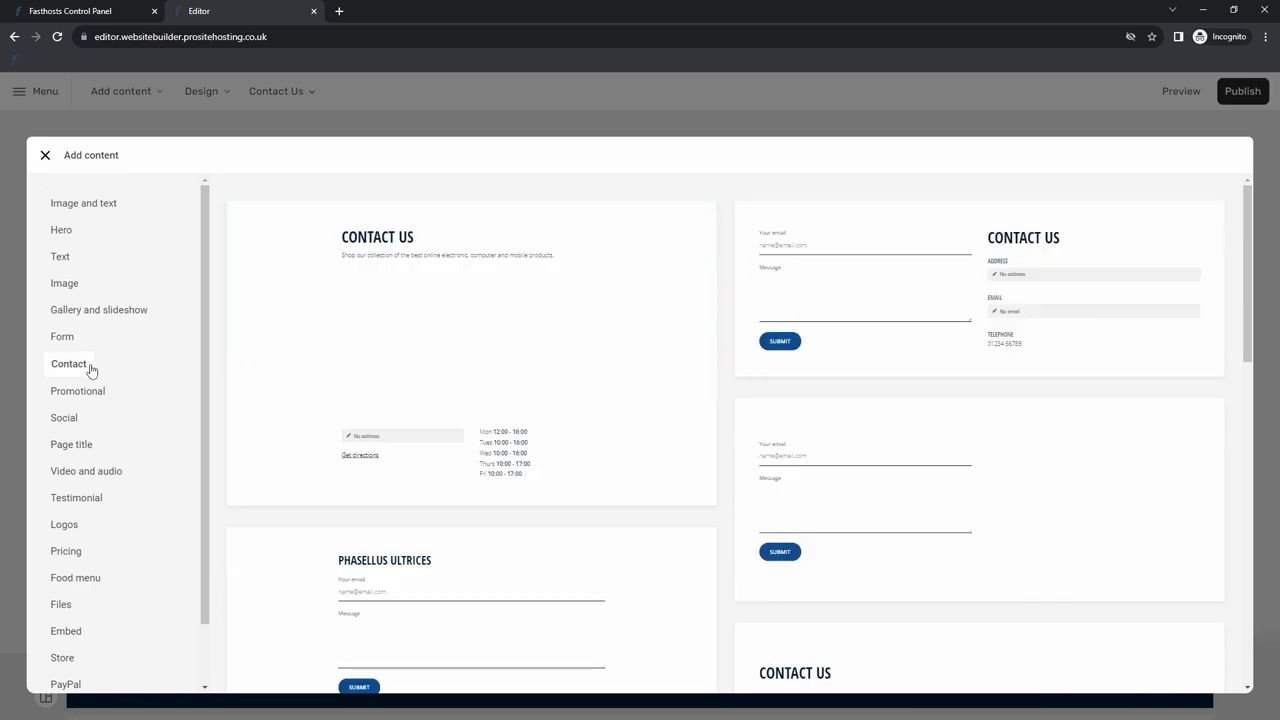
{"action": "left_click", "coordinate": [874, 283]}
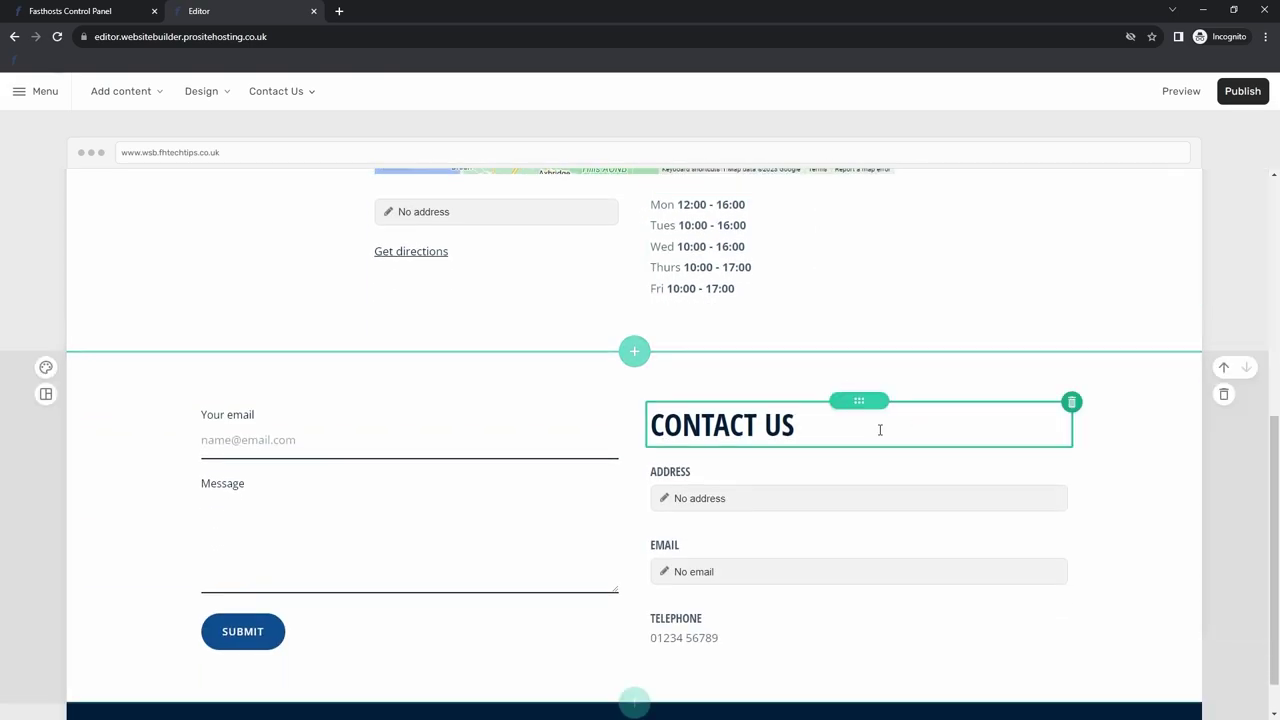
Review the contact form's settings for form name, email details and post-submit page, leaving them unedited
{"action": "left_click", "coordinate": [352, 448]}
{"action": "left_click", "coordinate": [272, 637]}
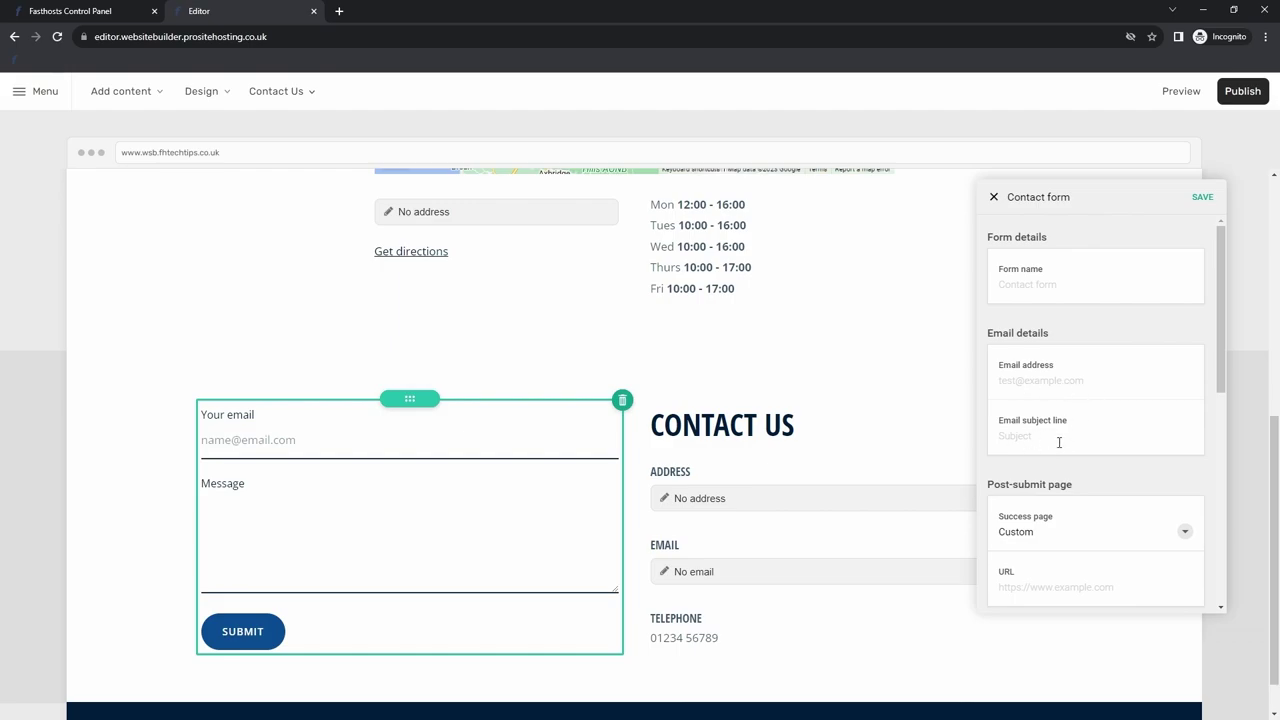
{"action": "left_click", "coordinate": [886, 411]}
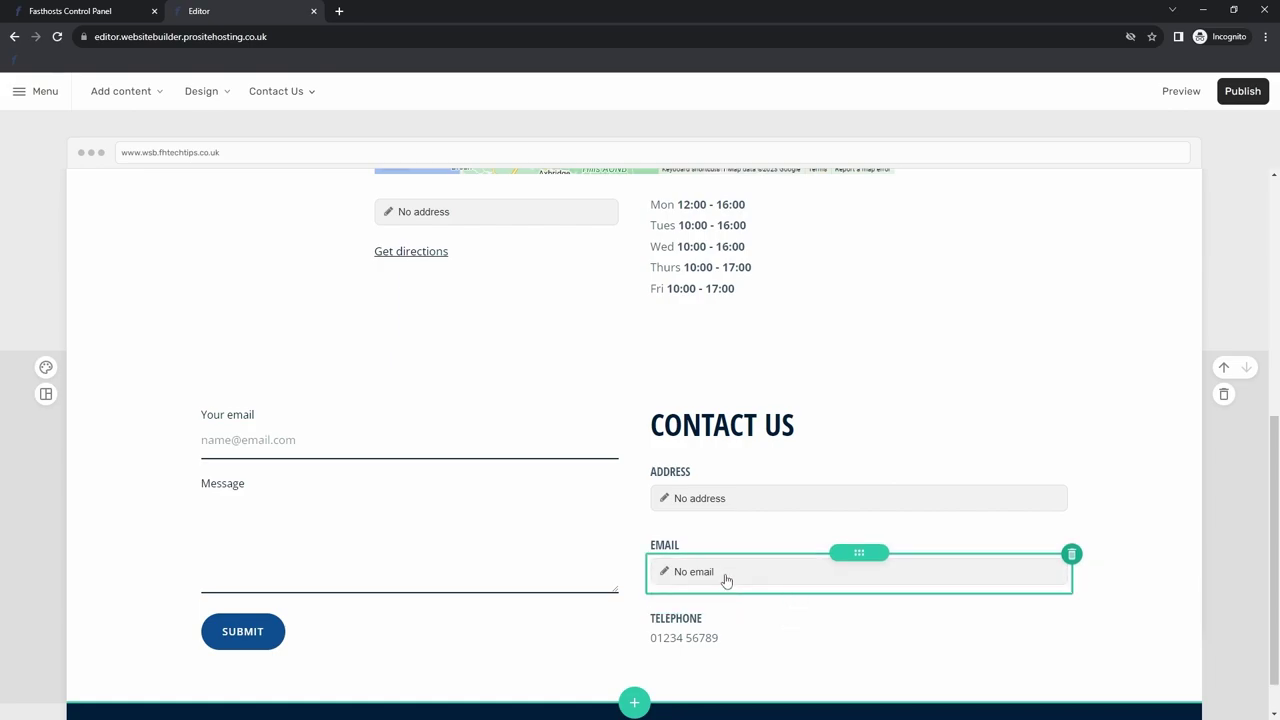
Examine the finished Contact Us page, covering the map, opening hours, message form and contact details
{"action": "scroll", "coordinate": [723, 563], "scroll_direction": "up", "scroll_amount": 5}
{"action": "scroll", "coordinate": [740, 511], "scroll_direction": "down", "scroll_amount": 5}
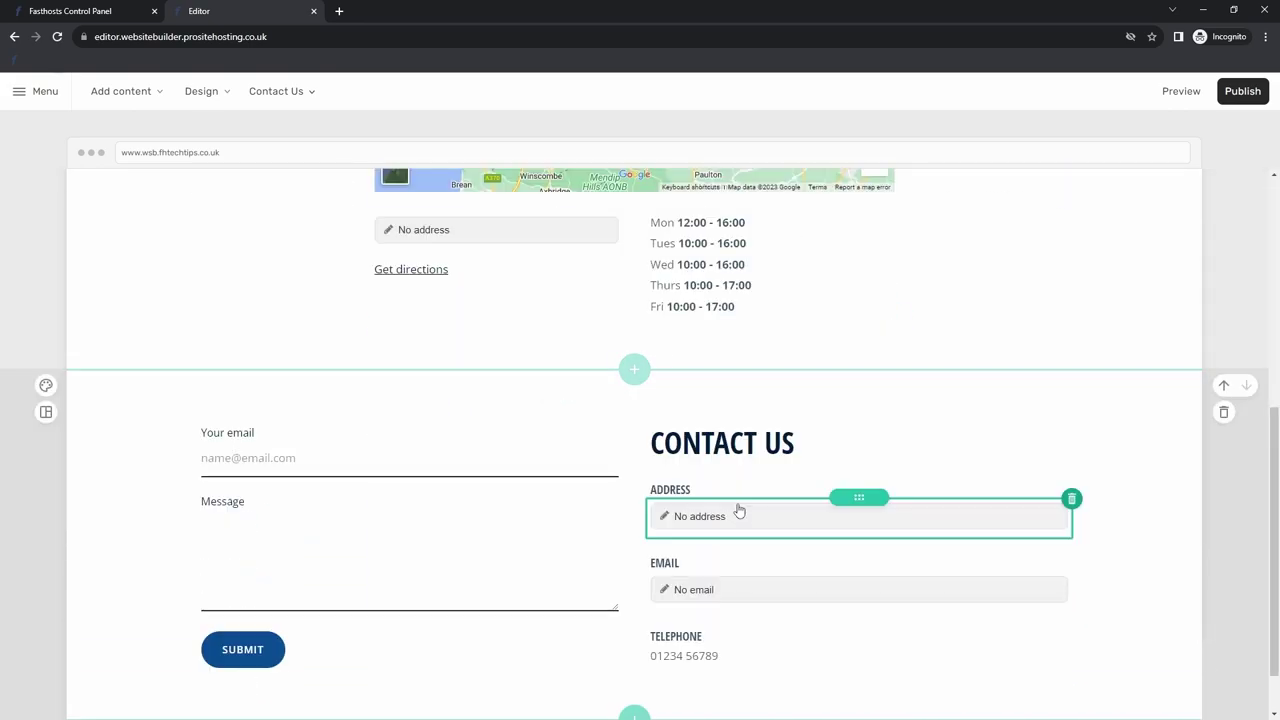
{"action": "scroll", "coordinate": [720, 518], "scroll_direction": "down", "scroll_amount": 1}
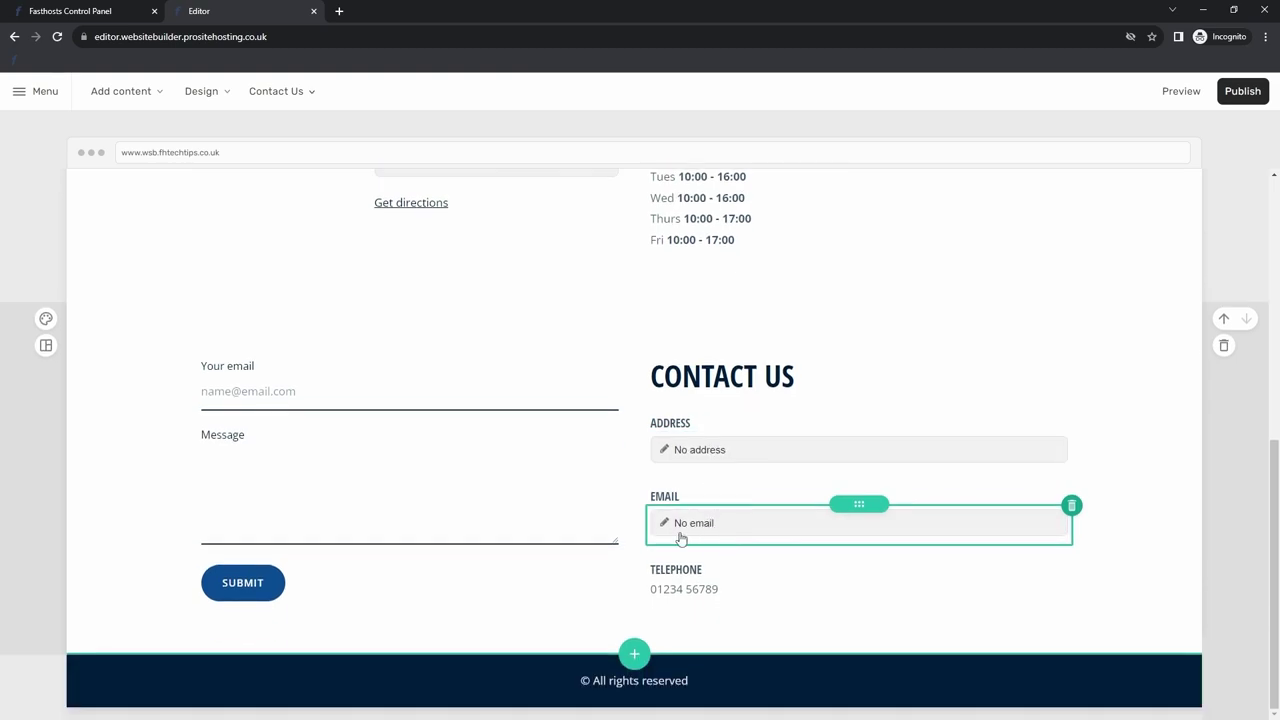
{"action": "scroll", "coordinate": [684, 540], "scroll_direction": "up", "scroll_amount": 5}
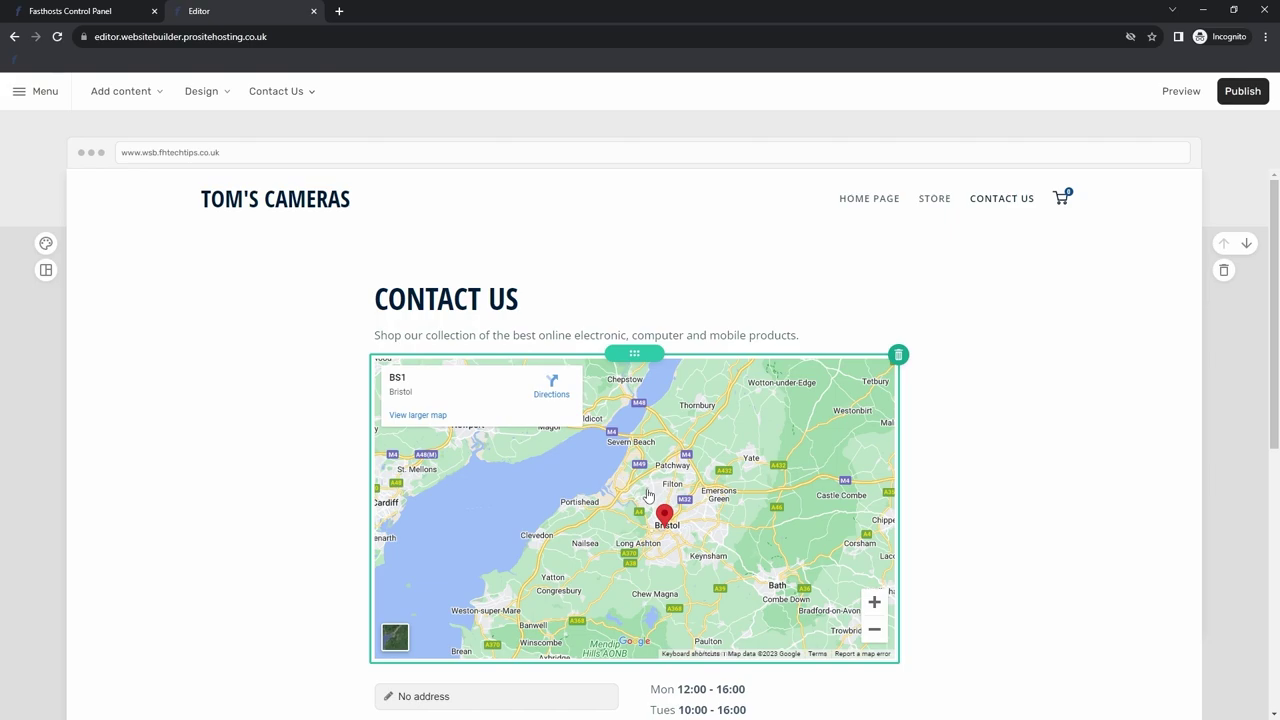
{"action": "scroll", "coordinate": [650, 495], "scroll_direction": "down", "scroll_amount": 2}
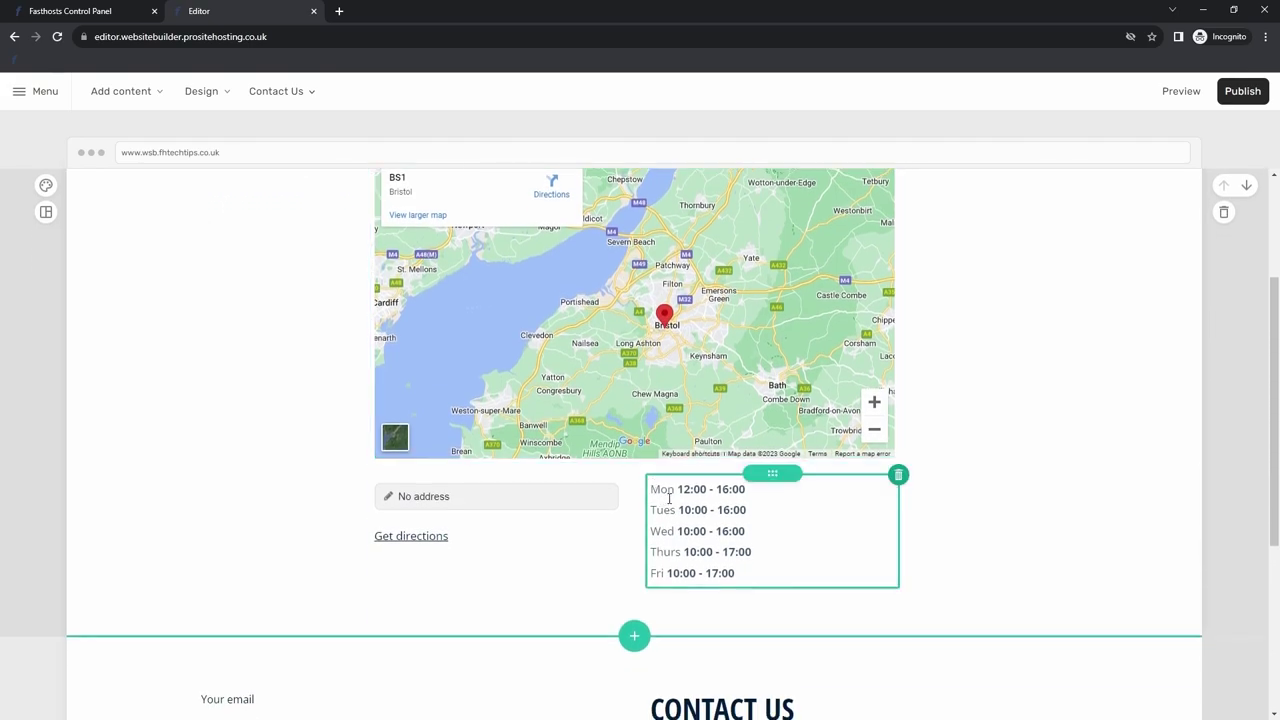
{"action": "scroll", "coordinate": [690, 482], "scroll_direction": "up", "scroll_amount": 2}
{"action": "scroll", "coordinate": [696, 483], "scroll_direction": "down", "scroll_amount": 1}
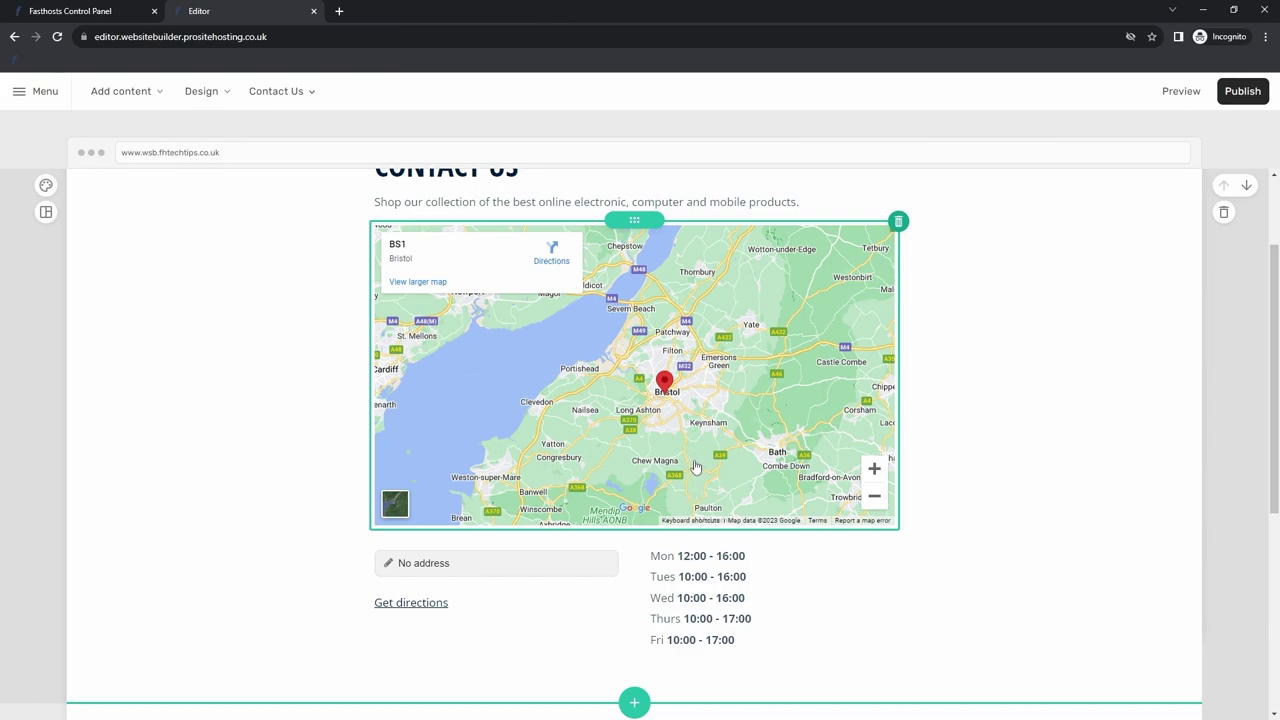
{"action": "scroll", "coordinate": [695, 470], "scroll_direction": "down", "scroll_amount": 4}
{"action": "scroll", "coordinate": [680, 450], "scroll_direction": "up", "scroll_amount": 5}
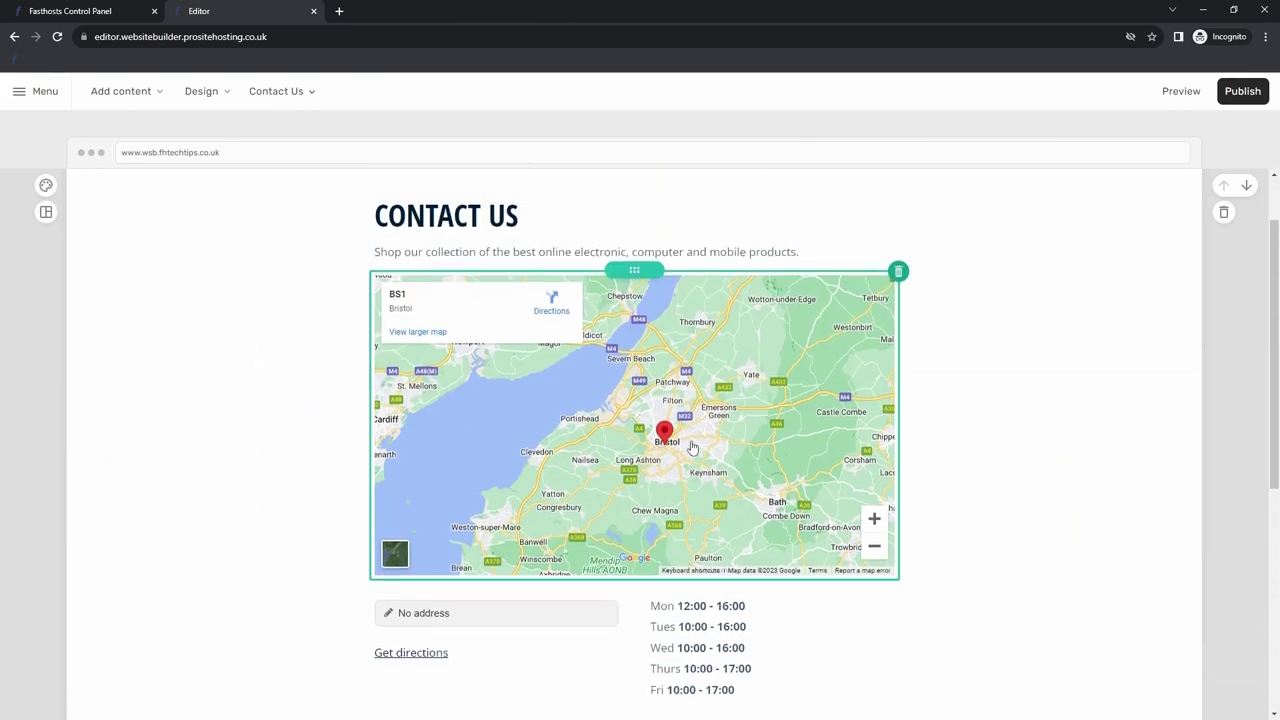
Preview the Contact Us page and test the form by submitting the message "dsadsadas" without an email address
{"action": "left_click", "coordinate": [1179, 92]}
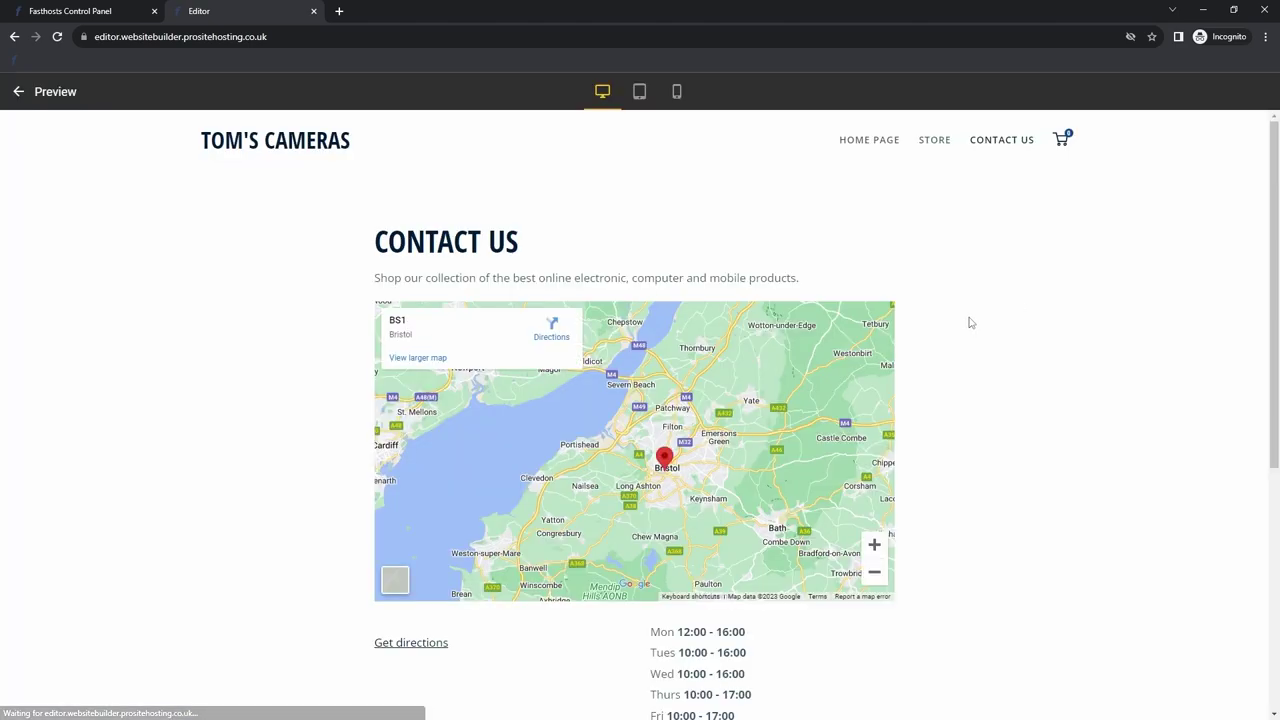
{"action": "scroll", "coordinate": [919, 355], "scroll_direction": "down", "scroll_amount": 4}
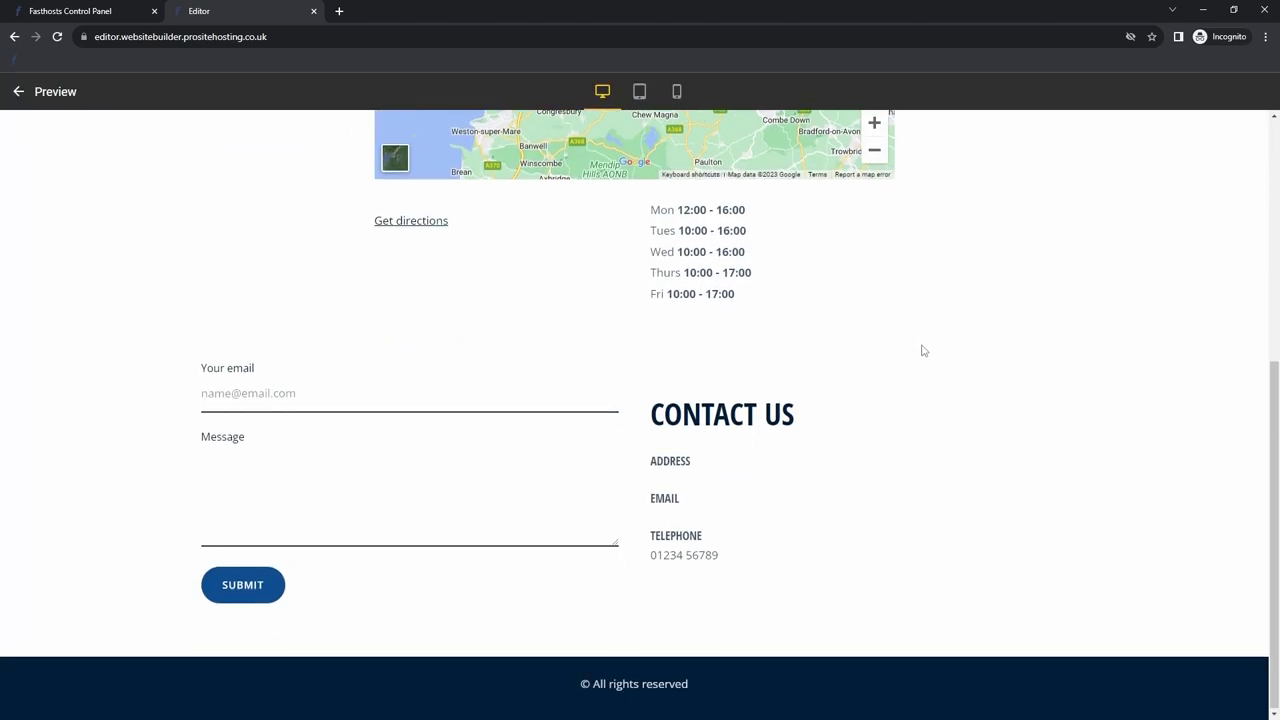
{"action": "left_click", "coordinate": [247, 450]}
{"action": "type", "text": "dsadsadas"}
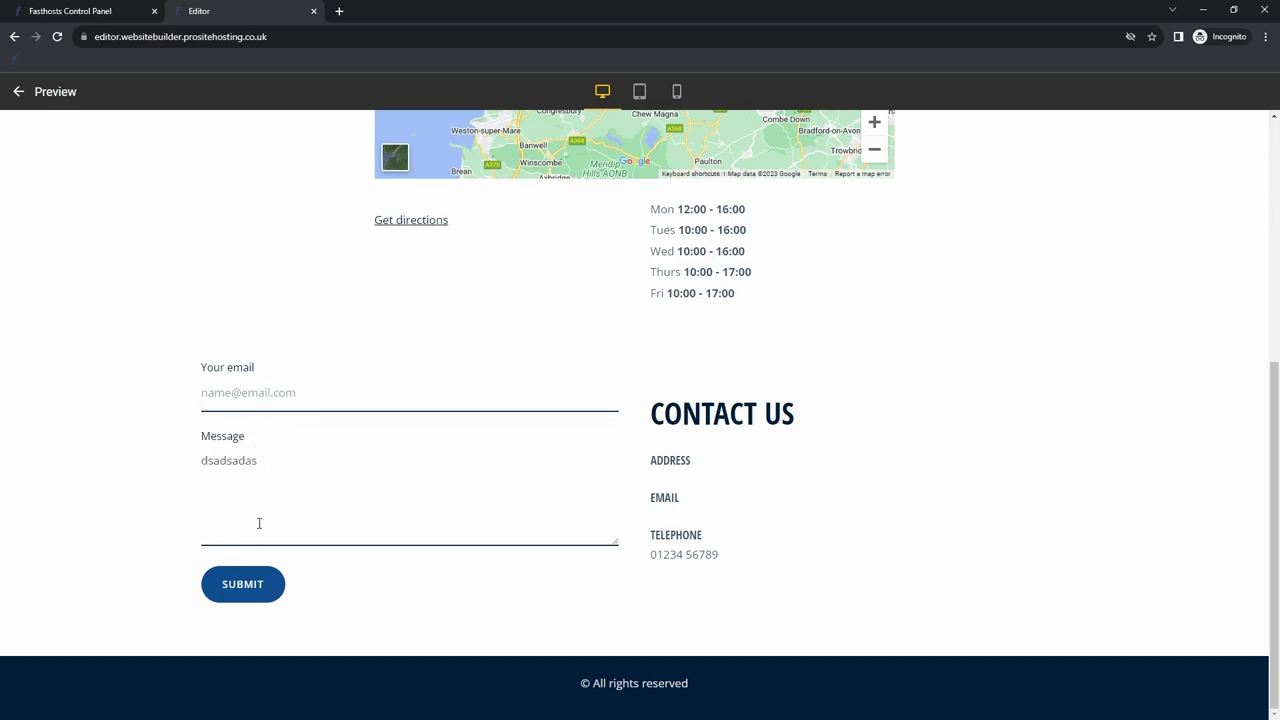
{"action": "left_click", "coordinate": [240, 584]}
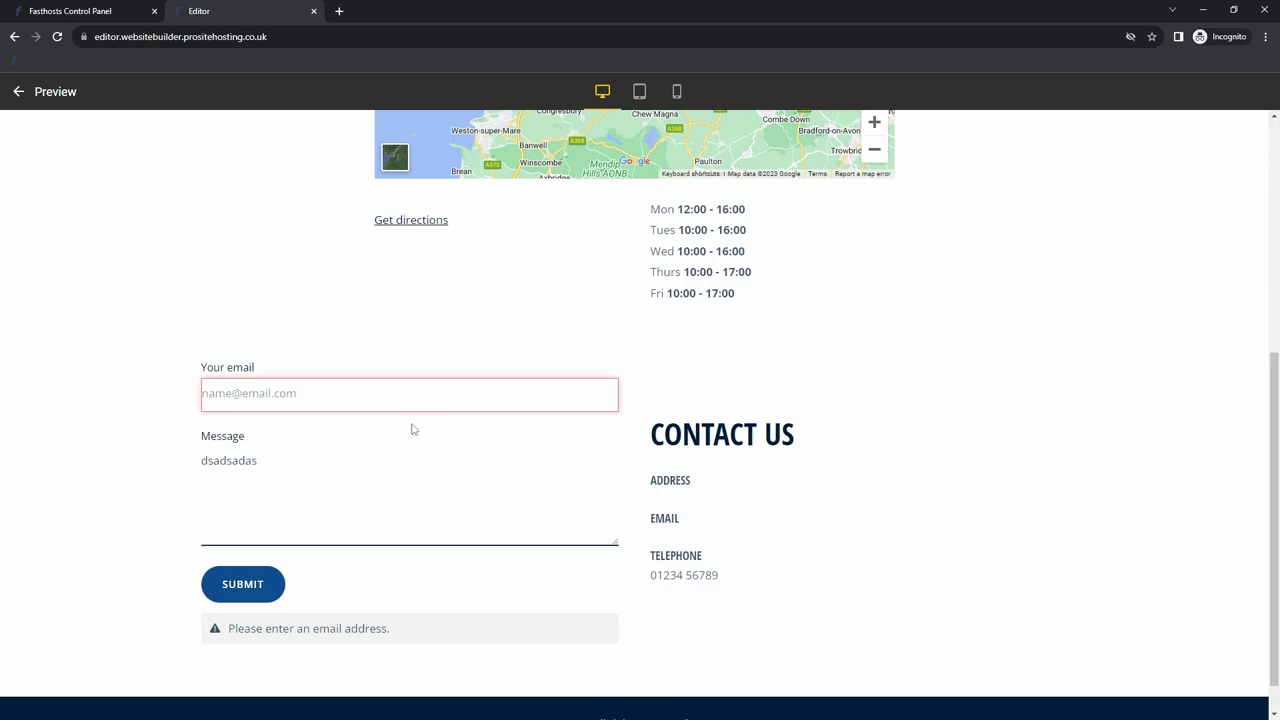
{"action": "scroll", "coordinate": [375, 430], "scroll_direction": "up", "scroll_amount": 1}
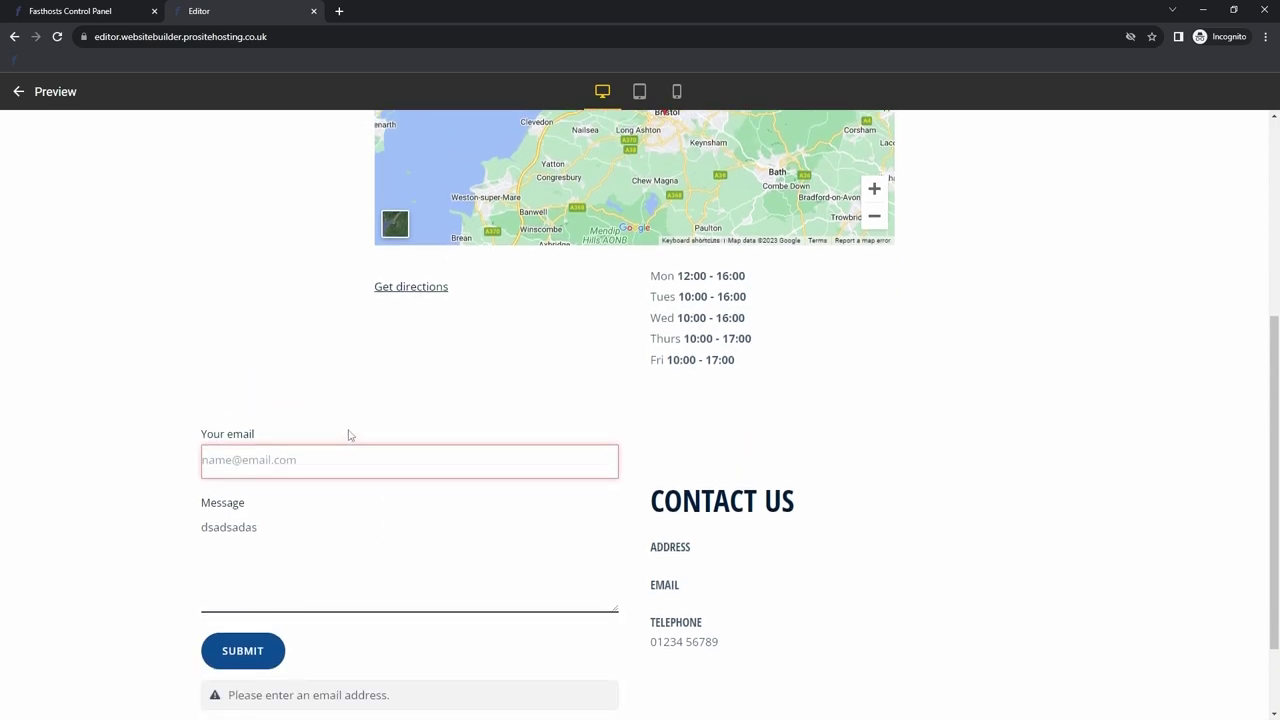
{"action": "scroll", "coordinate": [223, 331], "scroll_direction": "up", "scroll_amount": 5}
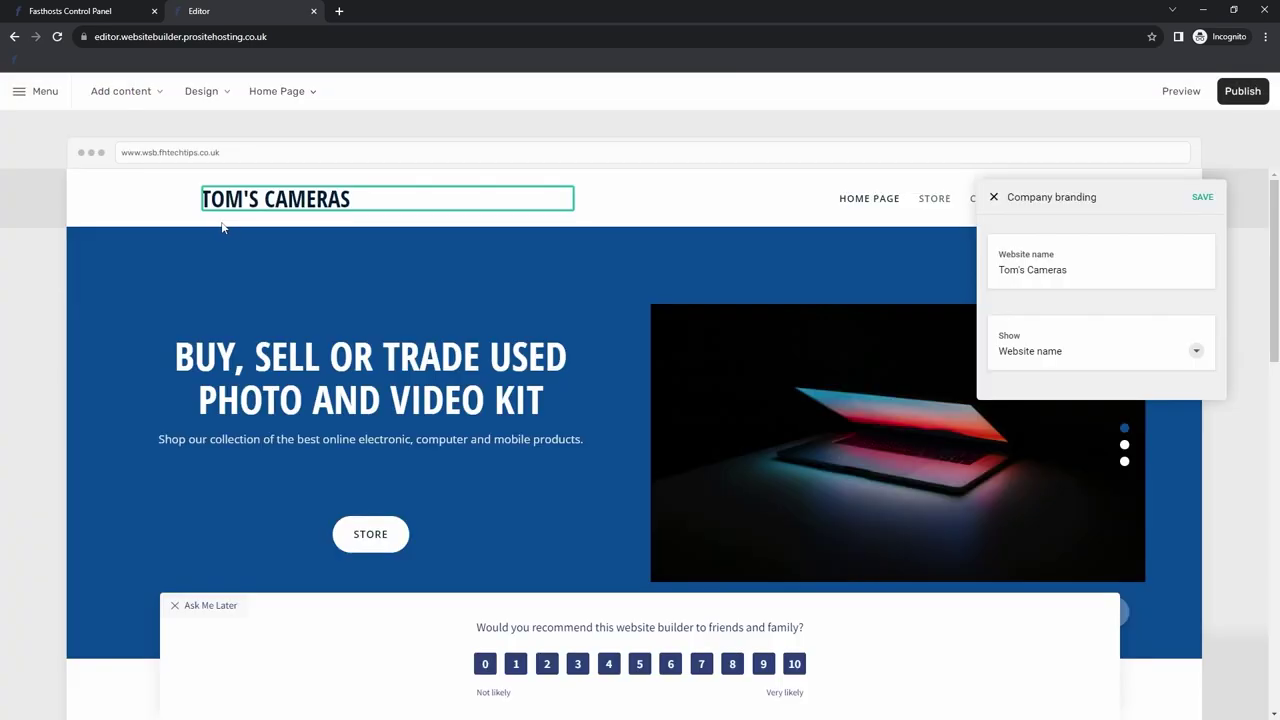
Close the company branding settings and try light grey, navy and blue header backgrounds on the home page before returning to white
{"action": "left_click", "coordinate": [994, 197]}
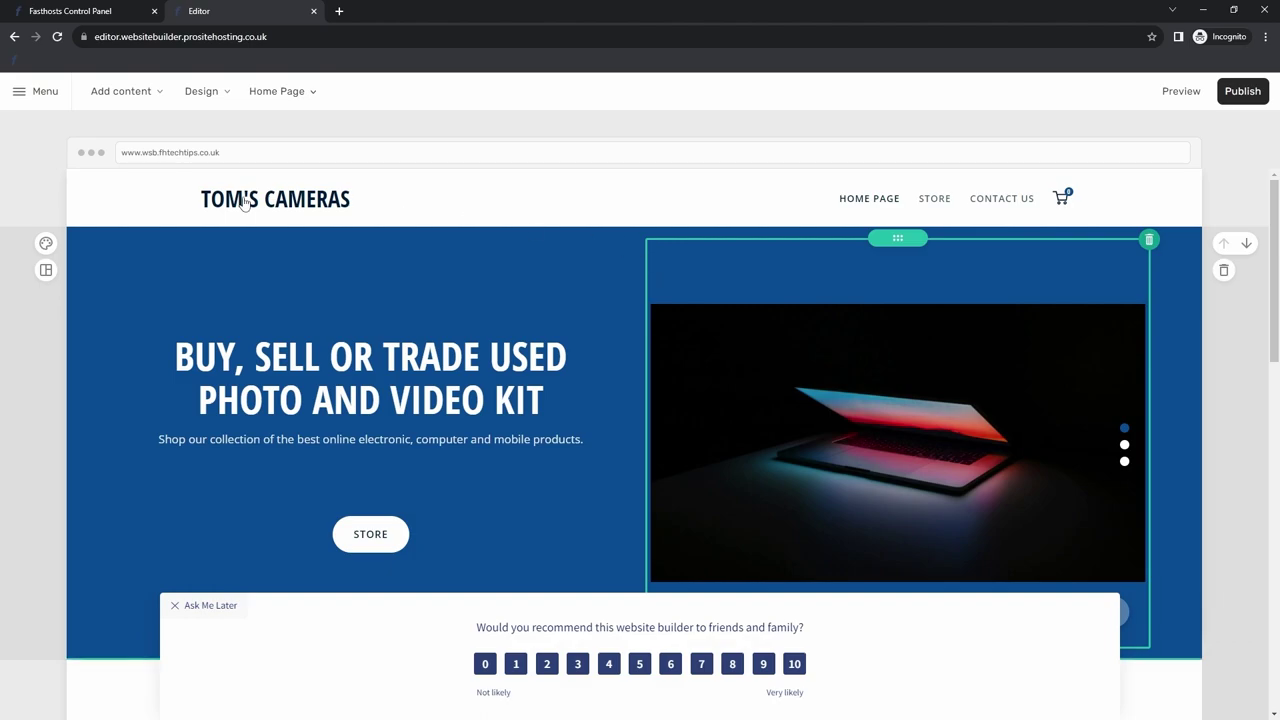
{"action": "left_click", "coordinate": [47, 187]}
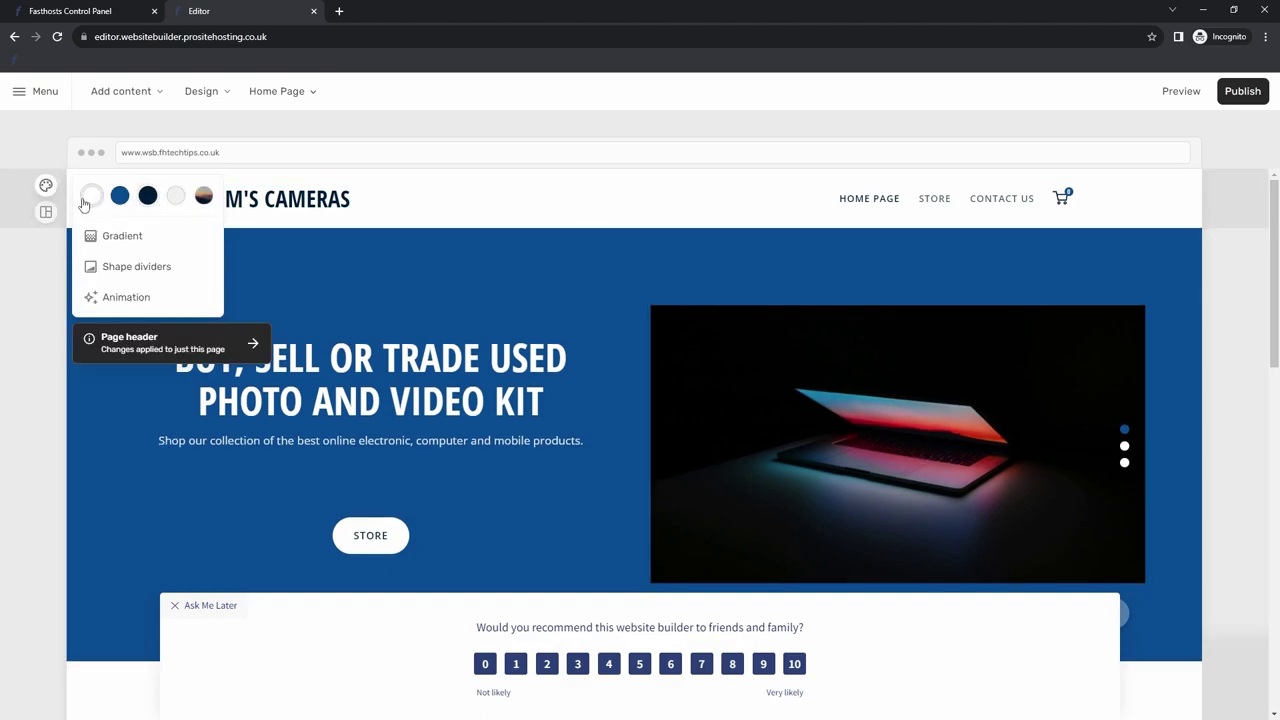
{"action": "left_click", "coordinate": [176, 200]}
{"action": "left_click", "coordinate": [141, 206]}
{"action": "left_click", "coordinate": [120, 196]}
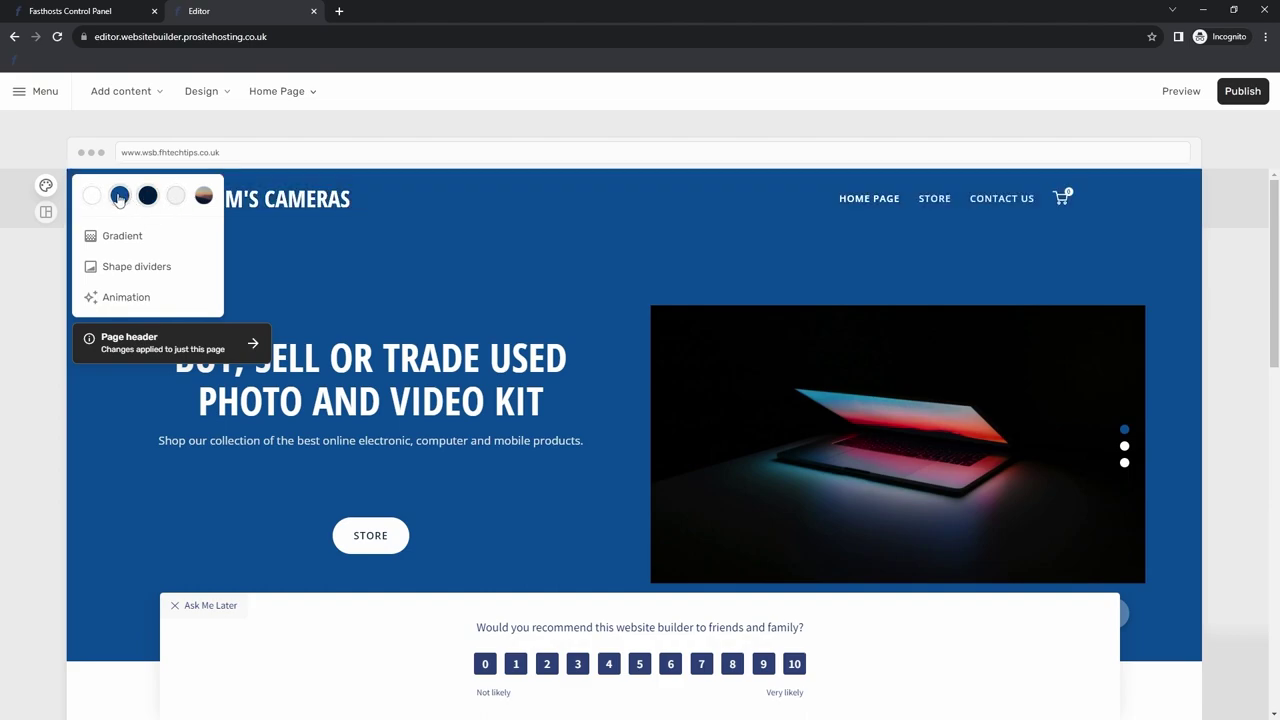
{"action": "left_click", "coordinate": [91, 196]}
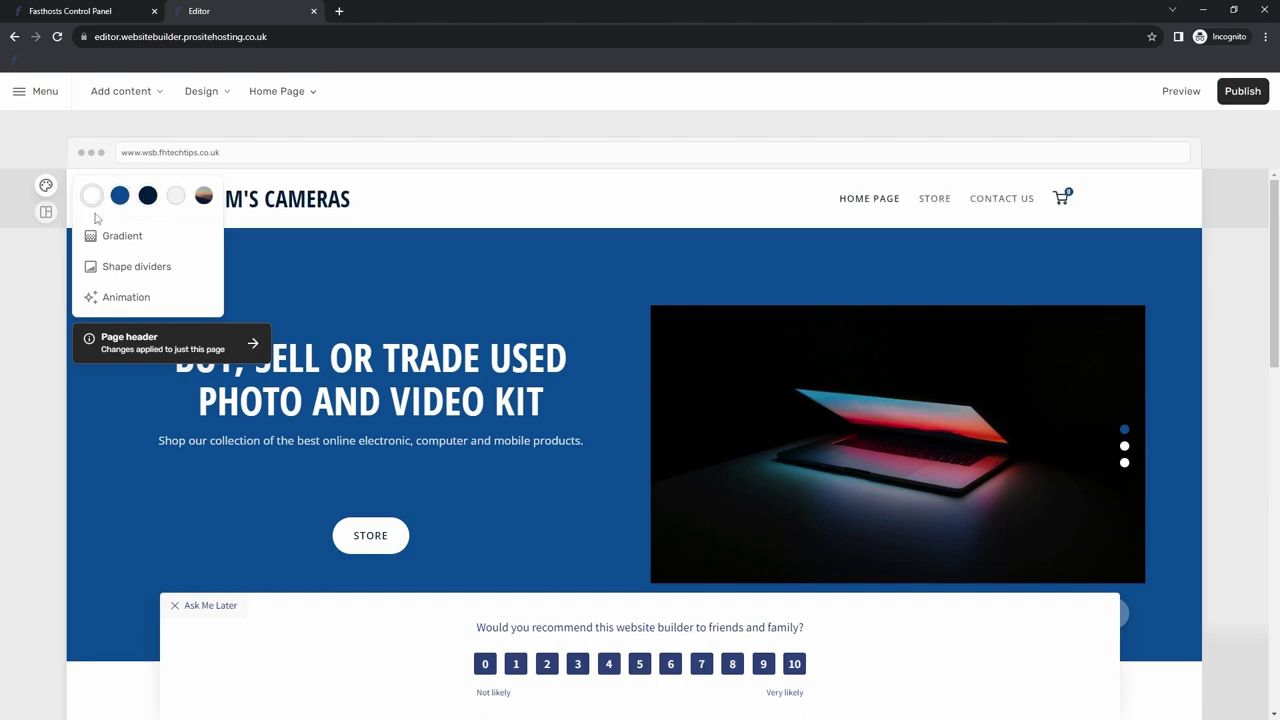
Apply a Bottom gradient to the home page header's white background
{"action": "left_click", "coordinate": [147, 241]}
{"action": "left_click", "coordinate": [118, 270]}
{"action": "left_click", "coordinate": [208, 298]}
{"action": "left_click", "coordinate": [127, 284]}
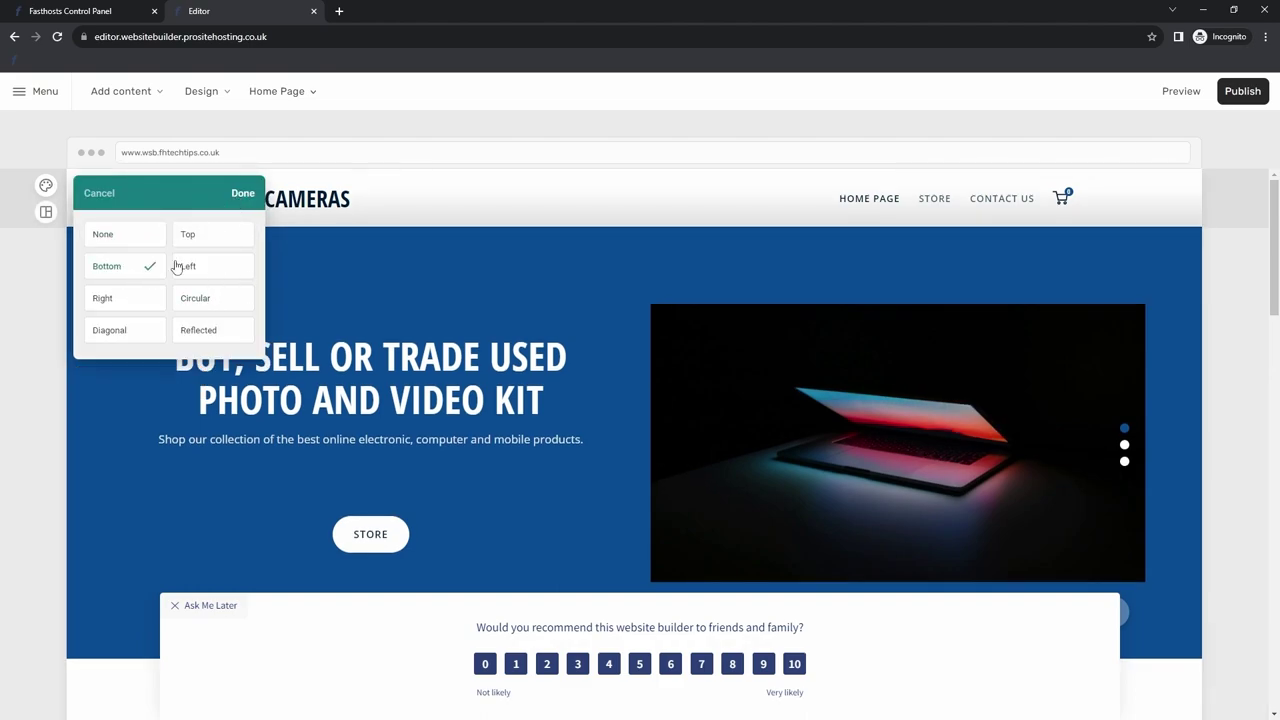
{"action": "left_click", "coordinate": [242, 196]}
Give the home page header a blue background with a Top gradient, after trying the other gradient directions
{"action": "left_click", "coordinate": [45, 185]}
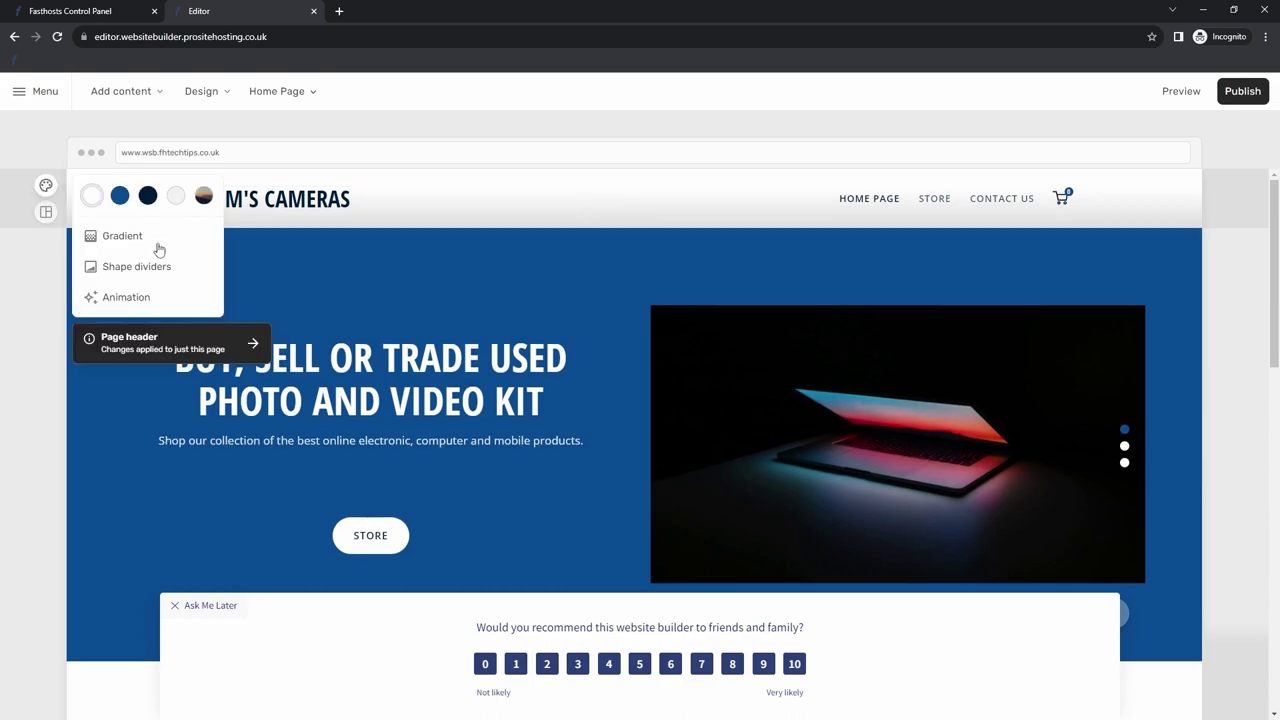
{"action": "left_click", "coordinate": [119, 195]}
{"action": "left_click", "coordinate": [118, 358]}
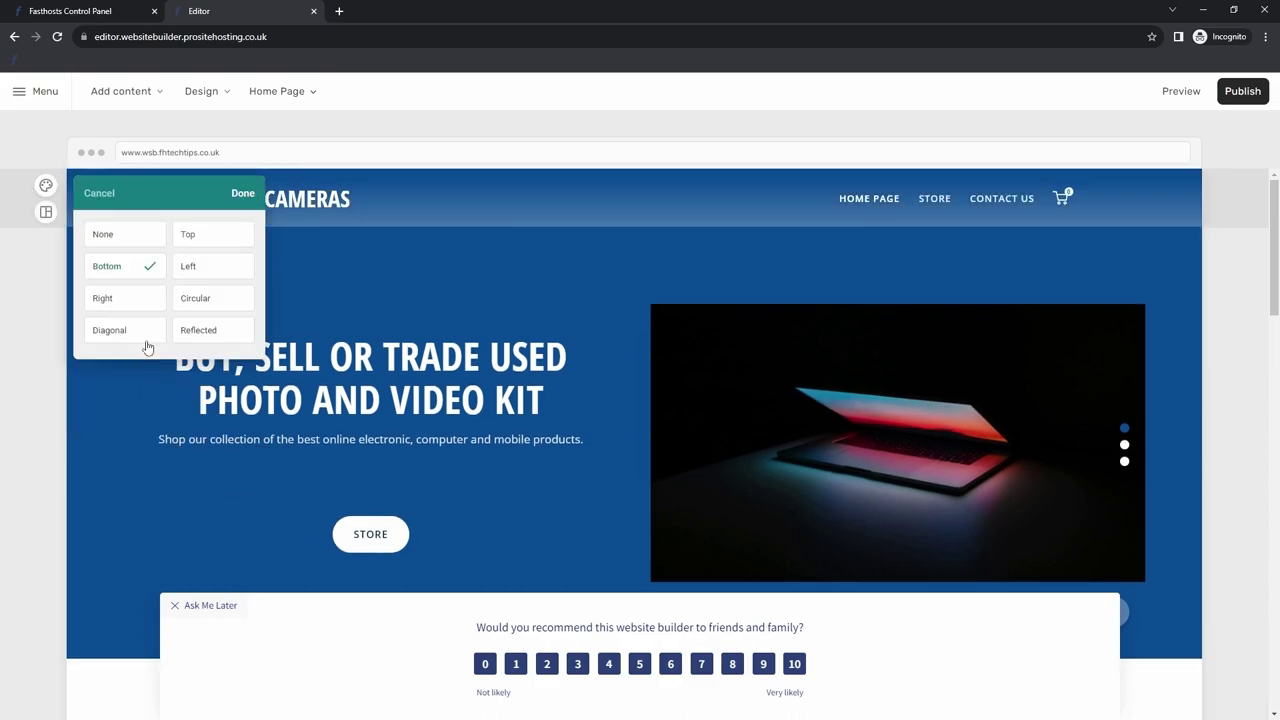
{"action": "left_click", "coordinate": [232, 302]}
{"action": "left_click", "coordinate": [208, 276]}
{"action": "left_click", "coordinate": [209, 331]}
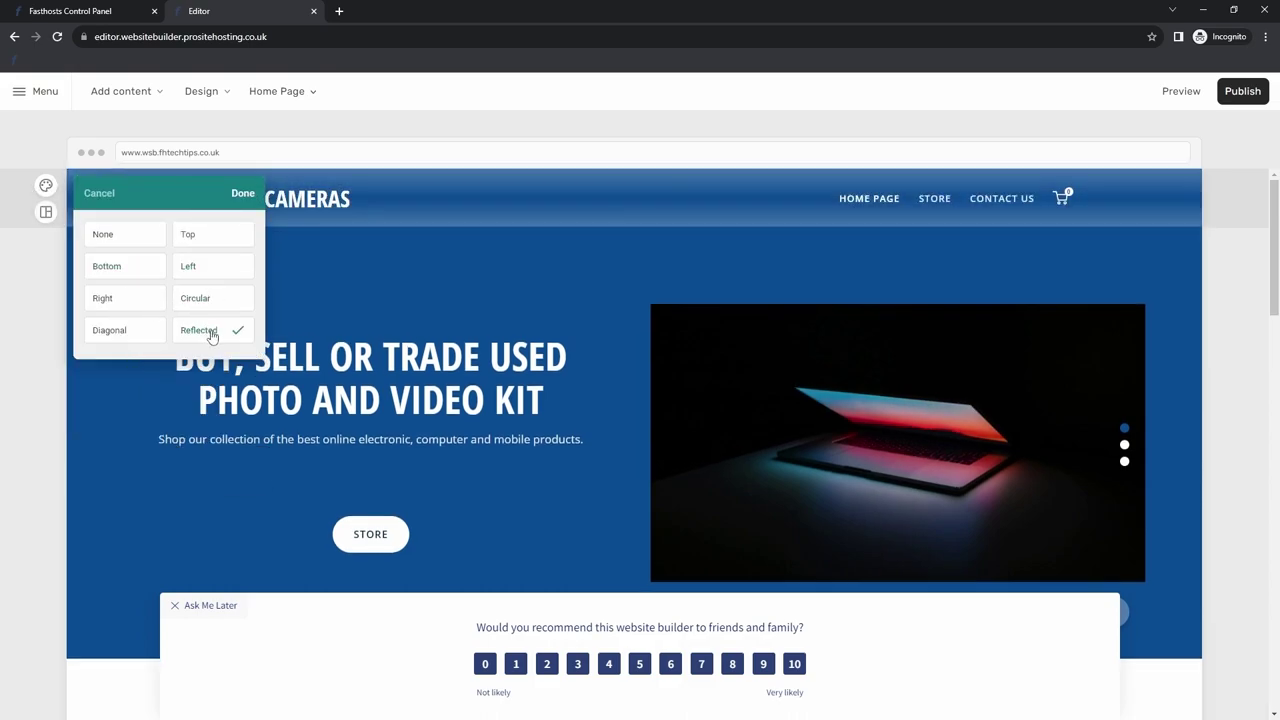
{"action": "left_click", "coordinate": [222, 235]}
{"action": "left_click", "coordinate": [212, 272]}
{"action": "left_click", "coordinate": [220, 236]}
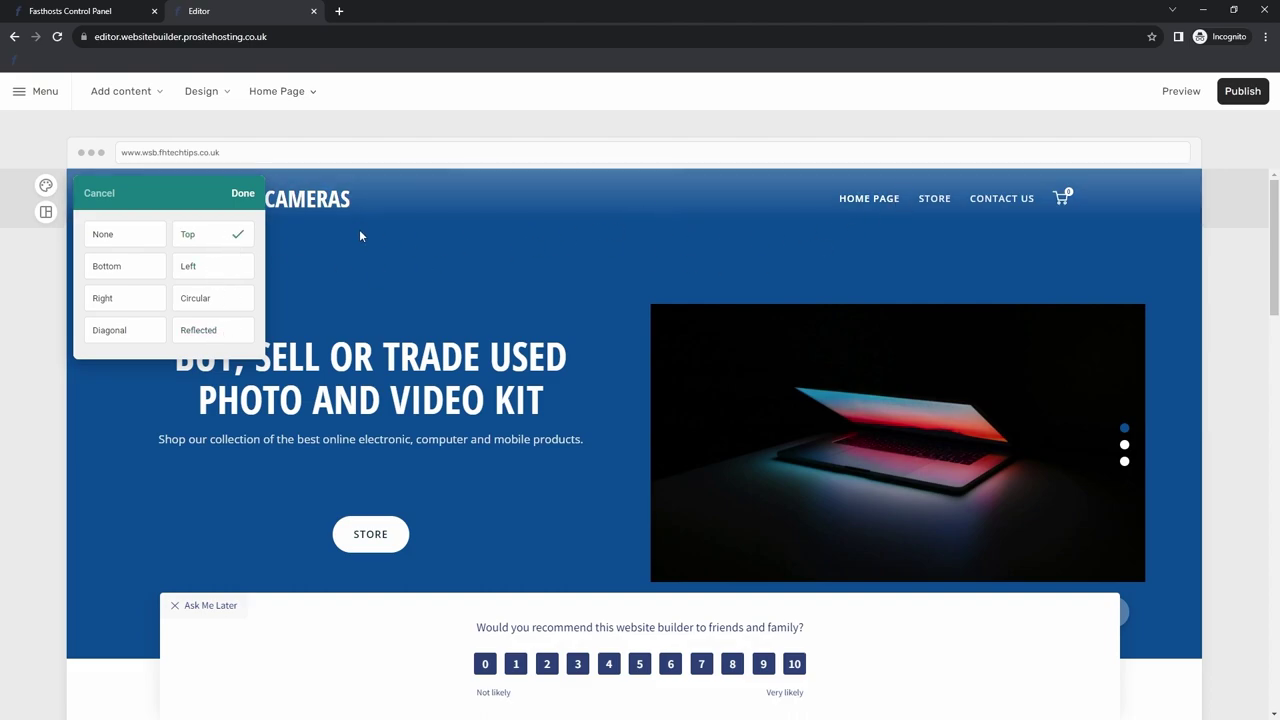
{"action": "left_click", "coordinate": [243, 193]}
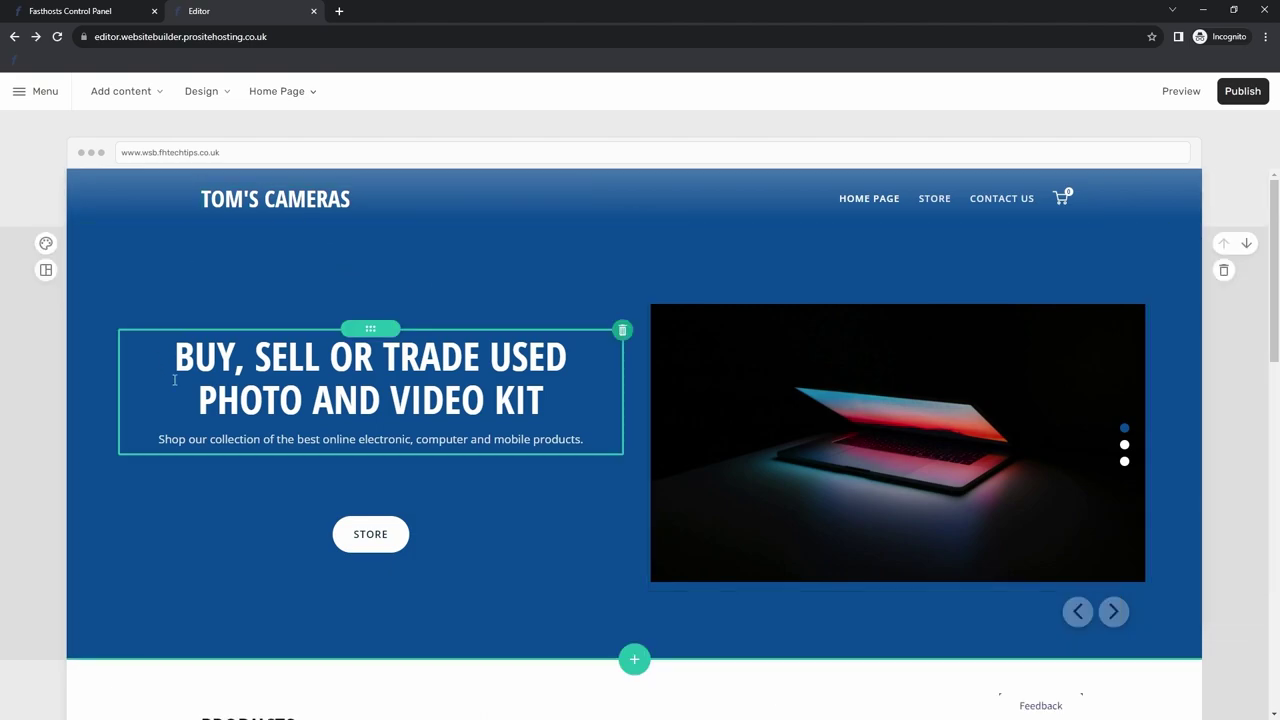
Set the hero section's animation to Fade
{"action": "left_click", "coordinate": [57, 244]}
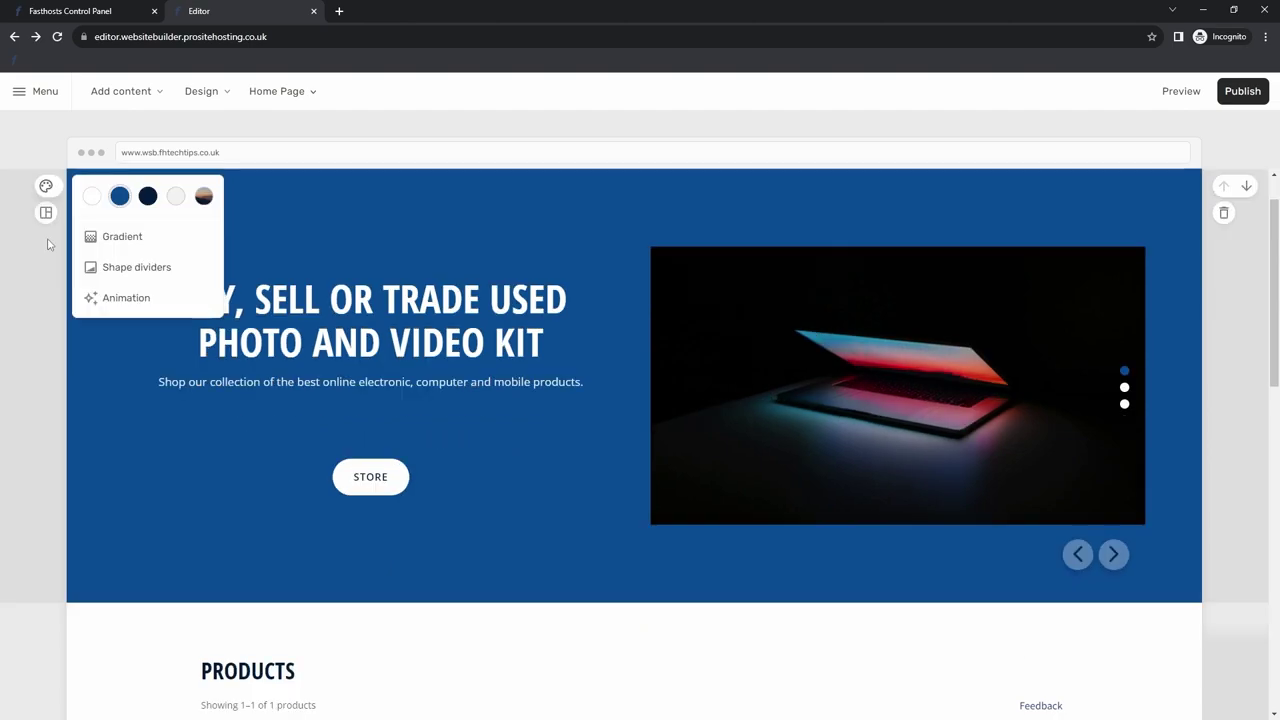
{"action": "left_click", "coordinate": [150, 298]}
{"action": "left_click", "coordinate": [140, 266]}
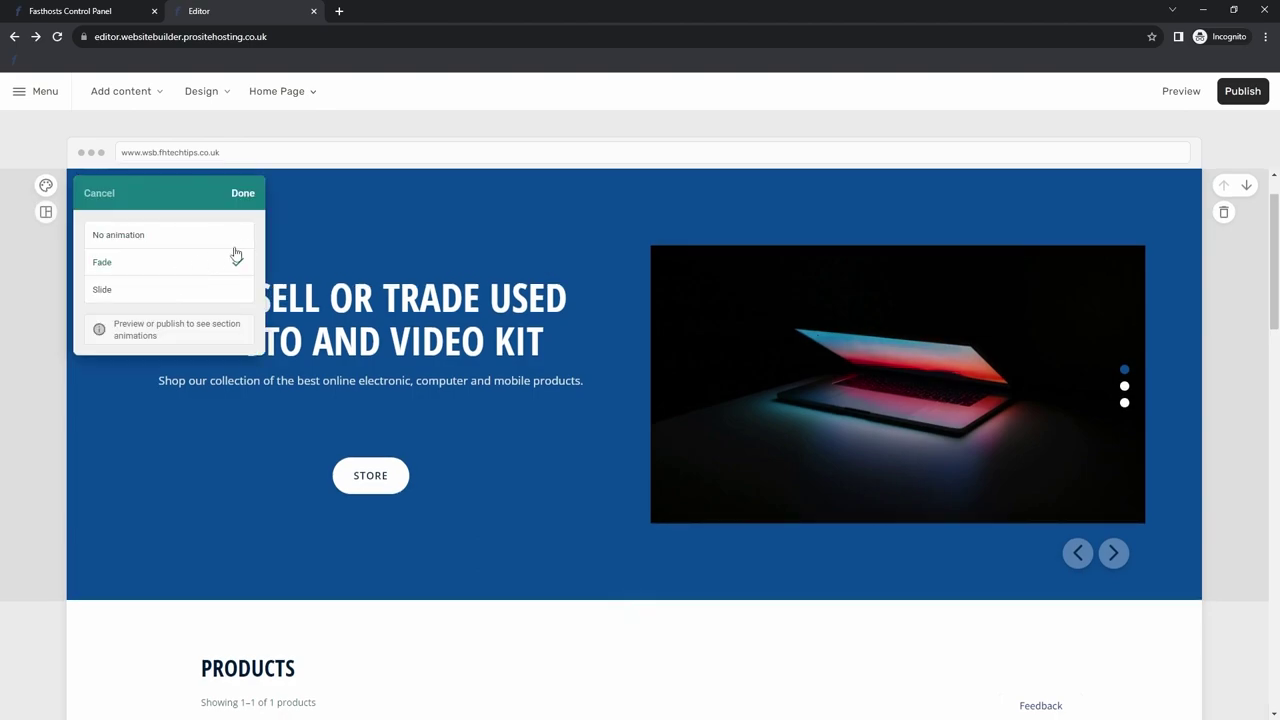
{"action": "left_click", "coordinate": [242, 194]}
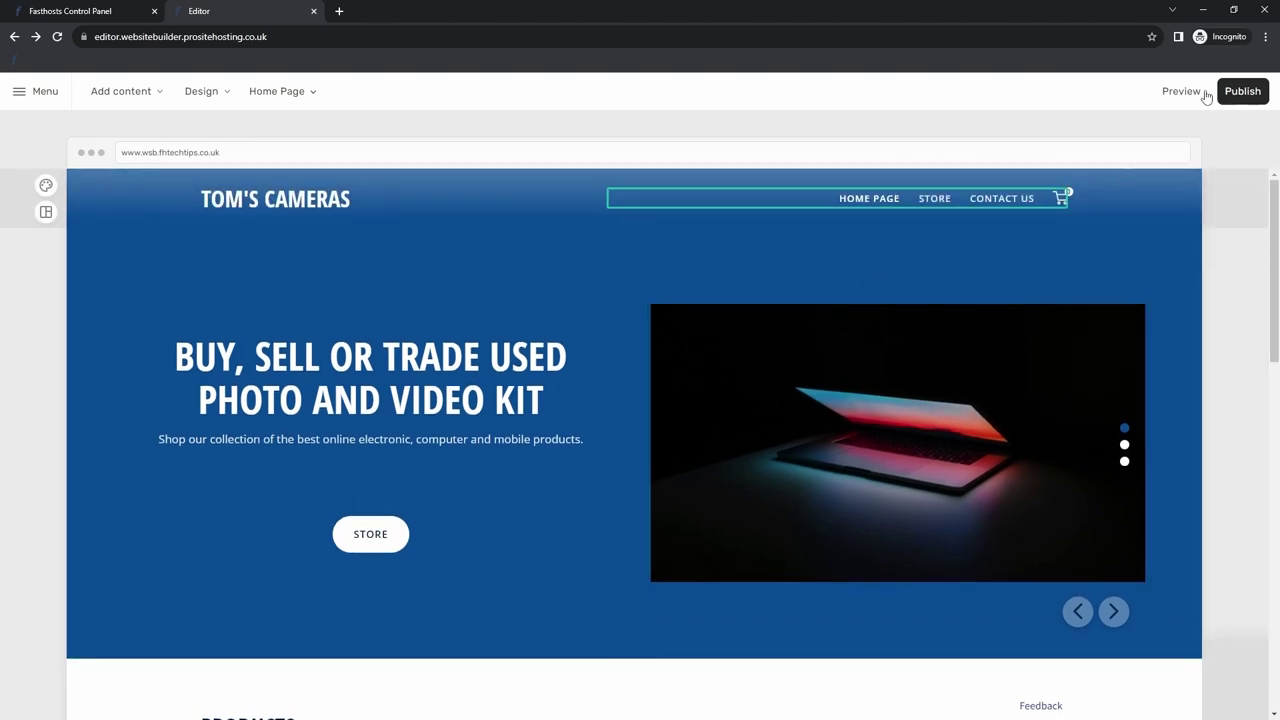
Preview the home page in the desktop and mobile layouts to check the header gradient and hero animation
{"action": "left_click", "coordinate": [1188, 92]}
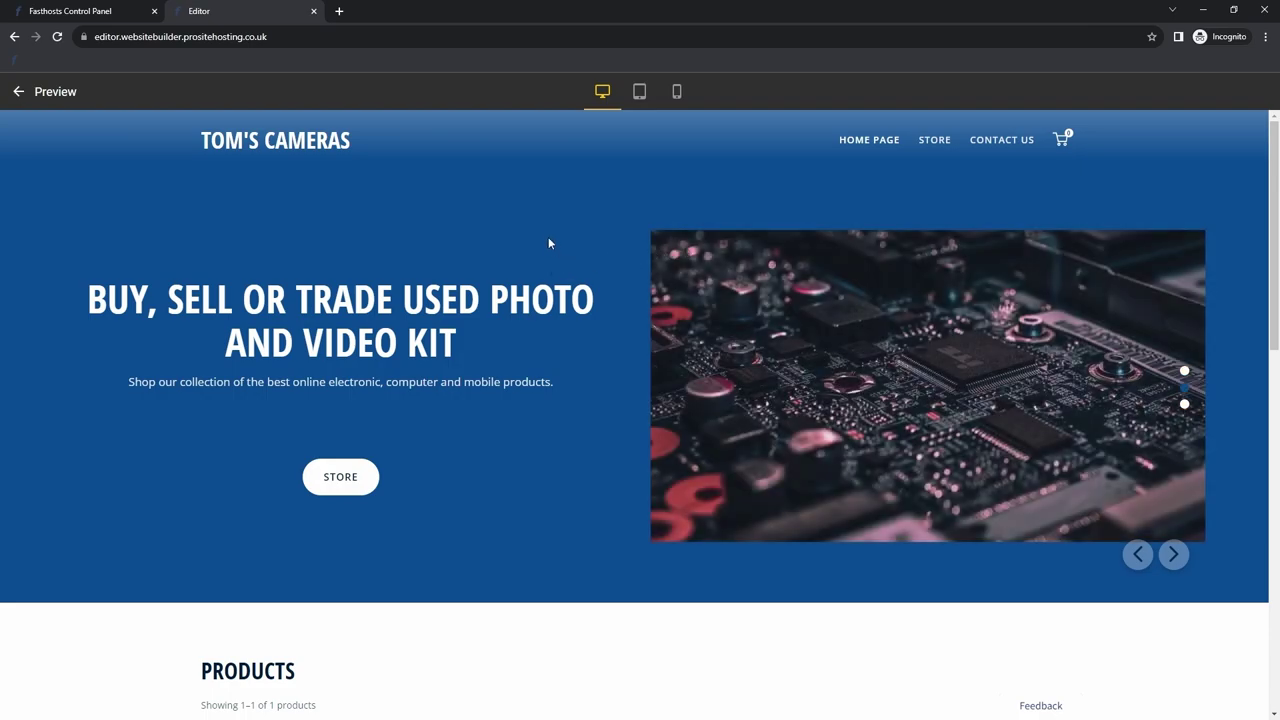
{"action": "key", "text": "Escape"}
{"action": "left_click", "coordinate": [1165, 95]}
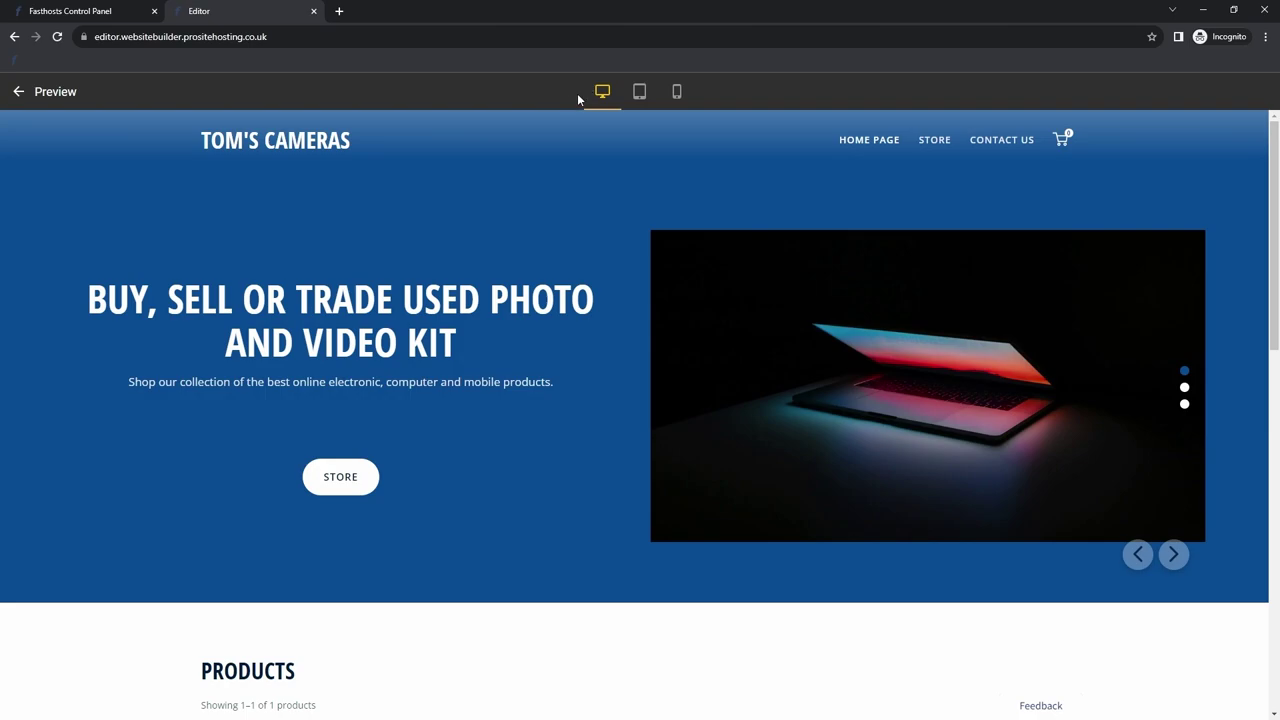
{"action": "left_click", "coordinate": [676, 91]}
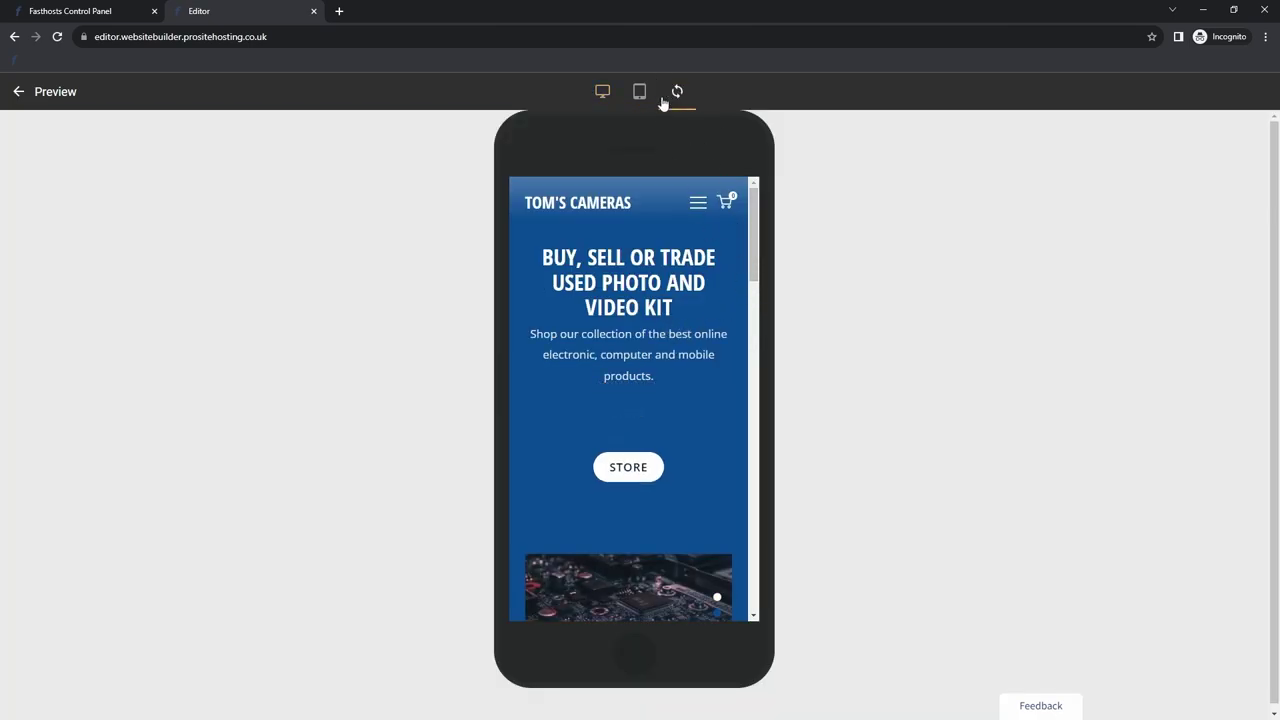
{"action": "mouse_move", "coordinate": [756, 244]}
{"action": "left_mouse_down"}
{"action": "mouse_move", "coordinate": [760, 289]}
{"action": "mouse_move", "coordinate": [751, 232]}
{"action": "mouse_move", "coordinate": [753, 355]}
{"action": "mouse_move", "coordinate": [752, 234]}
{"action": "left_mouse_up"}
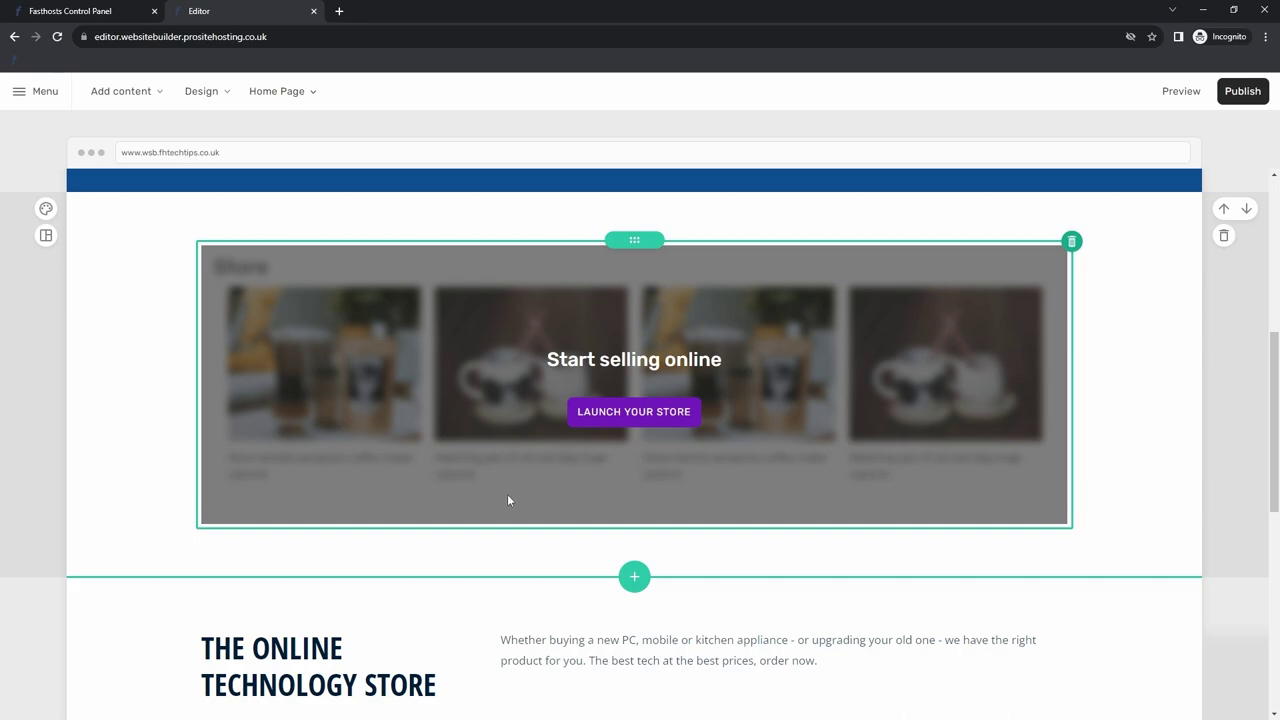
Launch the online store from the home page's store block and start the store name setup
{"action": "left_click", "coordinate": [635, 403]}
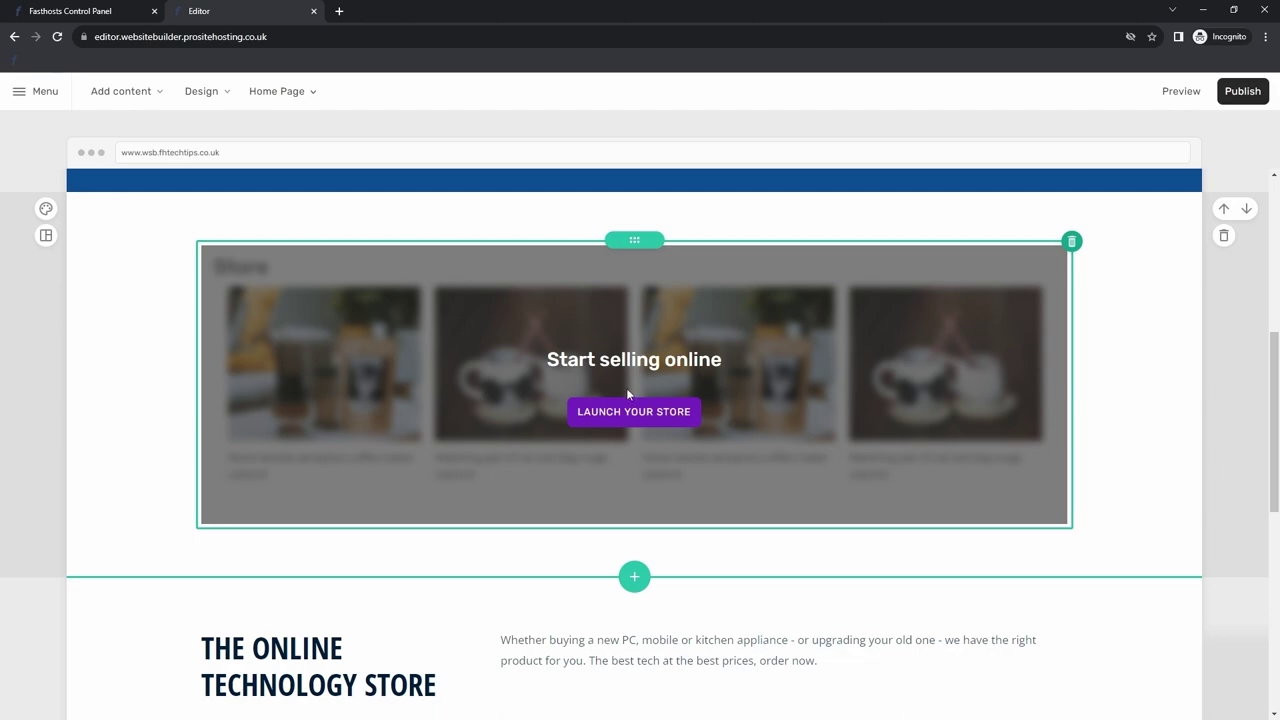
{"action": "left_click", "coordinate": [653, 412]}
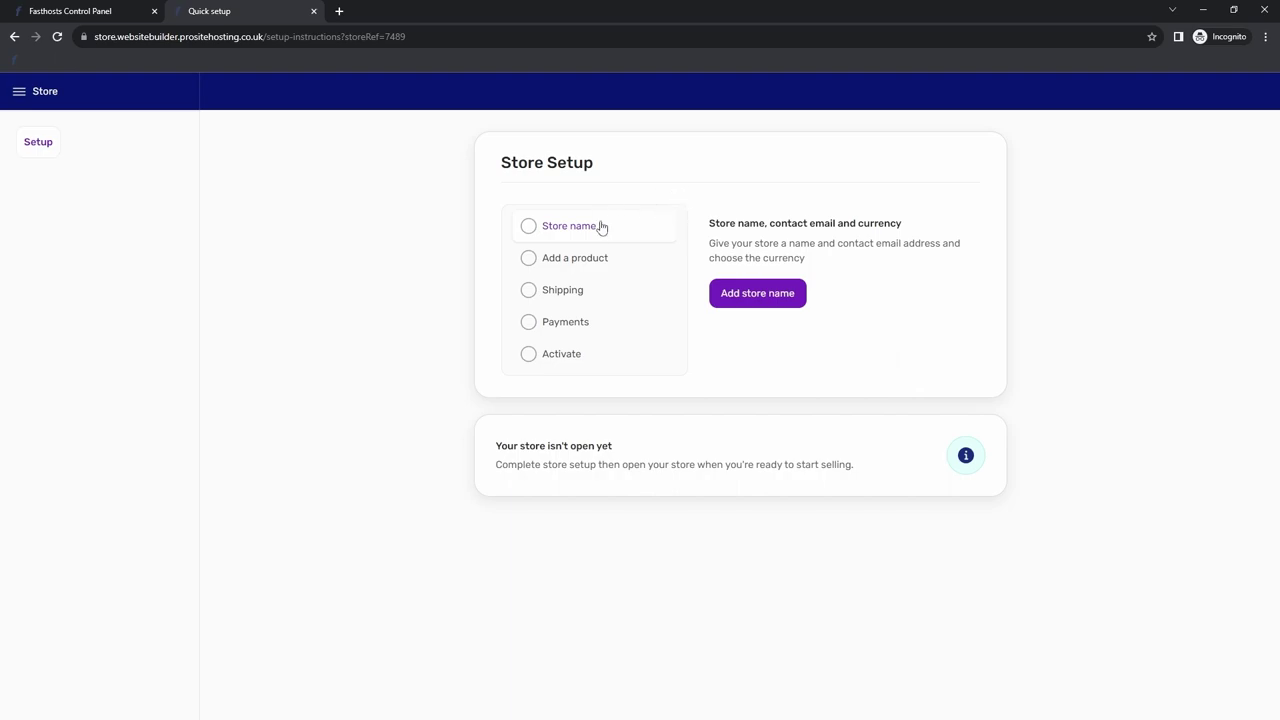
{"action": "left_click", "coordinate": [776, 293]}
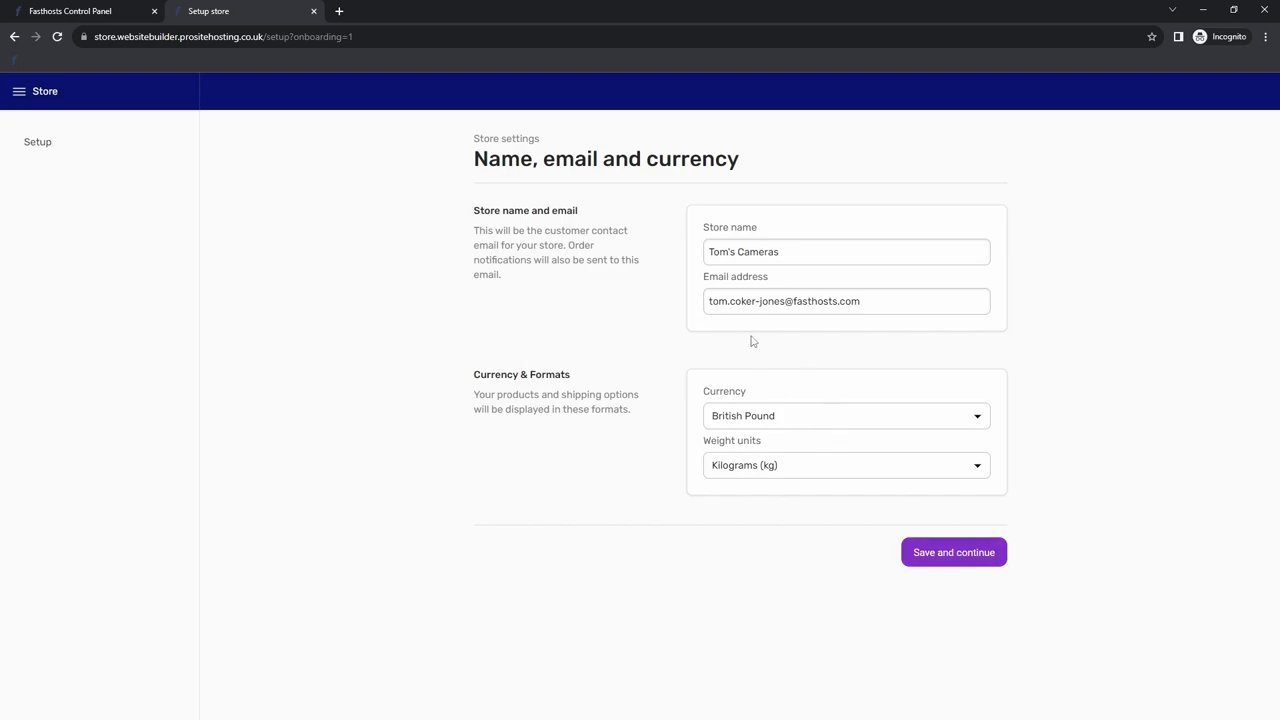
Check the store's name, contact email, British Pound currency and Kilograms (kg) weight units, and save these store settings
{"action": "left_click", "coordinate": [809, 249]}
{"action": "left_click", "coordinate": [906, 303]}
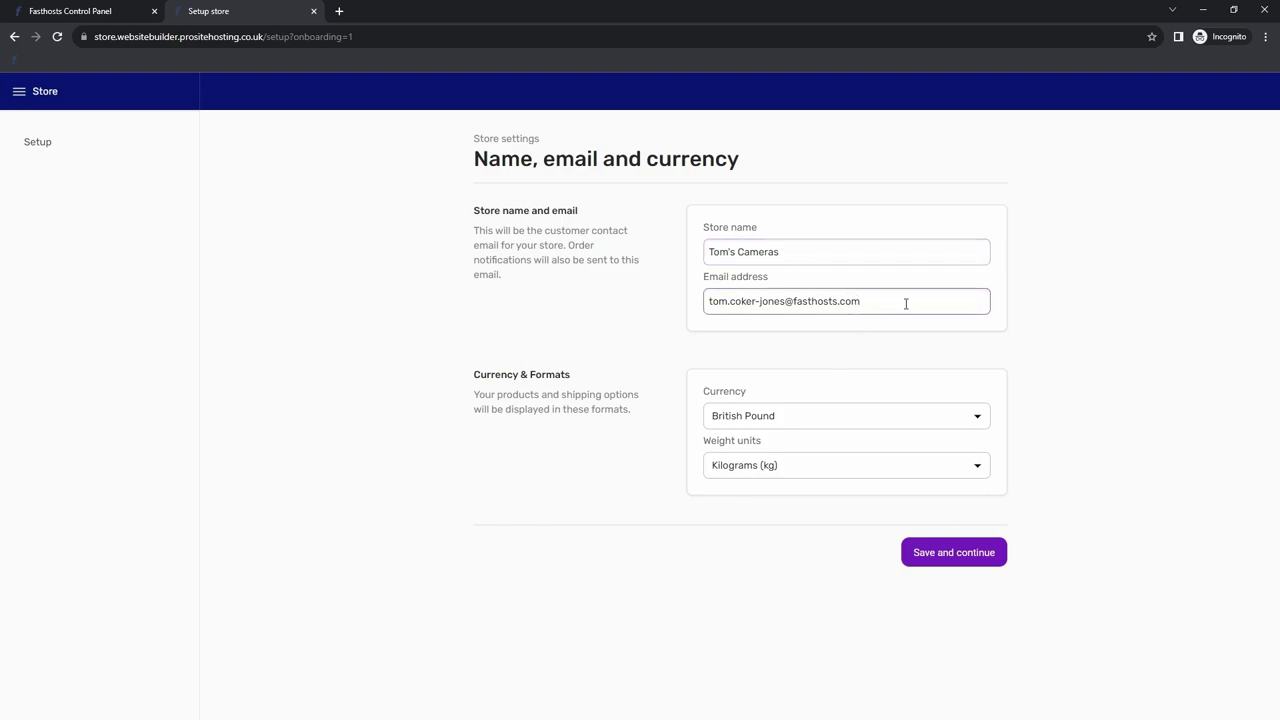
{"action": "left_click", "coordinate": [855, 425]}
{"action": "left_click", "coordinate": [872, 417]}
{"action": "left_click", "coordinate": [912, 467]}
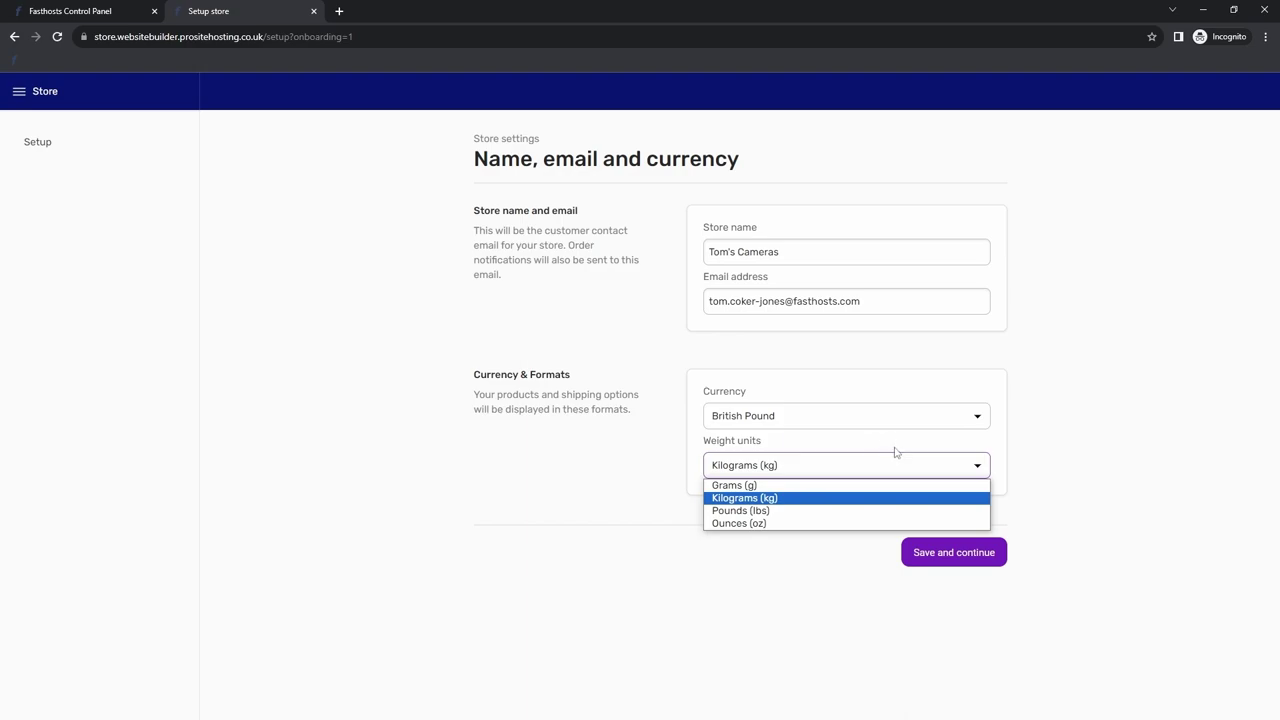
{"action": "left_click", "coordinate": [800, 452]}
{"action": "left_click", "coordinate": [824, 421]}
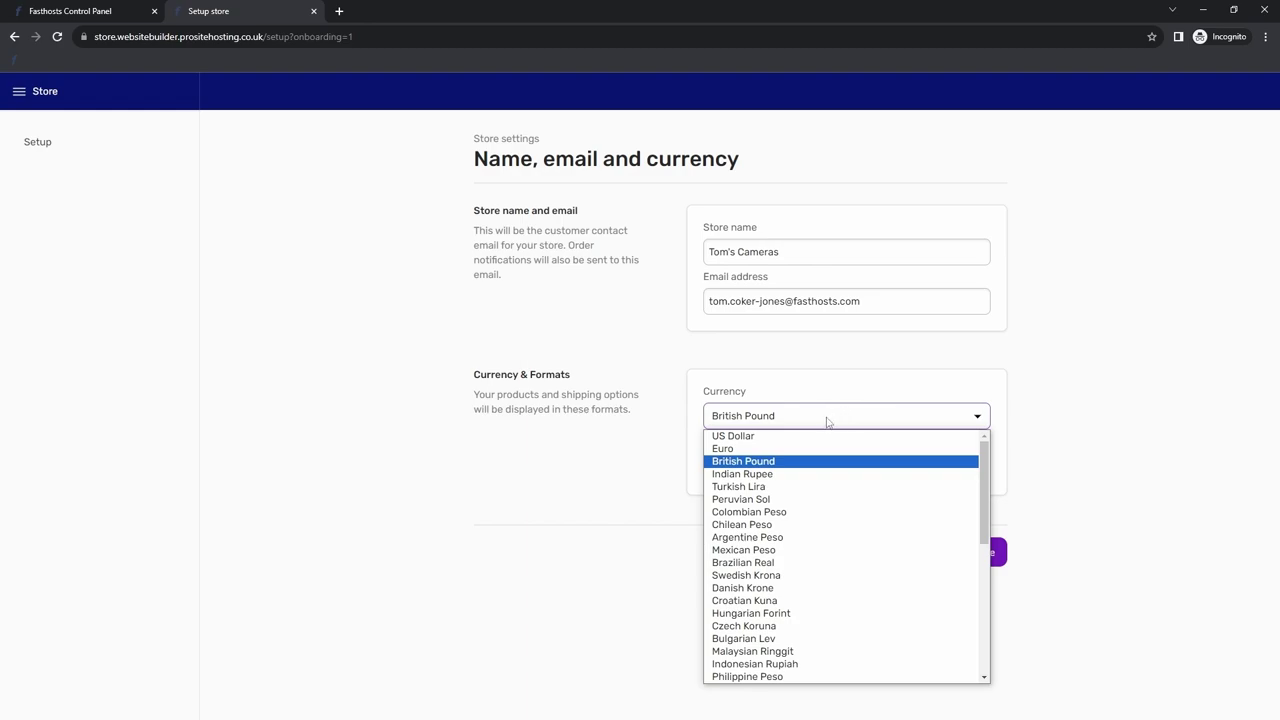
{"action": "left_click", "coordinate": [891, 396]}
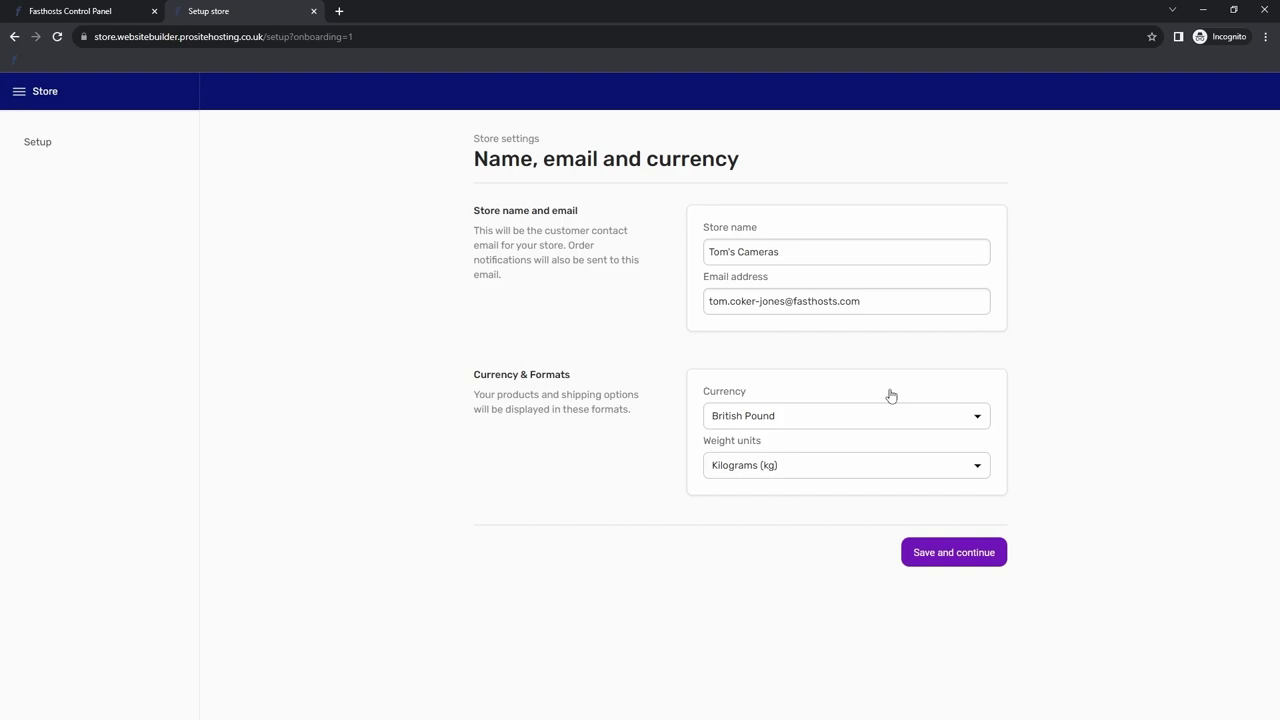
{"action": "left_click", "coordinate": [976, 546]}
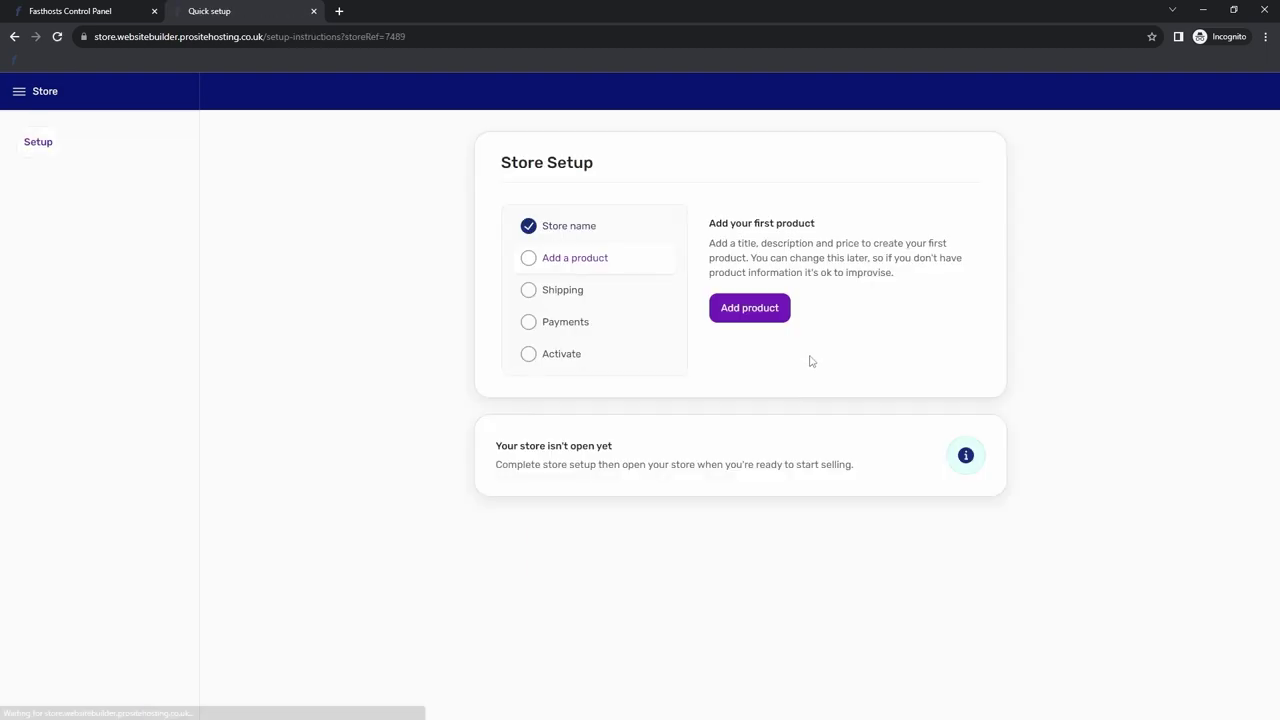
Start the store's first product with the name "Sony Camera" and the description "A Sony Camera..."
{"action": "left_click", "coordinate": [778, 316]}
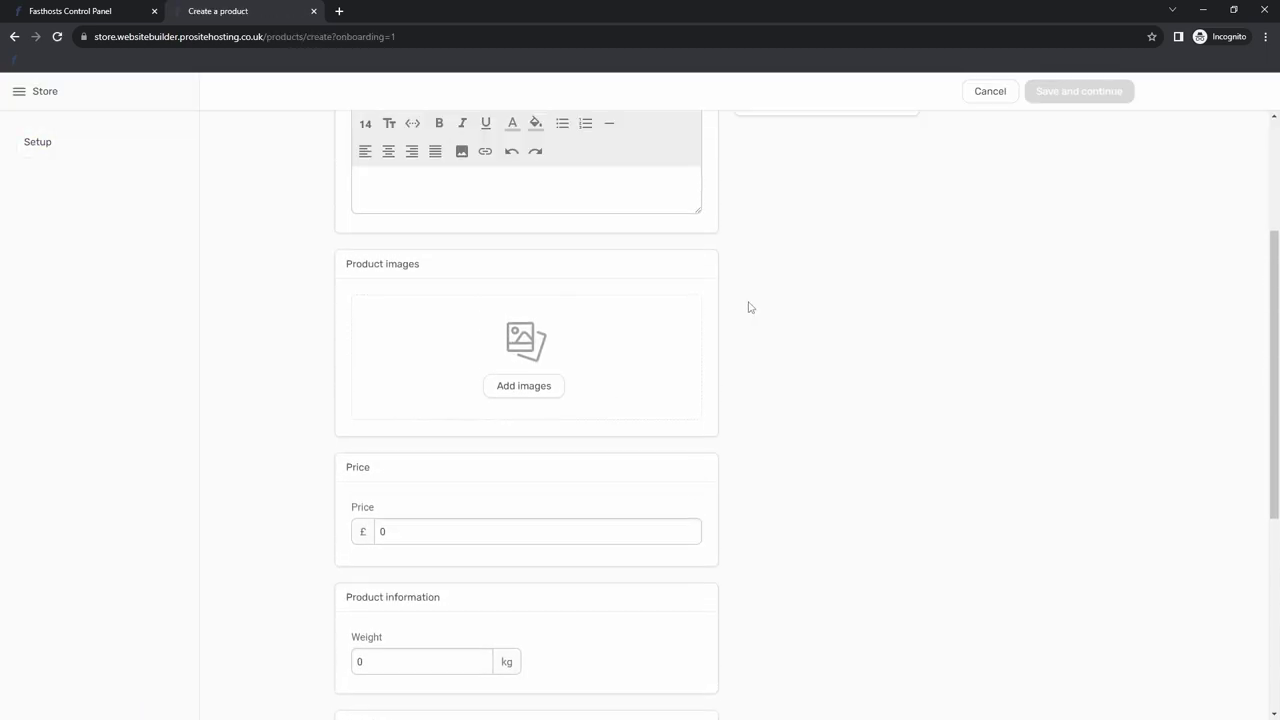
{"action": "scroll", "coordinate": [623, 257], "scroll_direction": "down", "scroll_amount": 2}
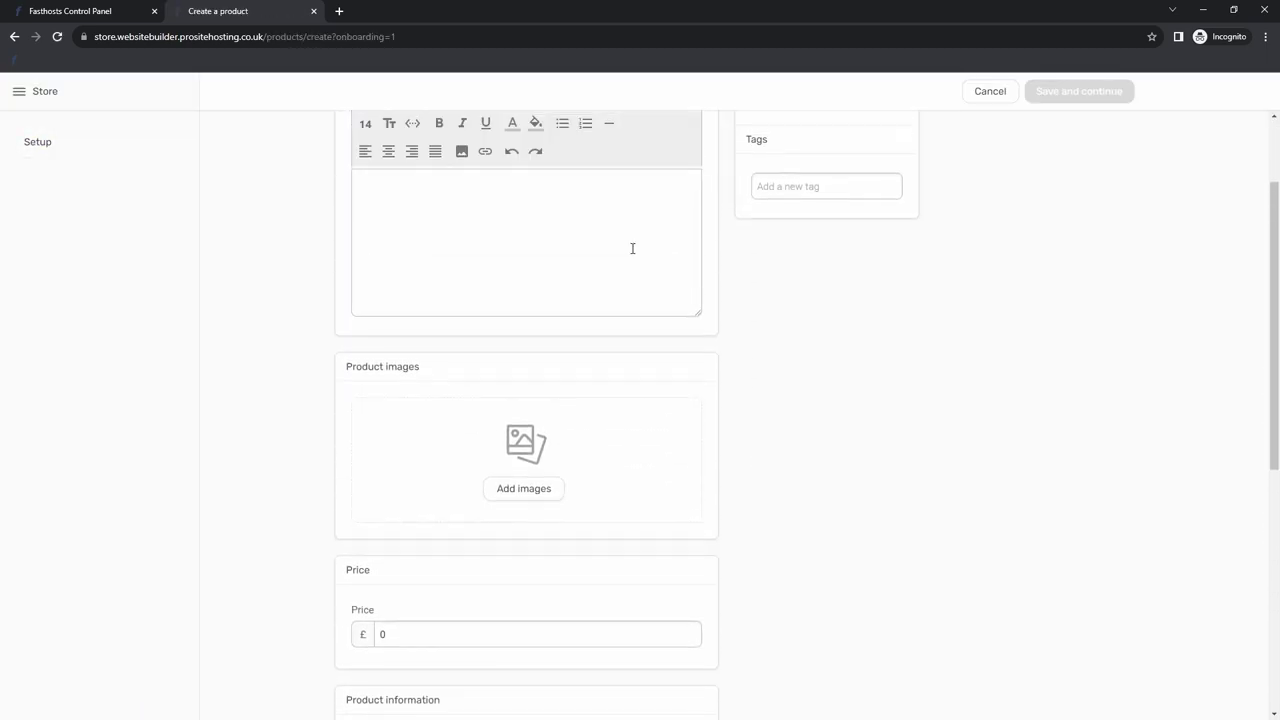
{"action": "scroll", "coordinate": [556, 202], "scroll_direction": "up", "scroll_amount": 2}
{"action": "left_click", "coordinate": [556, 202]}
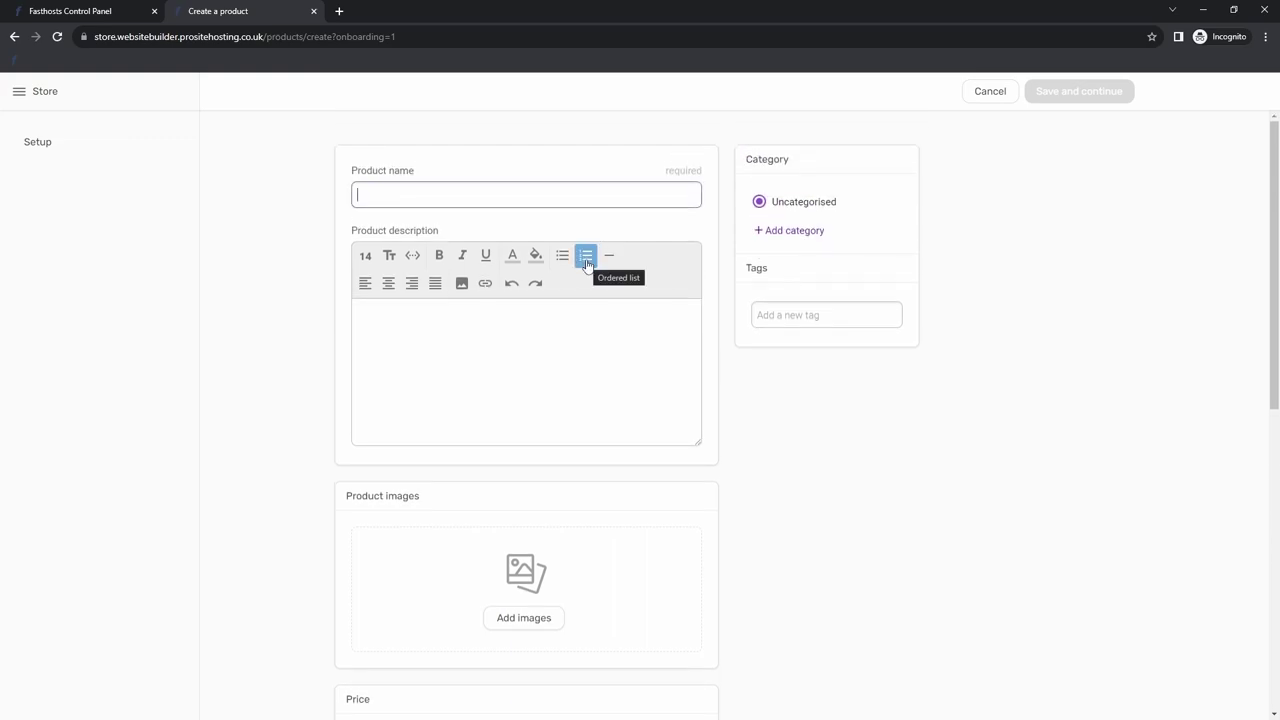
{"action": "type", "text": "Sony "}
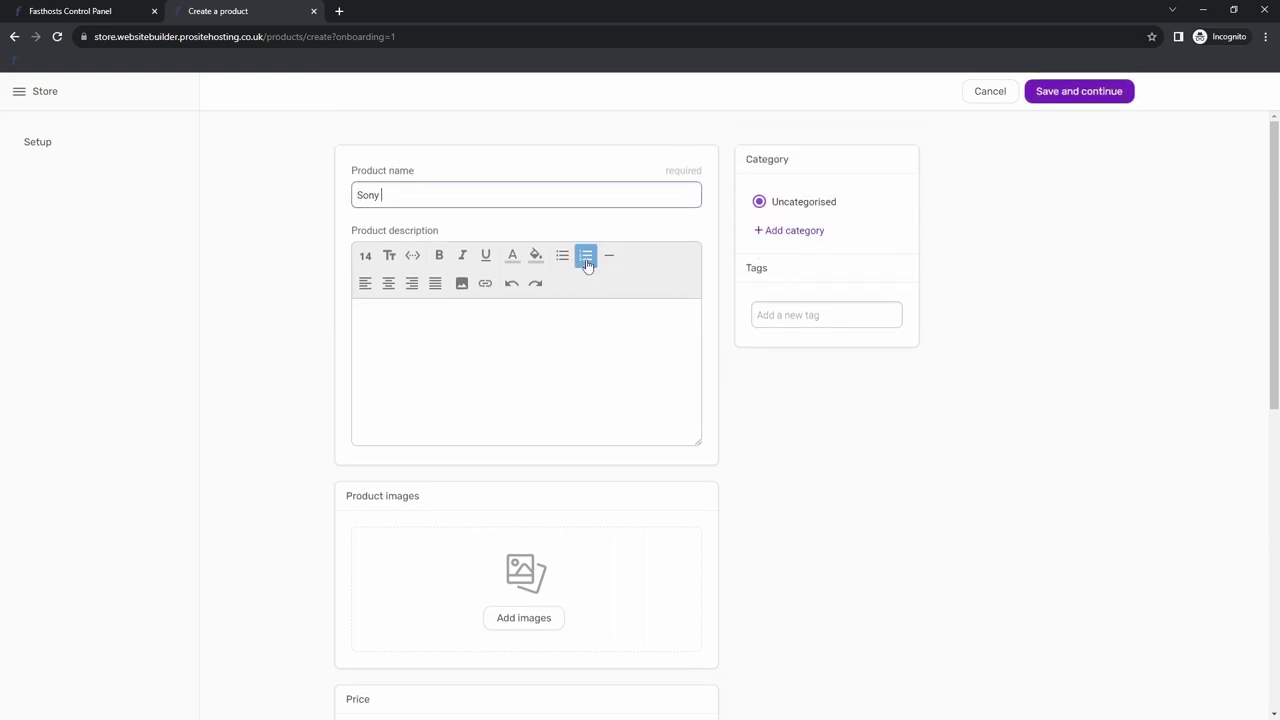
{"action": "type", "text": "Camera"}
{"action": "left_click", "coordinate": [604, 390]}
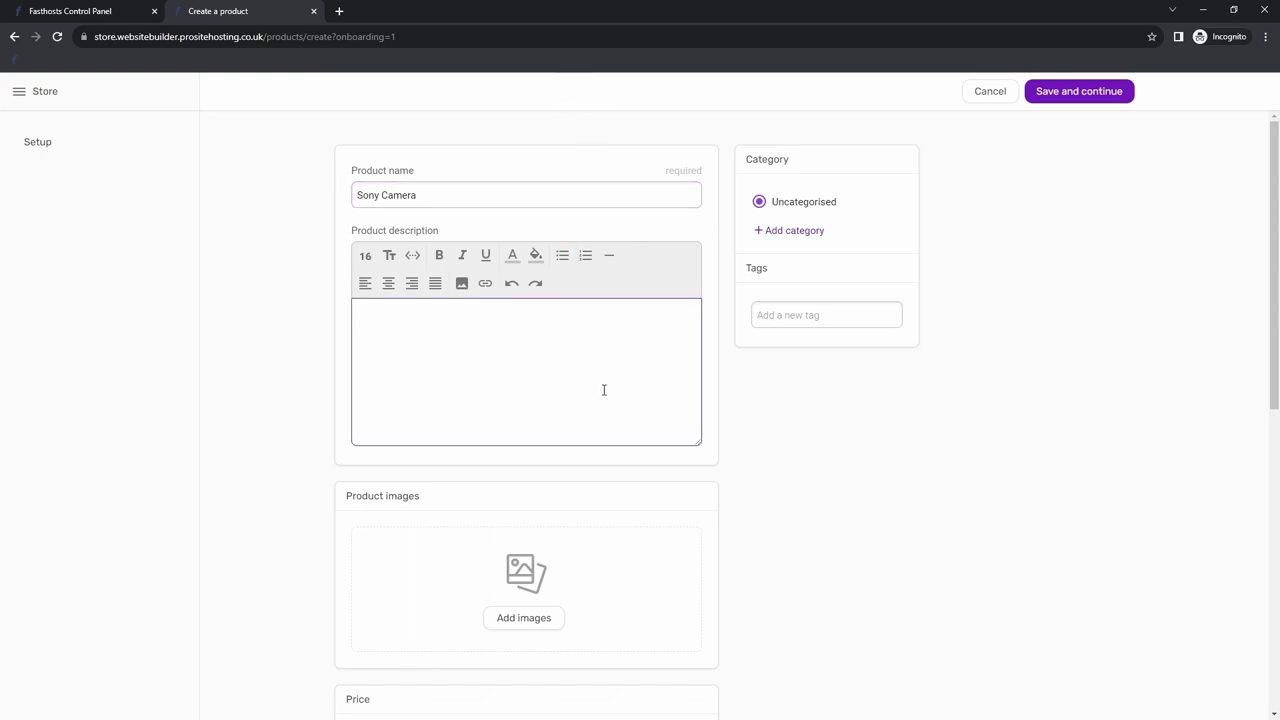
{"action": "type", "text": "A Sony Camera..."}
Try a red highlight on the product description text
{"action": "left_click_drag", "start_coordinate": [442, 313], "coordinate": [349, 320]}
{"action": "left_click", "coordinate": [536, 255]}
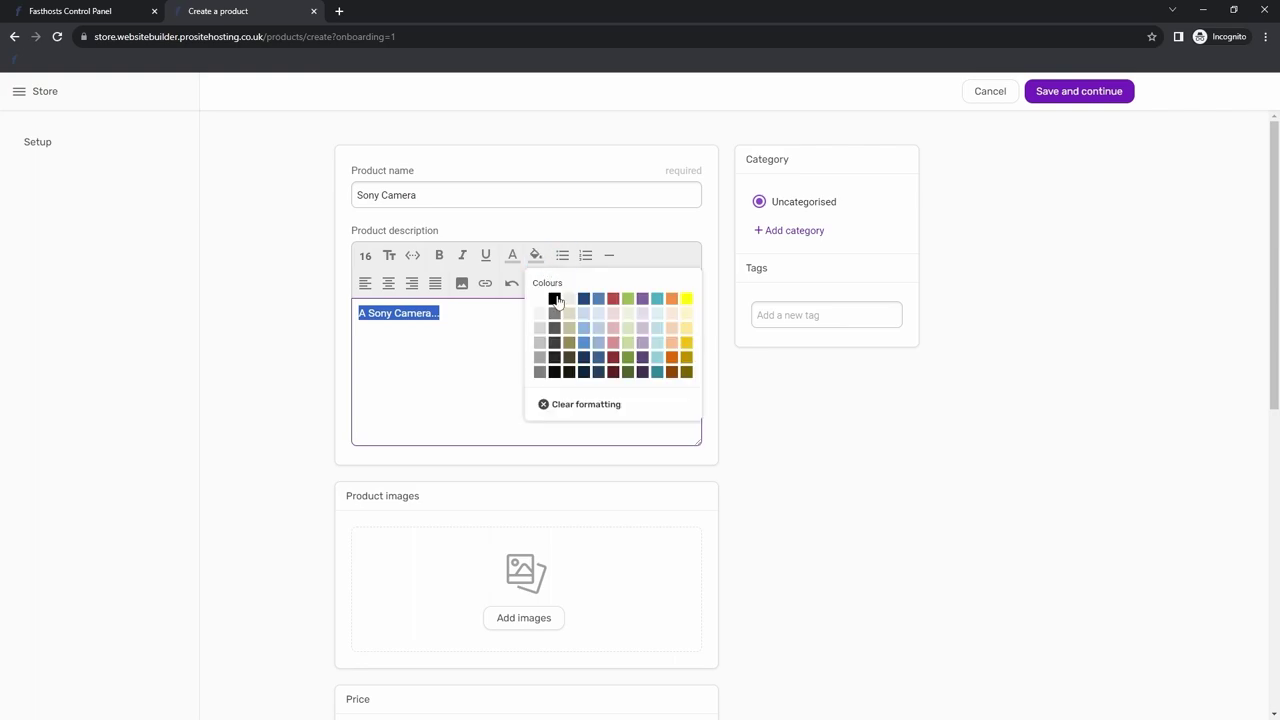
{"action": "left_click", "coordinate": [611, 301]}
{"action": "left_click", "coordinate": [412, 320]}
Set the product description text's highlight to white and its font colour to light blue
{"action": "left_click", "coordinate": [536, 255]}
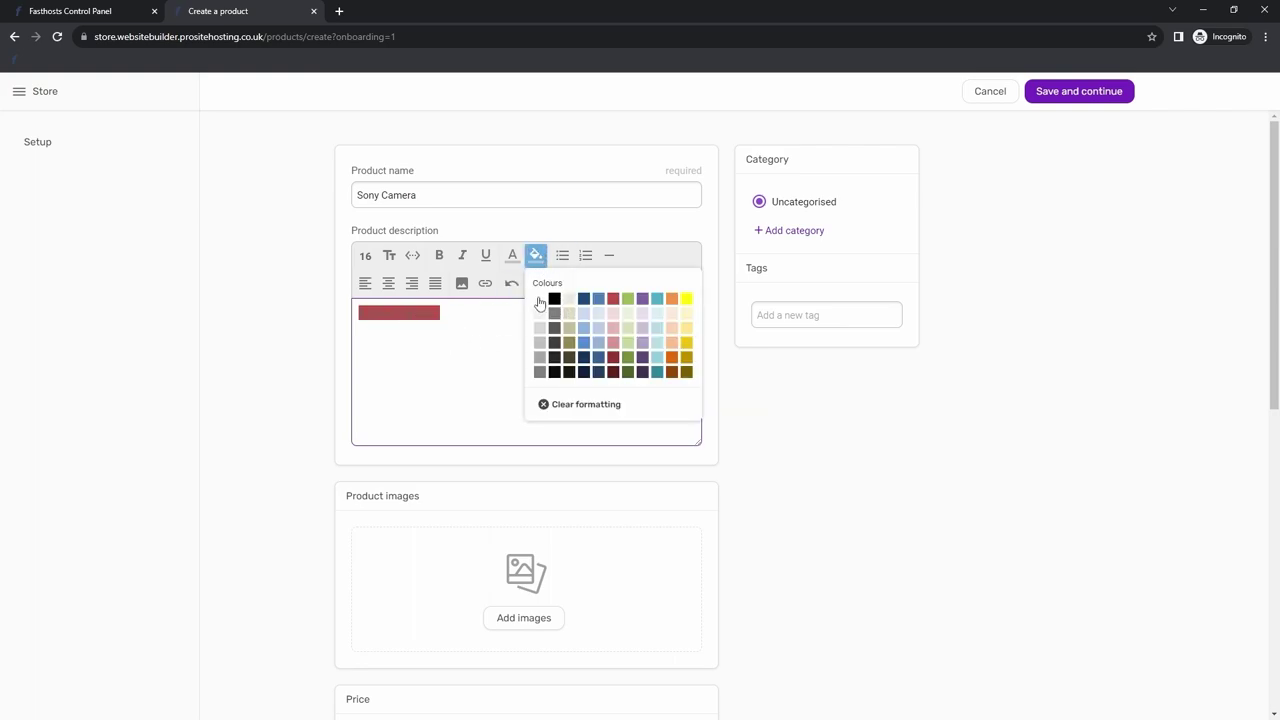
{"action": "left_click", "coordinate": [539, 300]}
{"action": "mouse_move", "coordinate": [357, 314]}
{"action": "left_mouse_down"}
{"action": "mouse_move", "coordinate": [440, 314]}
{"action": "mouse_move", "coordinate": [357, 314]}
{"action": "left_mouse_up"}
{"action": "left_click", "coordinate": [536, 255]}
{"action": "left_click", "coordinate": [537, 300]}
{"action": "left_click", "coordinate": [499, 345]}
{"action": "left_click", "coordinate": [512, 256]}
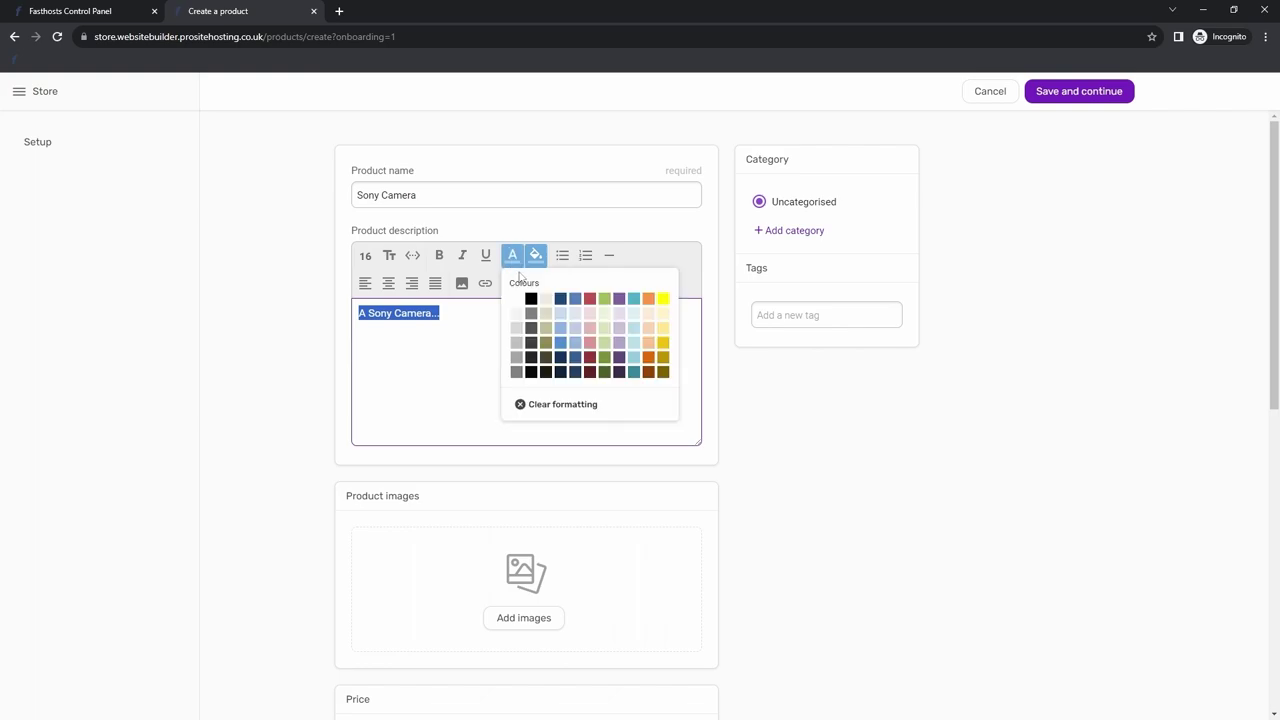
{"action": "left_click", "coordinate": [560, 342]}
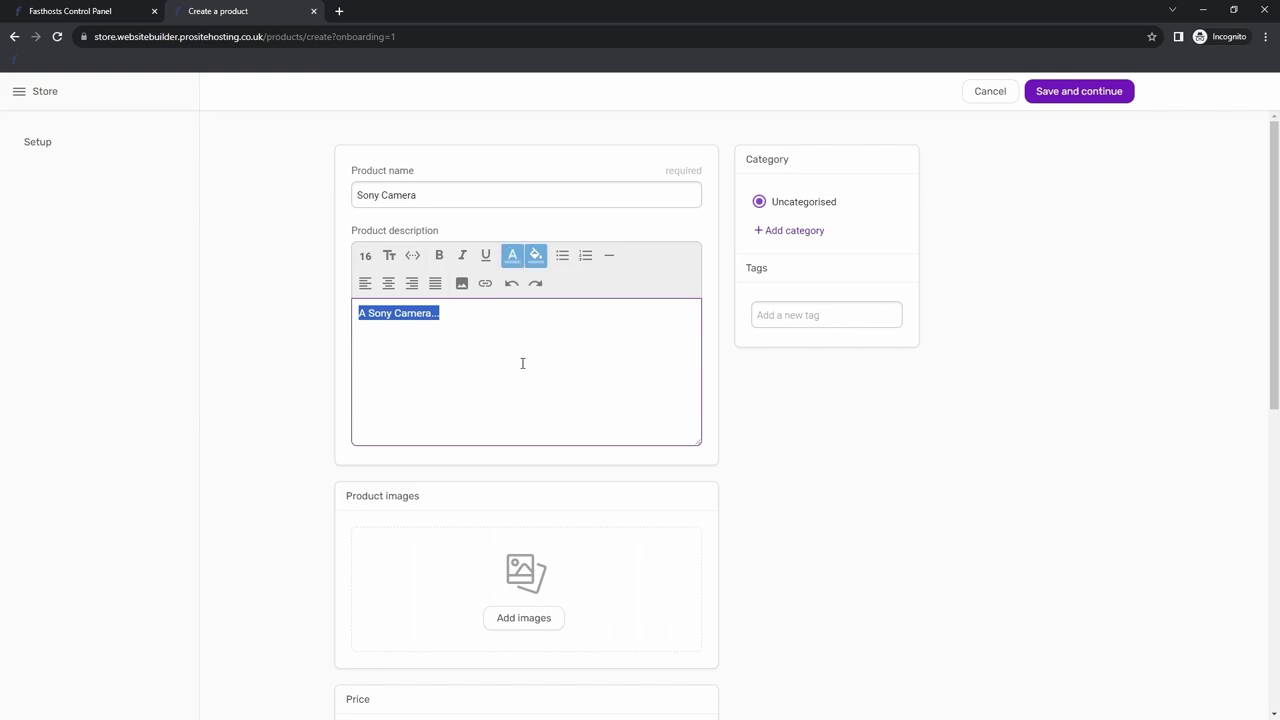
{"action": "left_click", "coordinate": [525, 367]}
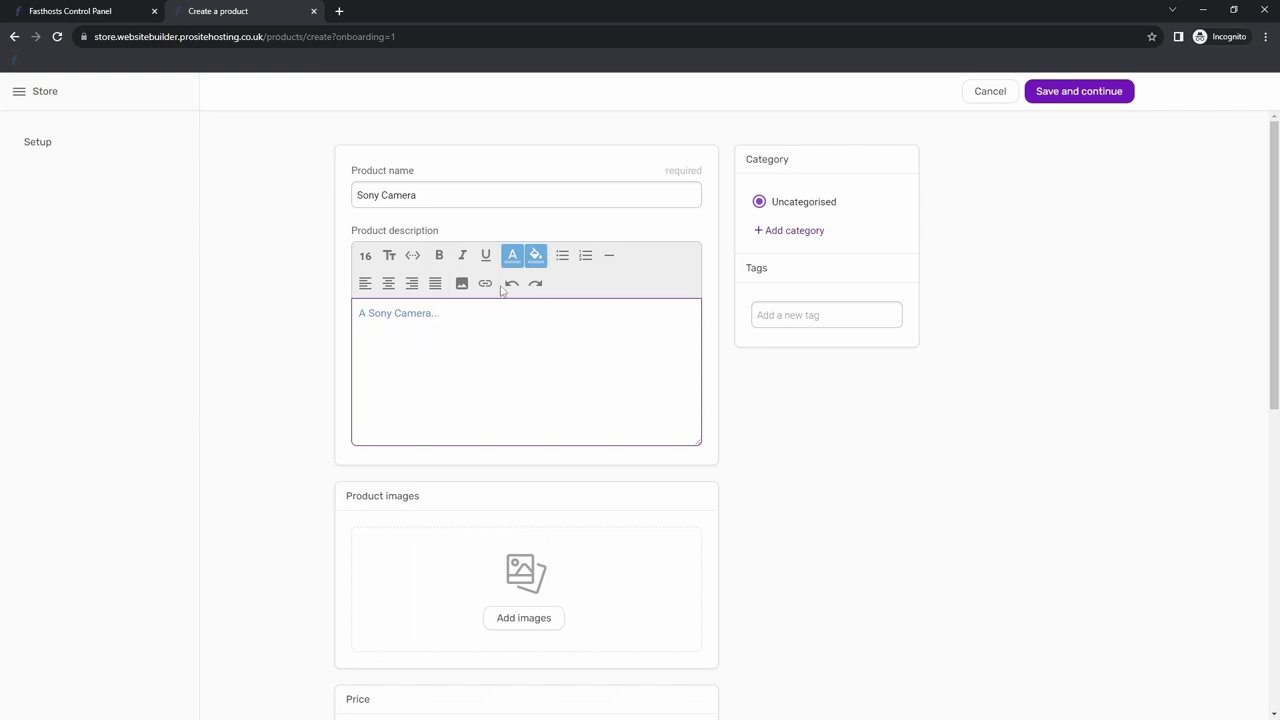
Insert the recently used Route 66 sign image into the product description below the text
{"action": "left_click", "coordinate": [462, 284]}
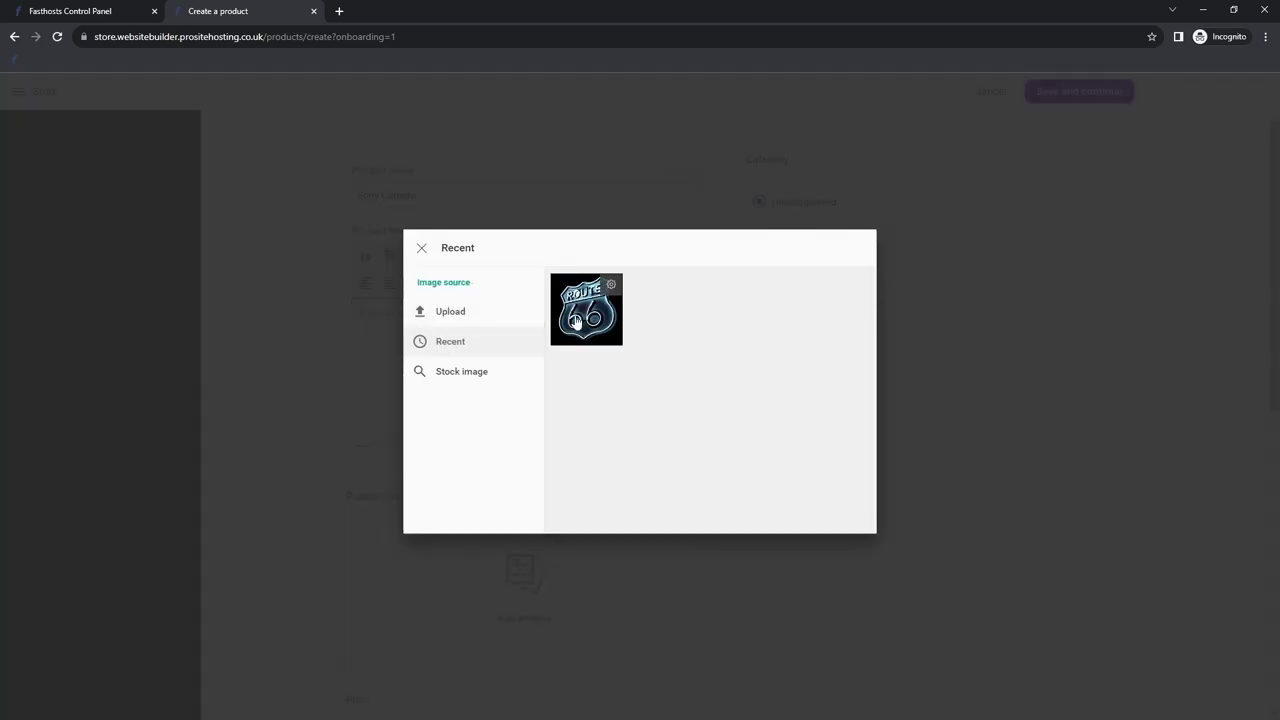
{"action": "left_click", "coordinate": [590, 292]}
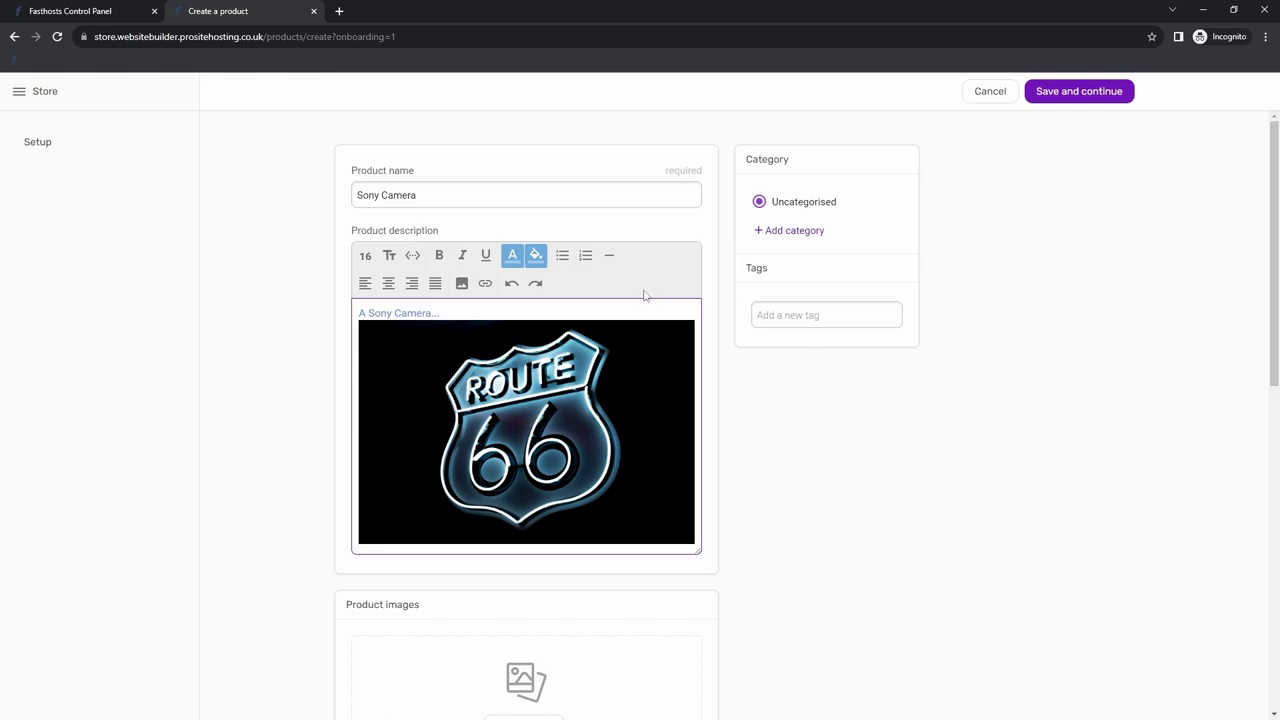
{"action": "left_click", "coordinate": [827, 392]}
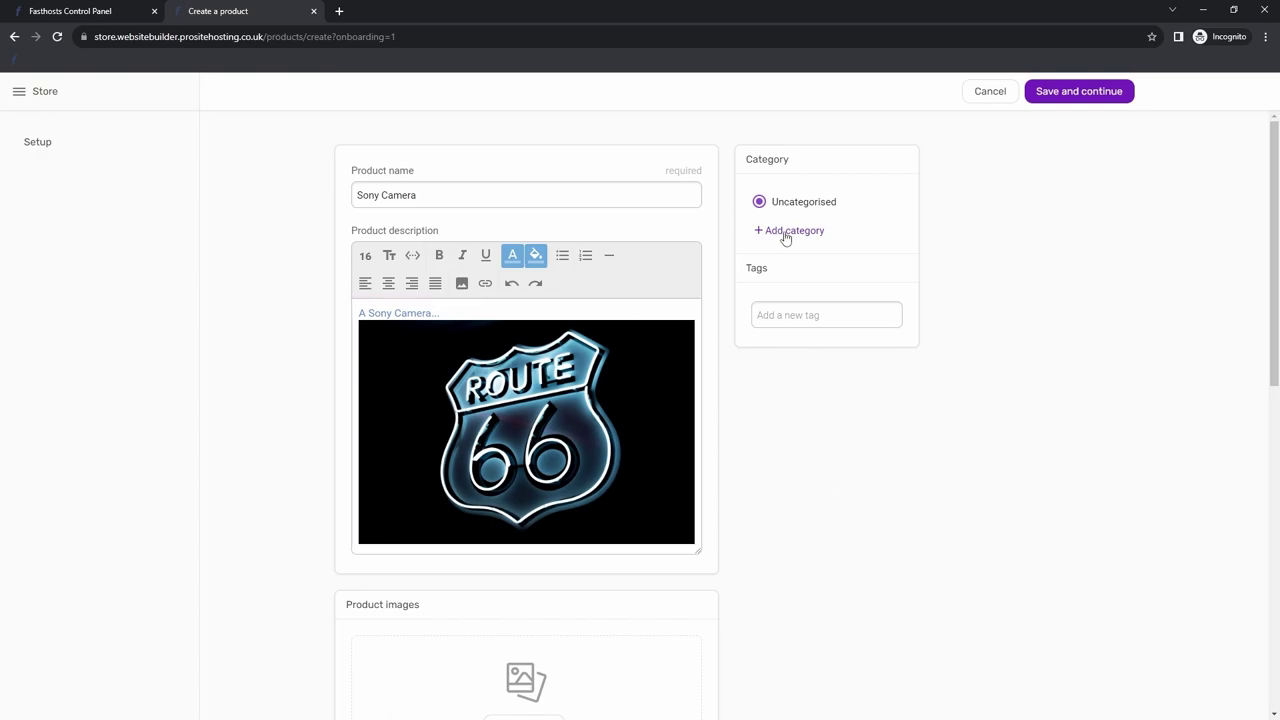
Create the product categories "Sony Cameras" and "Canon Cameras"
{"action": "scroll", "coordinate": [483, 517], "scroll_direction": "down", "scroll_amount": 3}
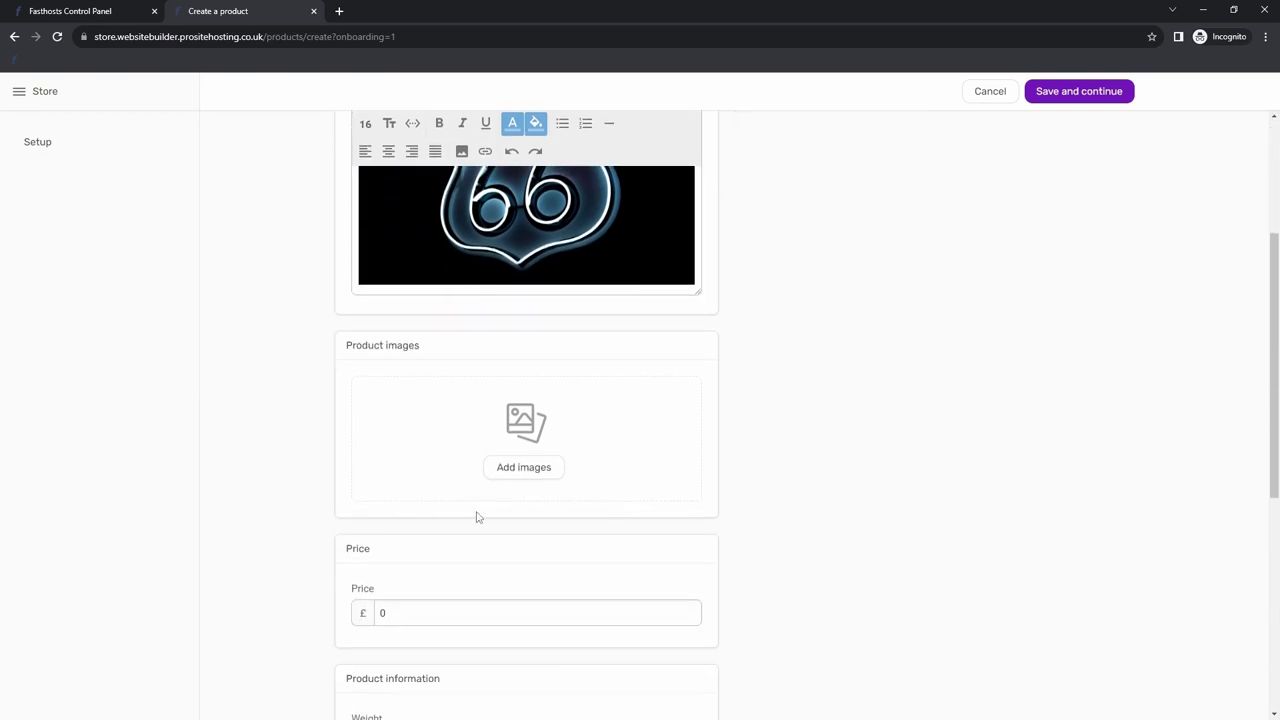
{"action": "scroll", "coordinate": [569, 490], "scroll_direction": "up", "scroll_amount": 3}
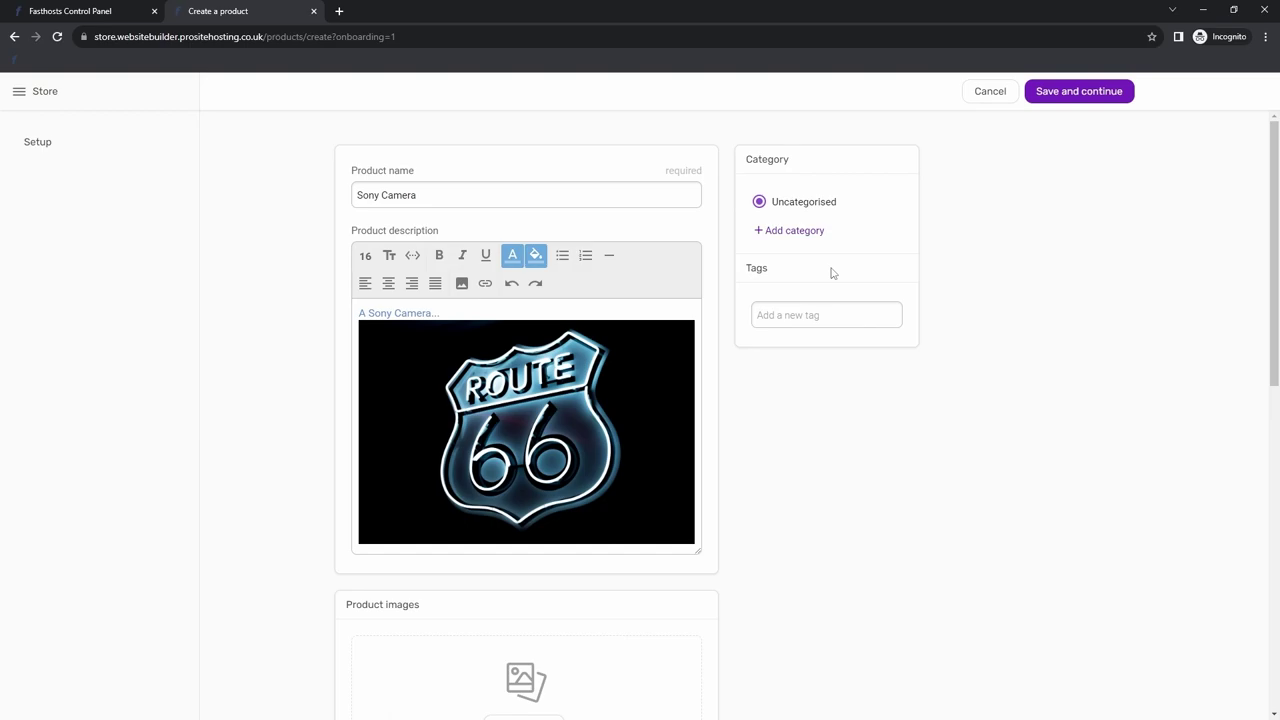
{"action": "left_click", "coordinate": [793, 232]}
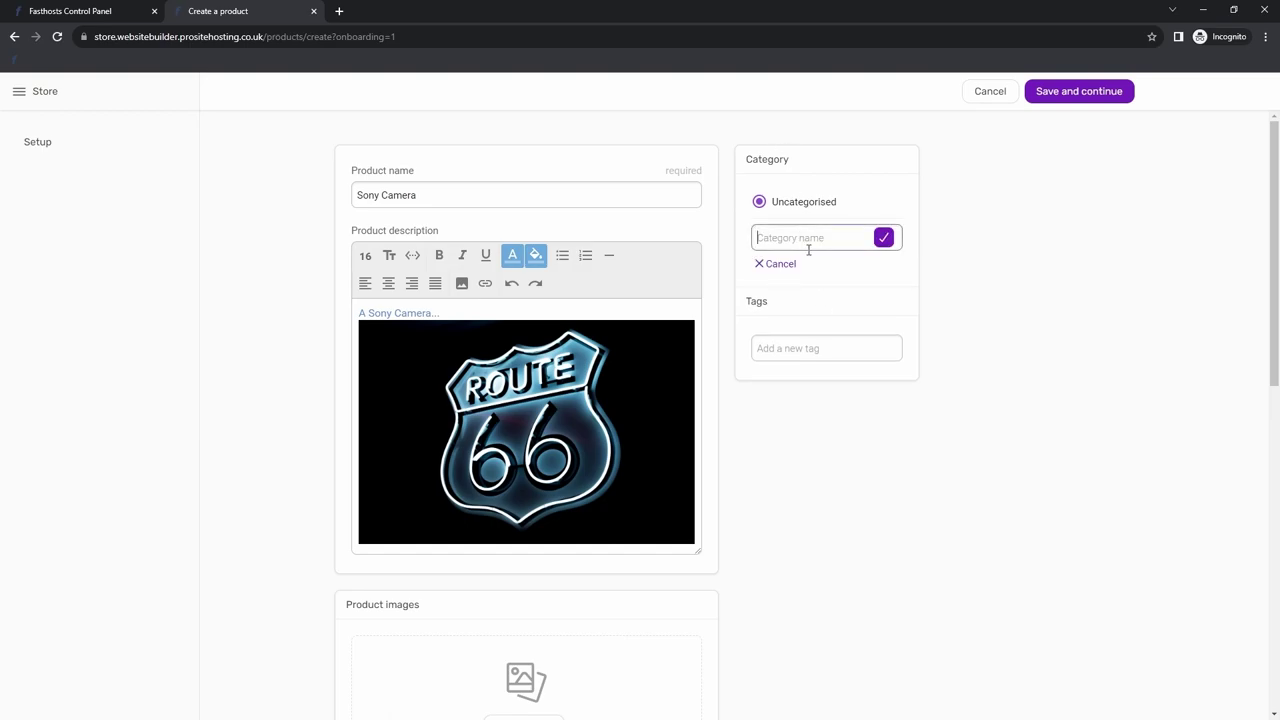
{"action": "type", "text": "Sony Cameras"}
{"action": "left_click", "coordinate": [1010, 276]}
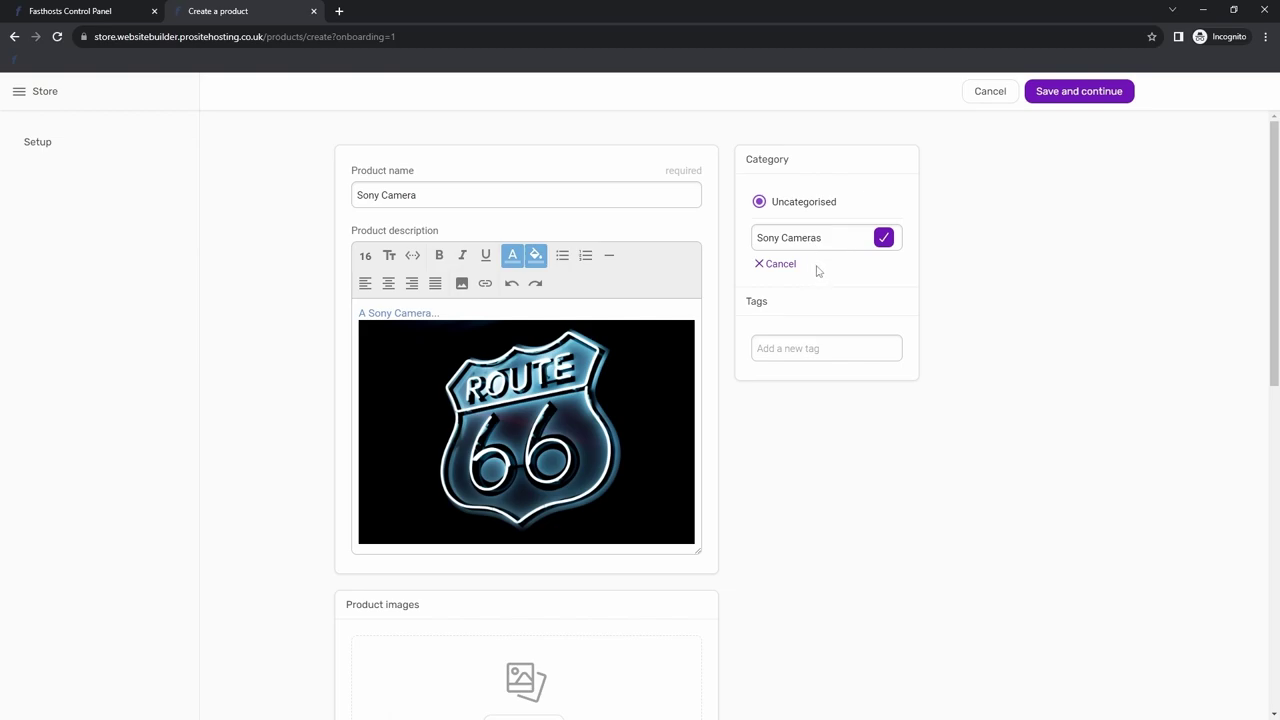
{"action": "left_click", "coordinate": [886, 238]}
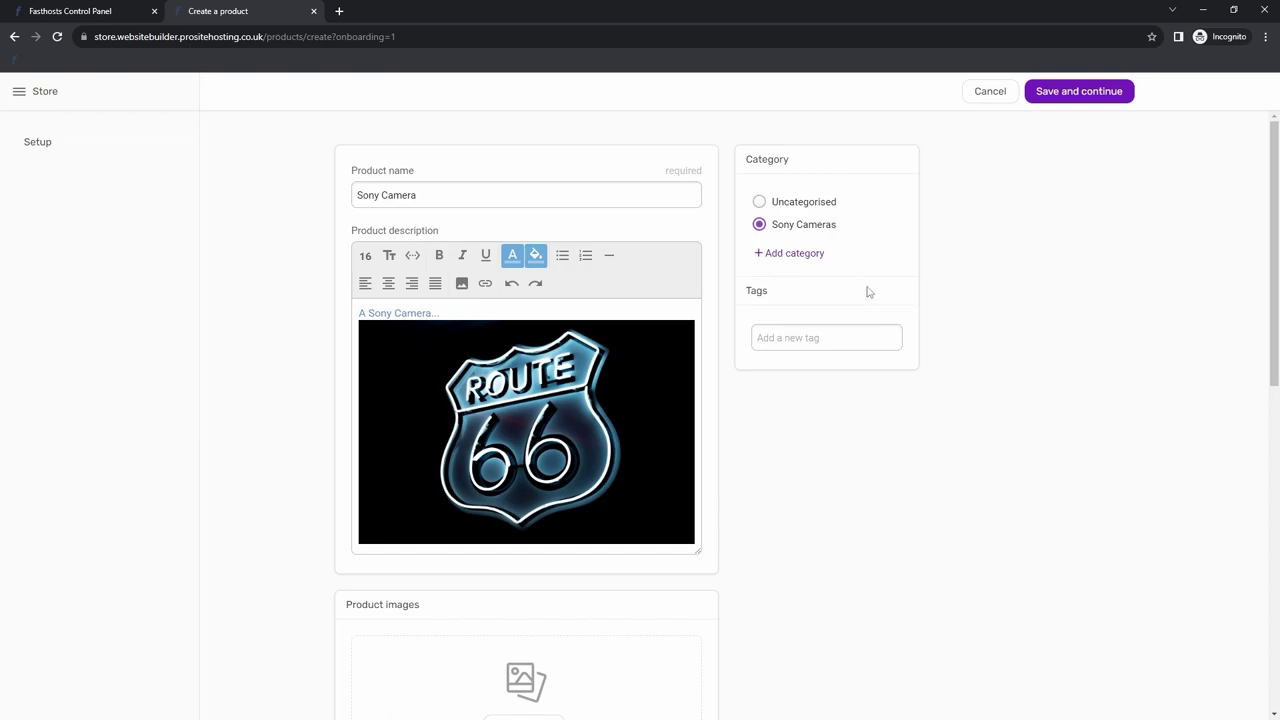
{"action": "left_click", "coordinate": [822, 253]}
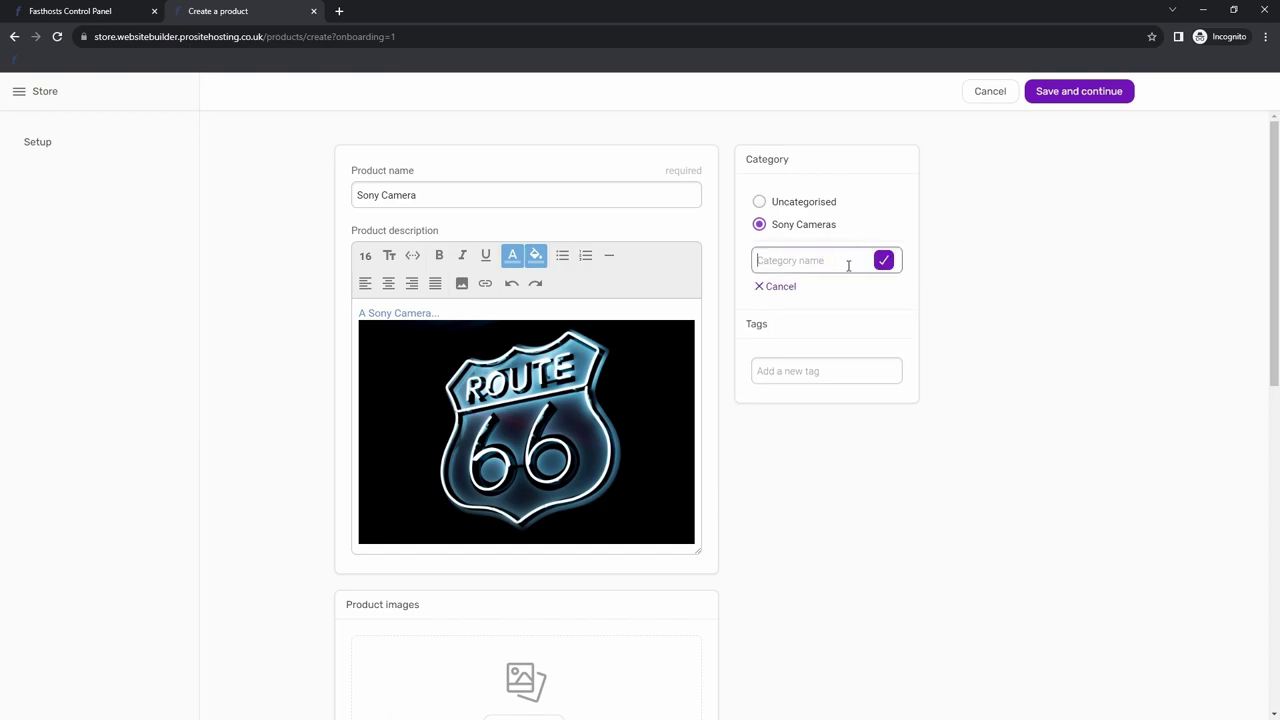
{"action": "type", "text": "Canon Cameras"}
{"action": "left_click", "coordinate": [884, 260]}
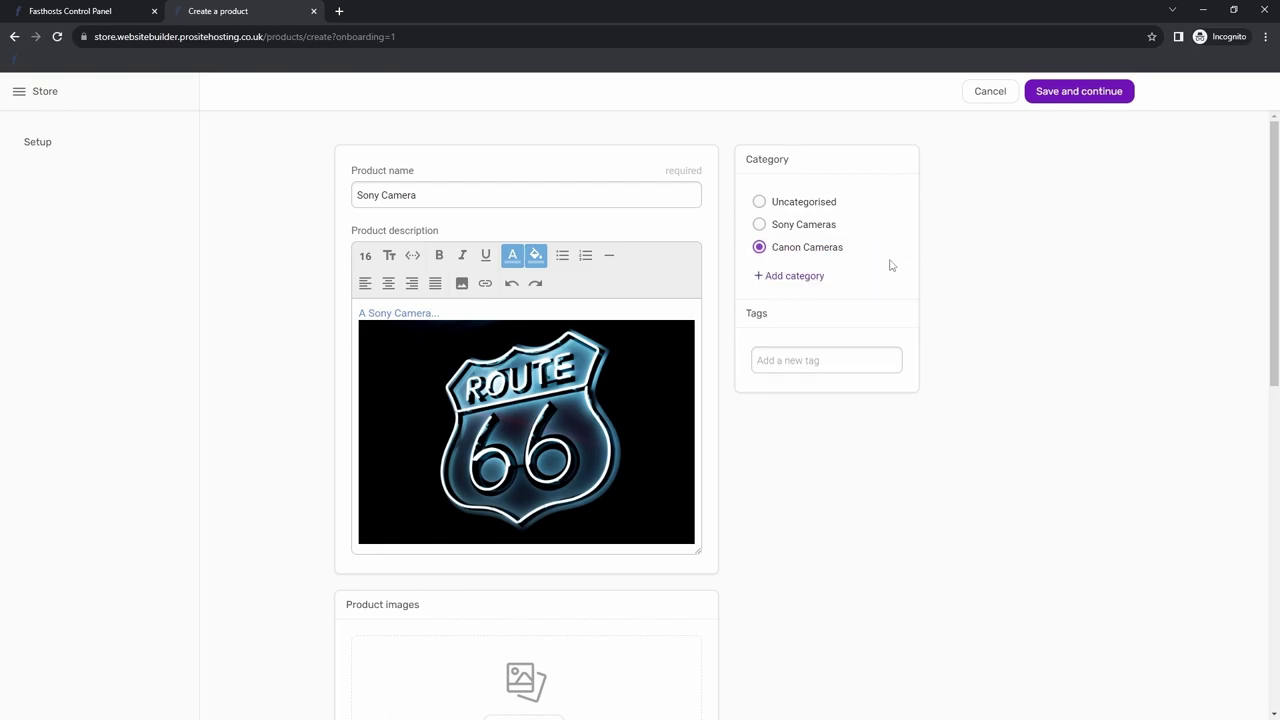
Add the tag "60 fps" to the product and assign it to the Sony Cameras category
{"action": "mouse_move", "coordinate": [830, 256]}
{"action": "left_click", "coordinate": [836, 350]}
{"action": "type", "text": "60"}
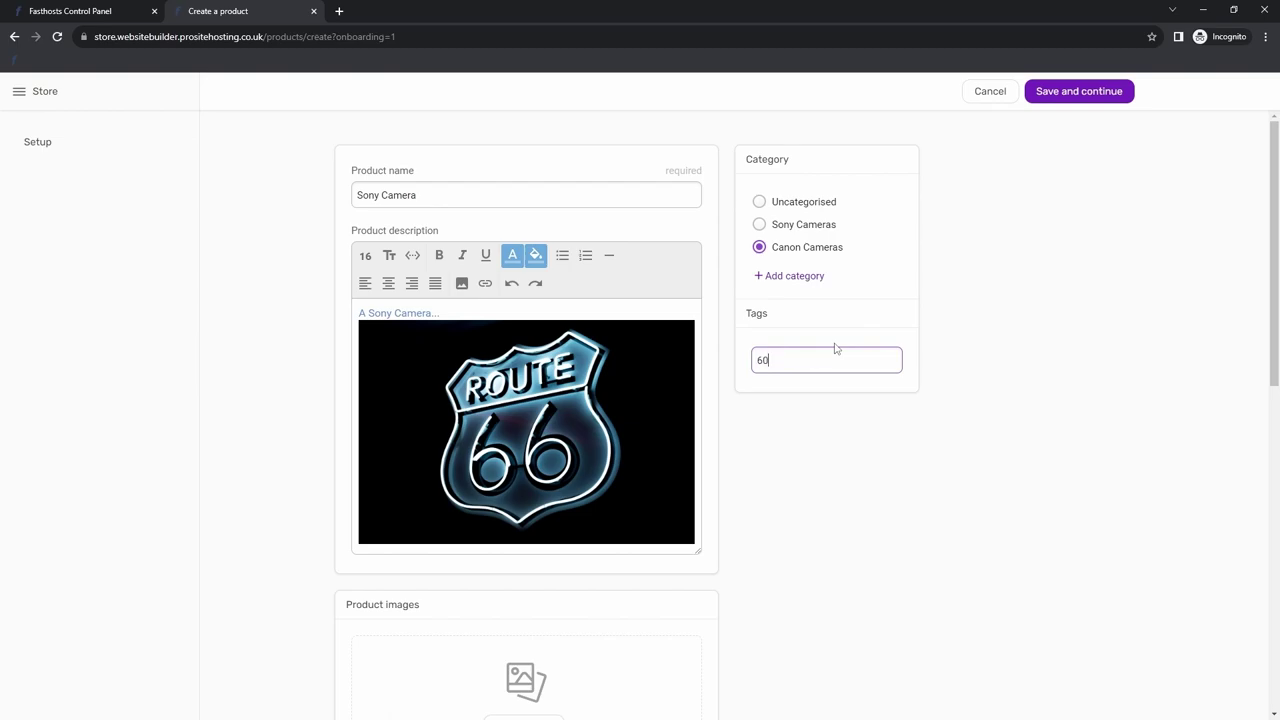
{"action": "type", "text": " fps"}
{"action": "key", "text": "Return"}
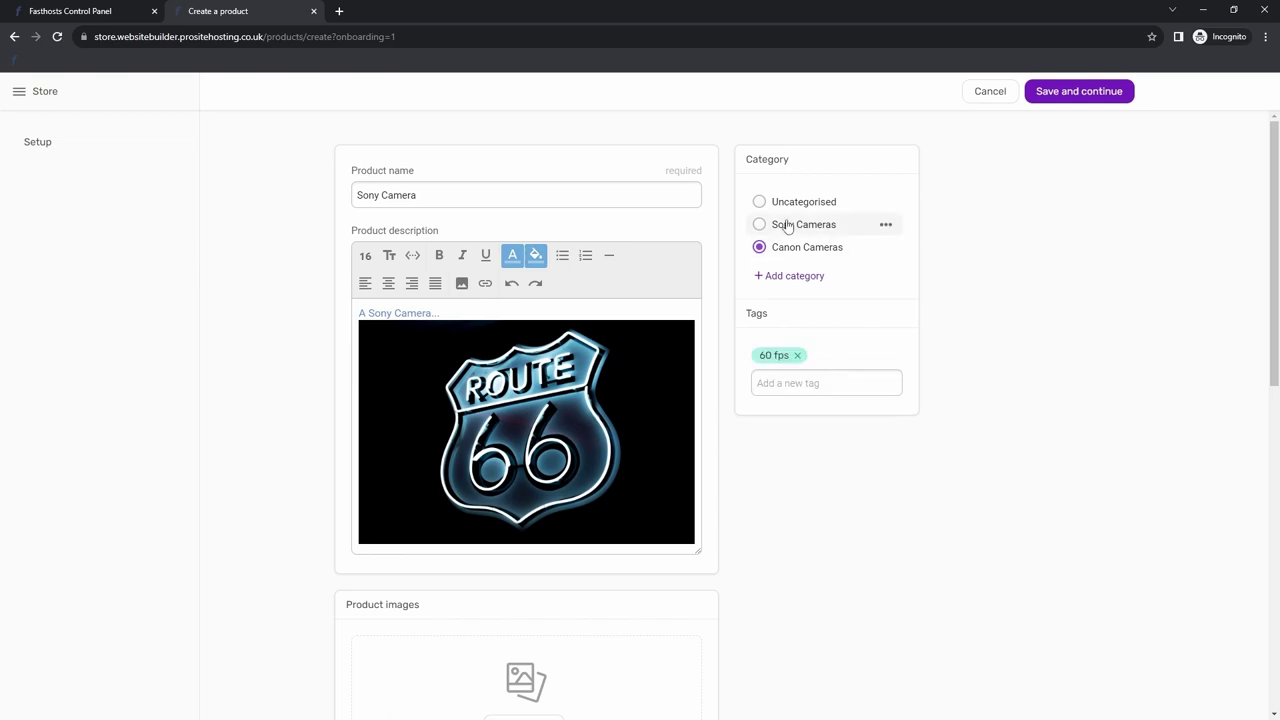
{"action": "left_click", "coordinate": [759, 225]}
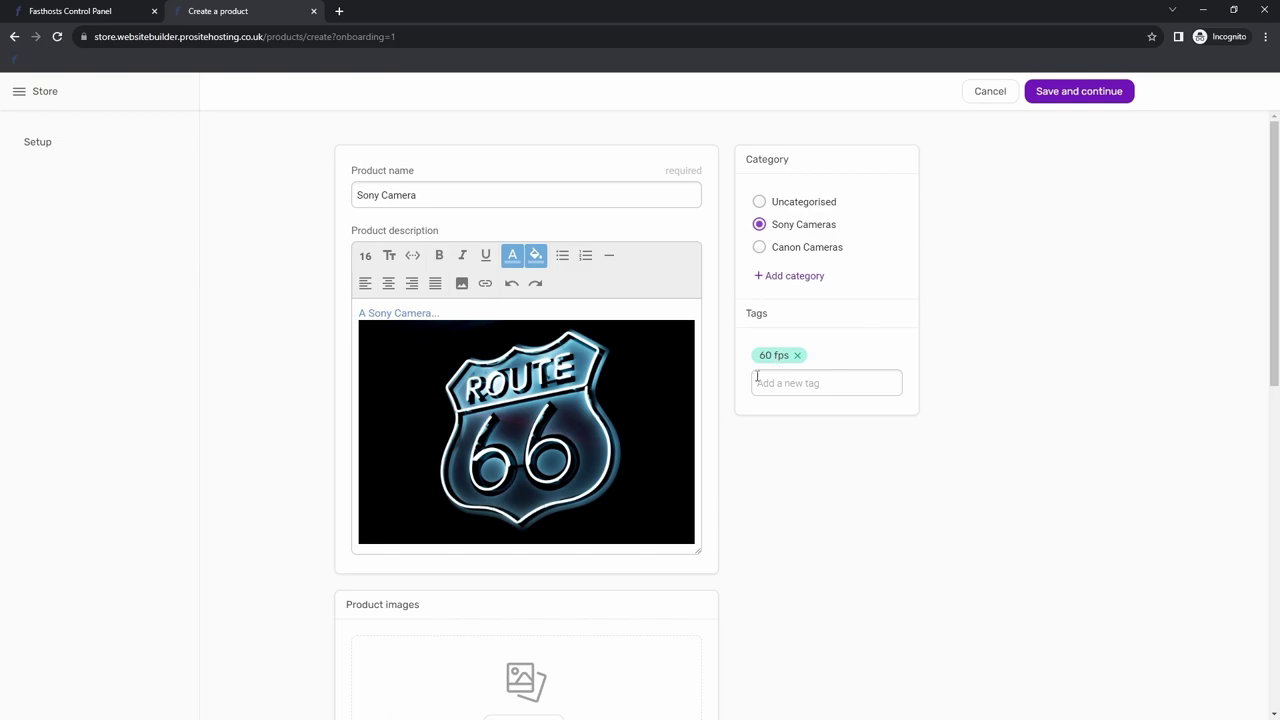
{"action": "left_click", "coordinate": [790, 389]}
Search the stock images for "camera" and add the photo of a camera on a tripod against blue as the product image
{"action": "scroll", "coordinate": [920, 335], "scroll_direction": "down", "scroll_amount": 3}
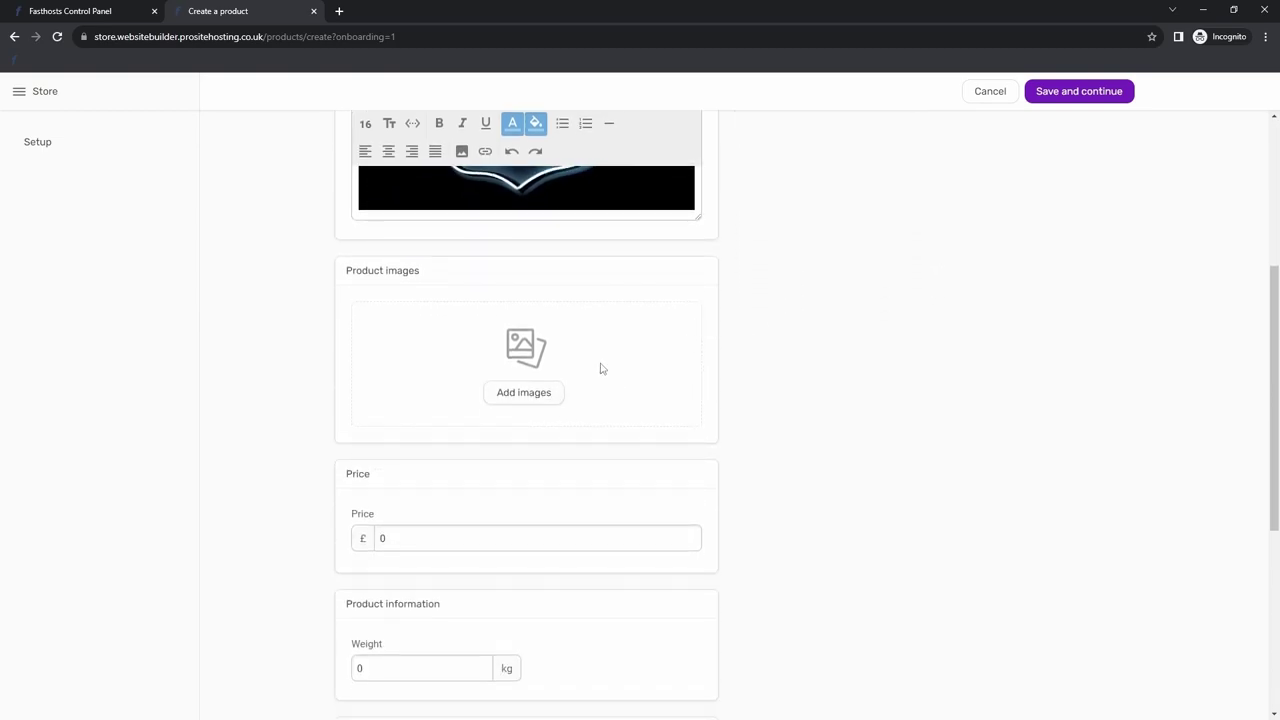
{"action": "left_click", "coordinate": [527, 395]}
{"action": "left_click", "coordinate": [480, 372]}
{"action": "left_click", "coordinate": [482, 349]}
{"action": "left_click", "coordinate": [489, 376]}
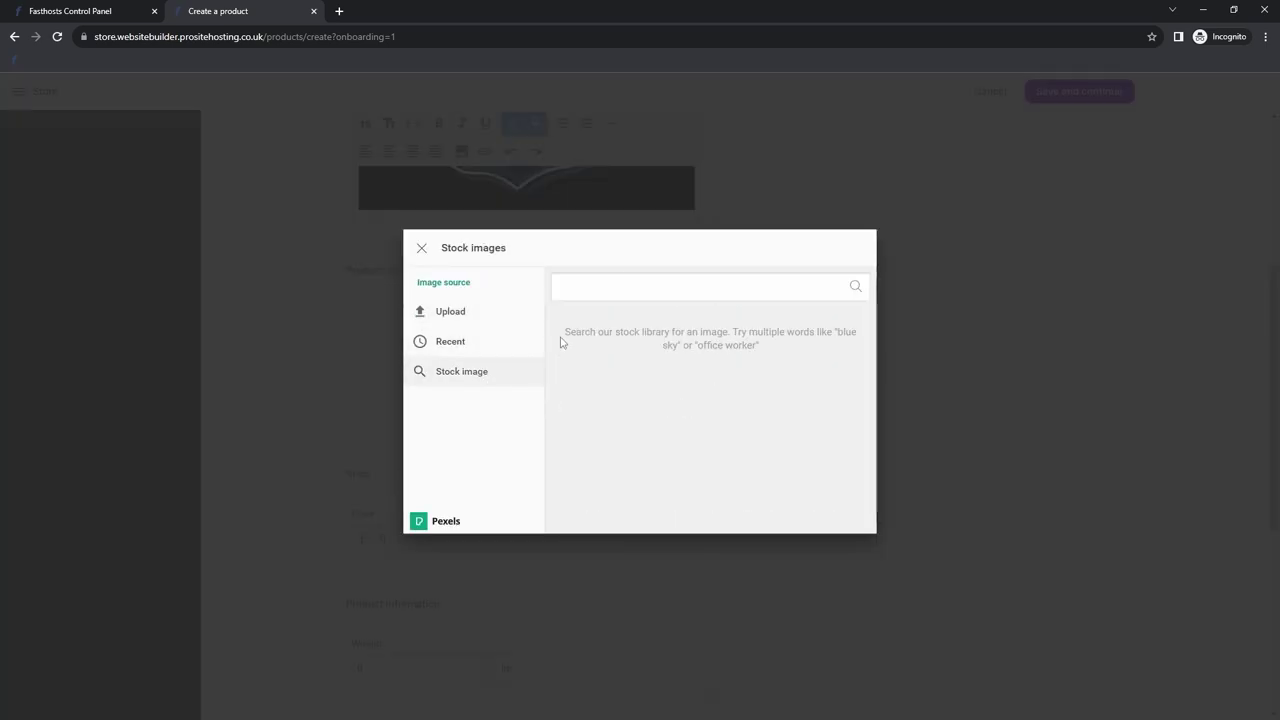
{"action": "left_click", "coordinate": [621, 288]}
{"action": "type", "text": "camera"}
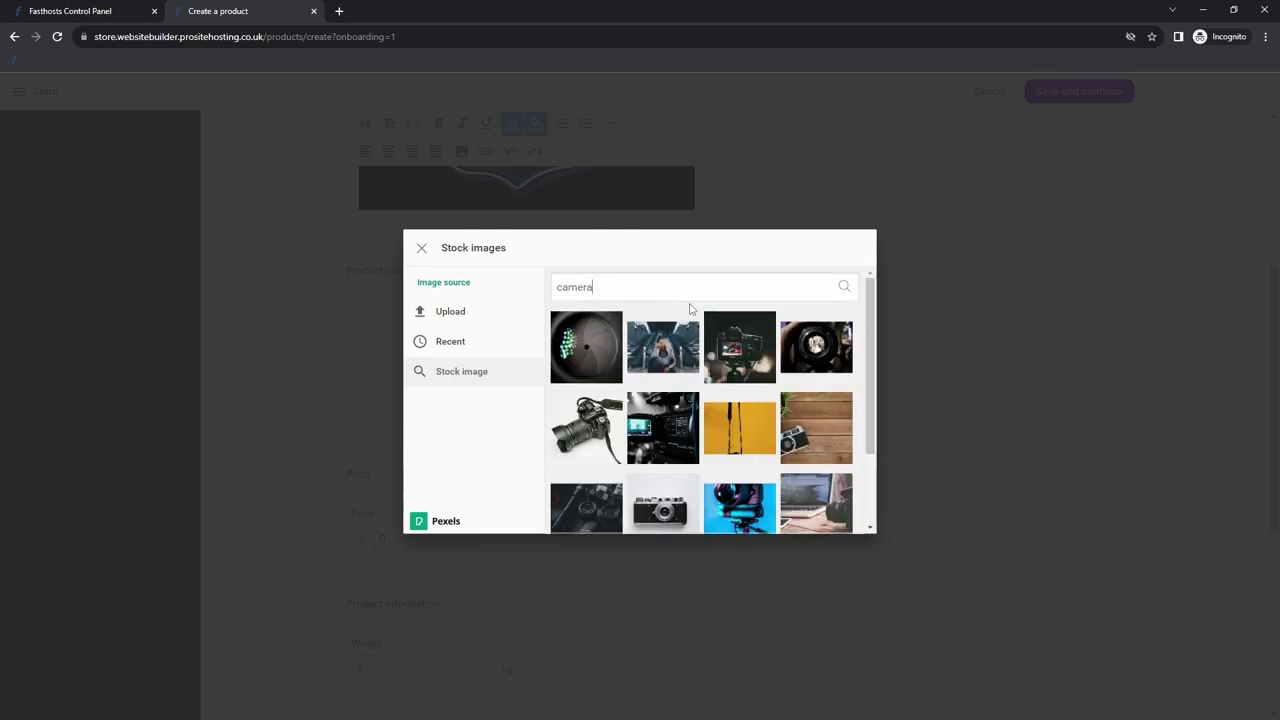
{"action": "scroll", "coordinate": [724, 380], "scroll_direction": "down", "scroll_amount": 2}
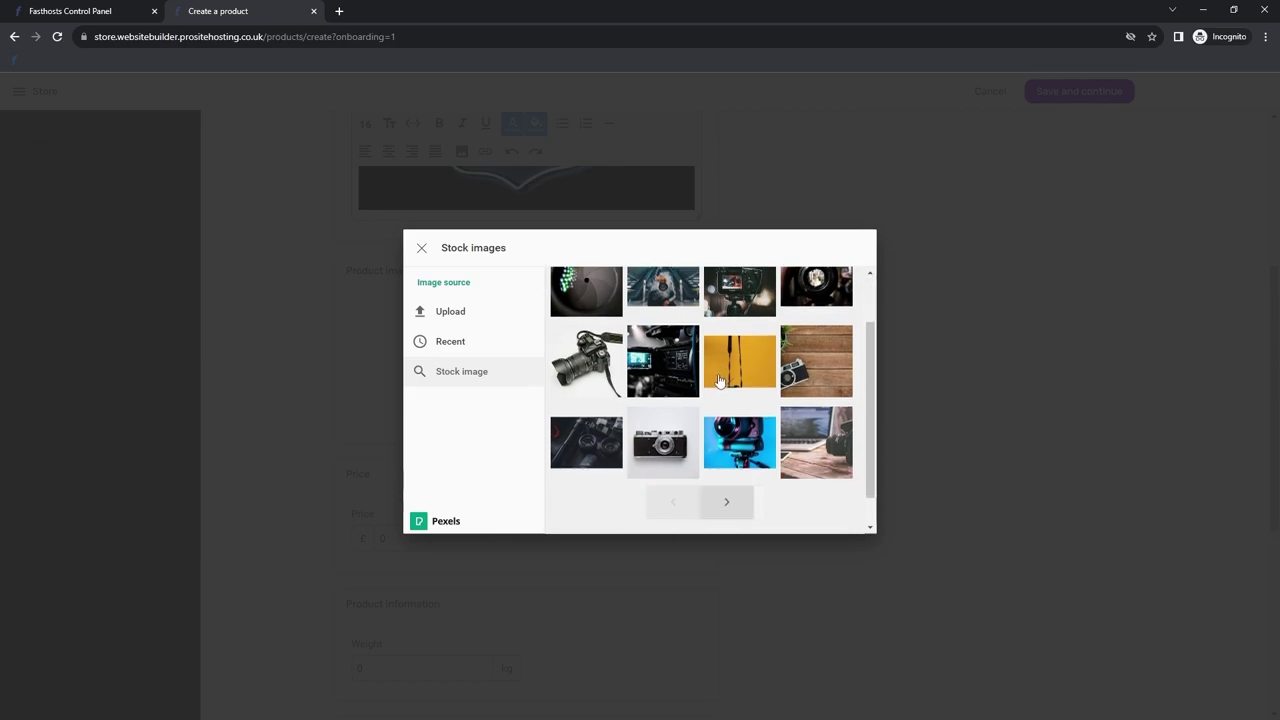
{"action": "left_click", "coordinate": [752, 452]}
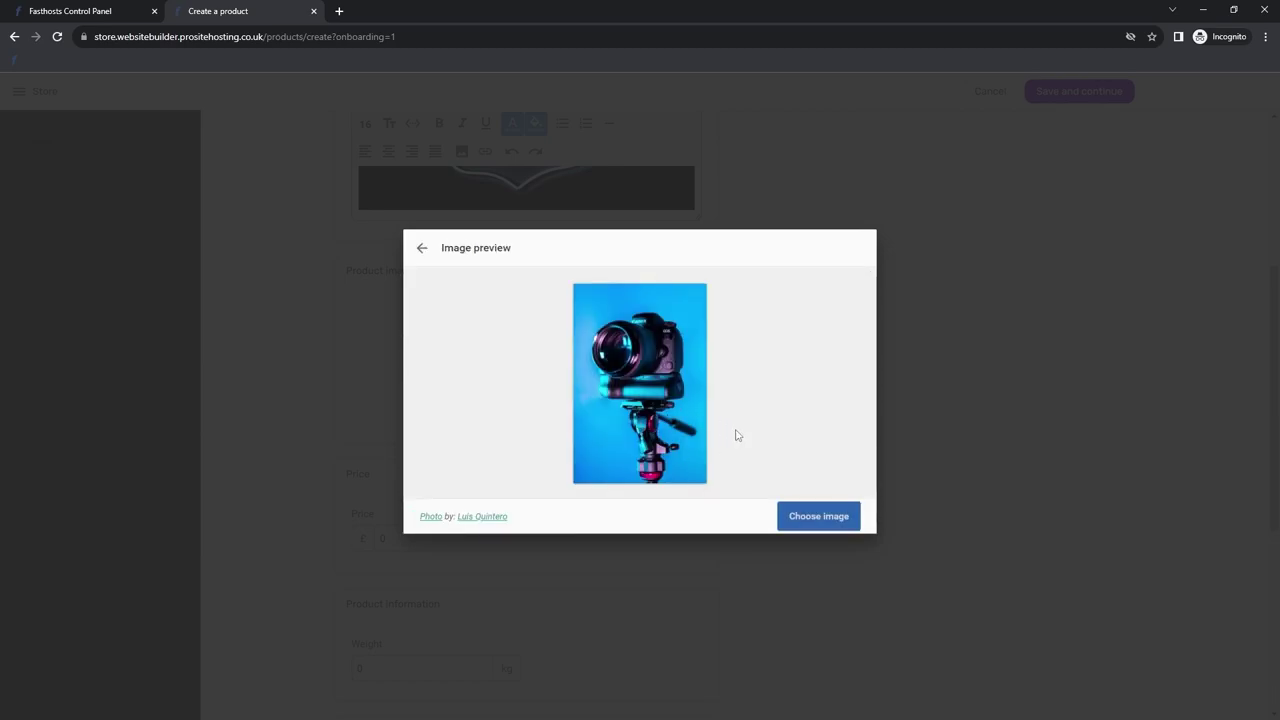
{"action": "left_click", "coordinate": [806, 521]}
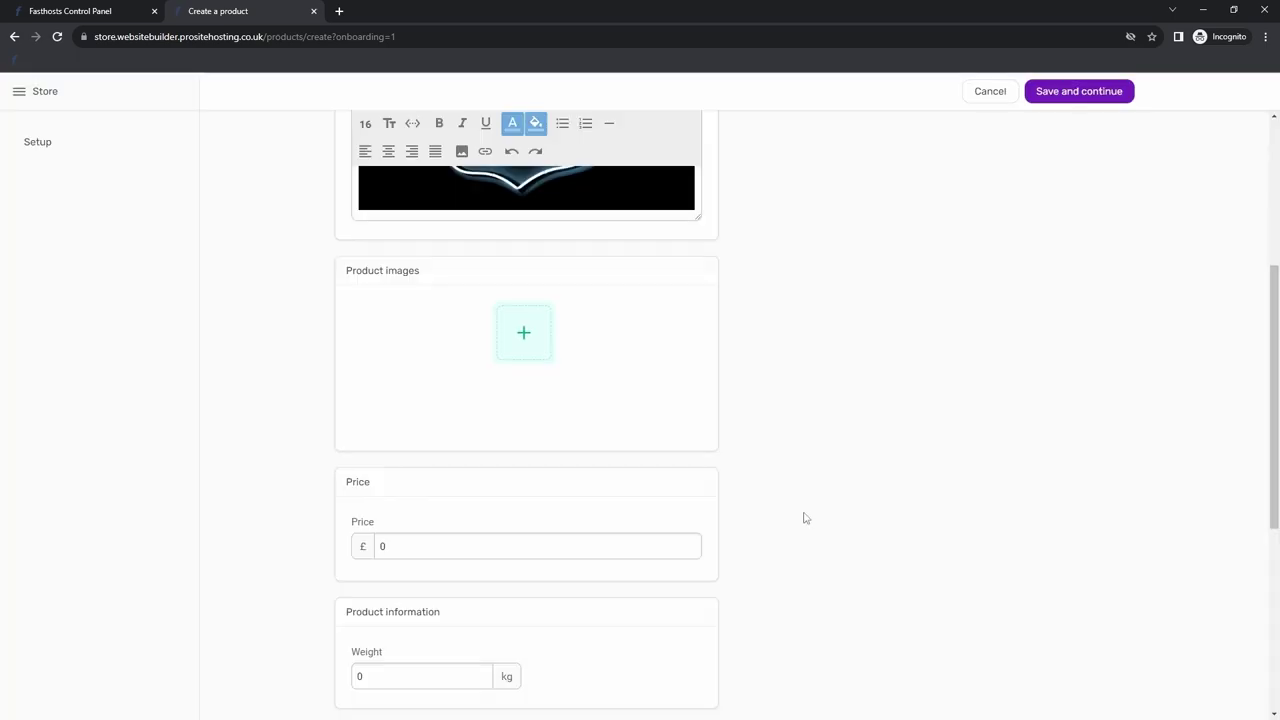
{"action": "scroll", "coordinate": [751, 406], "scroll_direction": "up", "scroll_amount": 2}
{"action": "scroll", "coordinate": [751, 416], "scroll_direction": "down", "scroll_amount": 1}
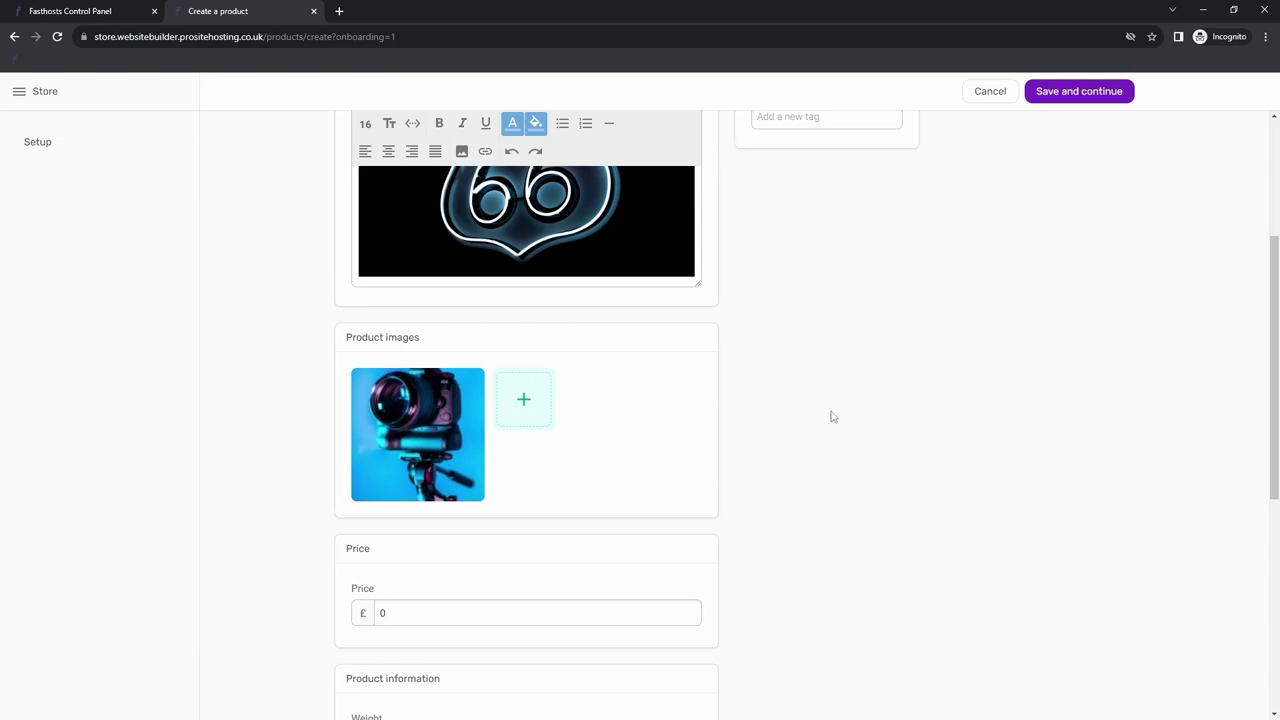
Set the product's price to £200 and its weight to 3 kg
{"action": "scroll", "coordinate": [848, 416], "scroll_direction": "down", "scroll_amount": 1}
{"action": "left_click_drag", "start_coordinate": [423, 478], "coordinate": [323, 478]}
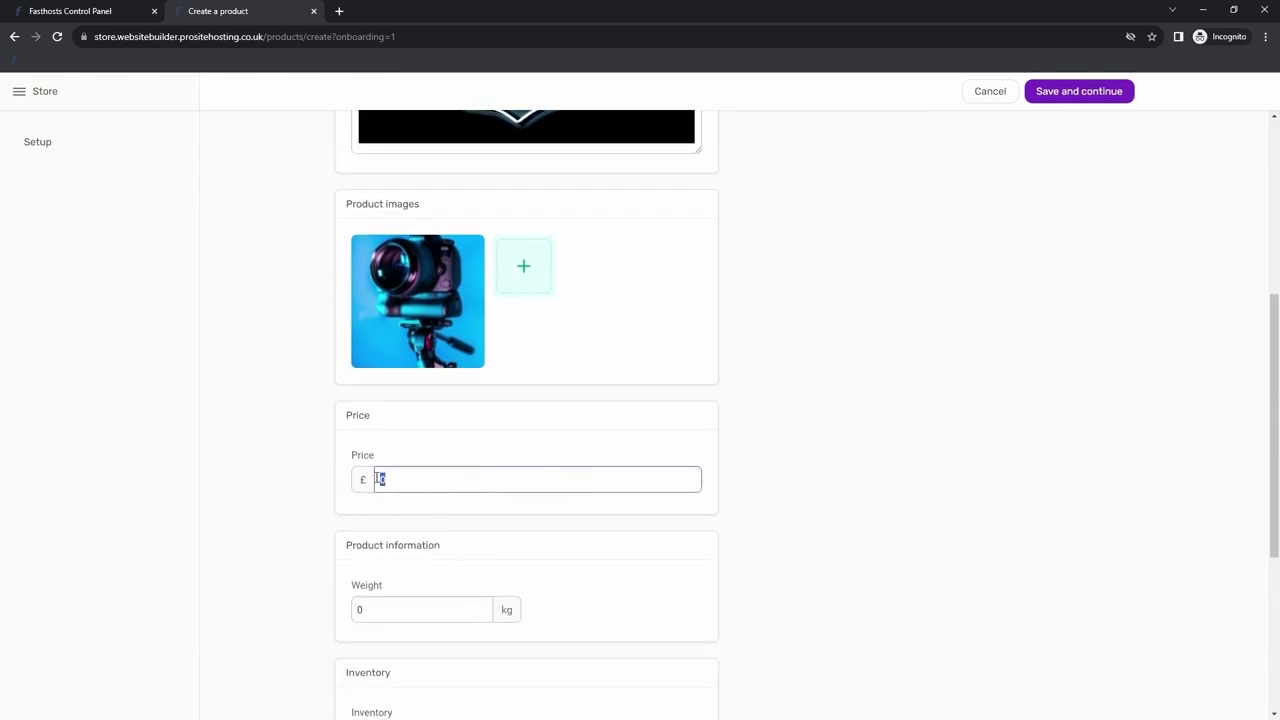
{"action": "type", "text": "200"}
{"action": "left_click", "coordinate": [822, 457]}
{"action": "scroll", "coordinate": [728, 525], "scroll_direction": "down", "scroll_amount": 1}
{"action": "left_click_drag", "start_coordinate": [437, 478], "coordinate": [269, 483]}
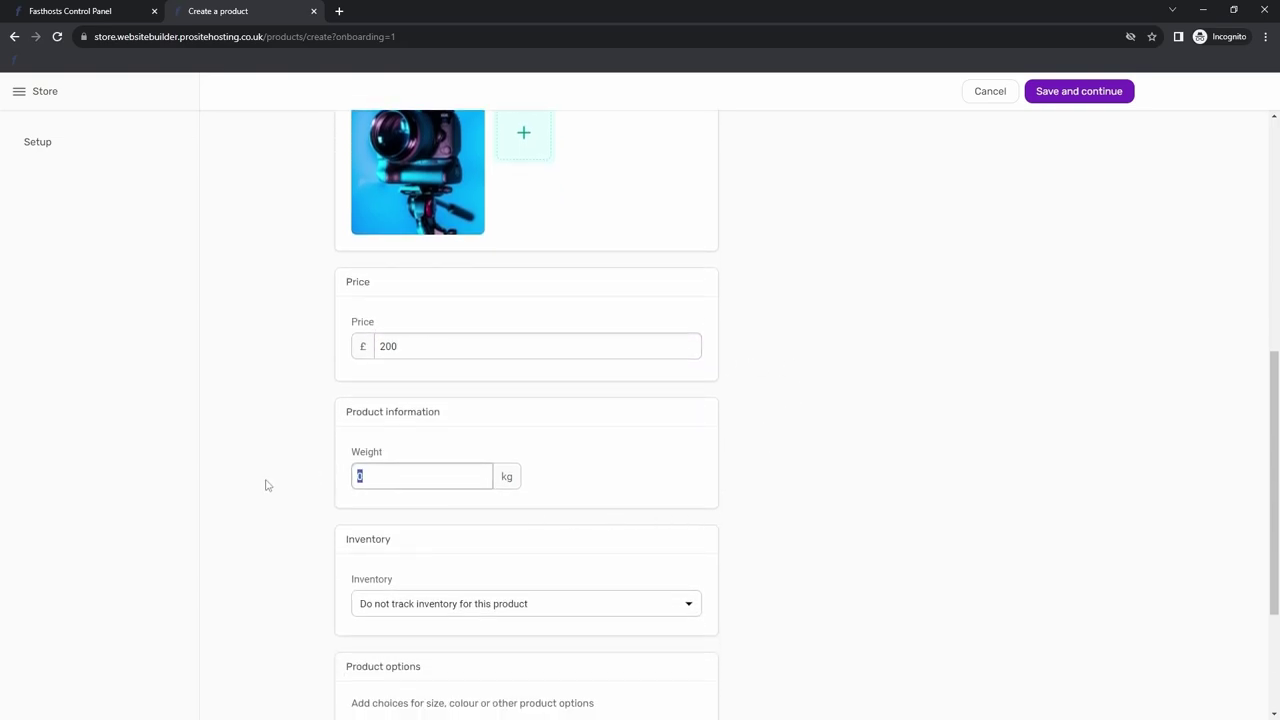
{"action": "type", "text": "3"}
{"action": "left_click", "coordinate": [720, 517]}
{"action": "scroll", "coordinate": [840, 580], "scroll_direction": "down", "scroll_amount": 1}
{"action": "scroll", "coordinate": [841, 576], "scroll_direction": "up", "scroll_amount": 1}
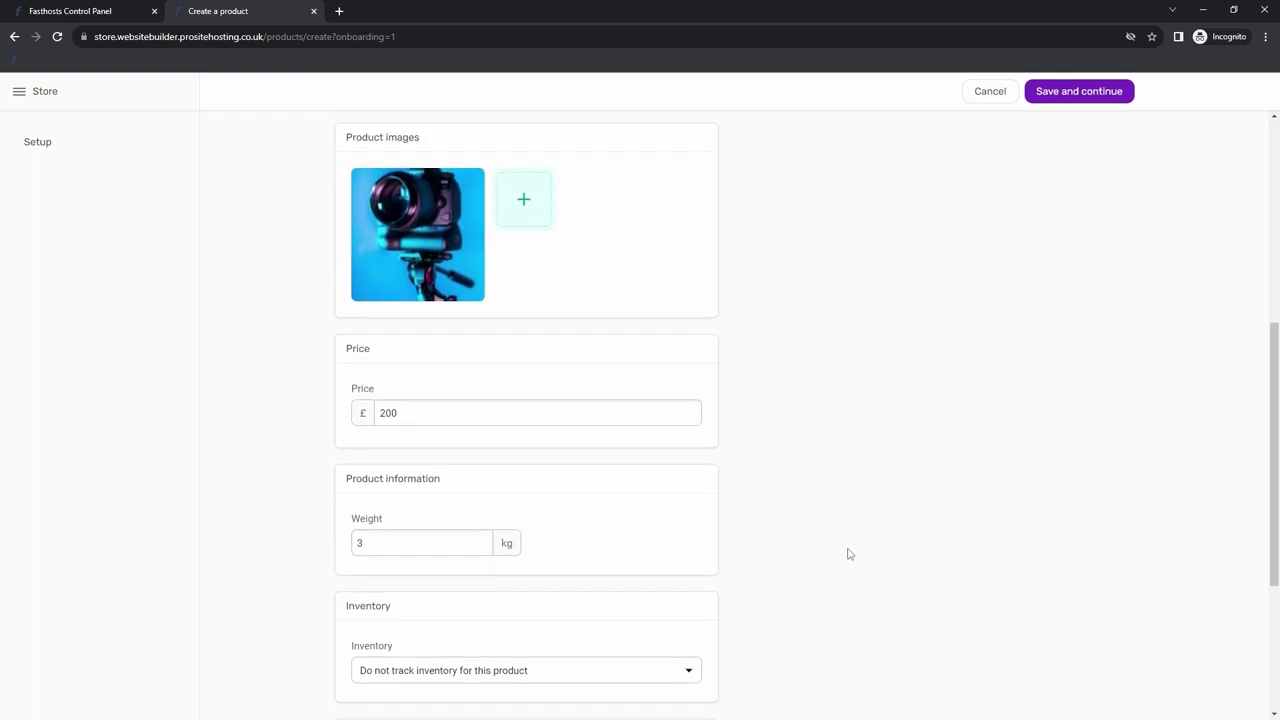
{"action": "scroll", "coordinate": [722, 562], "scroll_direction": "down", "scroll_amount": 1}
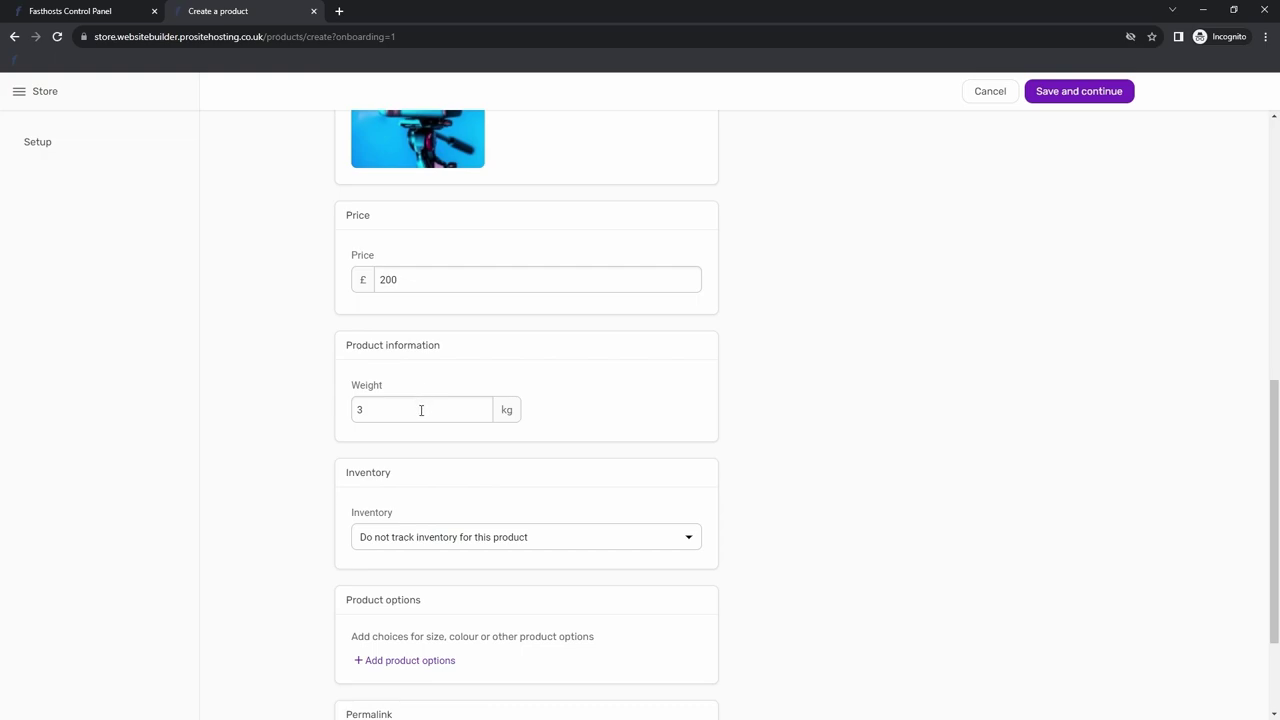
Turn on inventory tracking for the product with 5 in available stock and a notification when the stock level reaches 2
{"action": "scroll", "coordinate": [474, 494], "scroll_direction": "down", "scroll_amount": 2}
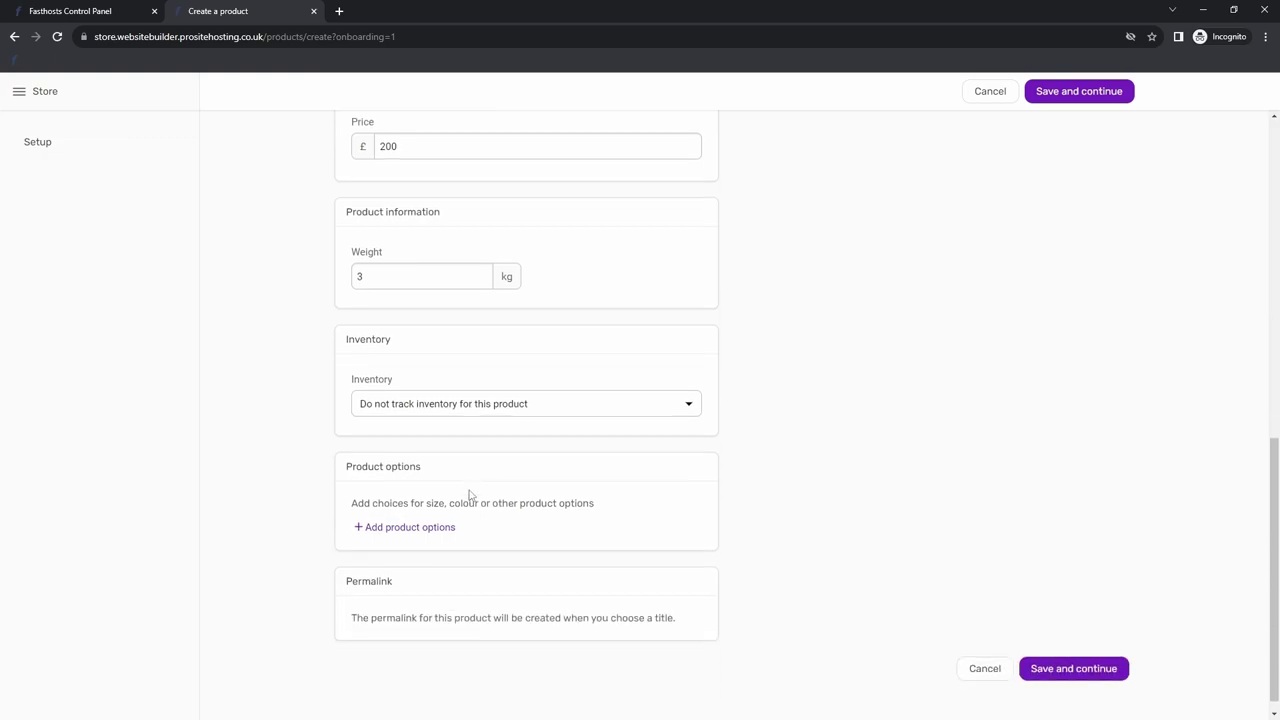
{"action": "left_click", "coordinate": [522, 405]}
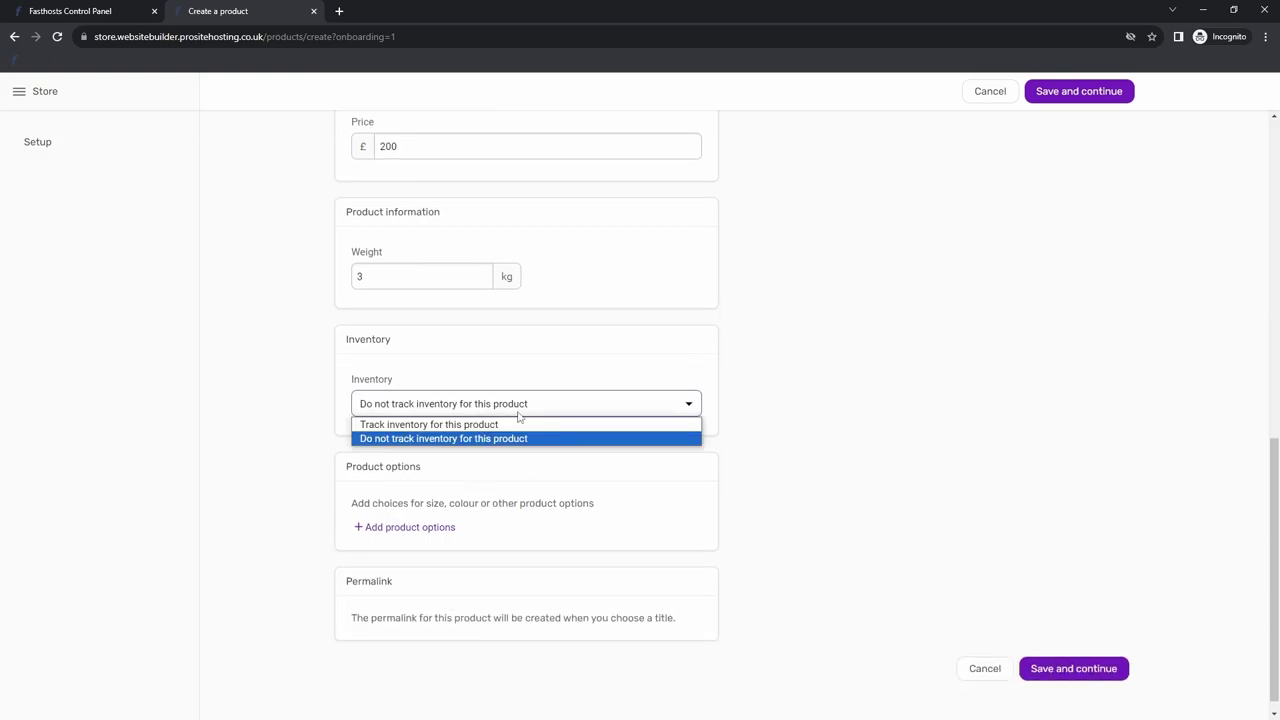
{"action": "left_click", "coordinate": [500, 425]}
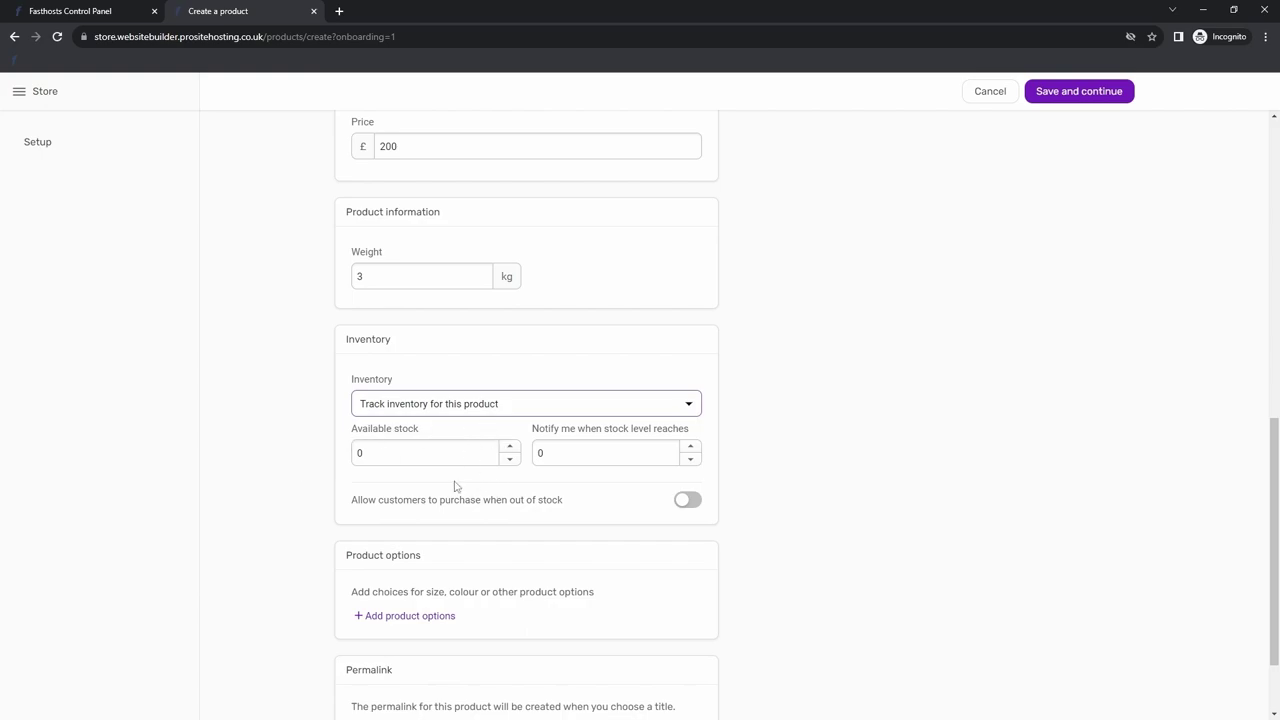
{"action": "left_click", "coordinate": [509, 447]}
{"action": "left_click", "coordinate": [509, 447]}
{"action": "left_click", "coordinate": [509, 447]}
{"action": "left_click", "coordinate": [509, 447]}
{"action": "left_click", "coordinate": [509, 447]}
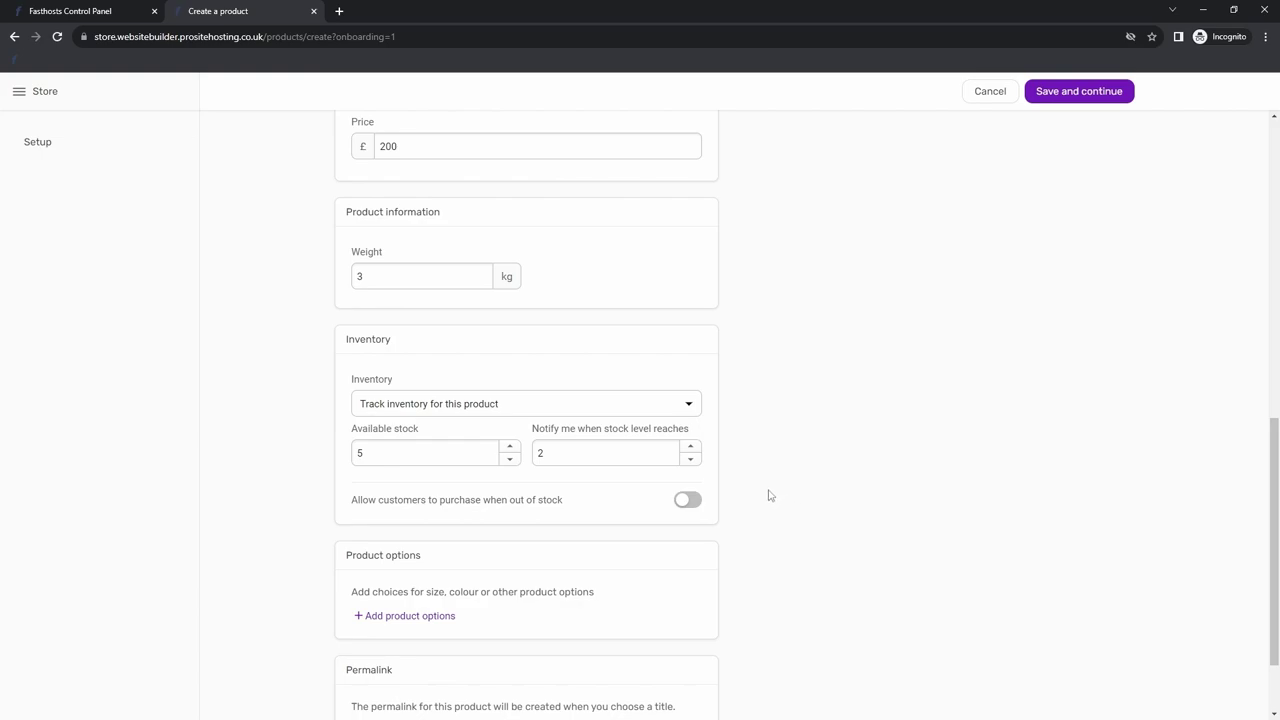
{"action": "left_click", "coordinate": [686, 502]}
{"action": "scroll", "coordinate": [398, 630], "scroll_direction": "down", "scroll_amount": 1}
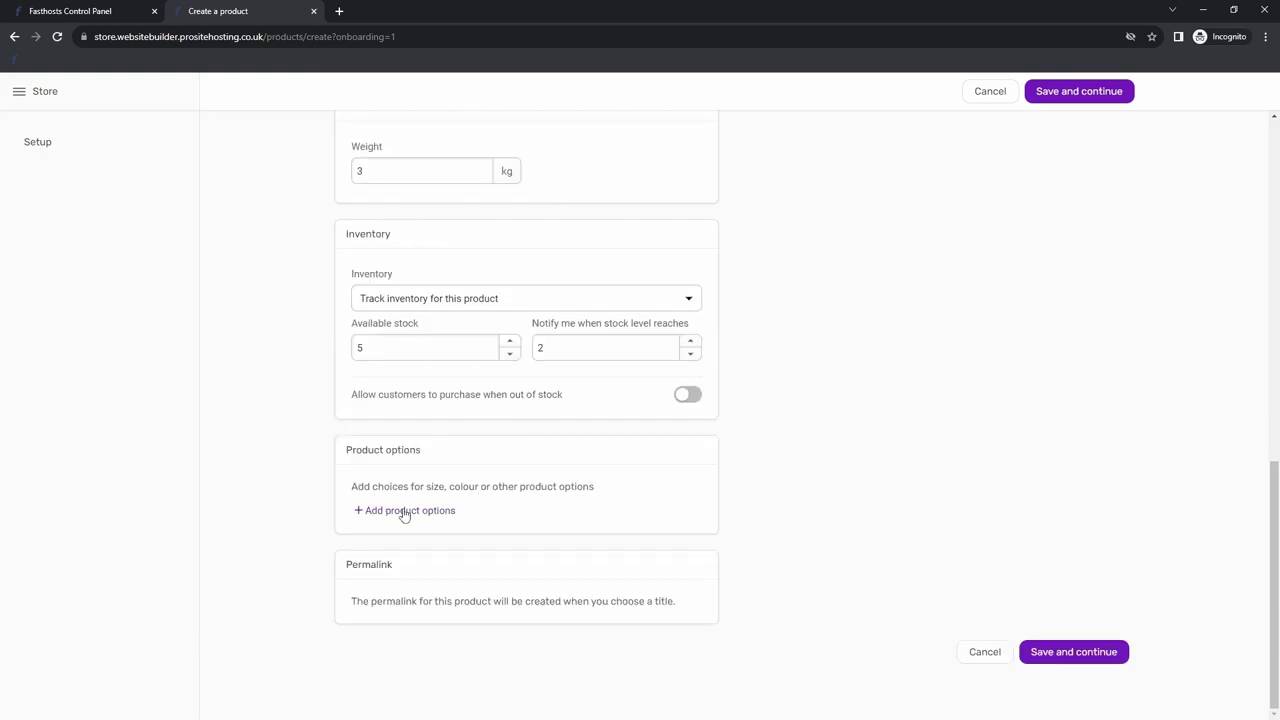
Add a product option "Included Lens" with the choices "Body Only", "with stock lens" and "With 15-105 lens"
{"action": "left_click", "coordinate": [403, 513]}
{"action": "left_click", "coordinate": [510, 344]}
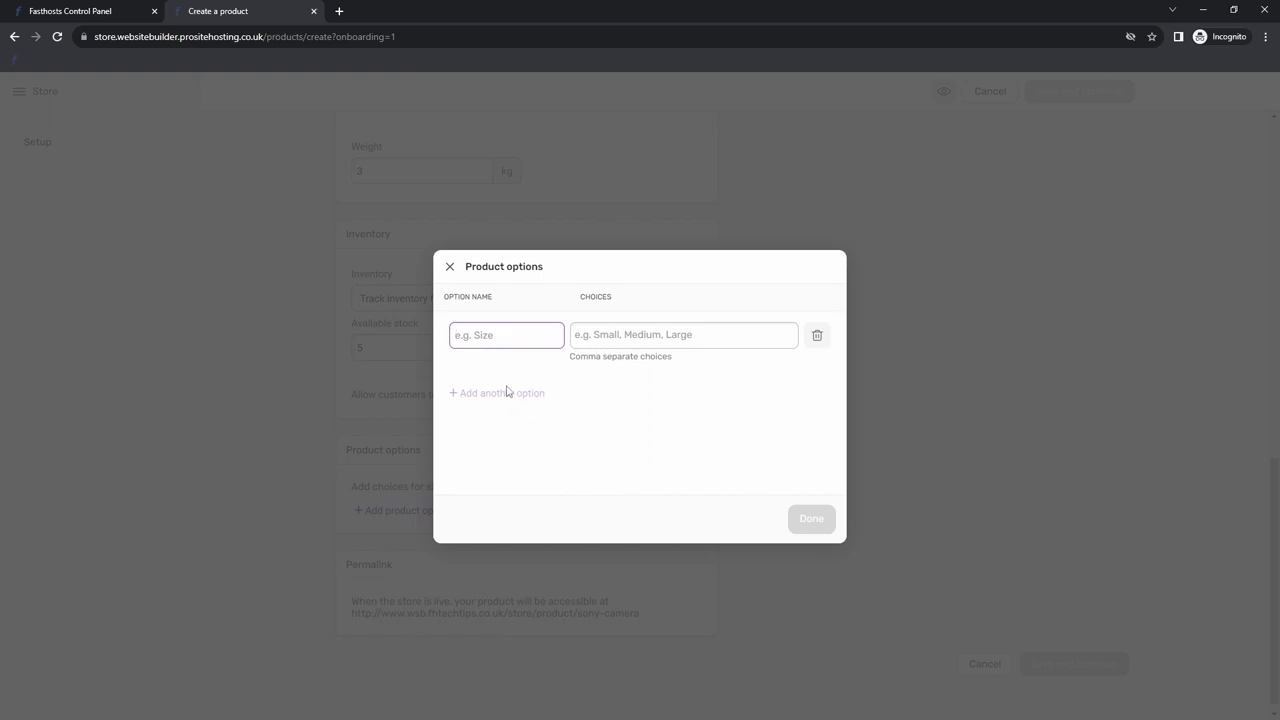
{"action": "left_click", "coordinate": [663, 336]}
{"action": "type", "text": "Included Lense"}
{"action": "key", "text": "BackSpace"}
{"action": "left_click", "coordinate": [654, 338]}
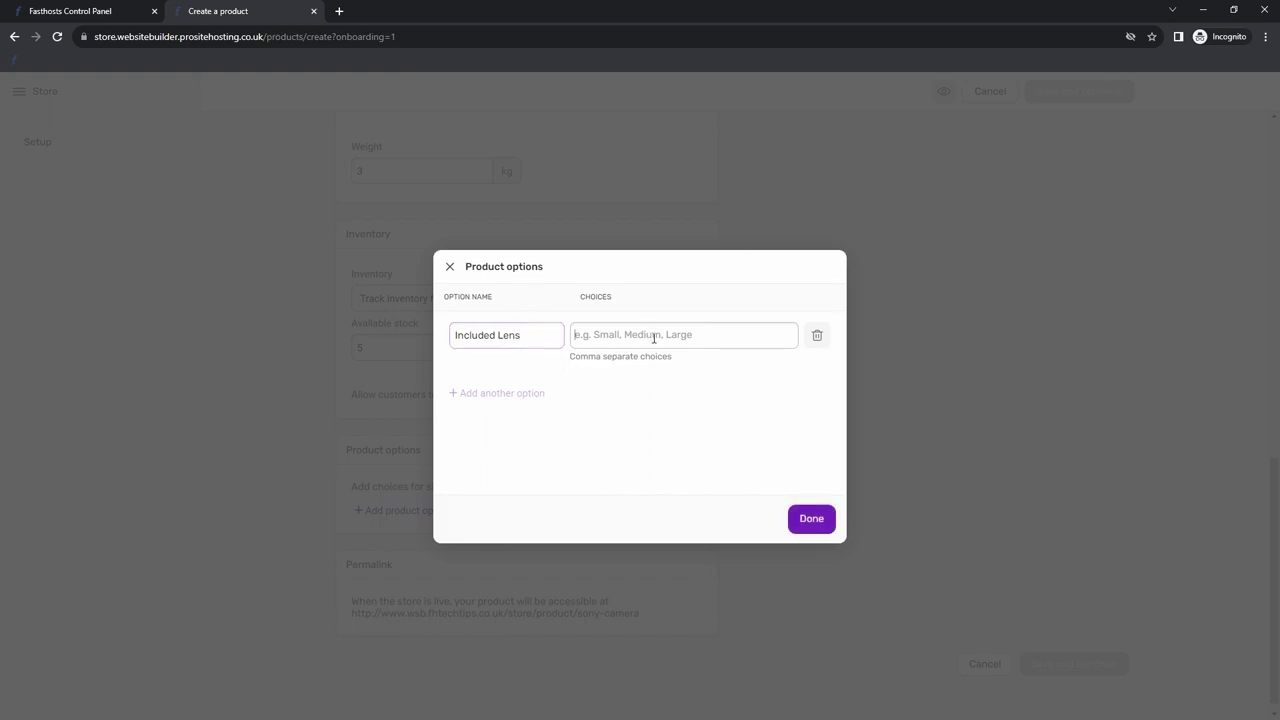
{"action": "type", "text": "Body Only,with stock lens"}
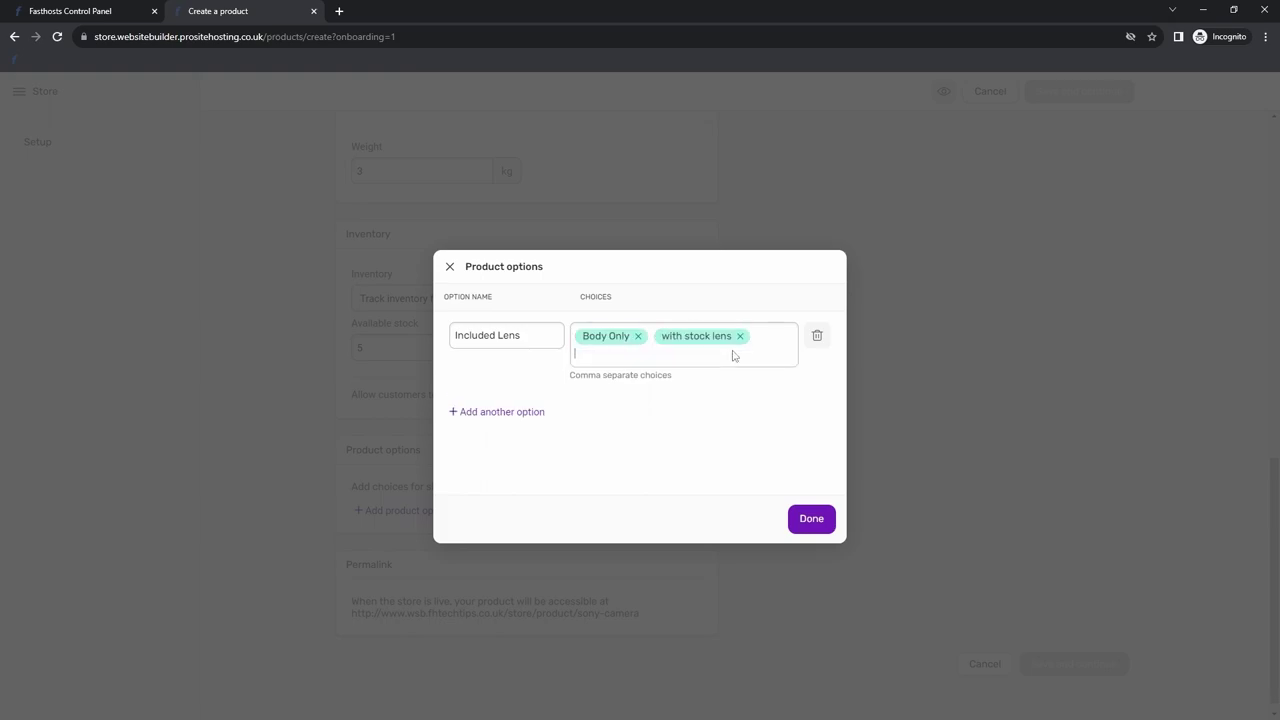
{"action": "type", "text": ",With 15-105 lens"}
{"action": "key", "text": "Return"}
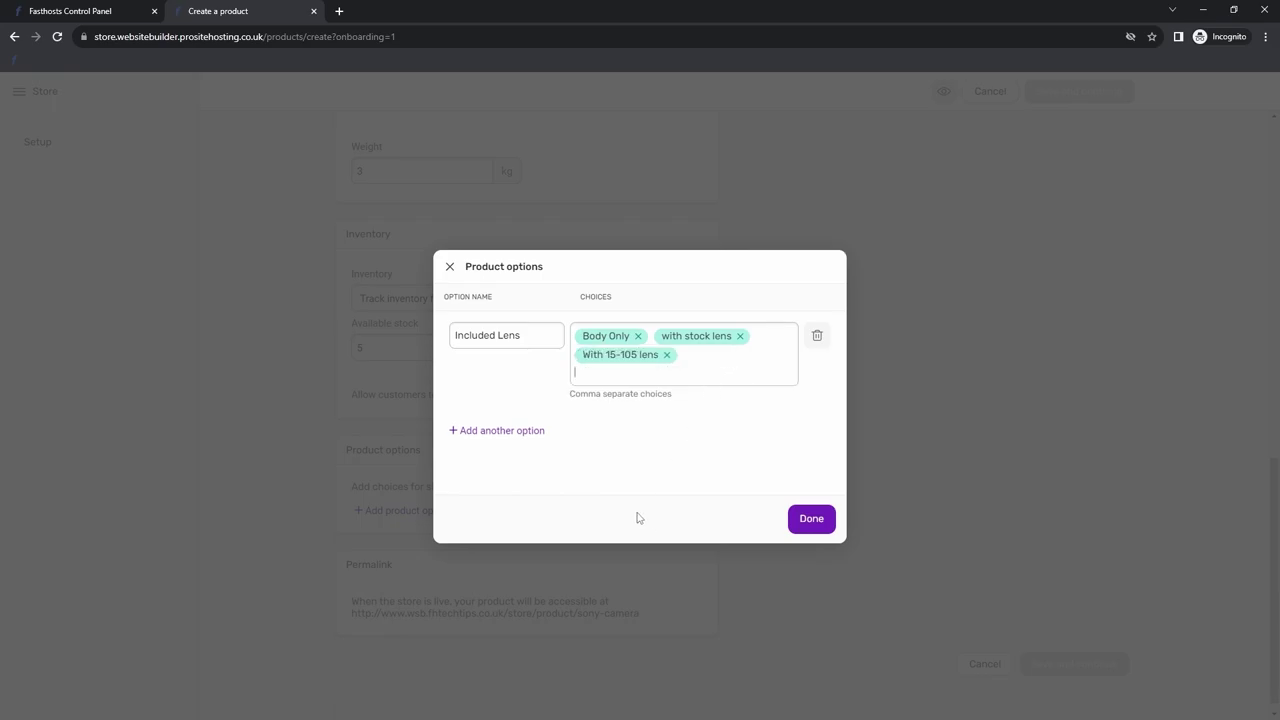
{"action": "left_click", "coordinate": [809, 519]}
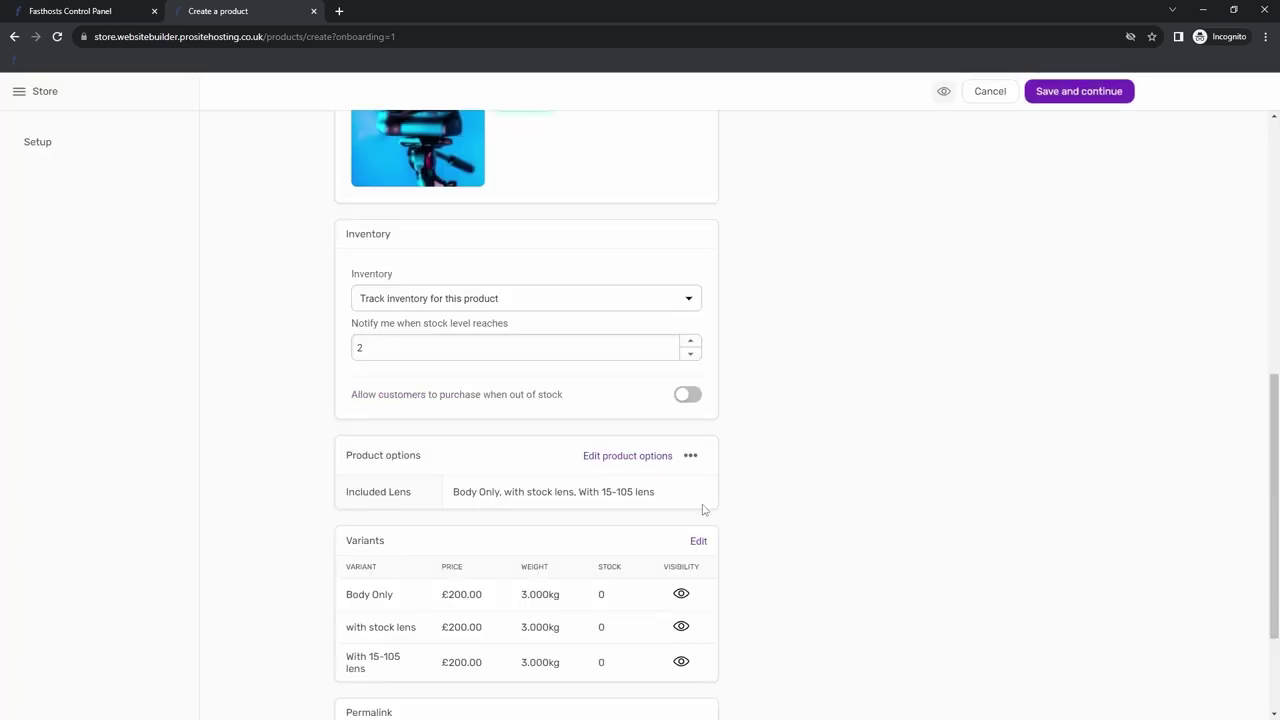
Set the variant prices to £250 for "with stock lens" and £350 for "With 15-105 lens"
{"action": "scroll", "coordinate": [725, 480], "scroll_direction": "down", "scroll_amount": 2}
{"action": "scroll", "coordinate": [405, 402], "scroll_direction": "down", "scroll_amount": 1}
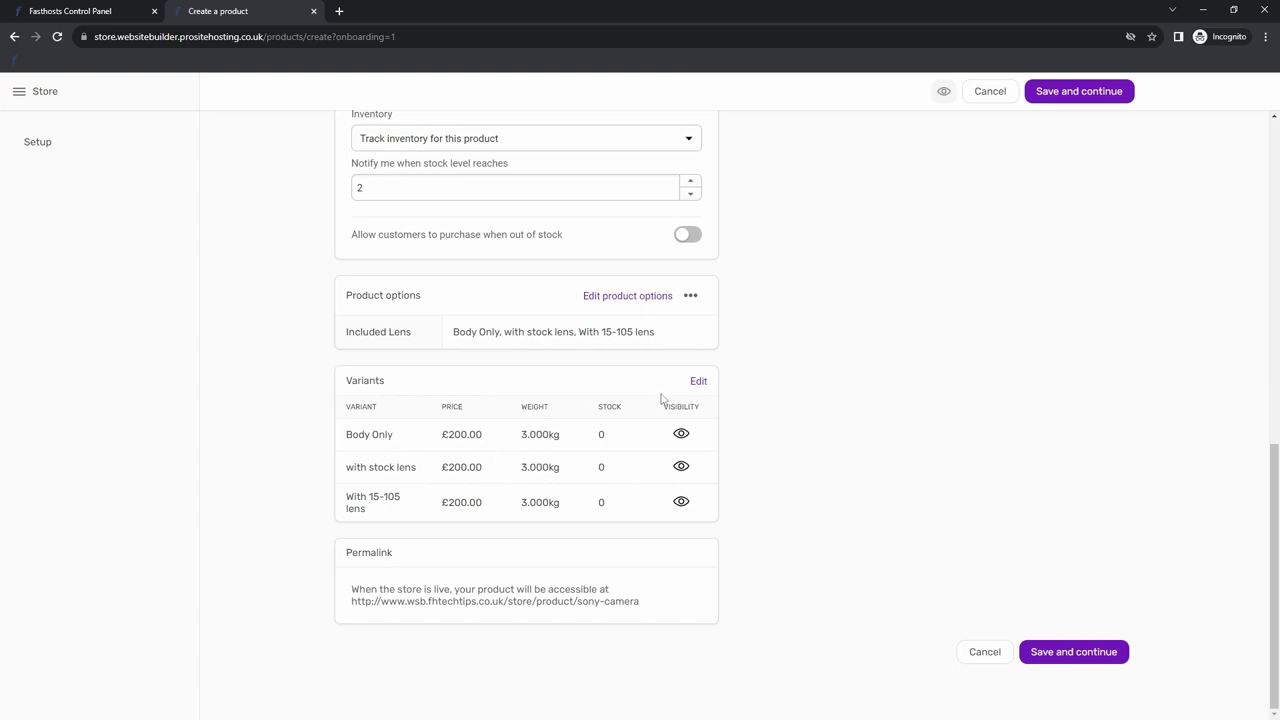
{"action": "left_click", "coordinate": [700, 384]}
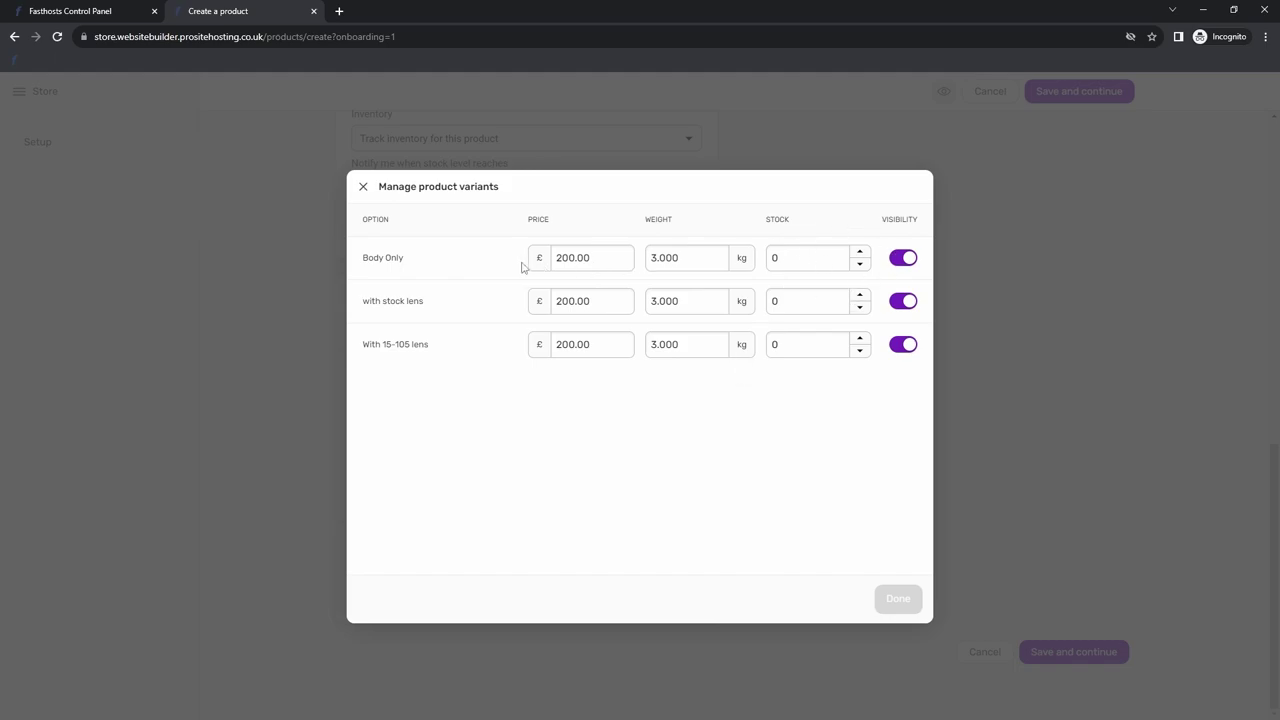
{"action": "left_click_drag", "start_coordinate": [598, 301], "coordinate": [558, 300]}
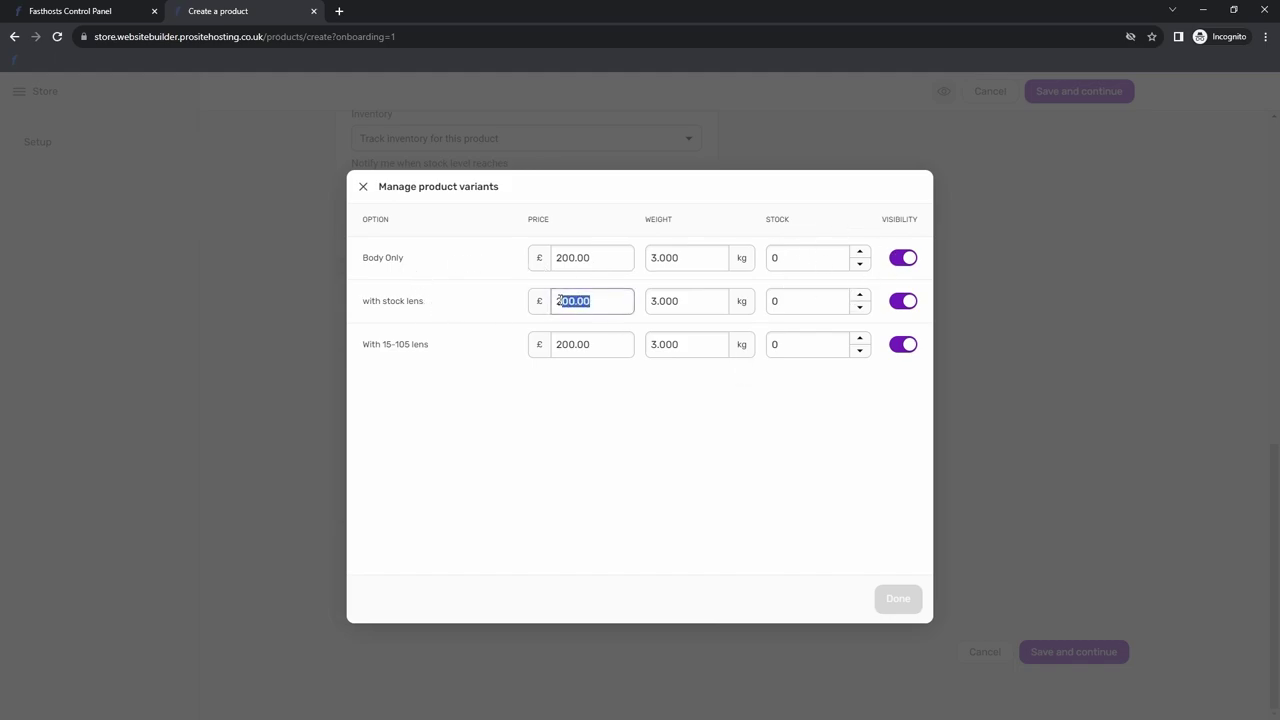
{"action": "type", "text": "2509"}
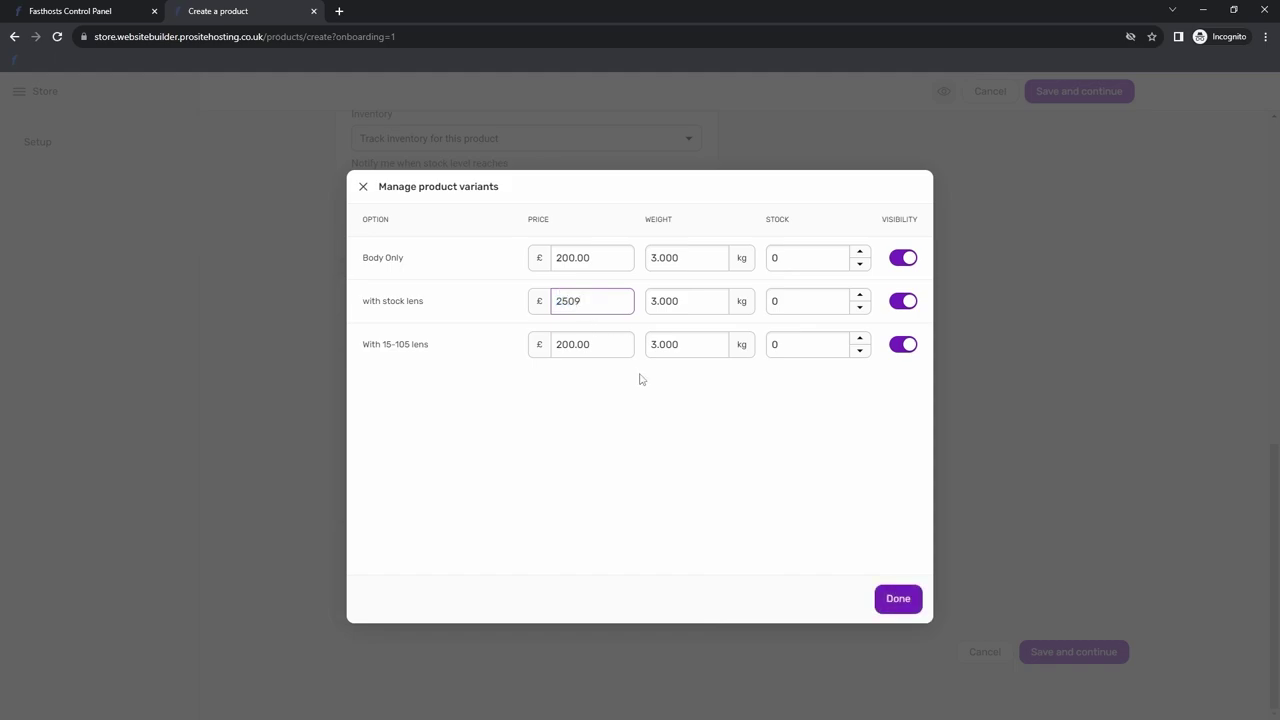
{"action": "key", "text": "BackSpace"}
{"action": "left_click", "coordinate": [610, 400]}
{"action": "left_click_drag", "start_coordinate": [607, 345], "coordinate": [479, 359]}
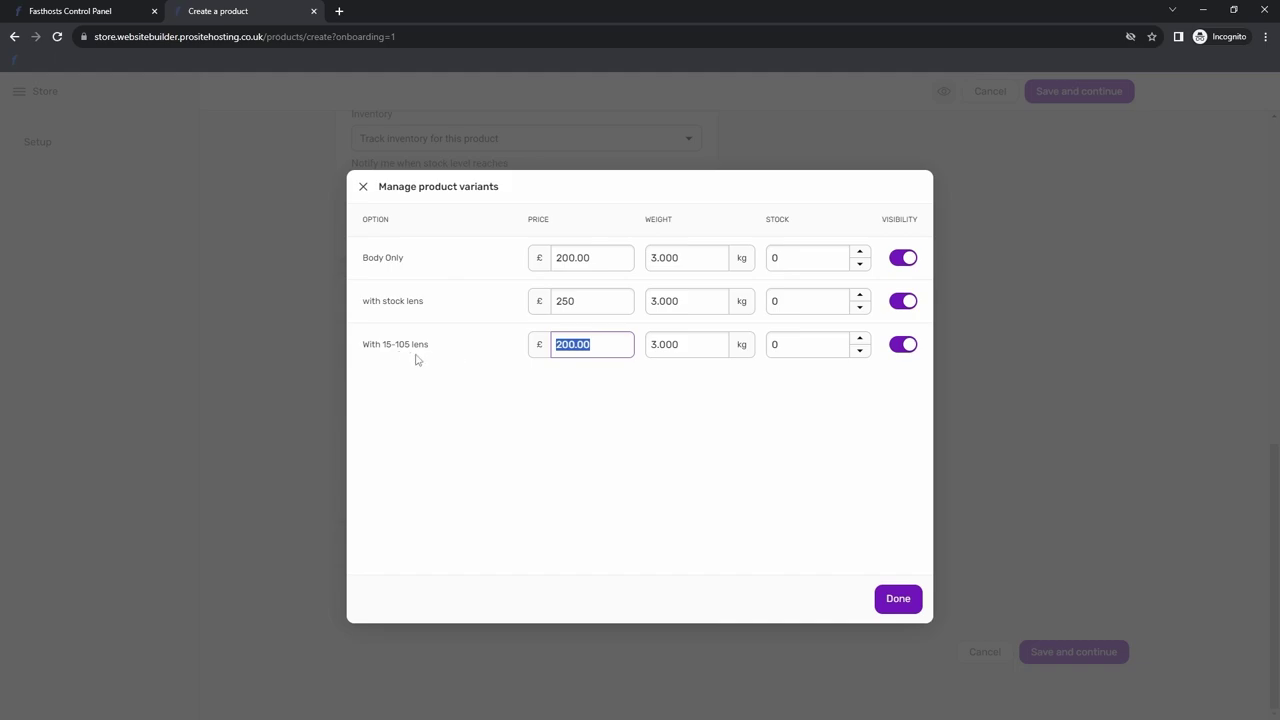
{"action": "type", "text": "350"}
{"action": "left_click", "coordinate": [727, 442]}
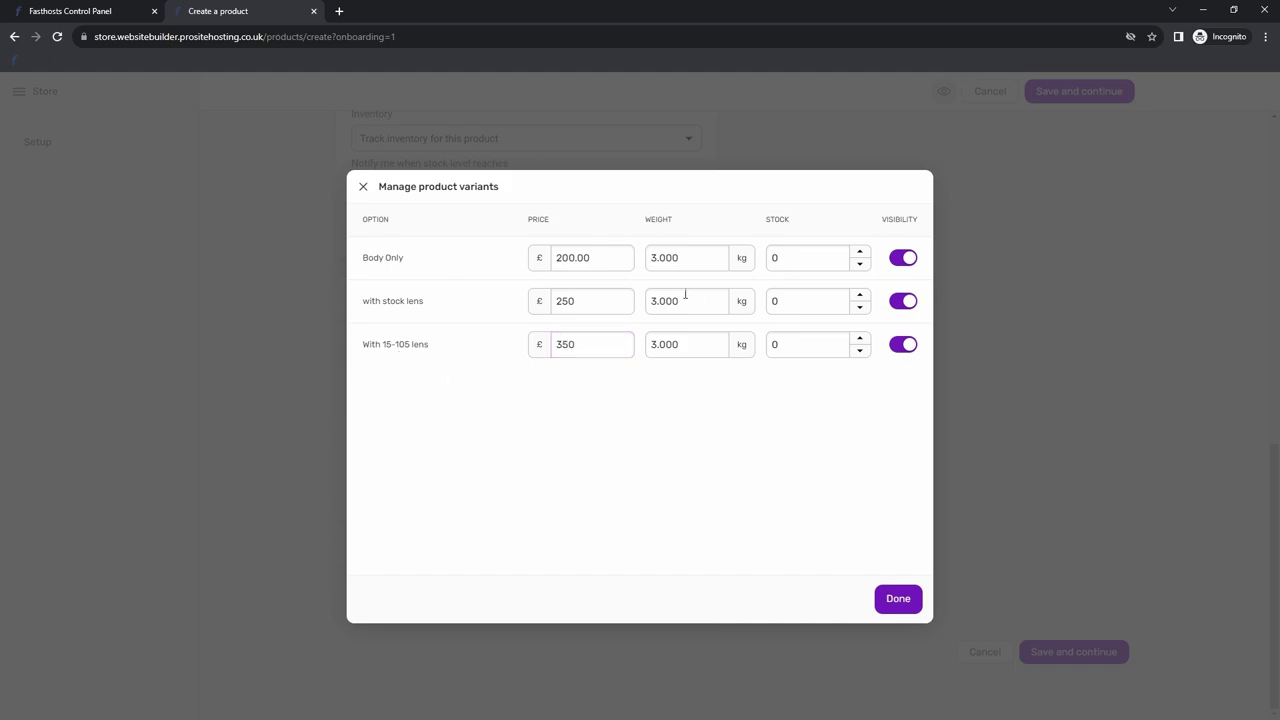
Set the stock lens variant to 3.5 kg and the 15-105 lens variant to 4 kg, with variant stocks of 3, 3 and 4
{"action": "left_click", "coordinate": [683, 346]}
{"action": "type", "text": "4"}
{"action": "left_click", "coordinate": [692, 366]}
{"action": "left_click", "coordinate": [666, 301]}
{"action": "key", "text": "BackSpace"}
{"action": "type", "text": "5"}
{"action": "left_click", "coordinate": [757, 434]}
{"action": "left_click", "coordinate": [859, 338]}
{"action": "left_click", "coordinate": [912, 604]}
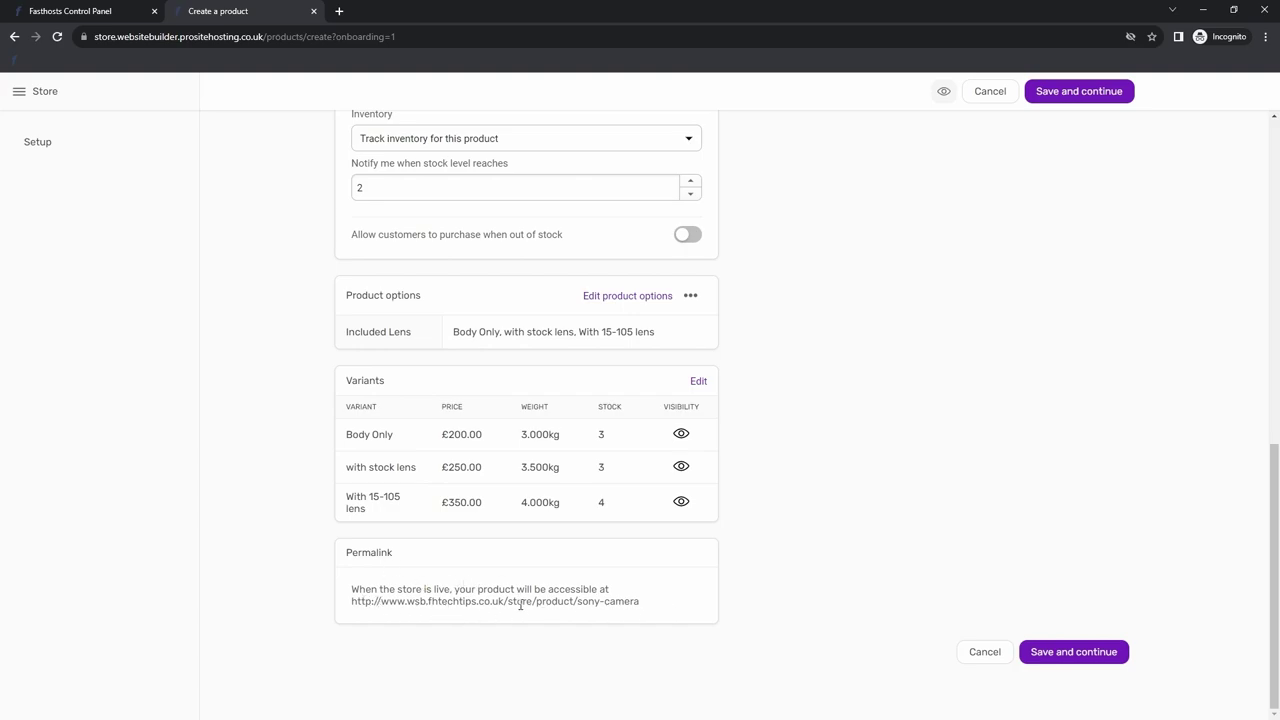
Save the product and continue with the store setup
{"action": "scroll", "coordinate": [807, 374], "scroll_direction": "up", "scroll_amount": 2}
{"action": "scroll", "coordinate": [807, 374], "scroll_direction": "down", "scroll_amount": 2}
{"action": "left_click", "coordinate": [1057, 652]}
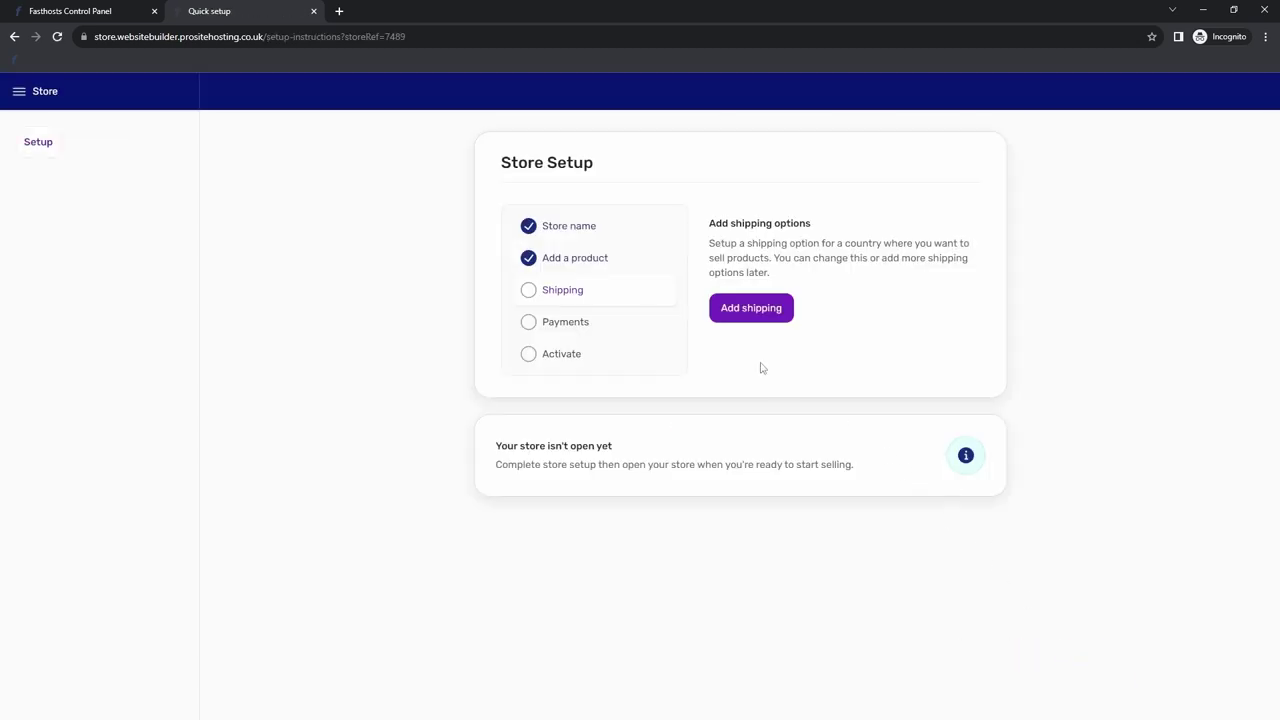
Add United Kingdom as a shipping destination country and proceed to its shipping rate
{"action": "left_click", "coordinate": [751, 310]}
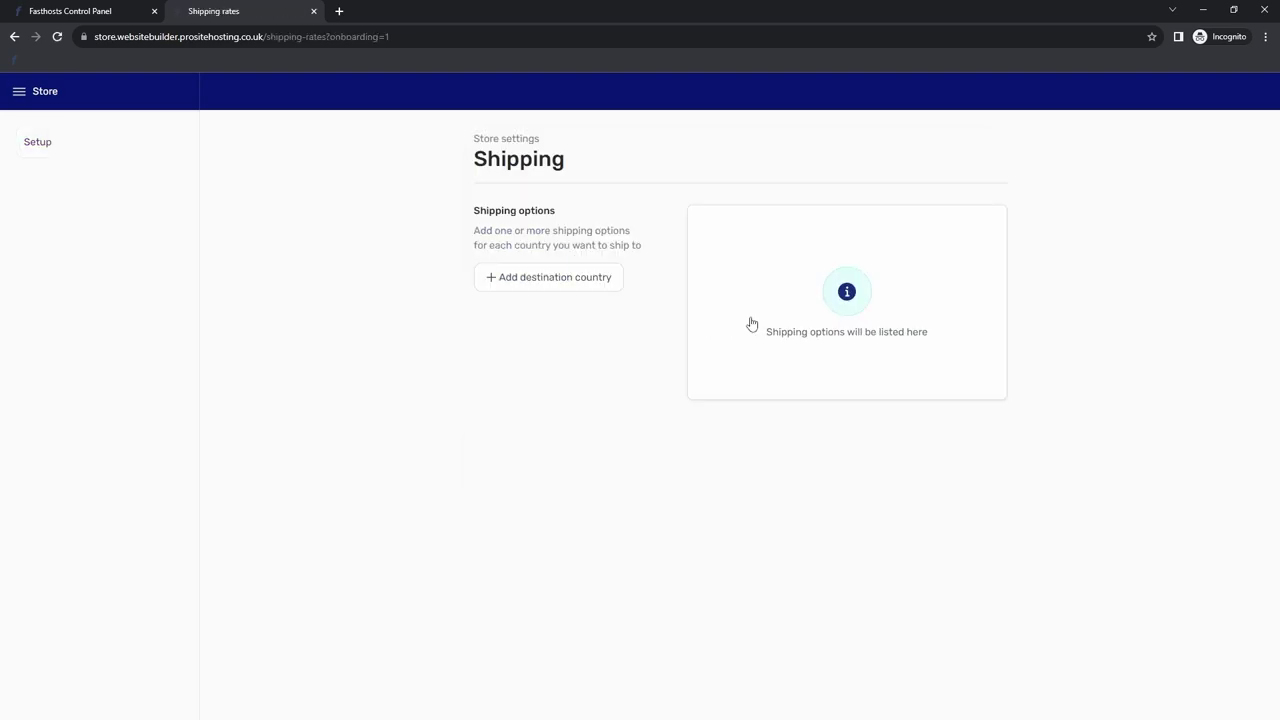
{"action": "left_click", "coordinate": [536, 284]}
{"action": "left_click", "coordinate": [678, 400]}
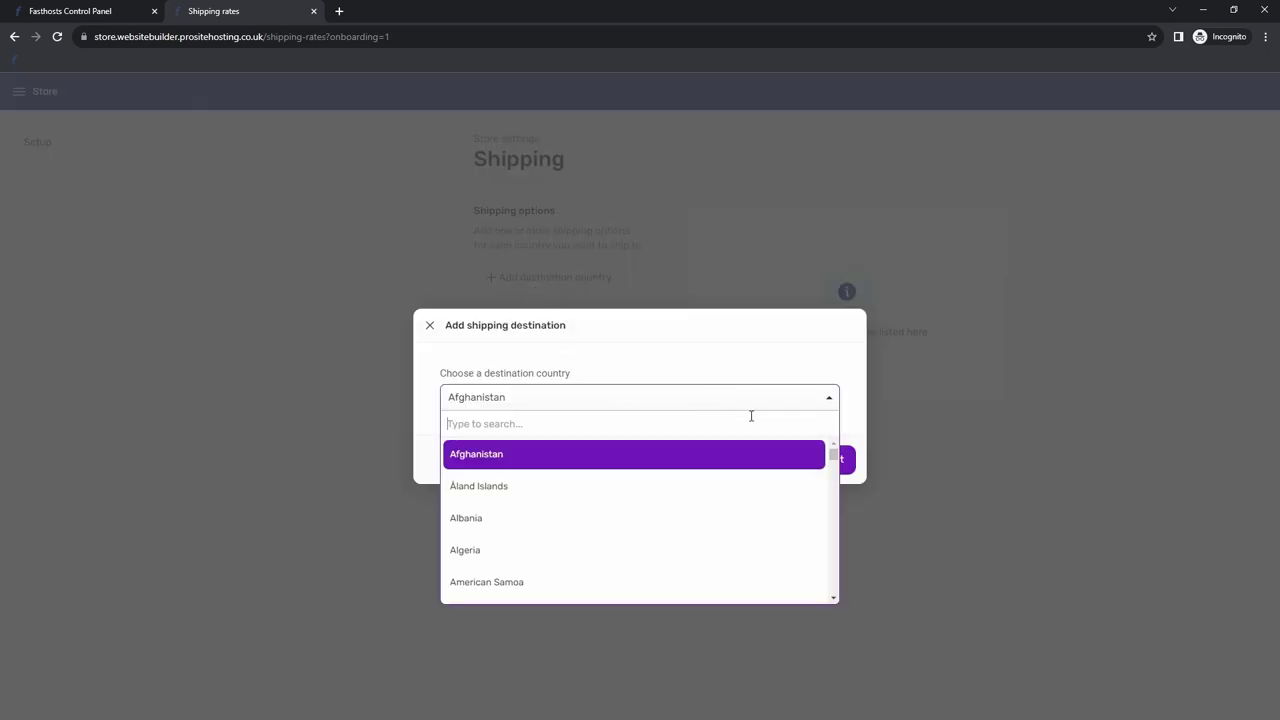
{"action": "scroll", "coordinate": [759, 472], "scroll_direction": "down", "scroll_amount": 12}
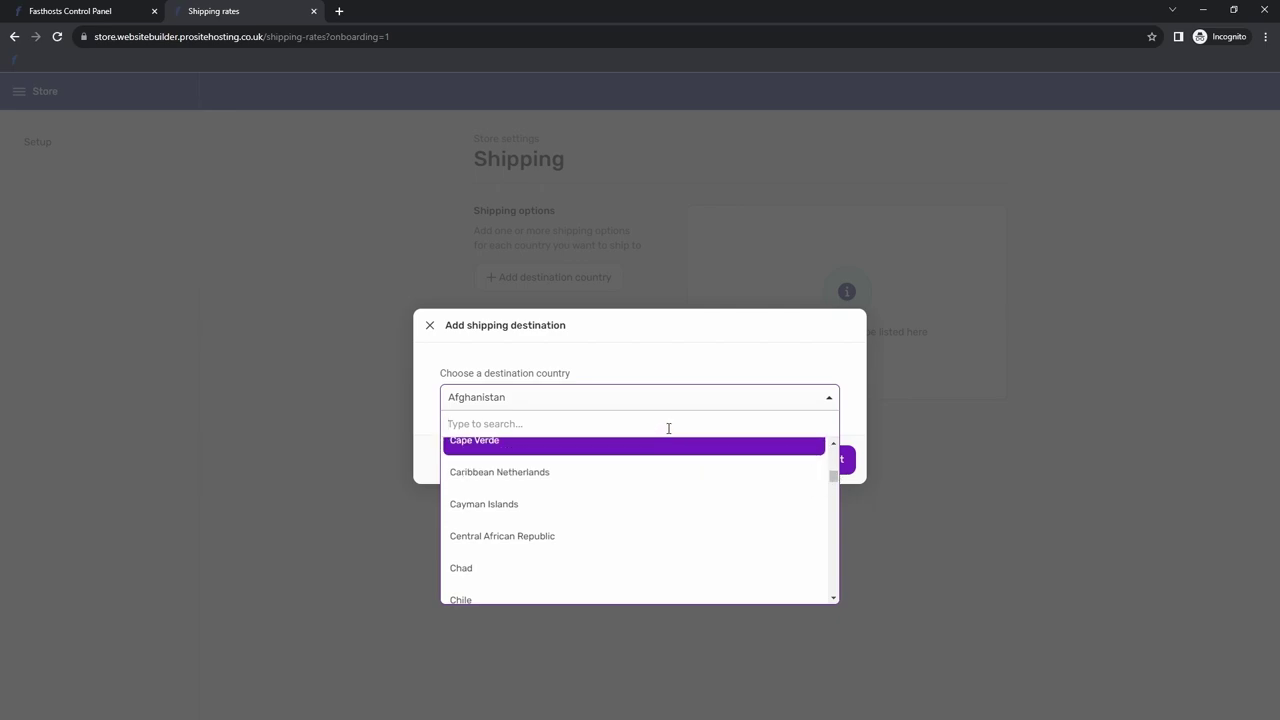
{"action": "type", "text": "united"}
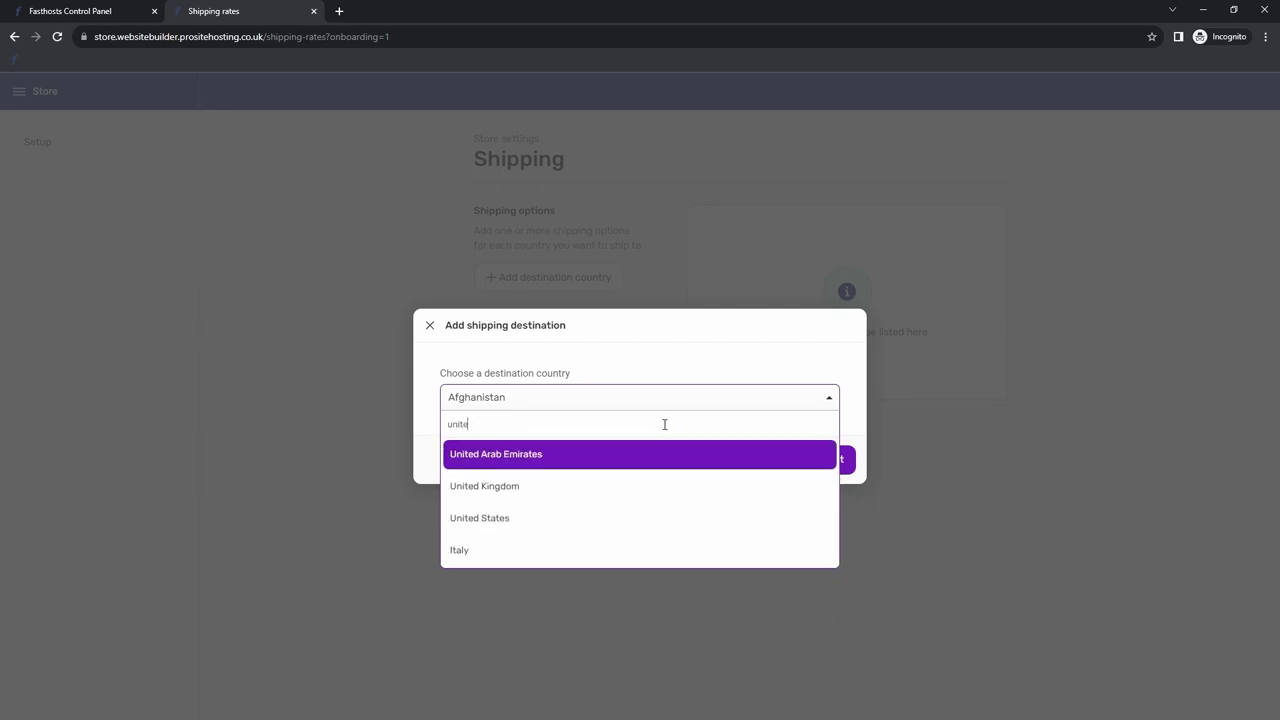
{"action": "left_click", "coordinate": [634, 486]}
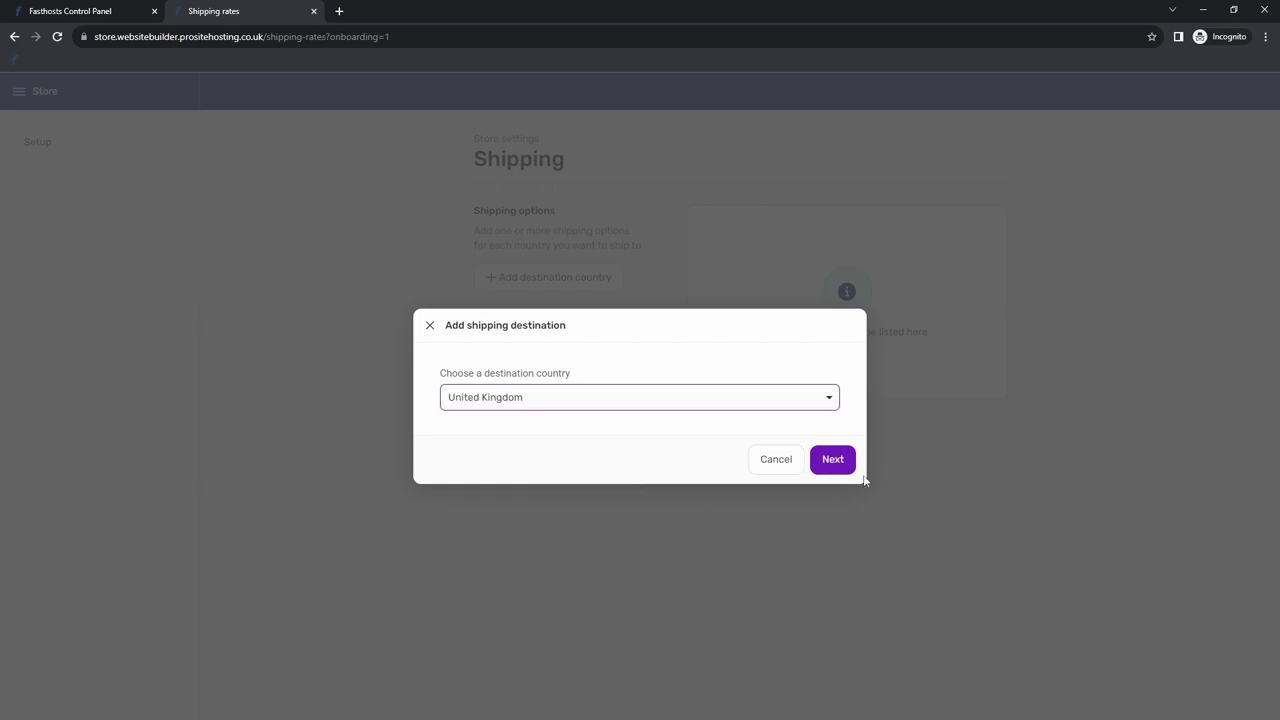
{"action": "left_click", "coordinate": [834, 463]}
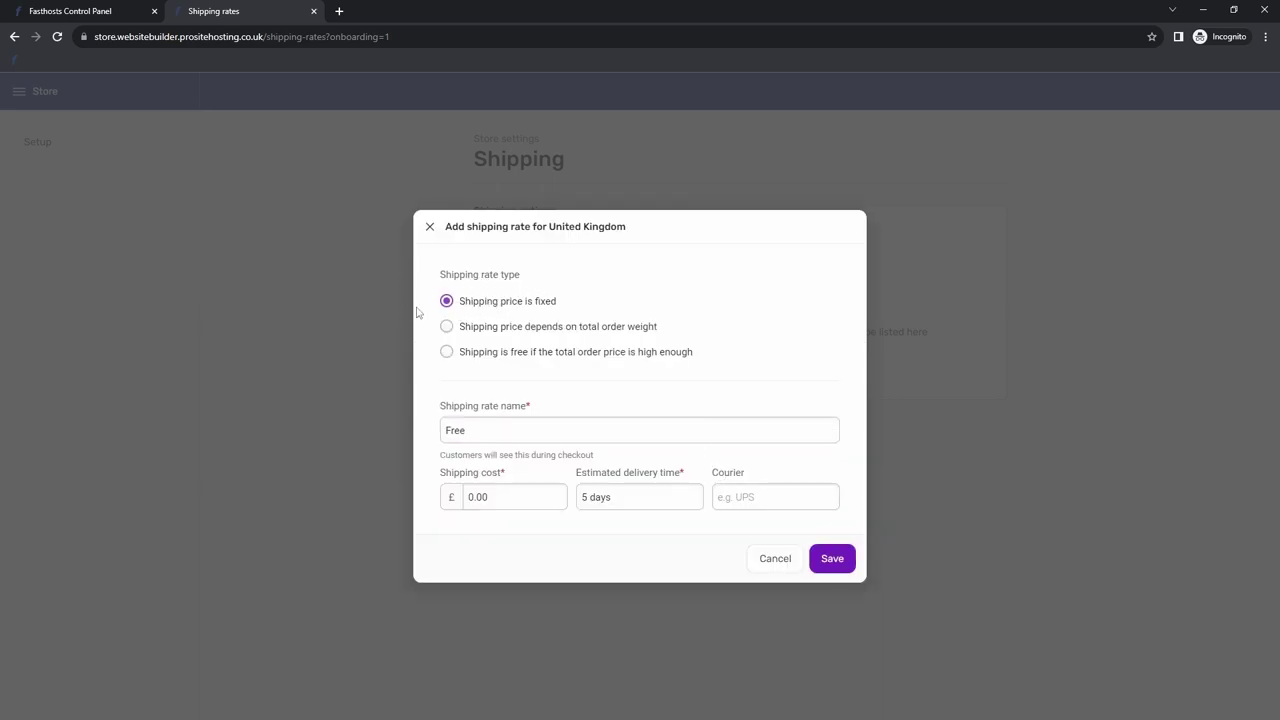
{"action": "left_click", "coordinate": [531, 332]}
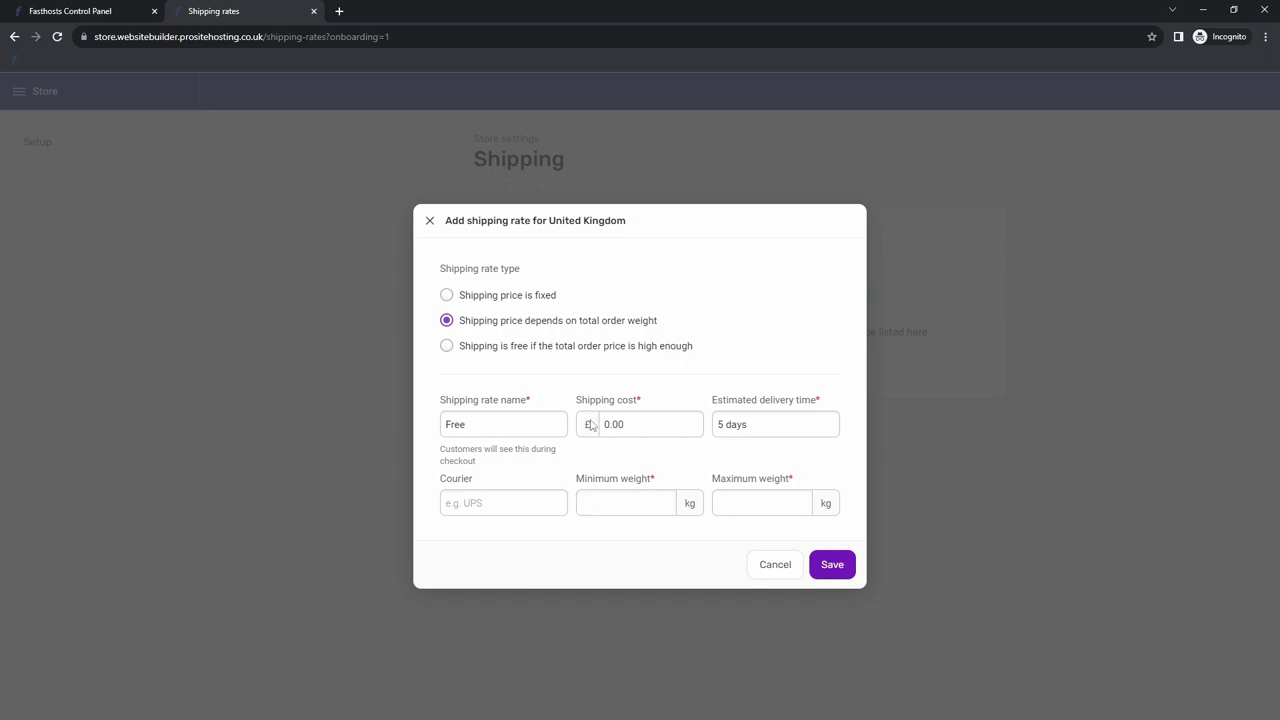
{"action": "left_click", "coordinate": [447, 347]}
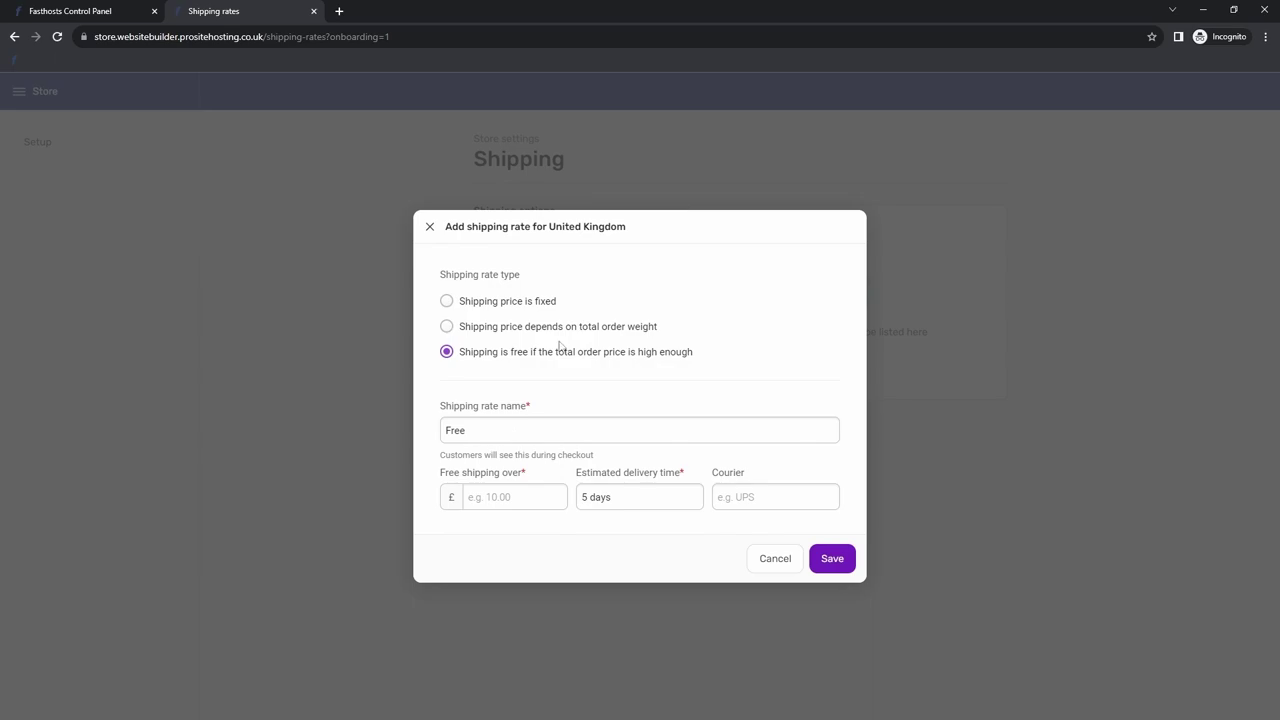
{"action": "left_click", "coordinate": [449, 304]}
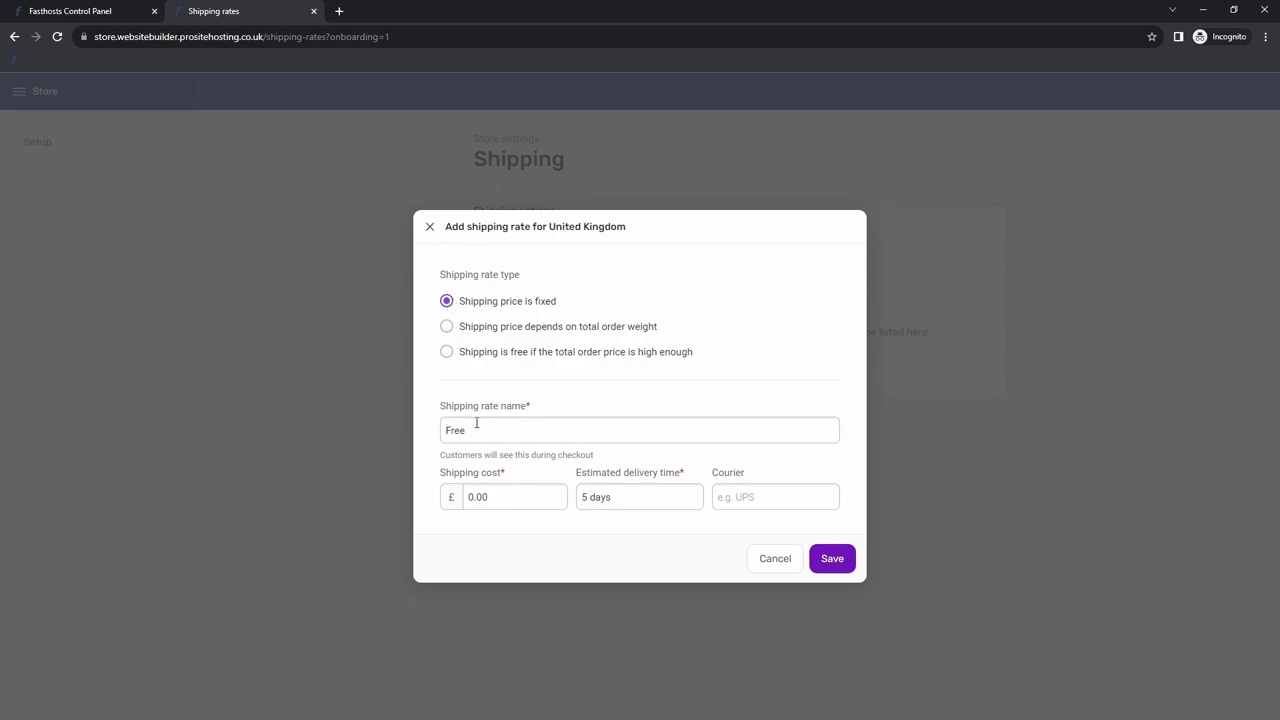
Enter UPS as the courier for the fixed-price United Kingdom shipping rate and save the rate
{"action": "left_click", "coordinate": [722, 497]}
{"action": "type", "text": "UPS"}
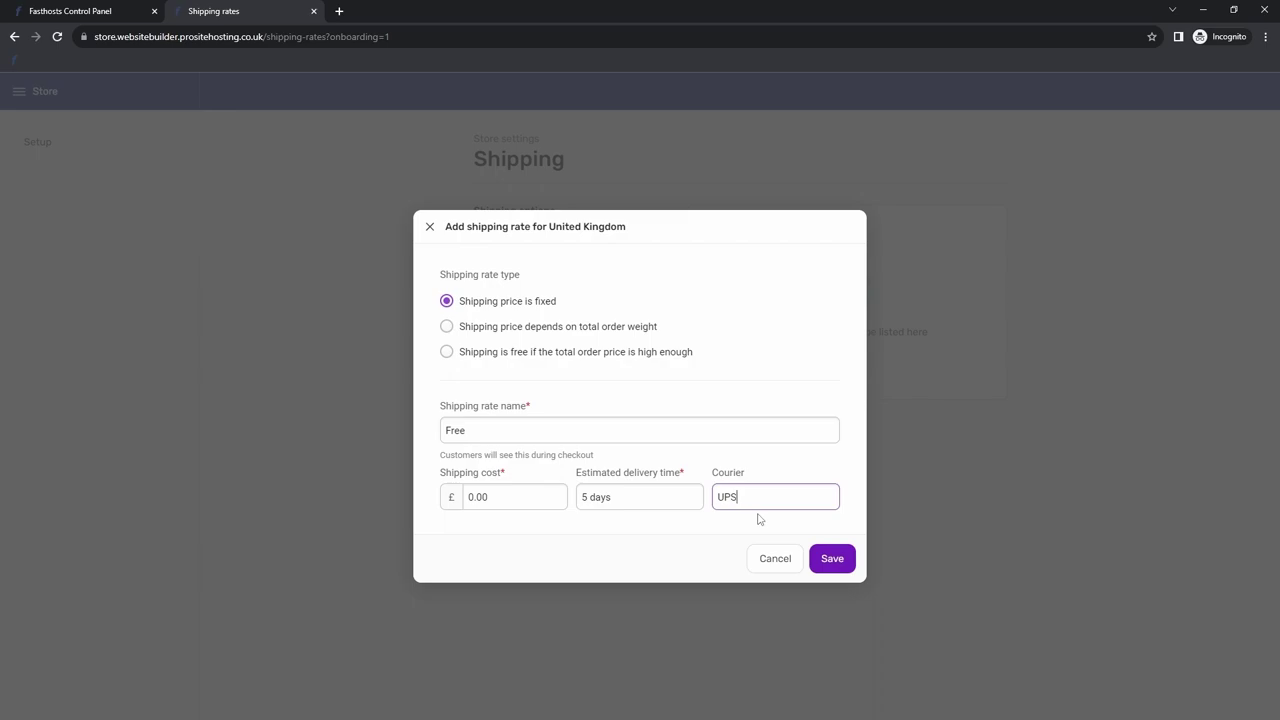
{"action": "left_click", "coordinate": [827, 561]}
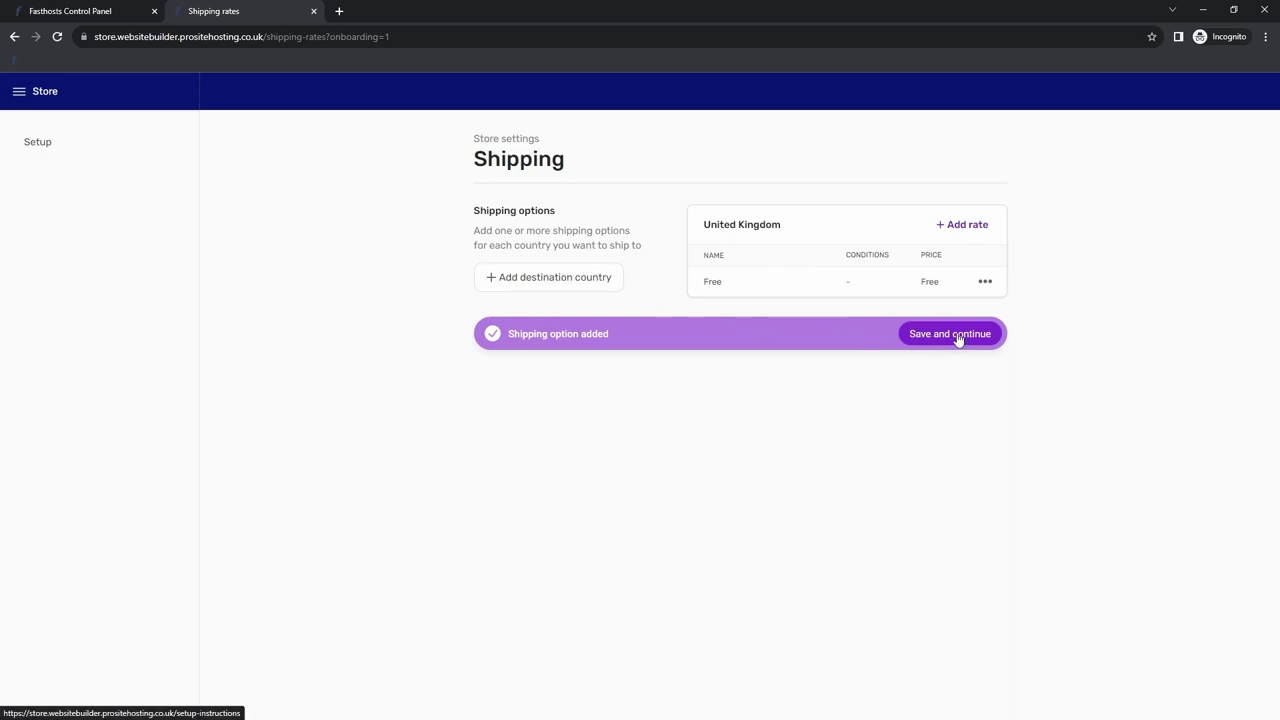
{"action": "left_click", "coordinate": [596, 284]}
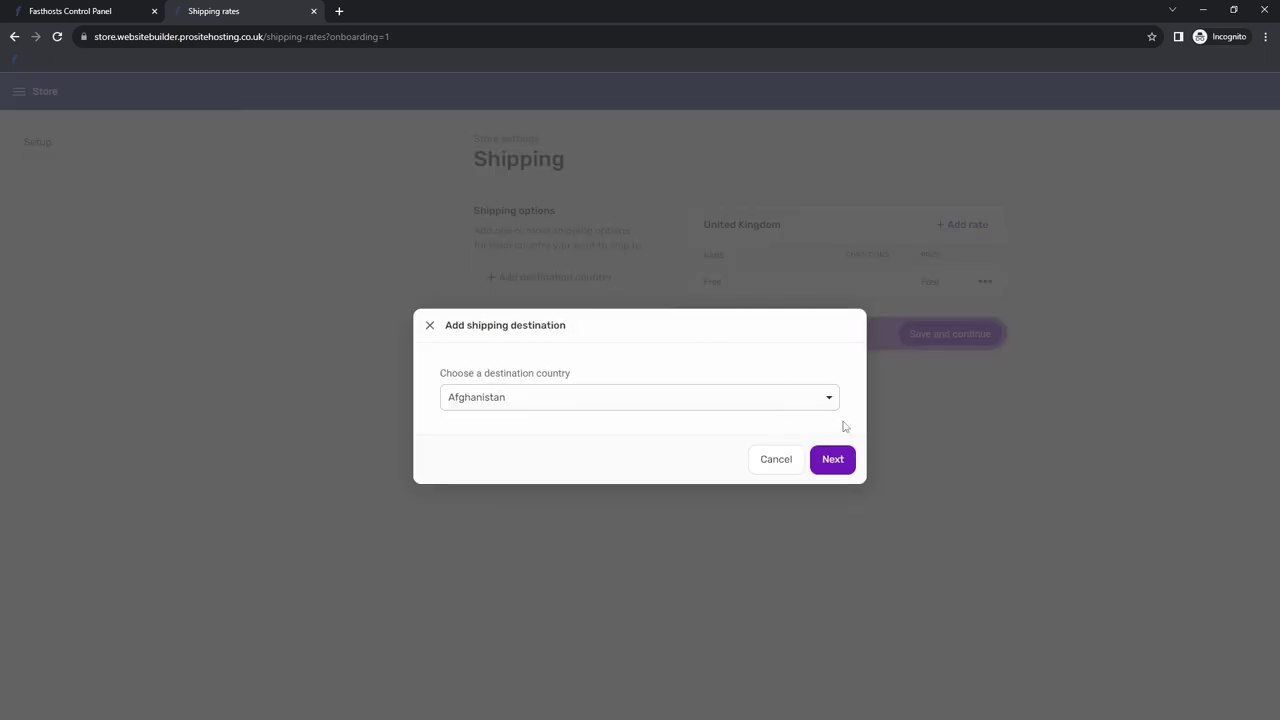
{"action": "left_click", "coordinate": [818, 403]}
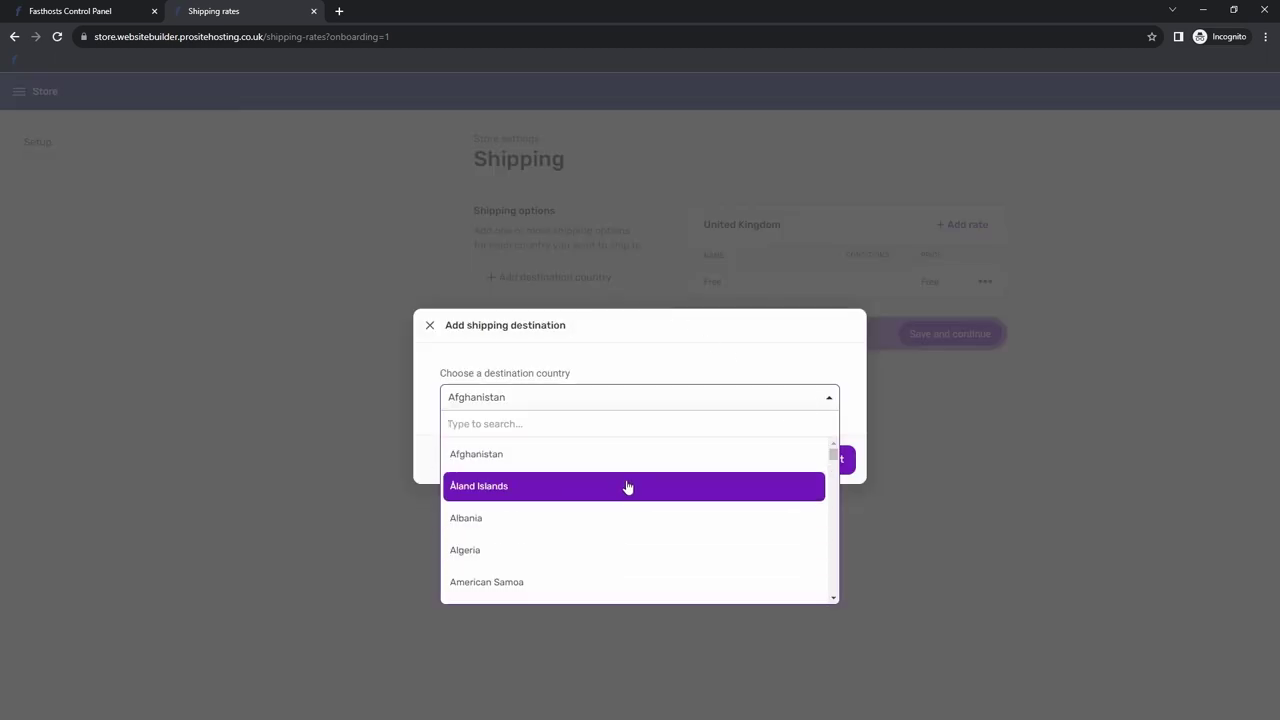
{"action": "left_click", "coordinate": [1006, 435]}
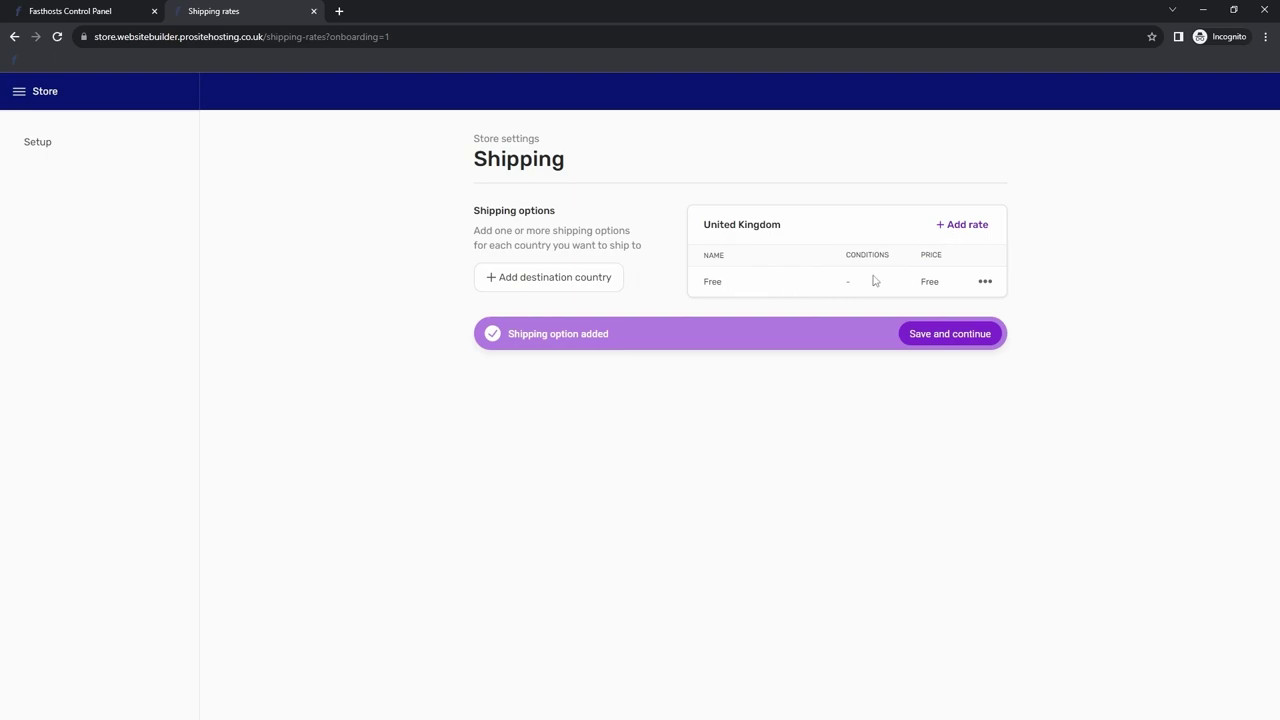
{"action": "left_click", "coordinate": [963, 226]}
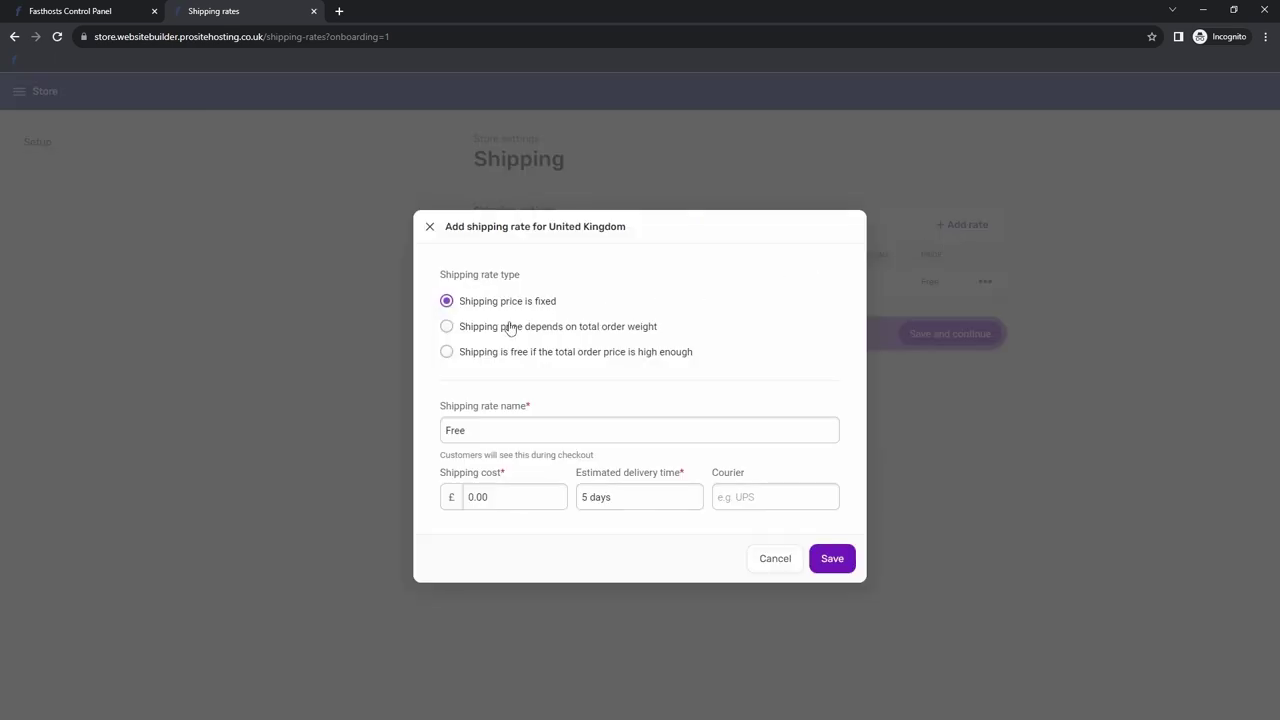
{"action": "left_click", "coordinate": [446, 326]}
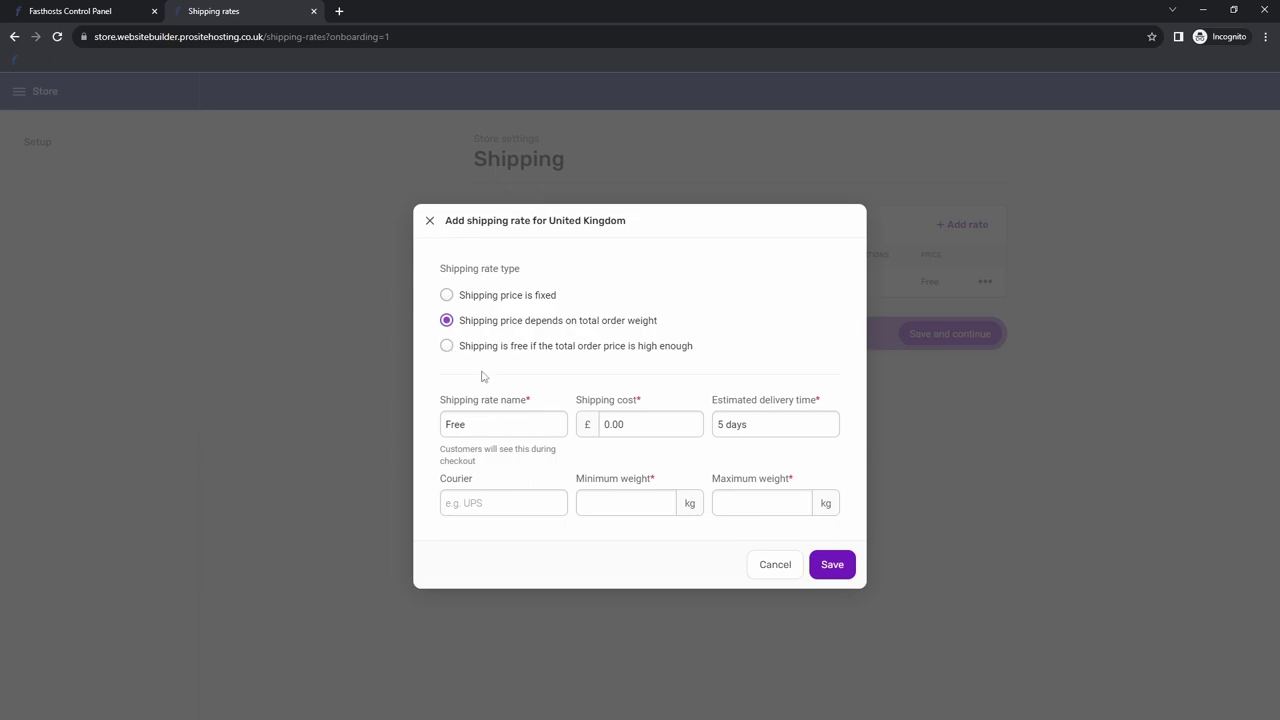
{"action": "left_click", "coordinate": [775, 566]}
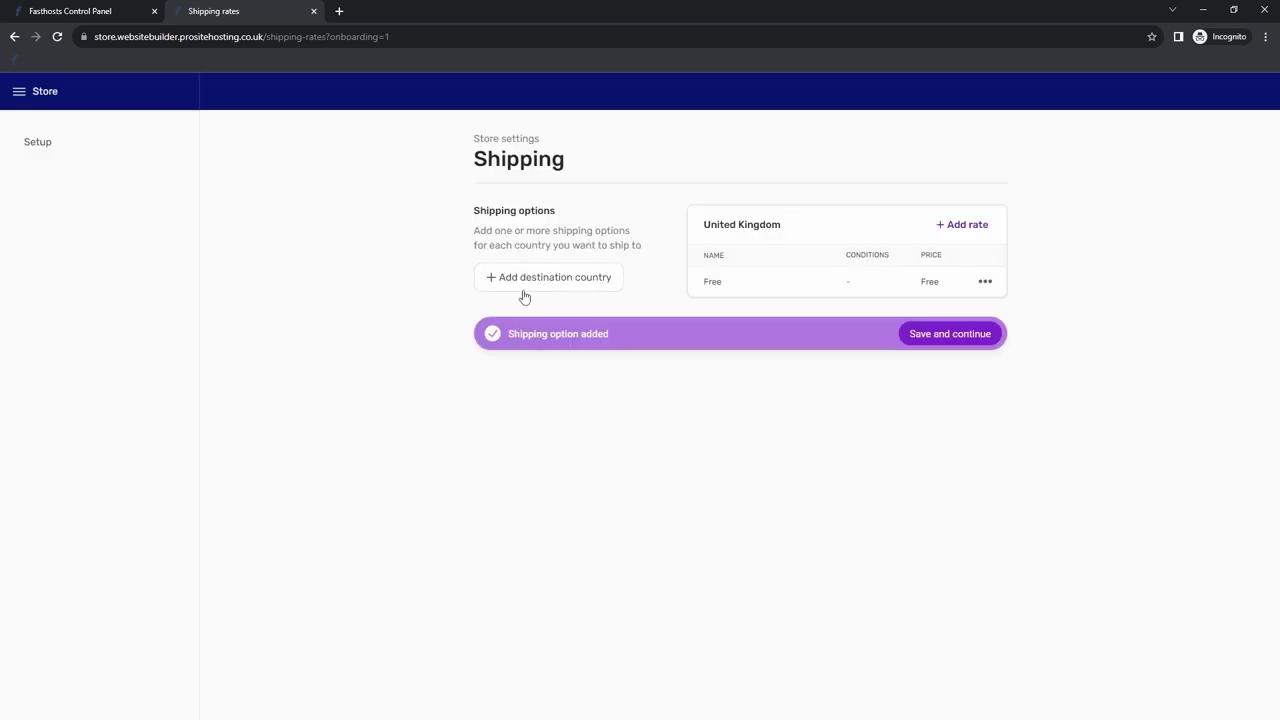
Finish the shipping setup and add Pay on collection as a payment method, with customer instructions beginning "Give money to the del"
{"action": "left_click", "coordinate": [969, 339]}
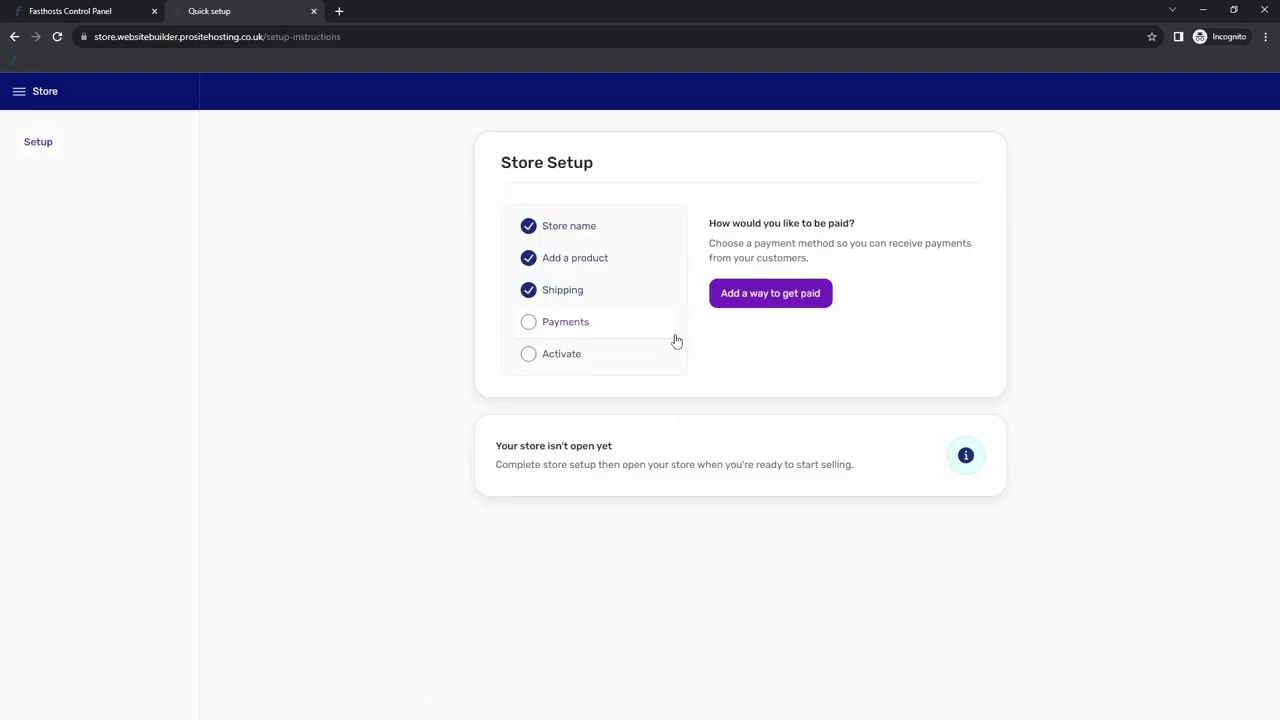
{"action": "left_click", "coordinate": [766, 299]}
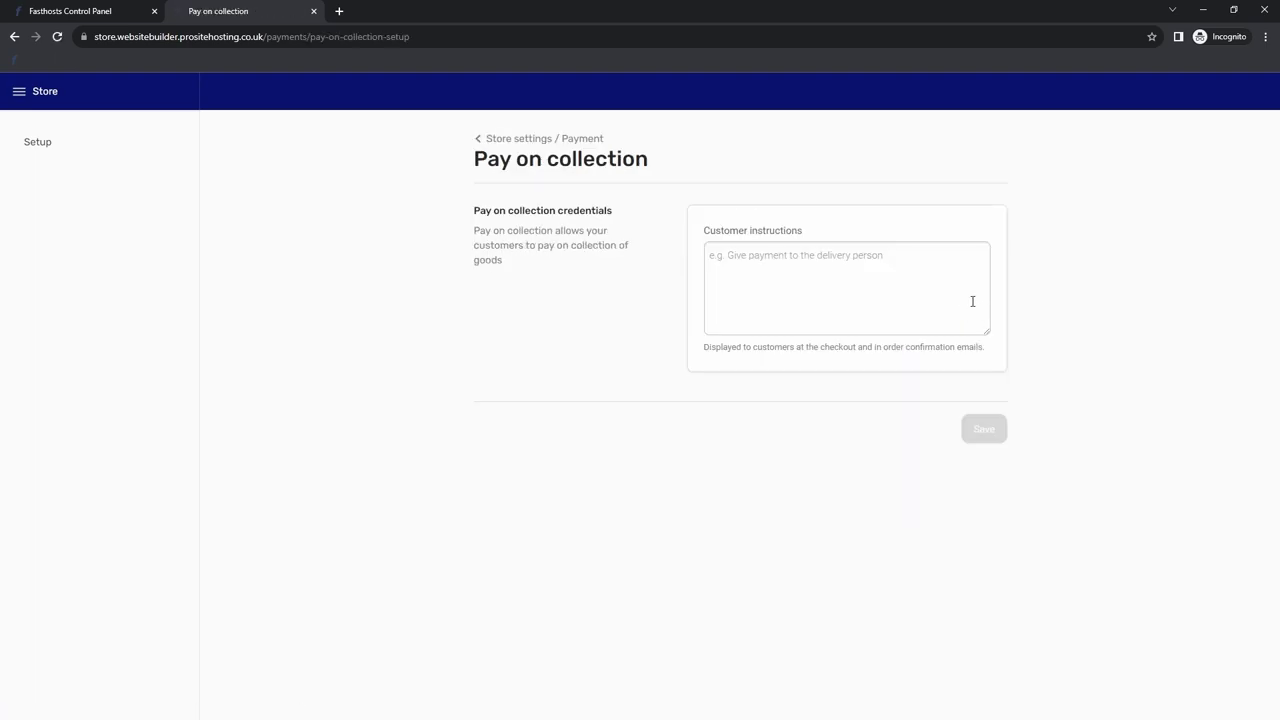
{"action": "left_click", "coordinate": [812, 297]}
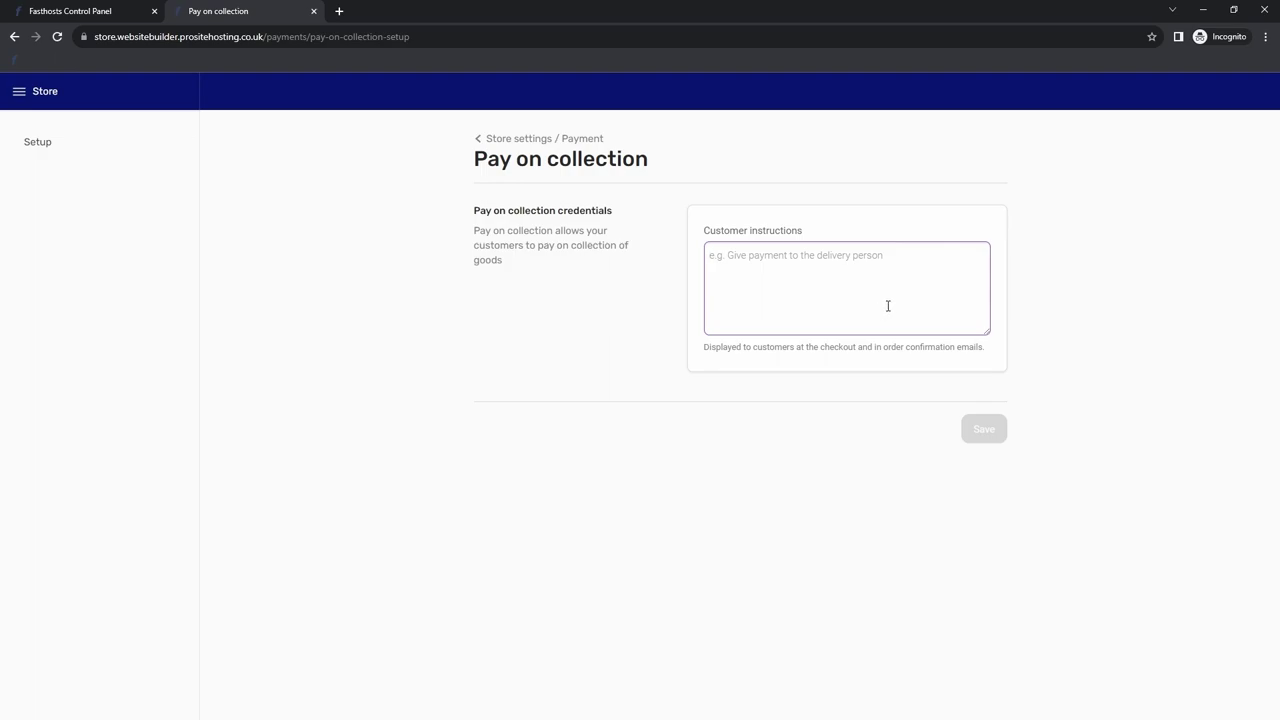
{"action": "type", "text": "Give"}
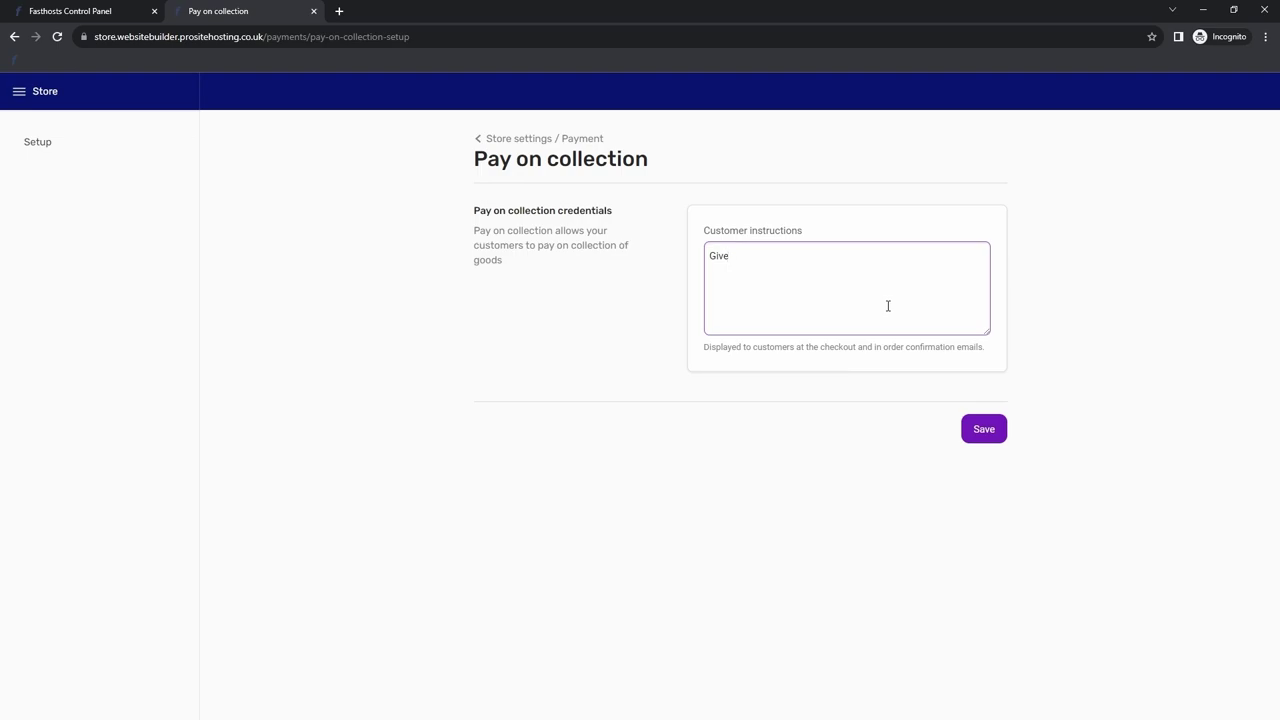
{"action": "type", "text": " money to the del"}
{"action": "left_click", "coordinate": [997, 440]}
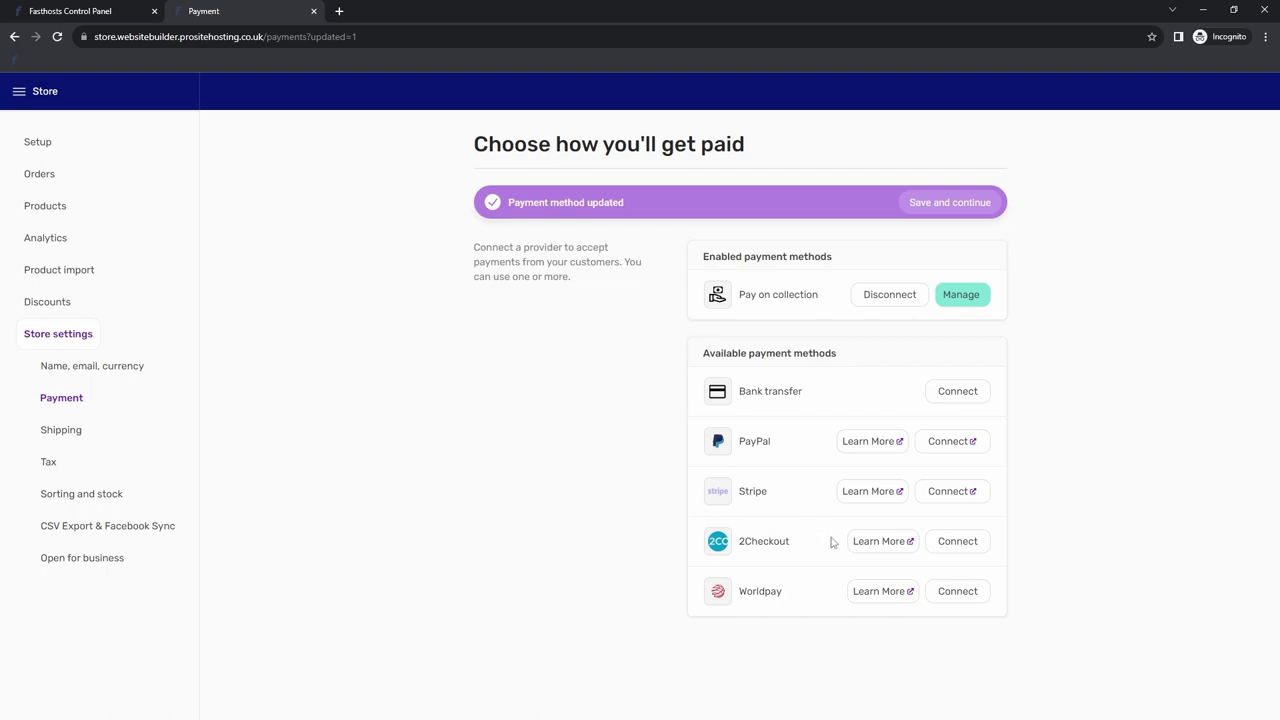
Complete the payment setup and activate the store
{"action": "left_click", "coordinate": [933, 206]}
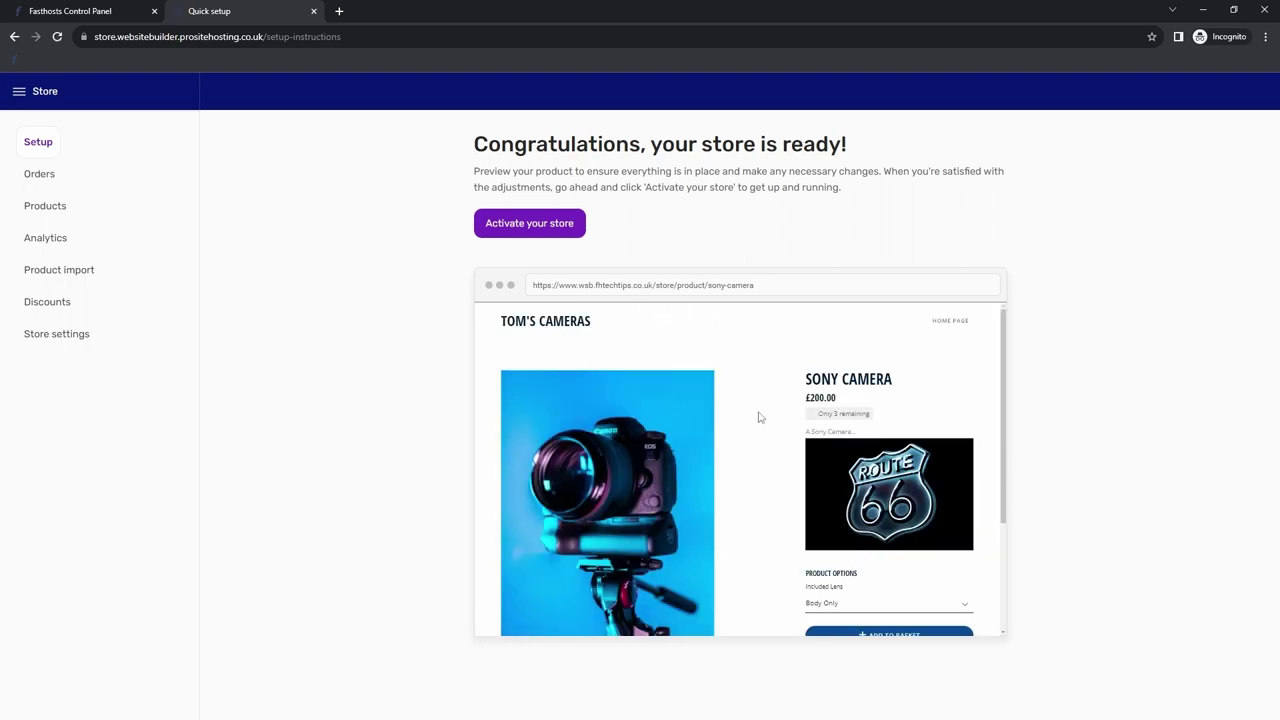
{"action": "left_click", "coordinate": [538, 222]}
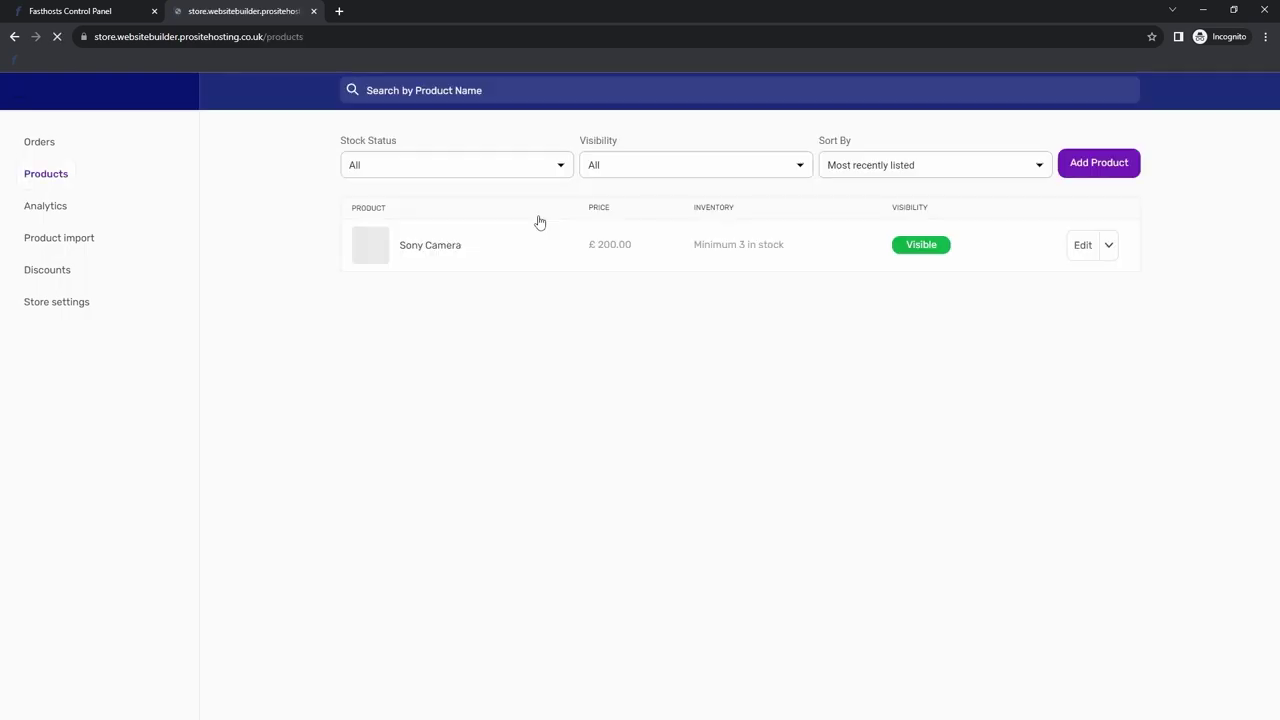
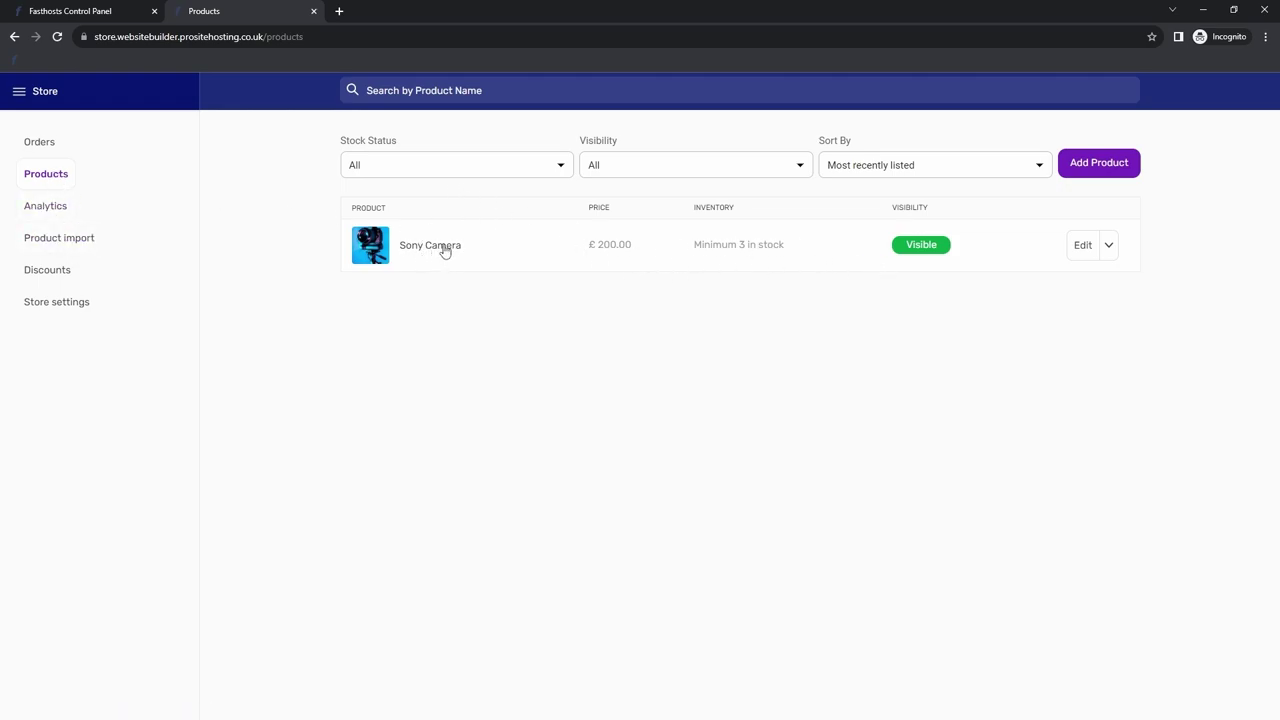
View the blank form for adding a product, cancel it and return to the website editor
{"action": "left_click", "coordinate": [1084, 160]}
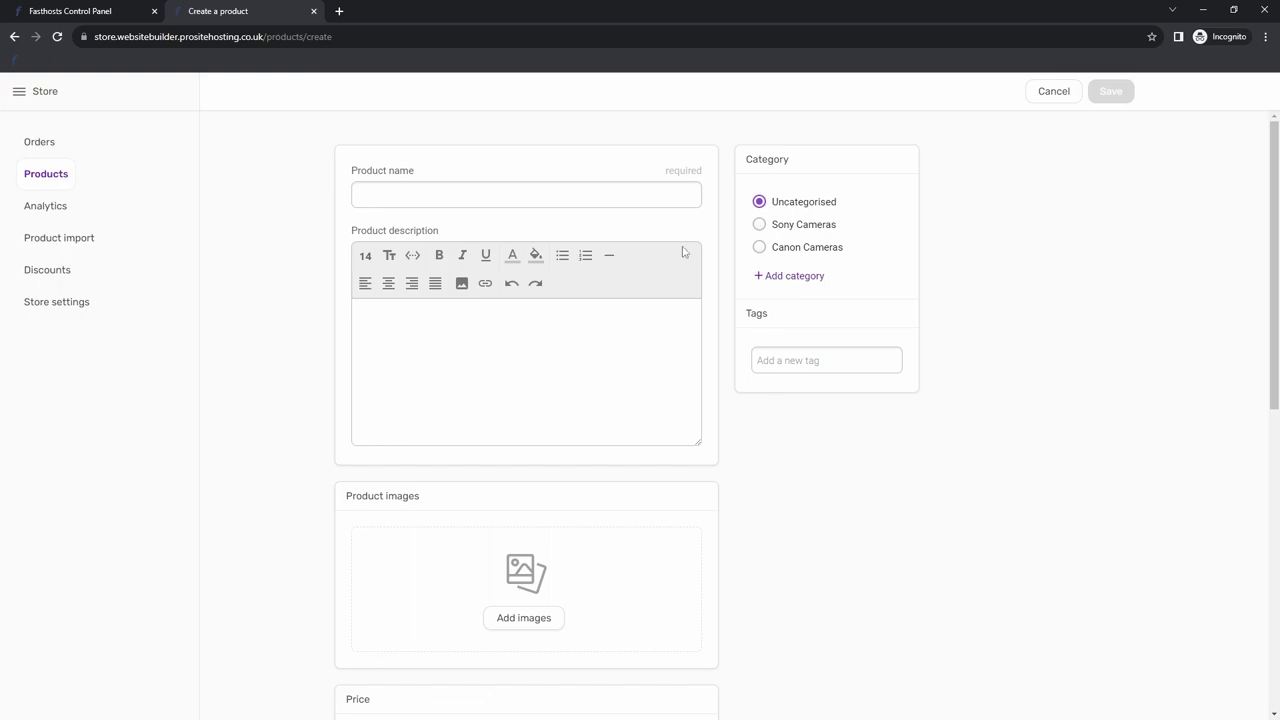
{"action": "left_click", "coordinate": [1067, 99]}
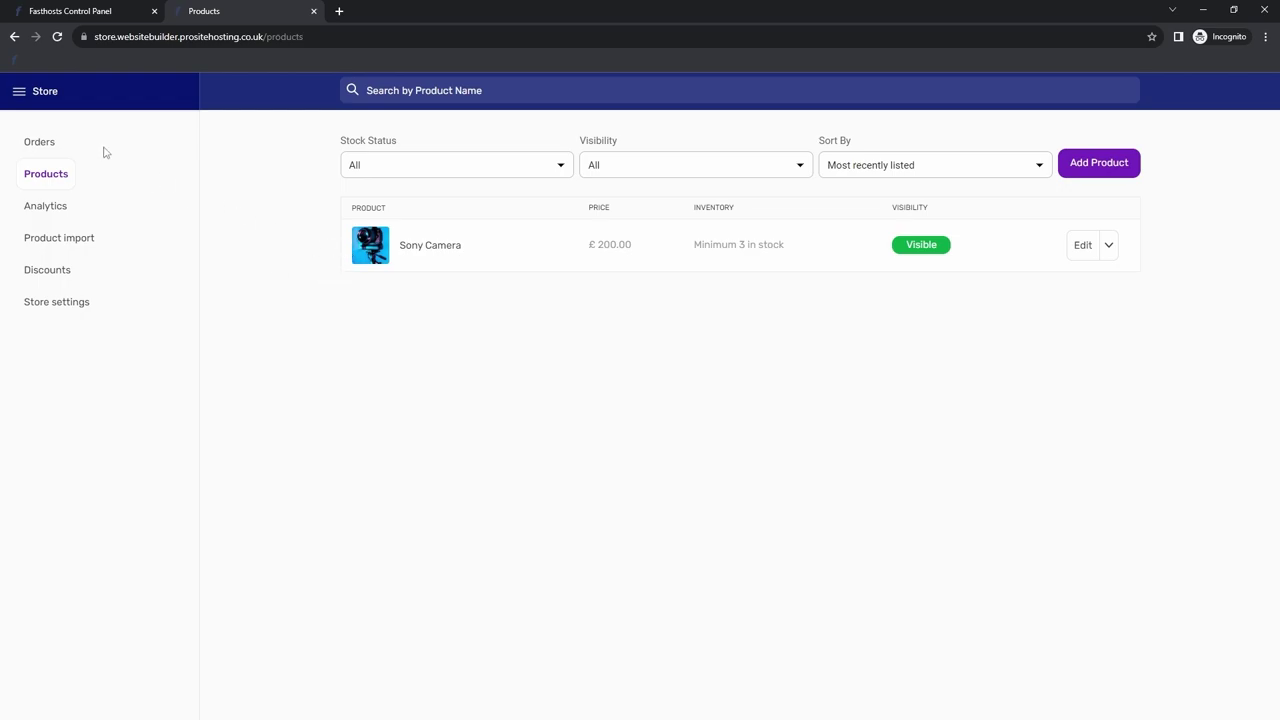
{"action": "left_click", "coordinate": [44, 96]}
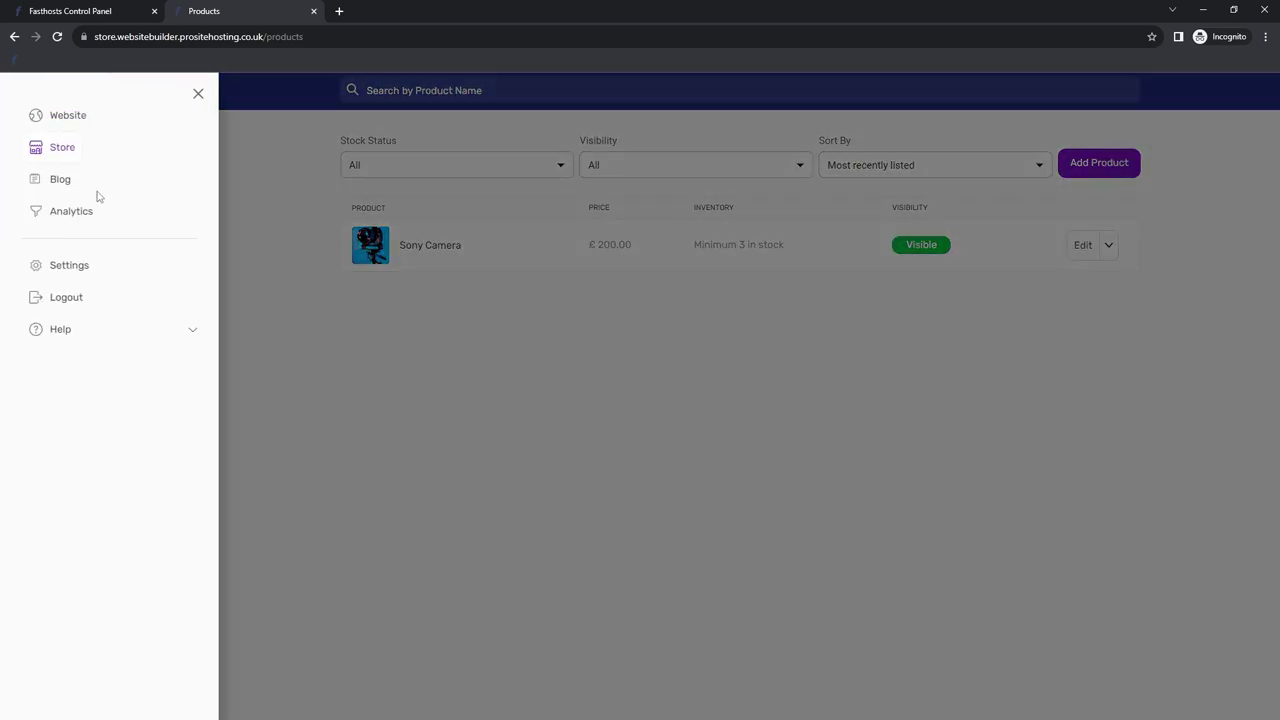
{"action": "left_click", "coordinate": [57, 125]}
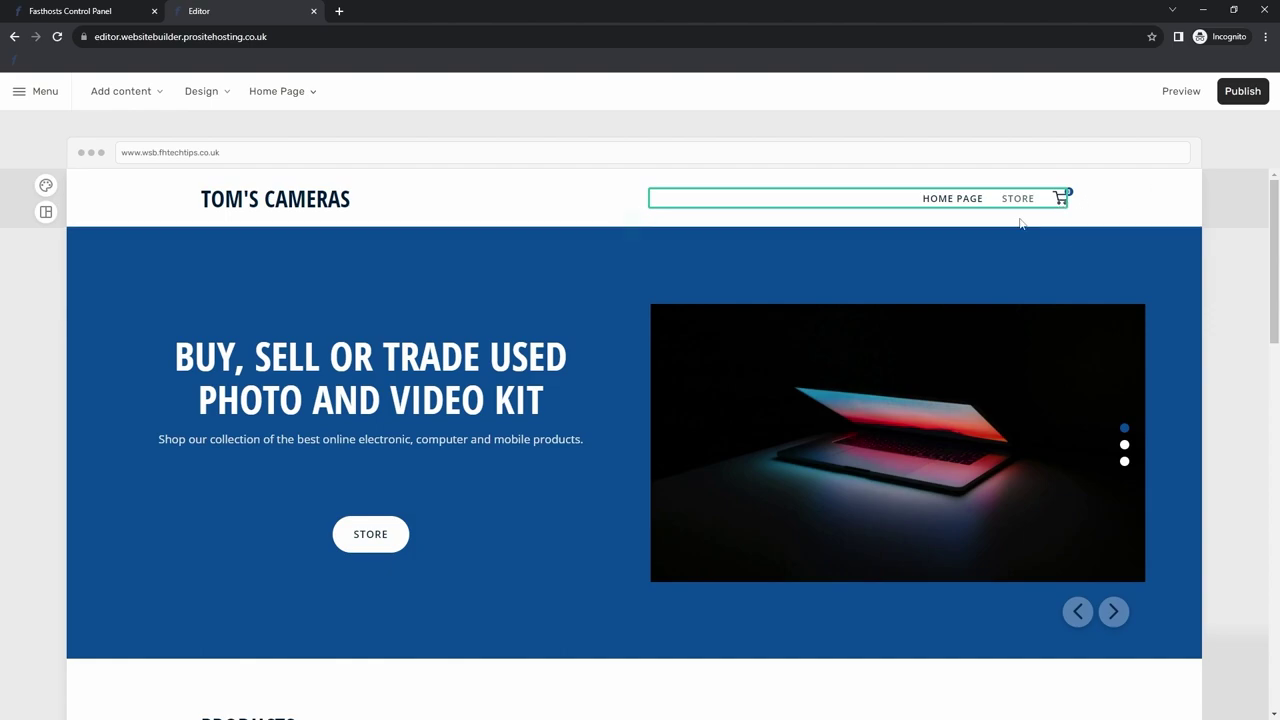
Preview the website and open the Sony Camera product from the home page's Products section
{"action": "left_click", "coordinate": [1194, 91]}
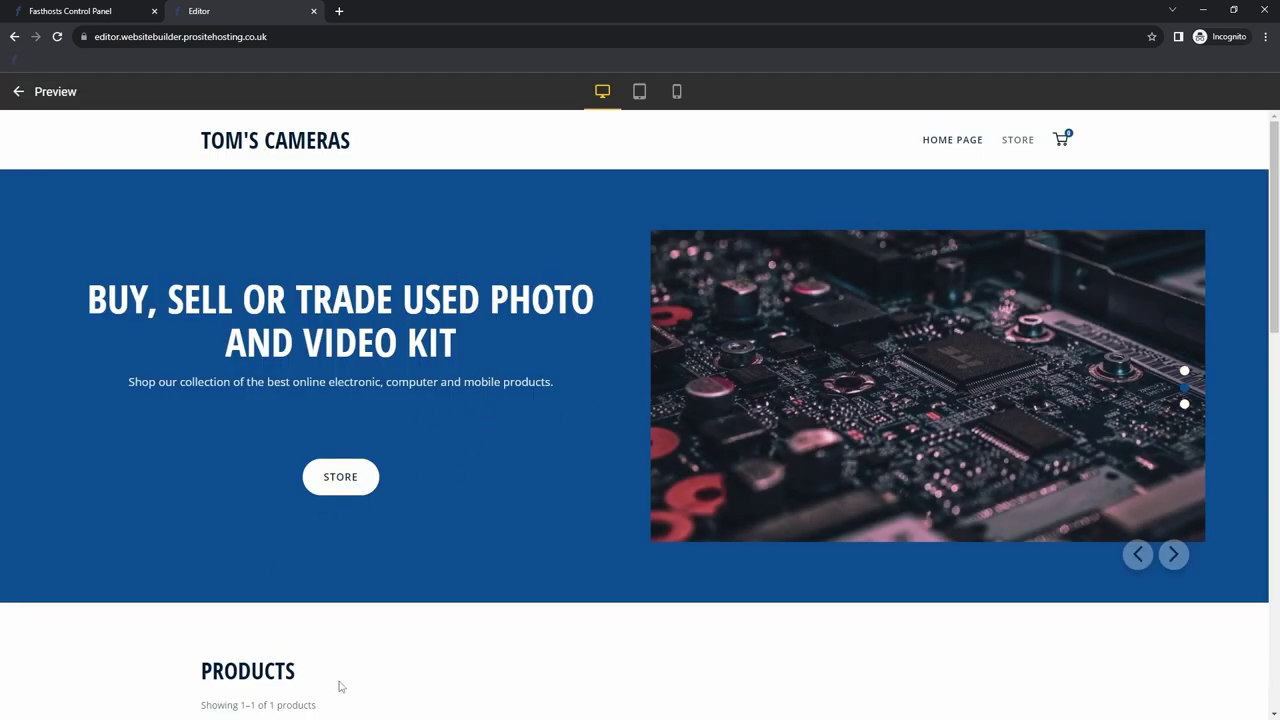
{"action": "scroll", "coordinate": [412, 598], "scroll_direction": "down", "scroll_amount": 1}
{"action": "scroll", "coordinate": [412, 598], "scroll_direction": "down", "scroll_amount": 4}
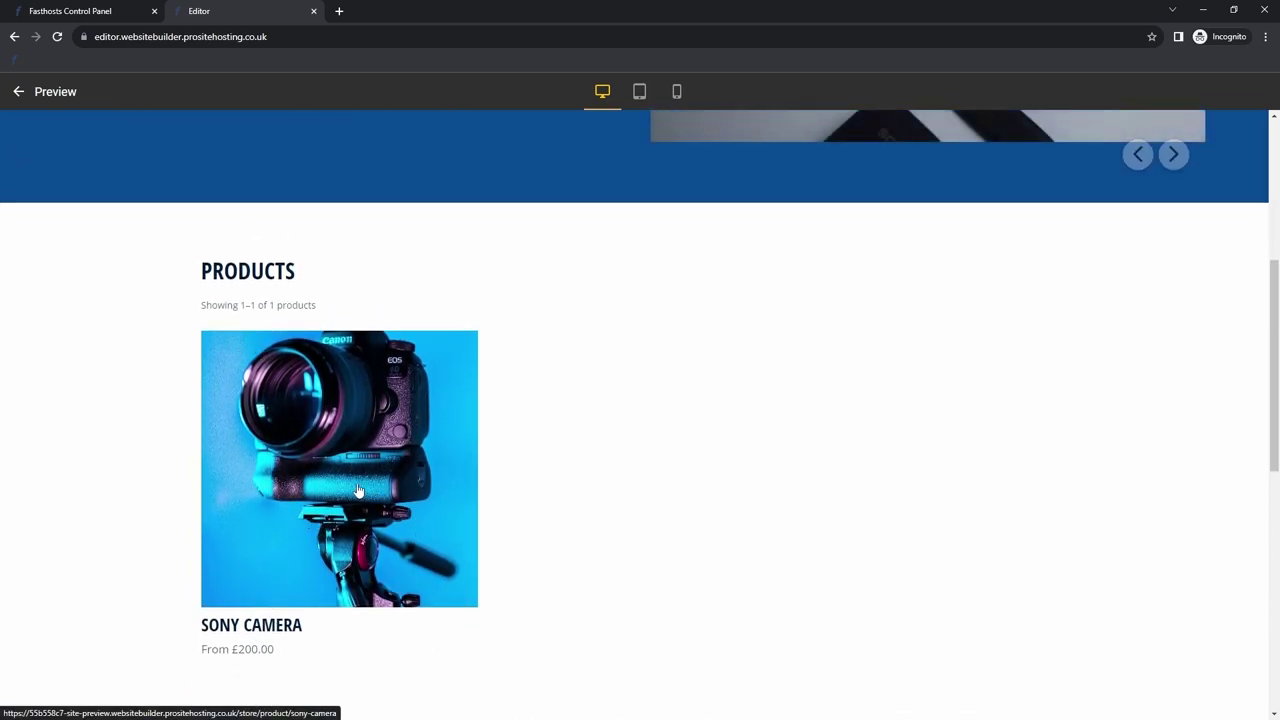
{"action": "scroll", "coordinate": [367, 492], "scroll_direction": "down", "scroll_amount": 1}
{"action": "scroll", "coordinate": [443, 397], "scroll_direction": "down", "scroll_amount": 2}
{"action": "scroll", "coordinate": [543, 389], "scroll_direction": "up", "scroll_amount": 4}
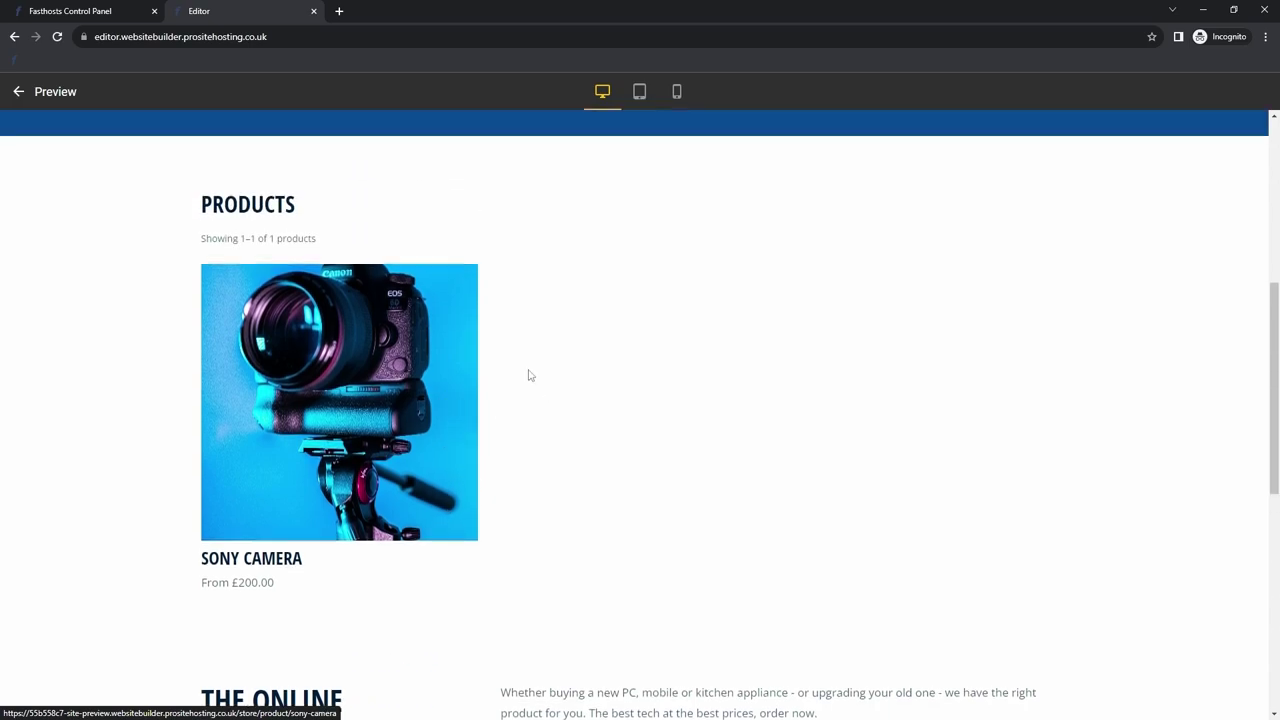
{"action": "scroll", "coordinate": [446, 443], "scroll_direction": "down", "scroll_amount": 1}
{"action": "left_click", "coordinate": [385, 443]}
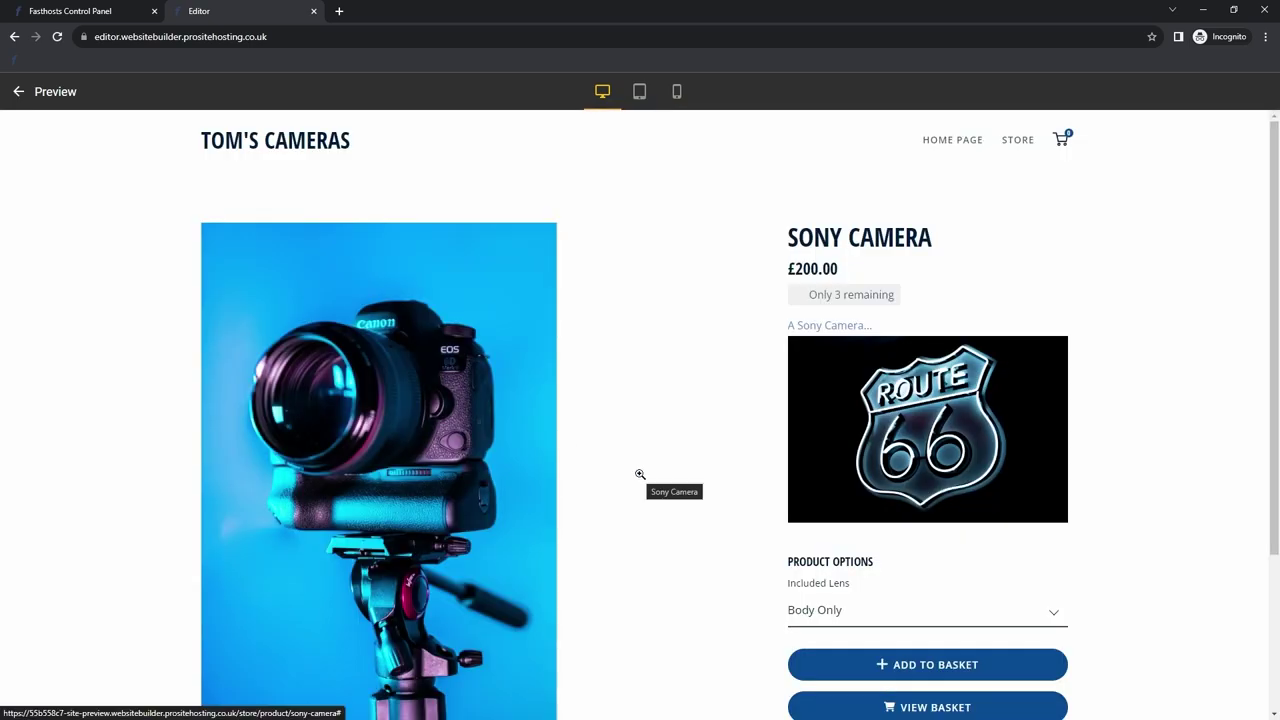
Compare the Included Lens options on the Sony Camera page, including the stock lens, and return to Body Only
{"action": "scroll", "coordinate": [632, 470], "scroll_direction": "down", "scroll_amount": 2}
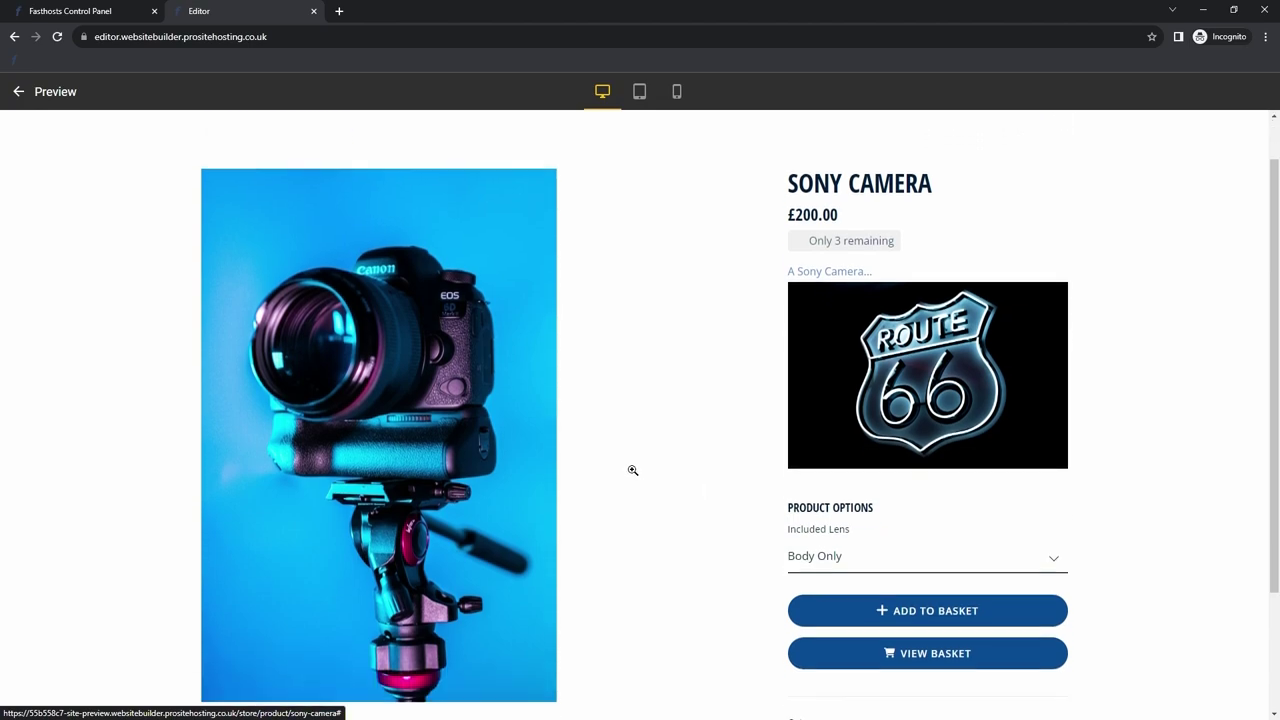
{"action": "scroll", "coordinate": [632, 469], "scroll_direction": "up", "scroll_amount": 2}
{"action": "scroll", "coordinate": [632, 468], "scroll_direction": "down", "scroll_amount": 1}
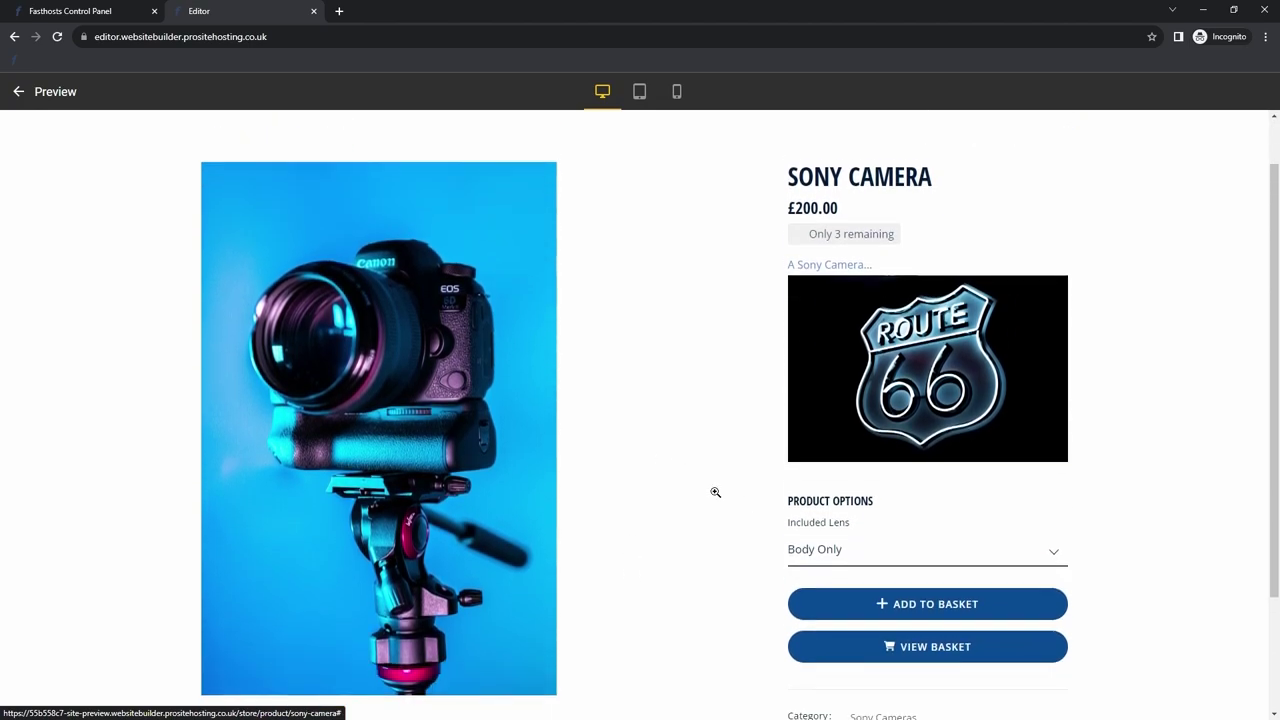
{"action": "left_click", "coordinate": [950, 547]}
{"action": "left_click", "coordinate": [926, 585]}
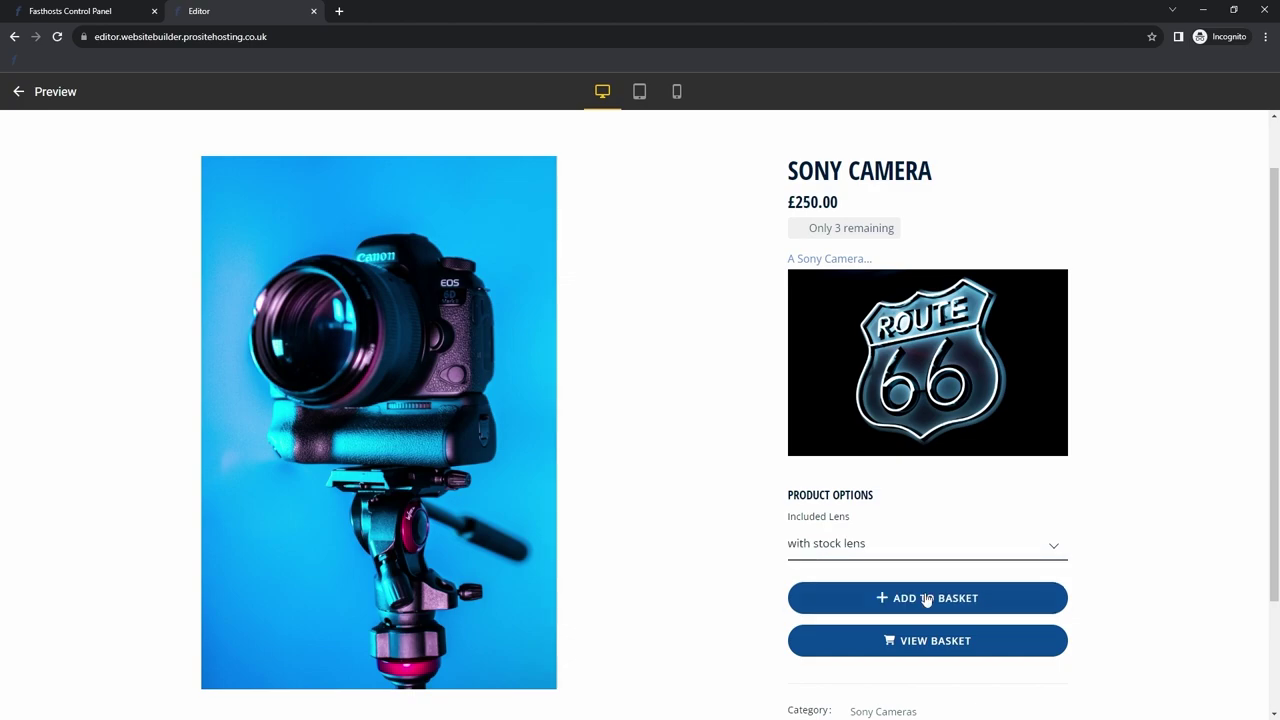
{"action": "left_click", "coordinate": [910, 550]}
{"action": "left_click", "coordinate": [916, 601]}
{"action": "left_click", "coordinate": [898, 557]}
{"action": "left_click", "coordinate": [900, 570]}
{"action": "scroll", "coordinate": [776, 518], "scroll_direction": "up", "scroll_amount": 1}
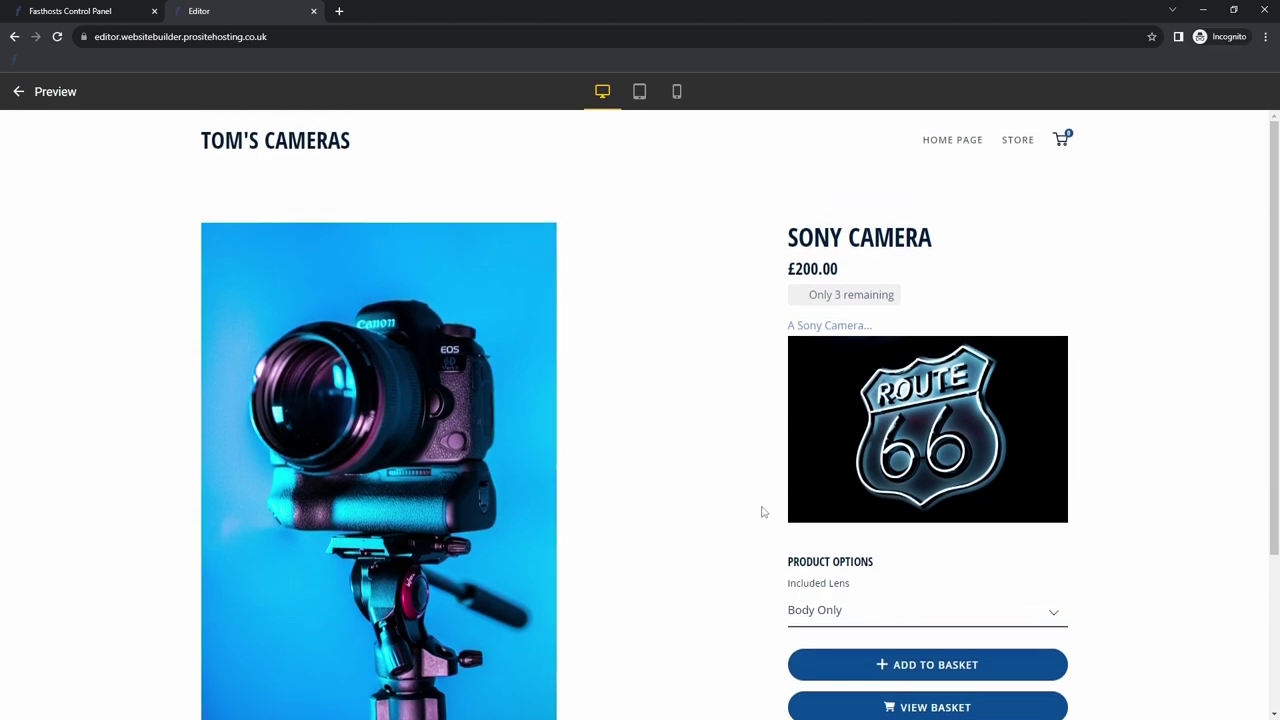
Review the Sony Camera product description and choose the With 15-105 lens option
{"action": "scroll", "coordinate": [768, 512], "scroll_direction": "down", "scroll_amount": 4}
{"action": "scroll", "coordinate": [780, 490], "scroll_direction": "up", "scroll_amount": 3}
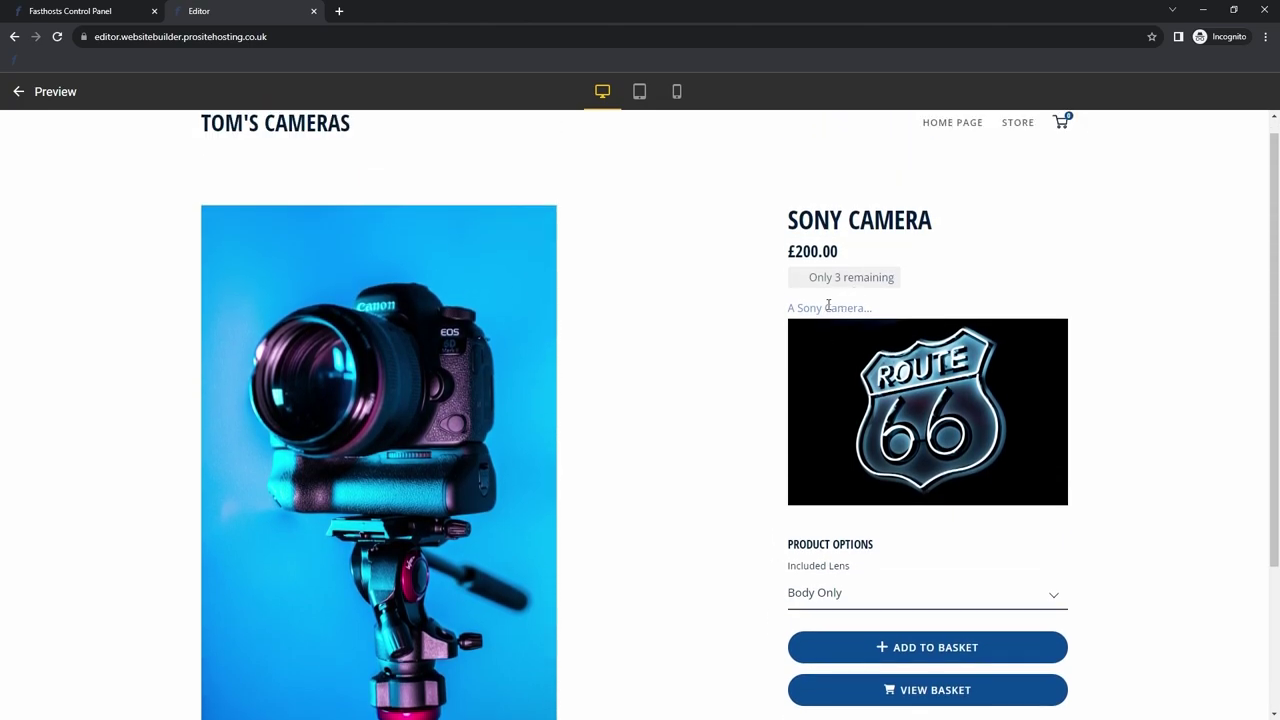
{"action": "left_click_drag", "start_coordinate": [791, 305], "coordinate": [886, 304]}
{"action": "left_click", "coordinate": [836, 389]}
{"action": "left_click", "coordinate": [881, 593]}
{"action": "left_click", "coordinate": [850, 648]}
List the store products tagged 60 fps and leave the website preview
{"action": "scroll", "coordinate": [717, 409], "scroll_direction": "down", "scroll_amount": 2}
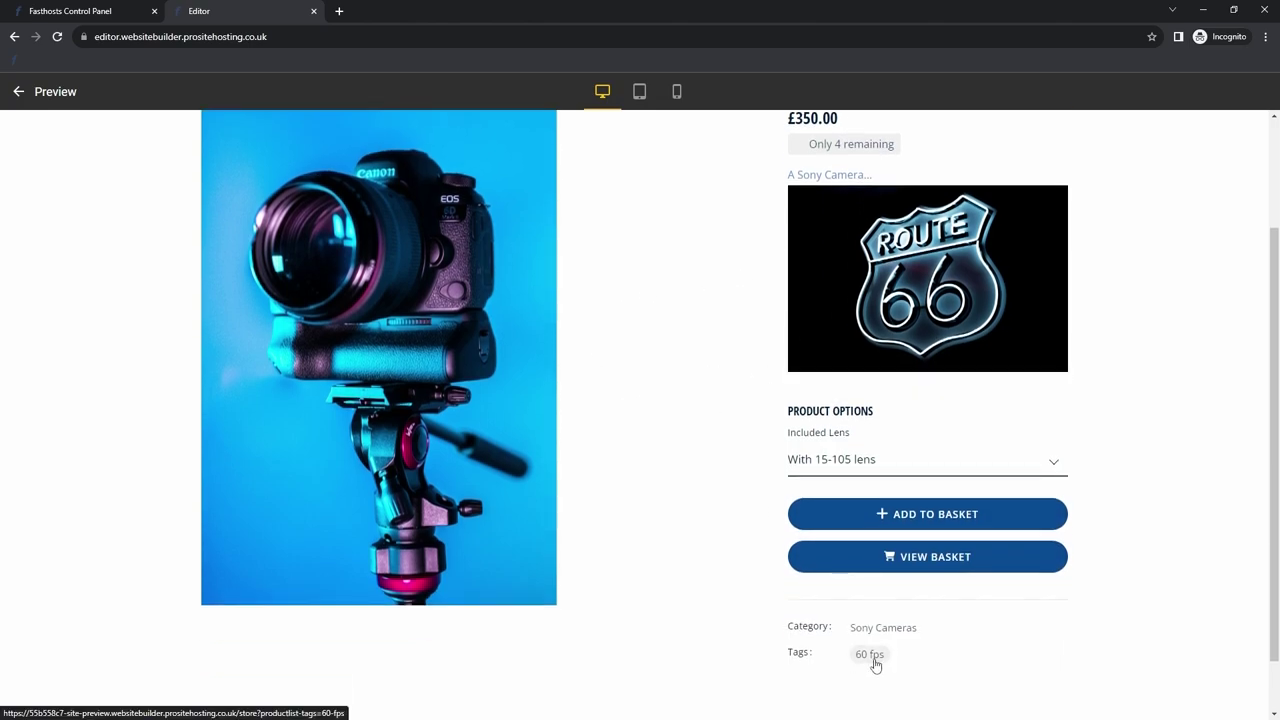
{"action": "left_click", "coordinate": [870, 660]}
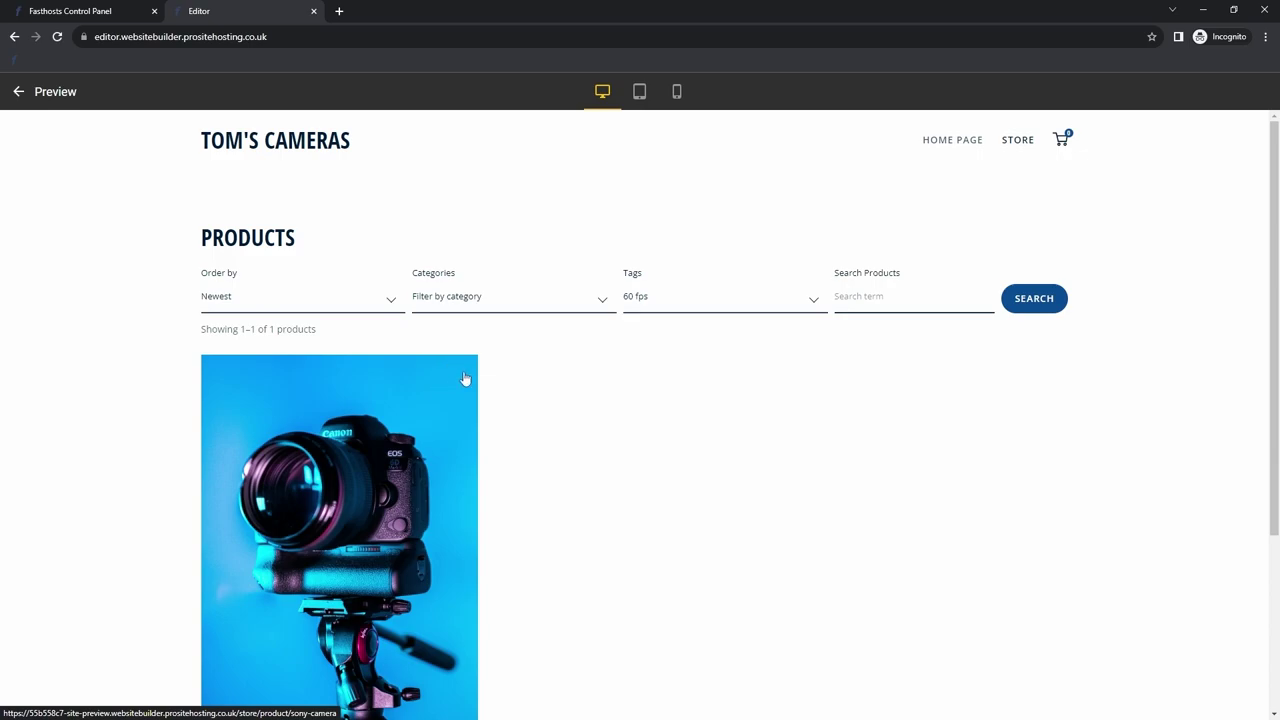
{"action": "key", "text": "Escape"}
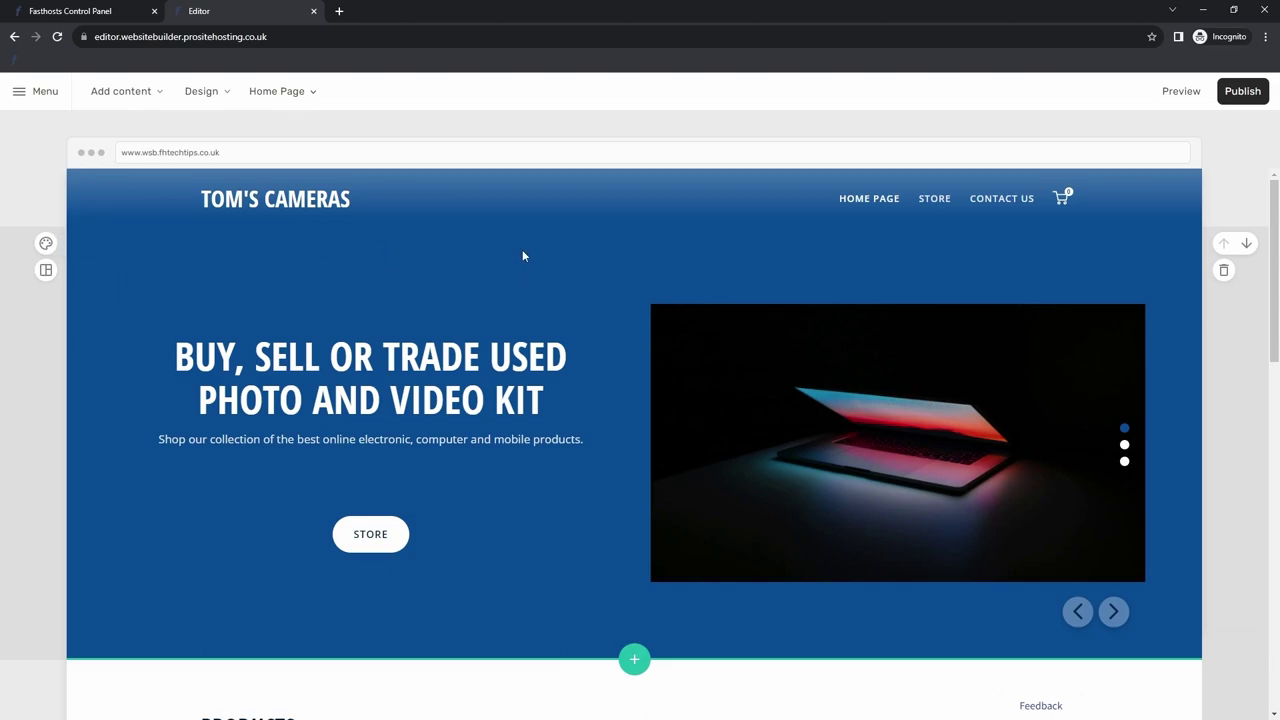
Examine the home page layout in the editor, from the header and Products section down to the footer
{"action": "scroll", "coordinate": [521, 258], "scroll_direction": "down", "scroll_amount": 2}
{"action": "scroll", "coordinate": [554, 317], "scroll_direction": "down", "scroll_amount": 1}
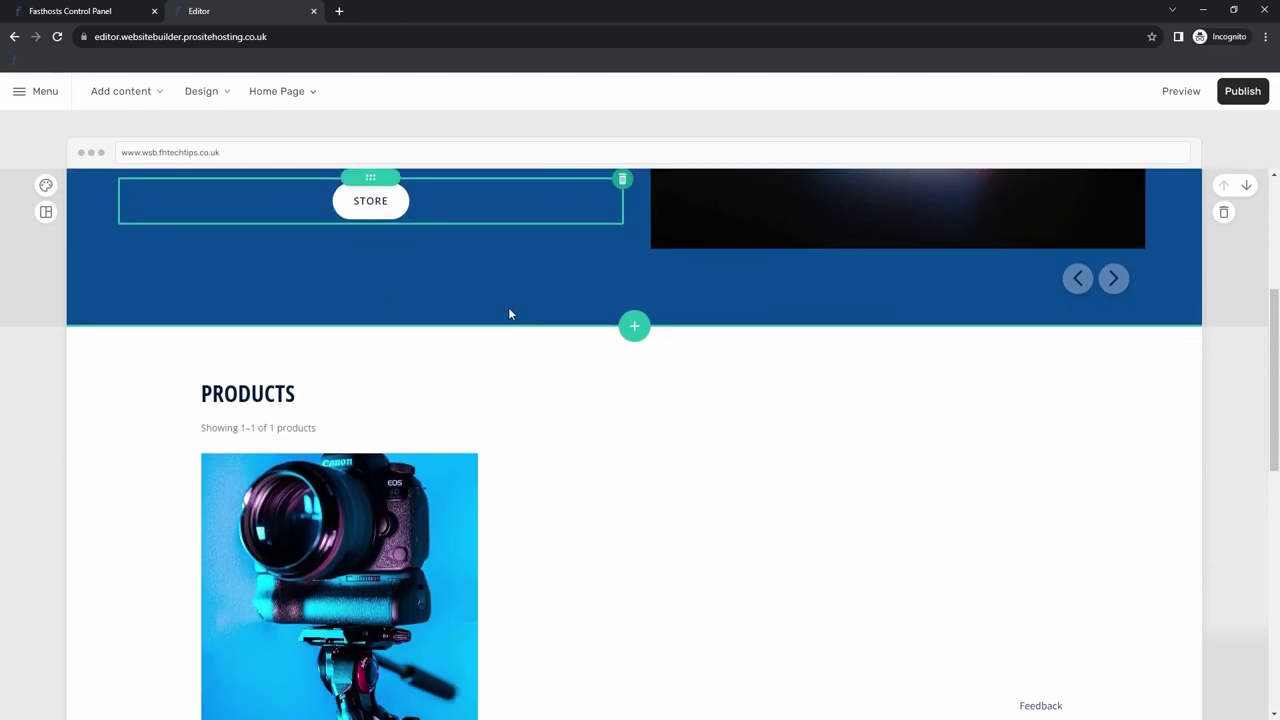
{"action": "scroll", "coordinate": [474, 335], "scroll_direction": "down", "scroll_amount": 1}
{"action": "scroll", "coordinate": [477, 337], "scroll_direction": "up", "scroll_amount": 4}
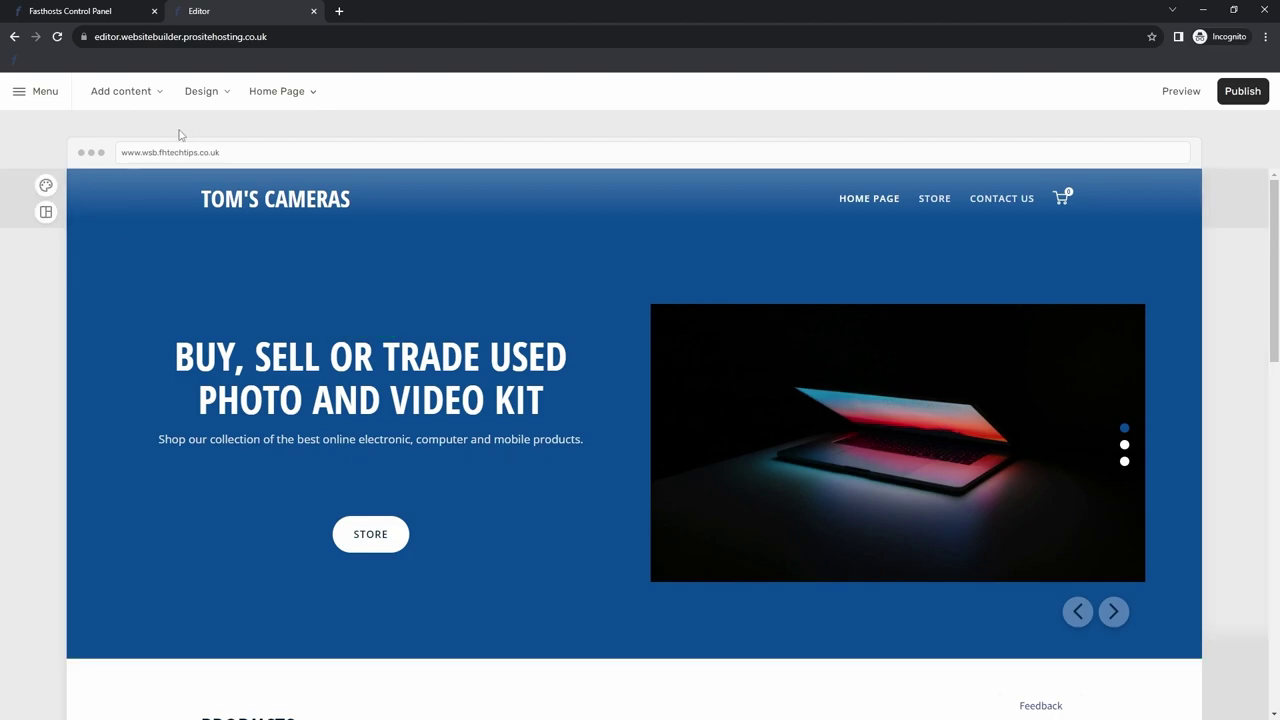
{"action": "scroll", "coordinate": [350, 285], "scroll_direction": "down", "scroll_amount": 6}
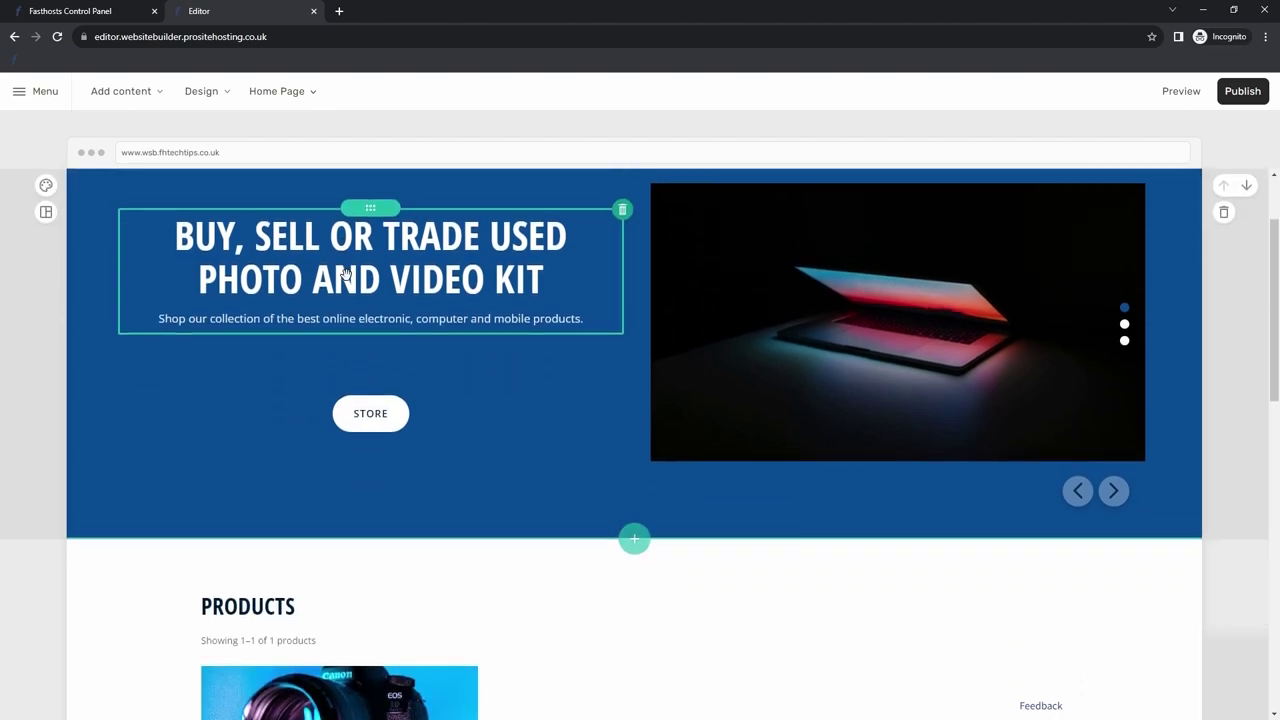
{"action": "scroll", "coordinate": [343, 292], "scroll_direction": "down", "scroll_amount": 5}
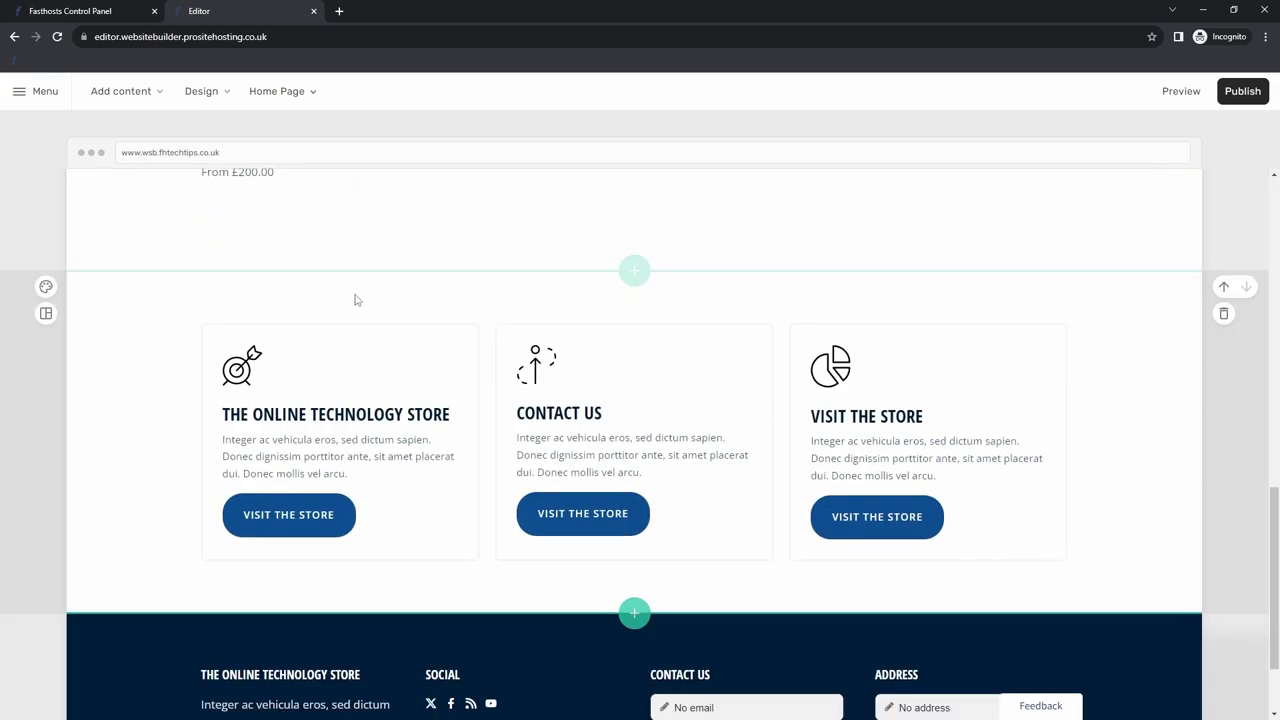
{"action": "scroll", "coordinate": [352, 287], "scroll_direction": "up", "scroll_amount": 10}
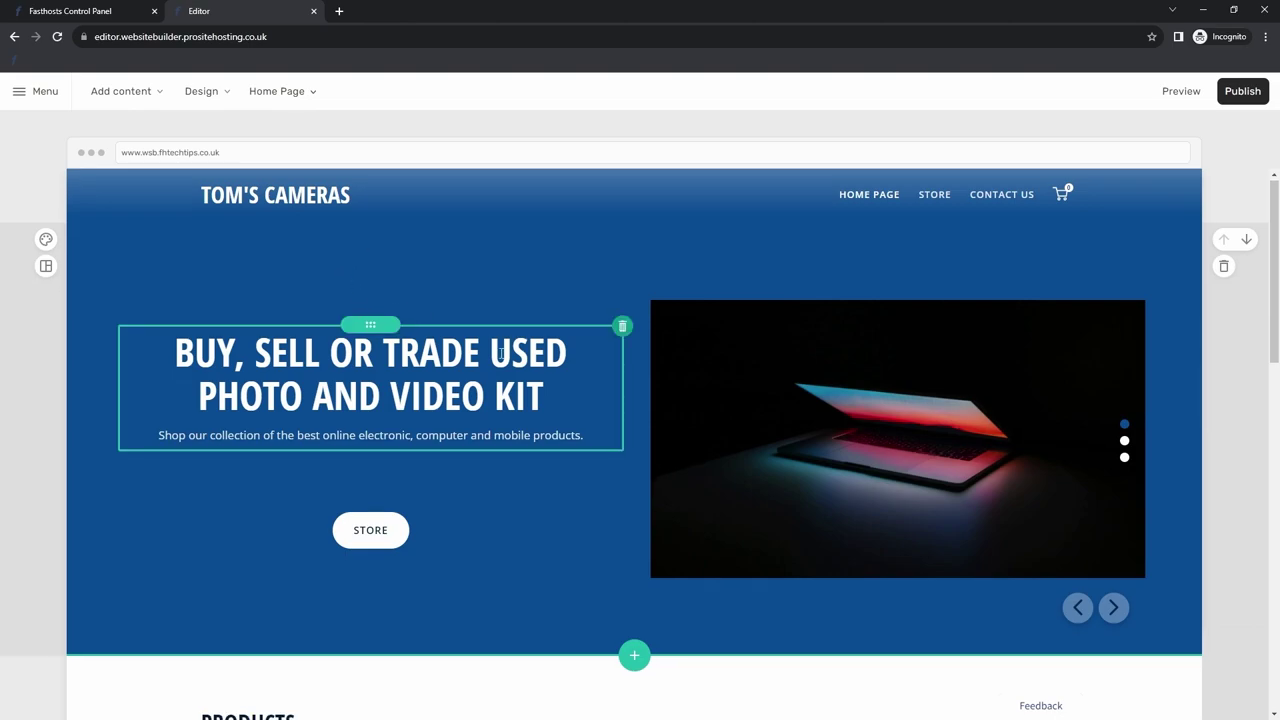
{"action": "scroll", "coordinate": [512, 366], "scroll_direction": "down", "scroll_amount": 10}
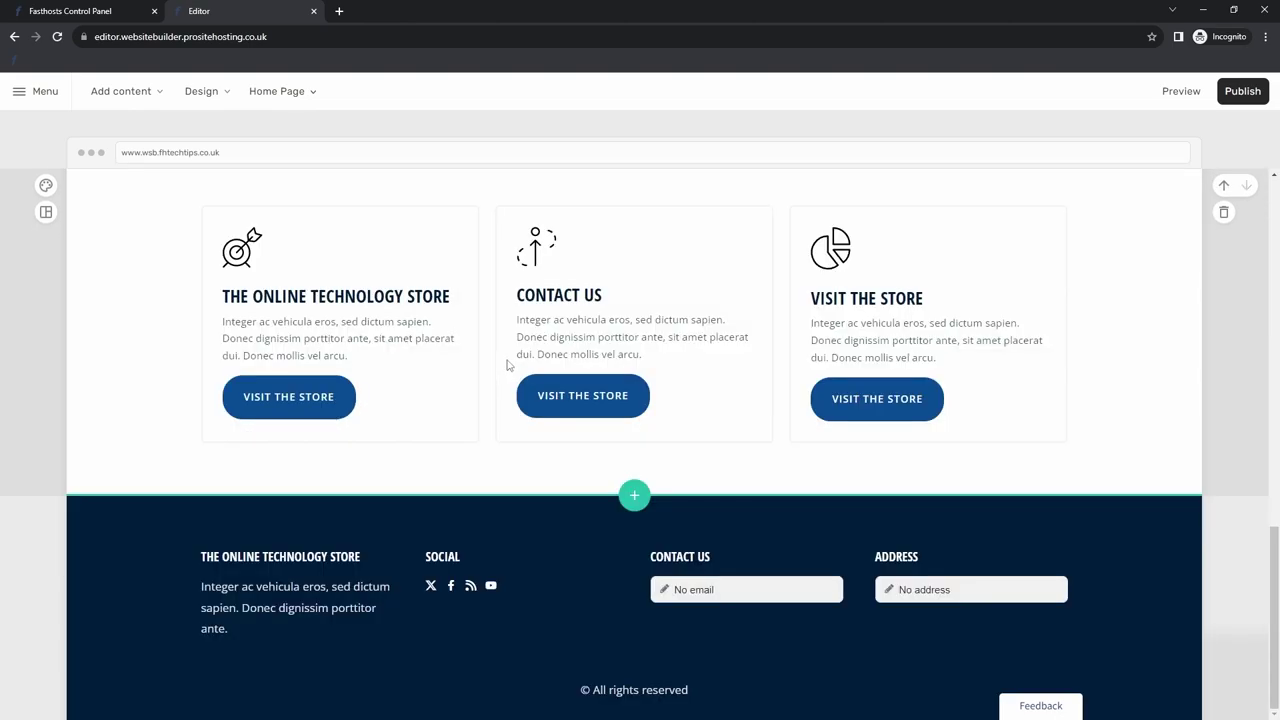
{"action": "scroll", "coordinate": [512, 366], "scroll_direction": "up", "scroll_amount": 6}
{"action": "scroll", "coordinate": [516, 367], "scroll_direction": "up", "scroll_amount": 6}
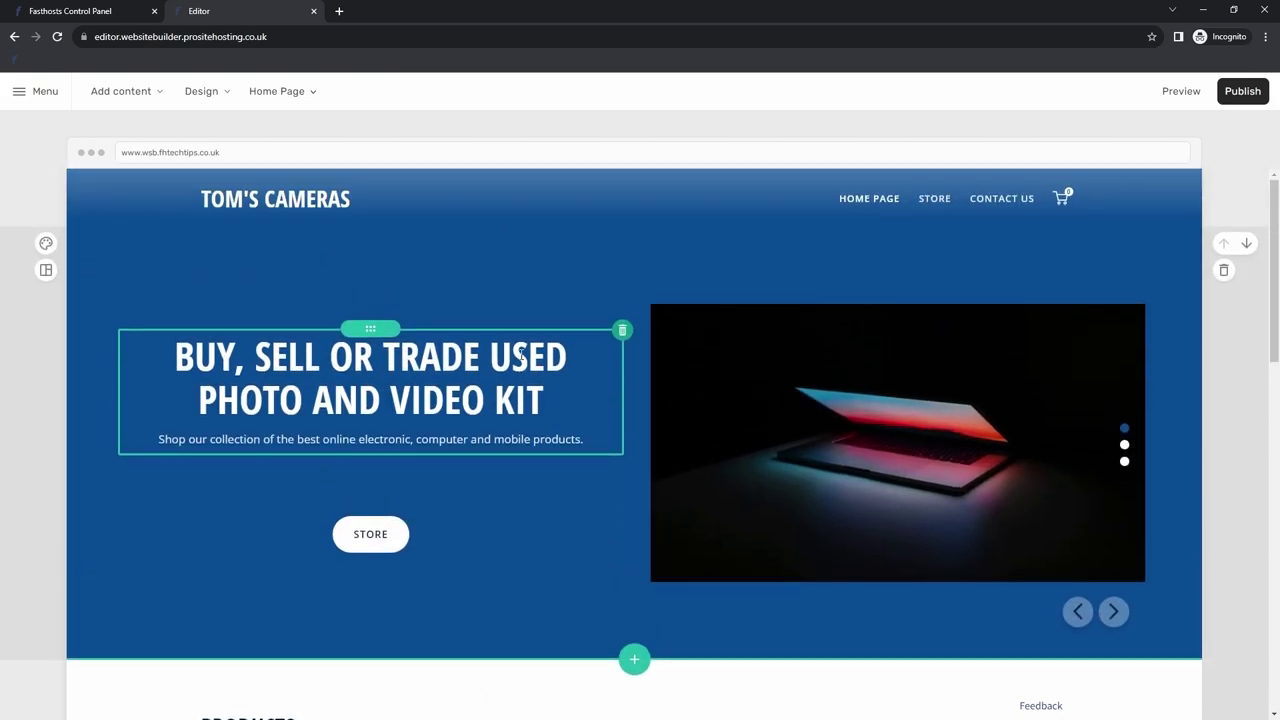